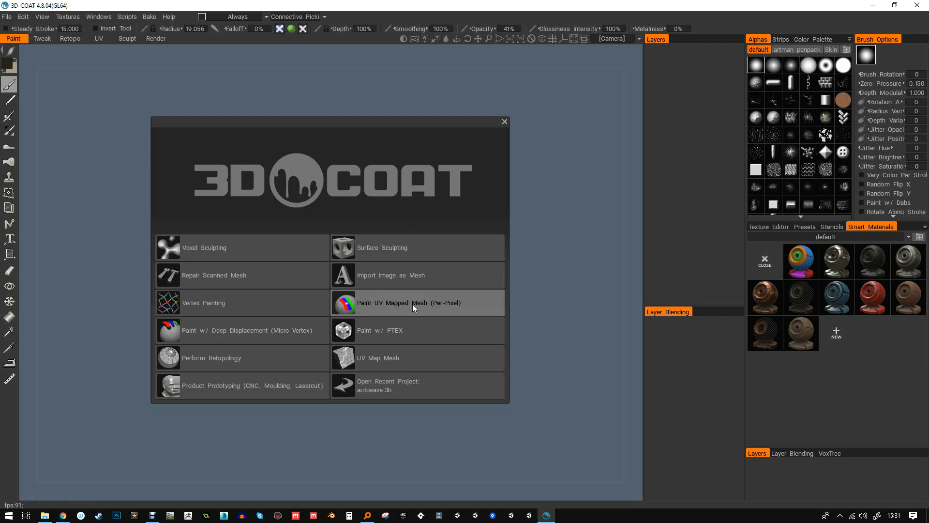
- Start a per-pixel painting project on the lighter Tile plane, choosing its texture width and importing it
{"action": "left_click", "coordinate": [352, 304]}
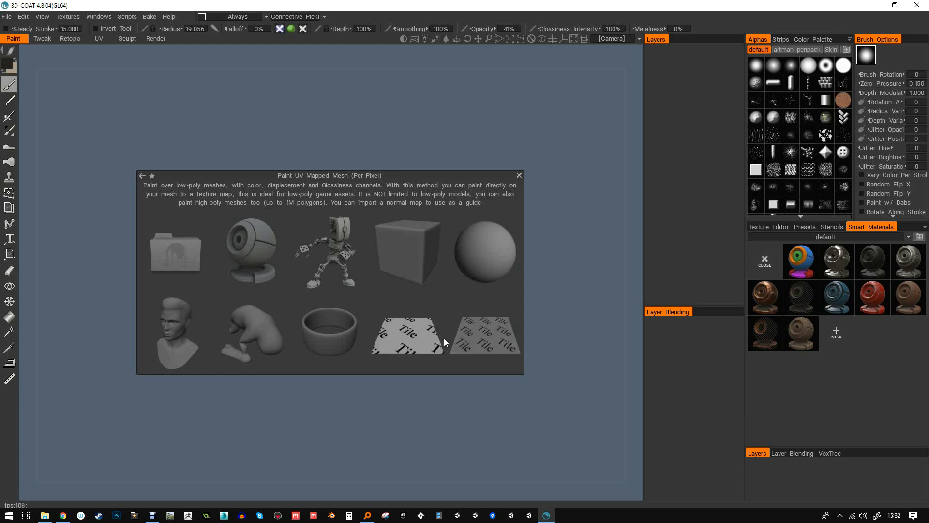
{"action": "left_click", "coordinate": [414, 336]}
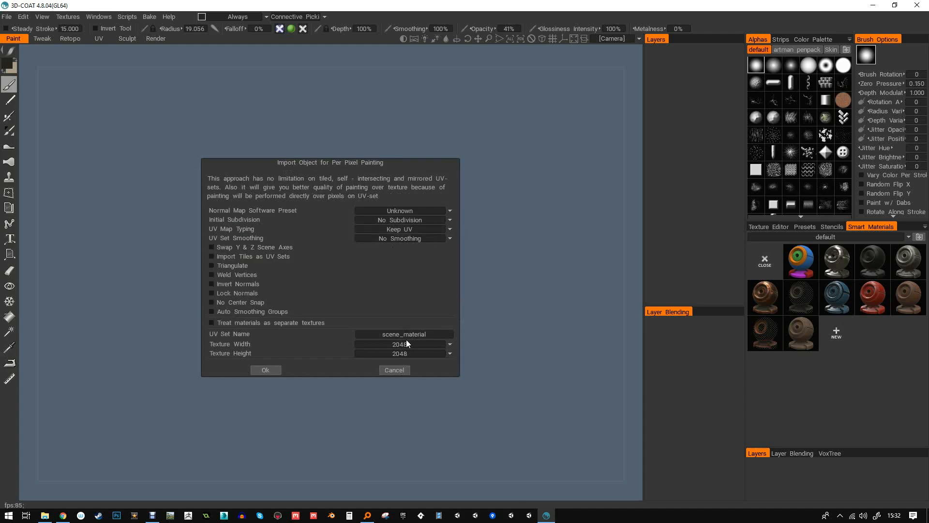
{"action": "left_click", "coordinate": [450, 344]}
{"action": "left_click", "coordinate": [392, 401]}
{"action": "left_click", "coordinate": [264, 369]}
{"action": "left_click_drag", "start_coordinate": [411, 209], "coordinate": [546, 138]}
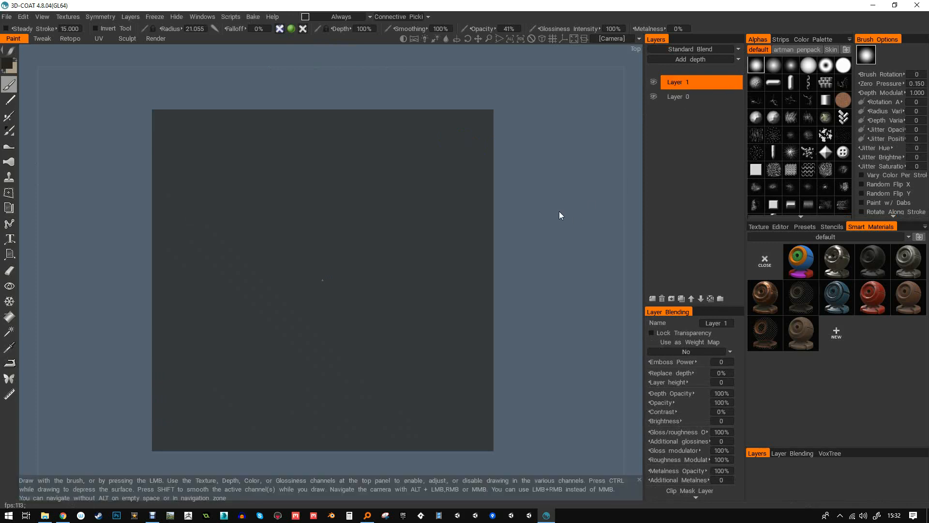
{"action": "left_click_drag", "start_coordinate": [559, 211], "coordinate": [571, 167]}
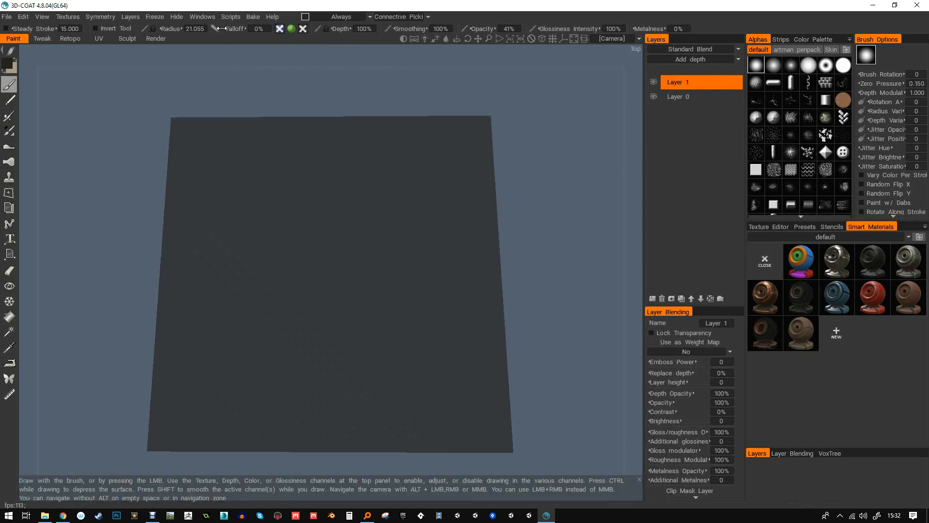
- Inspect the plane's paint layers by selecting Layer 0 and Layer 1 and toggling Layer 1's visibility
{"action": "left_click", "coordinate": [207, 16]}
{"action": "mouse_move", "coordinate": [211, 33]}
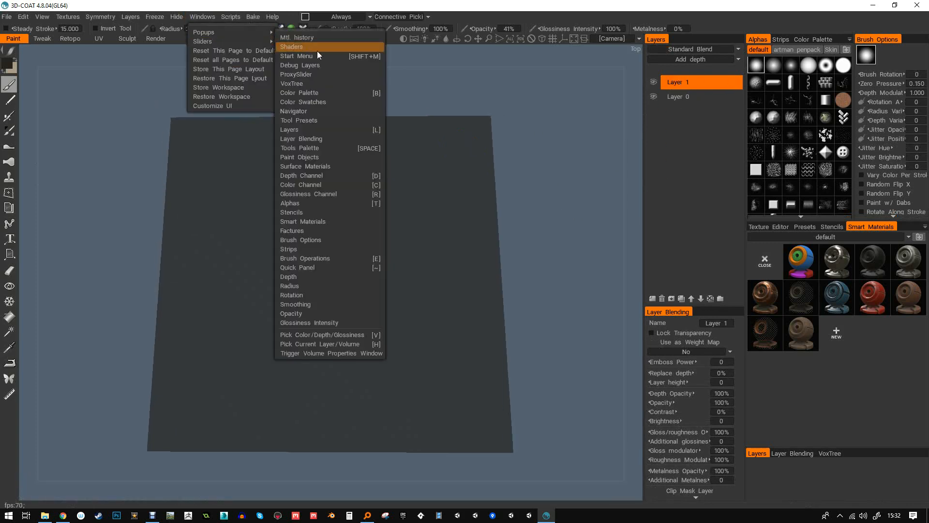
{"action": "left_click", "coordinate": [377, 130]}
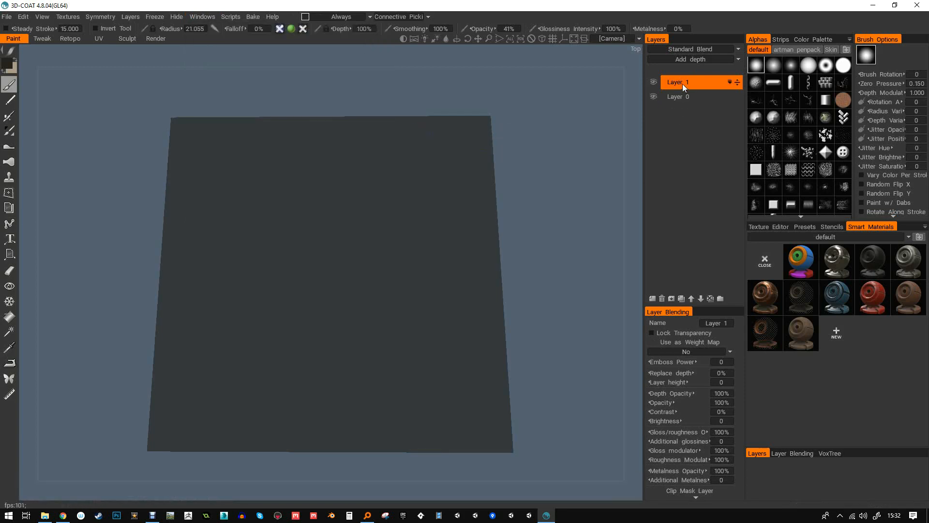
{"action": "left_click", "coordinate": [679, 98]}
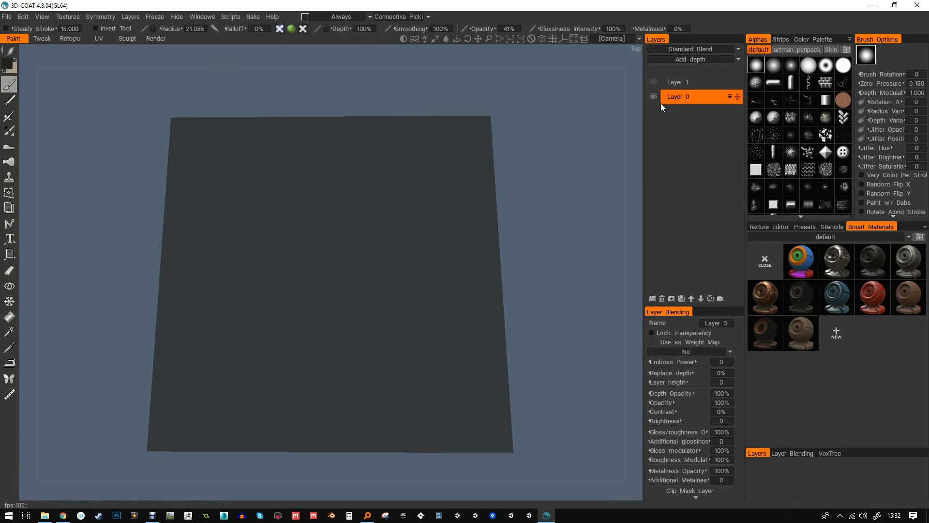
{"action": "left_click_drag", "start_coordinate": [527, 186], "coordinate": [366, 273]}
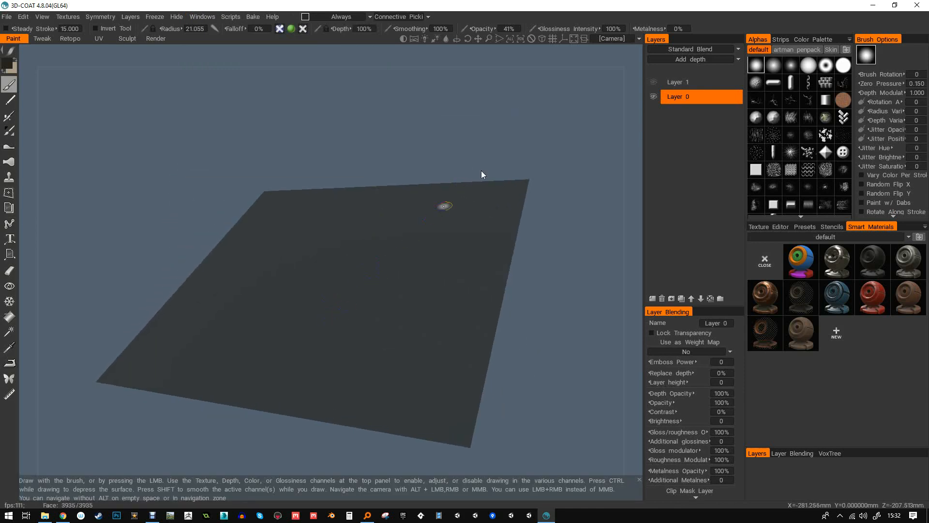
{"action": "left_click_drag", "start_coordinate": [481, 171], "coordinate": [605, 115]}
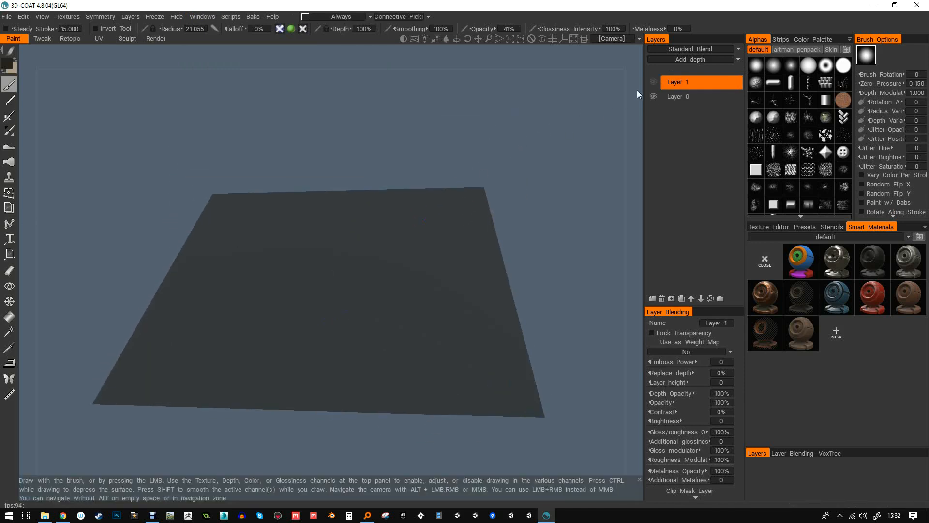
{"action": "left_click_drag", "start_coordinate": [633, 97], "coordinate": [531, 118]}
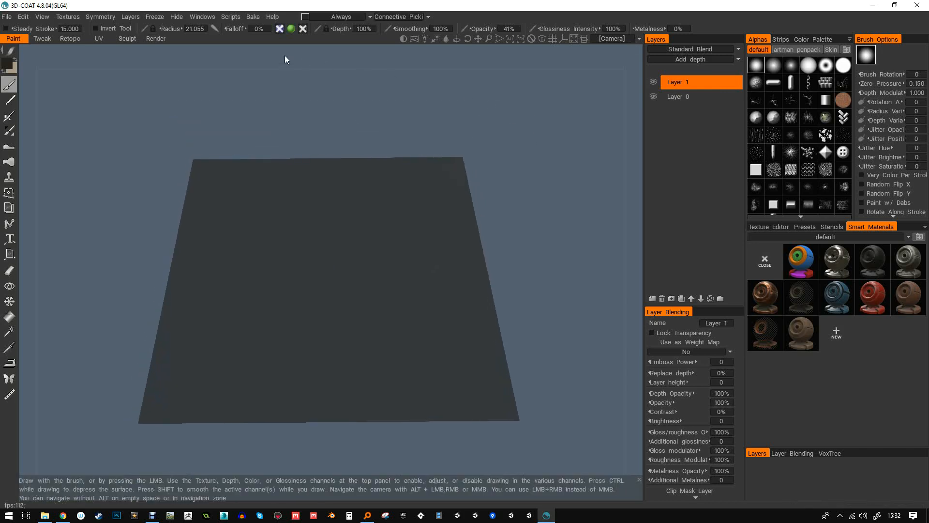
- Set the brush to paint depth only by enabling the depth channel and disabling the color and glossiness channels
{"action": "mouse_move", "coordinate": [294, 29]}
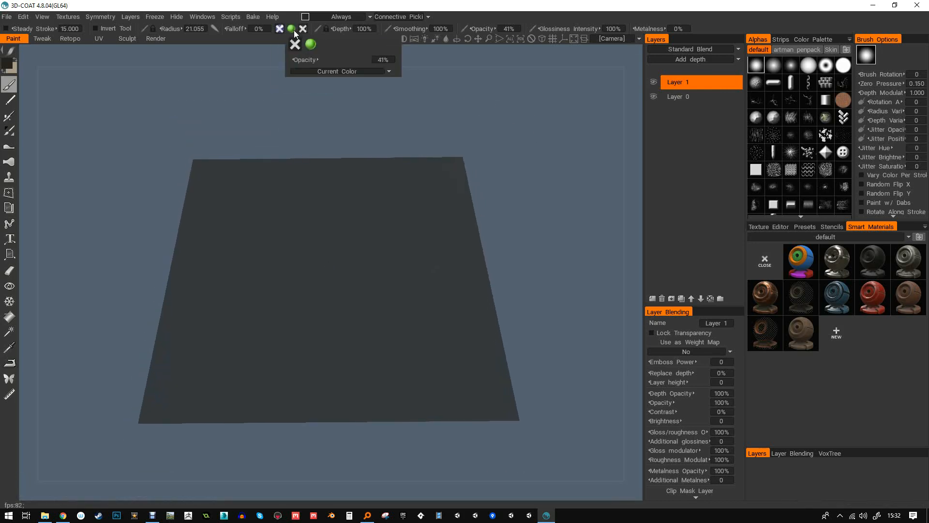
{"action": "left_click", "coordinate": [280, 29]}
{"action": "mouse_move", "coordinate": [303, 32]}
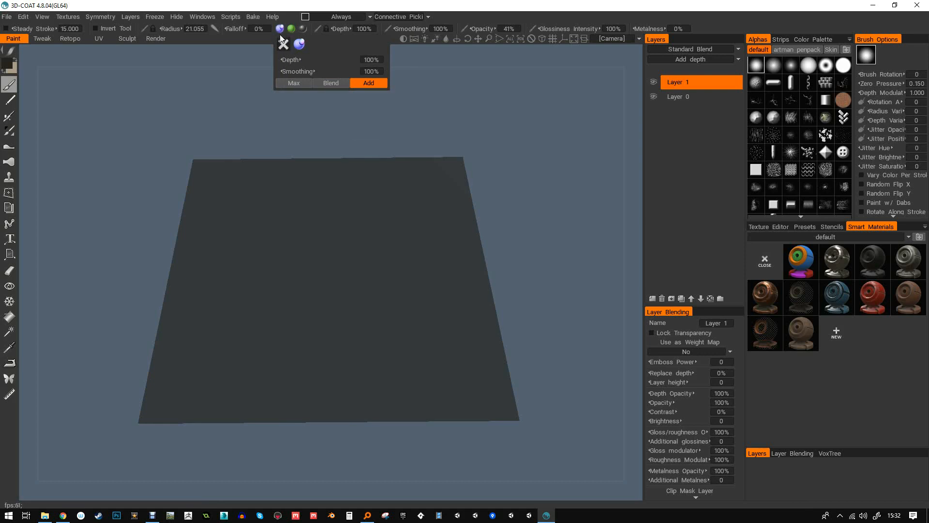
{"action": "left_click_drag", "start_coordinate": [315, 149], "coordinate": [325, 145], "text": "shift"}
{"action": "middle_click_drag", "start_coordinate": [321, 191], "coordinate": [516, 190]}
{"action": "left_click", "coordinate": [293, 30]}
{"action": "left_click", "coordinate": [302, 30]}
{"action": "middle_click_drag", "start_coordinate": [492, 150], "coordinate": [381, 252]}
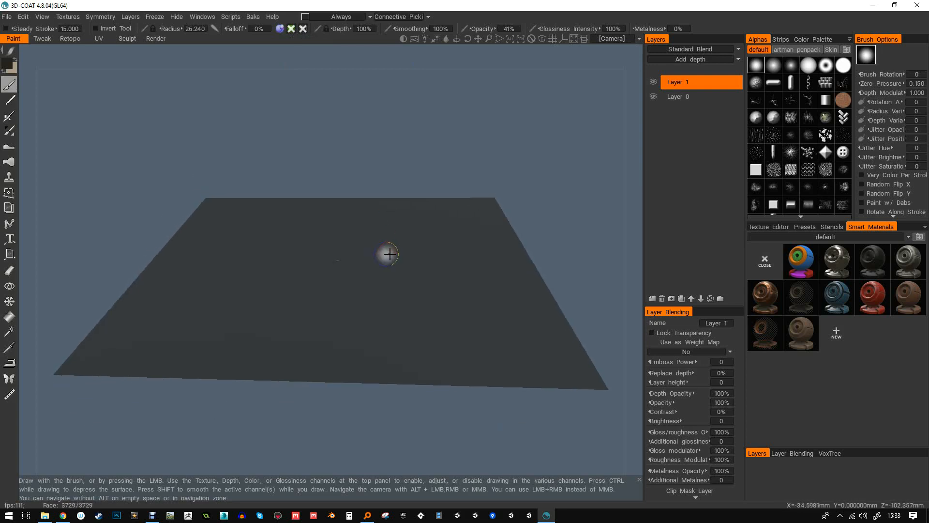
- Paint a raised rounded square with a vertical line and three circles on Layer 1 of the tiling plane
{"action": "mouse_move", "coordinate": [386, 279]}
{"action": "left_mouse_down"}
{"action": "mouse_move", "coordinate": [392, 287]}
{"action": "mouse_move", "coordinate": [429, 258]}
{"action": "mouse_move", "coordinate": [386, 235]}
{"action": "mouse_move", "coordinate": [401, 253]}
{"action": "mouse_move", "coordinate": [381, 272]}
{"action": "left_mouse_up"}
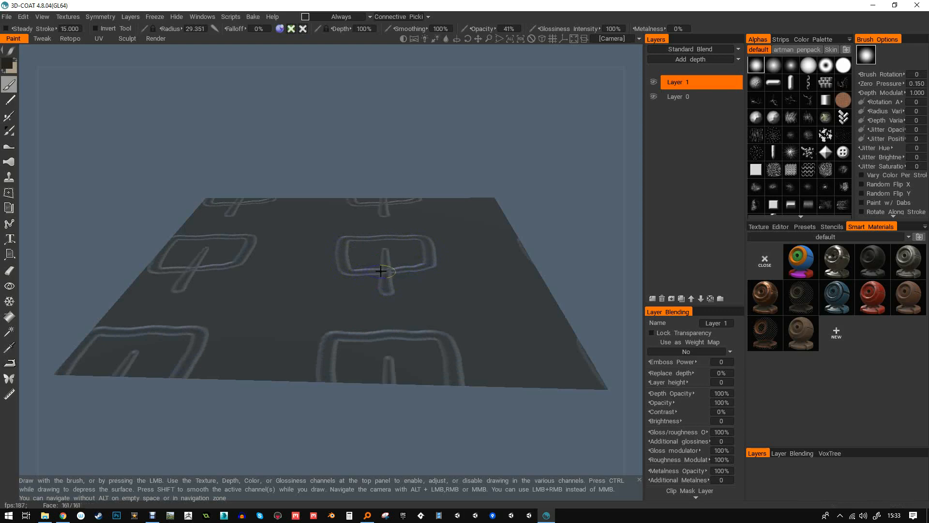
{"action": "left_click_drag", "start_coordinate": [527, 178], "coordinate": [533, 147]}
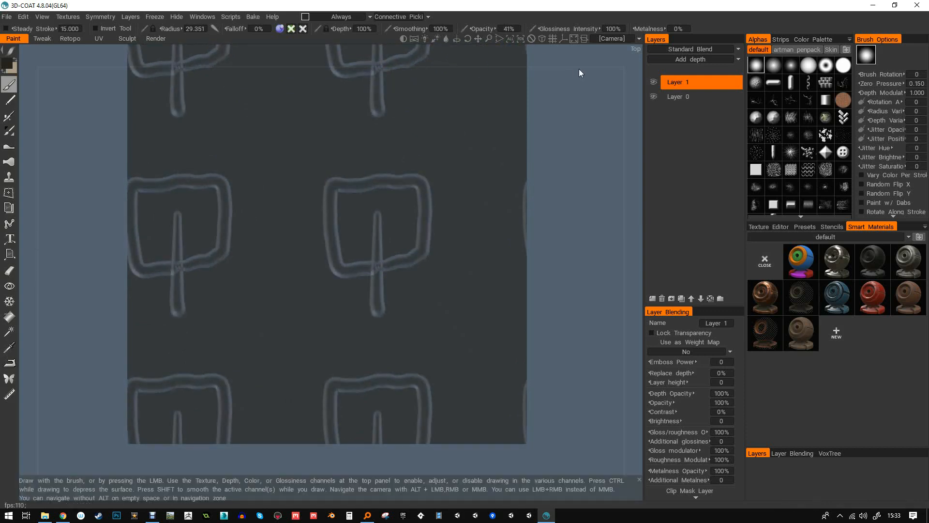
{"action": "mouse_move", "coordinate": [539, 131]}
{"action": "left_mouse_down"}
{"action": "mouse_move", "coordinate": [545, 141]}
{"action": "mouse_move", "coordinate": [489, 121]}
{"action": "mouse_move", "coordinate": [571, 158]}
{"action": "mouse_move", "coordinate": [557, 154]}
{"action": "left_mouse_up"}
{"action": "mouse_move", "coordinate": [454, 146]}
{"action": "left_mouse_down"}
{"action": "mouse_move", "coordinate": [481, 137]}
{"action": "mouse_move", "coordinate": [465, 115]}
{"action": "left_mouse_up"}
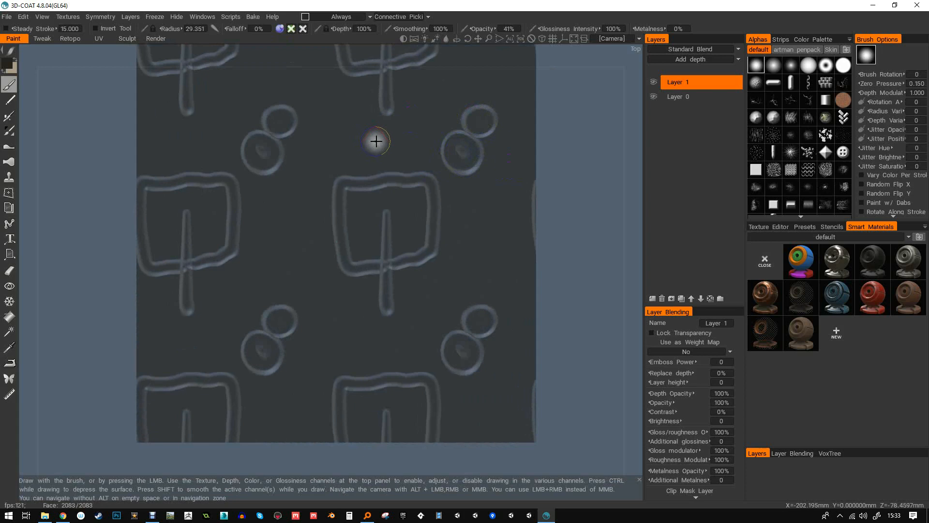
{"action": "left_click_drag", "start_coordinate": [399, 139], "coordinate": [403, 131]}
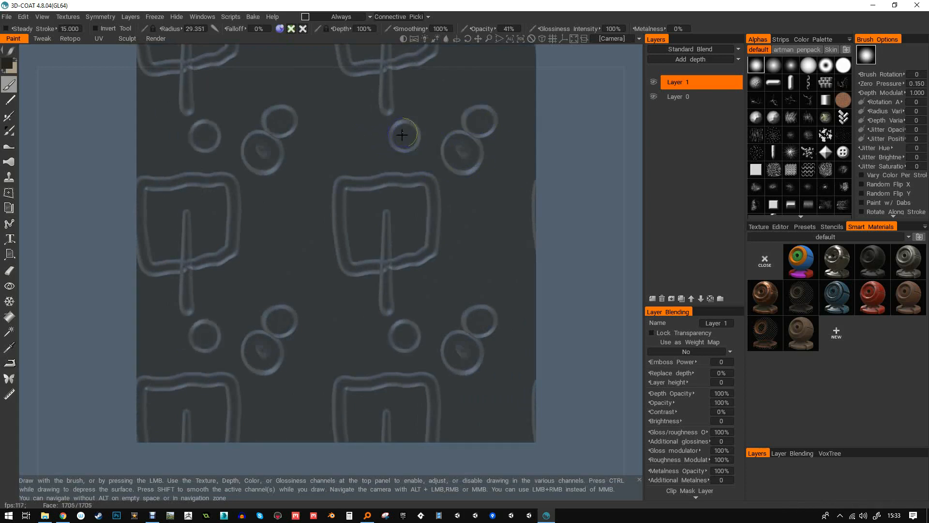
- Paint a round bump to the right of the square and smooth it
{"action": "left_click_drag", "start_coordinate": [519, 174], "coordinate": [515, 143], "text": "alt"}
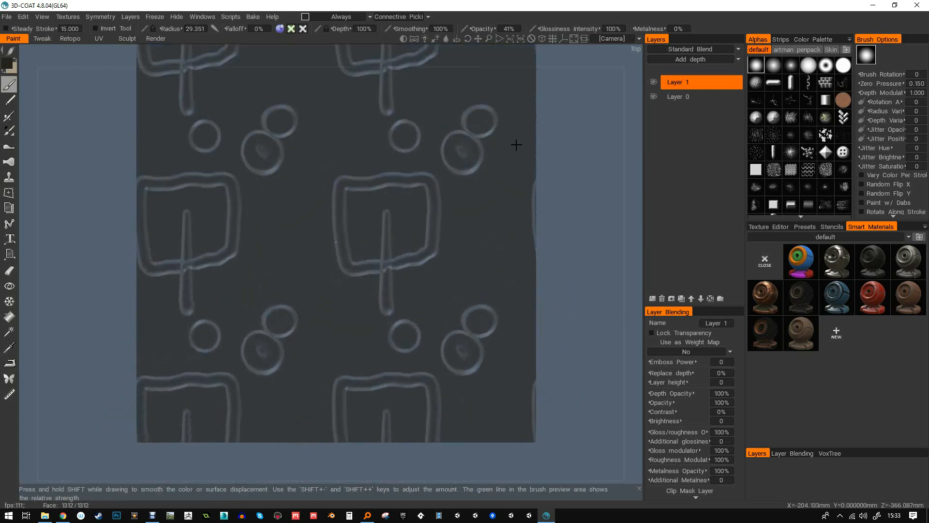
{"action": "left_click_drag", "start_coordinate": [501, 199], "coordinate": [489, 199]}
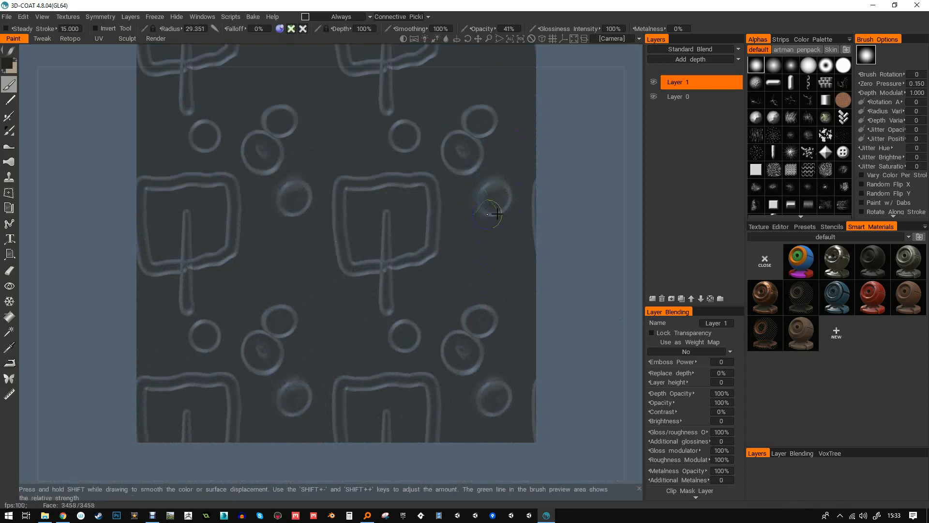
{"action": "mouse_move", "coordinate": [492, 197]}
{"action": "left_mouse_down", "text": "alt"}
{"action": "mouse_move", "coordinate": [472, 105]}
{"action": "mouse_move", "coordinate": [460, 172]}
{"action": "mouse_move", "coordinate": [418, 230]}
{"action": "left_mouse_up", "text": "alt"}
- Paint narrow slanted strokes between the squares using the hard round alpha with a radius of 10
{"action": "left_click_drag", "start_coordinate": [308, 260], "coordinate": [306, 257], "text": "alt"}
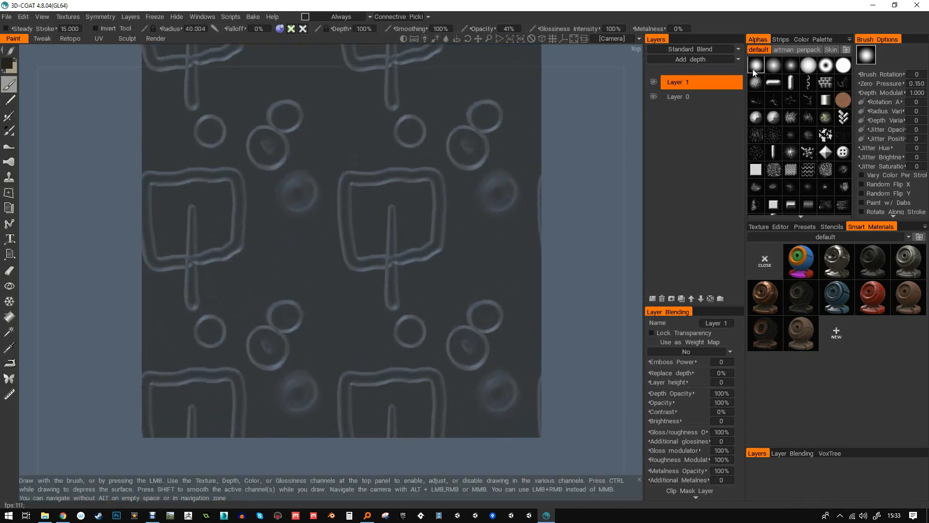
{"action": "right_click_drag", "start_coordinate": [309, 253], "coordinate": [298, 252]}
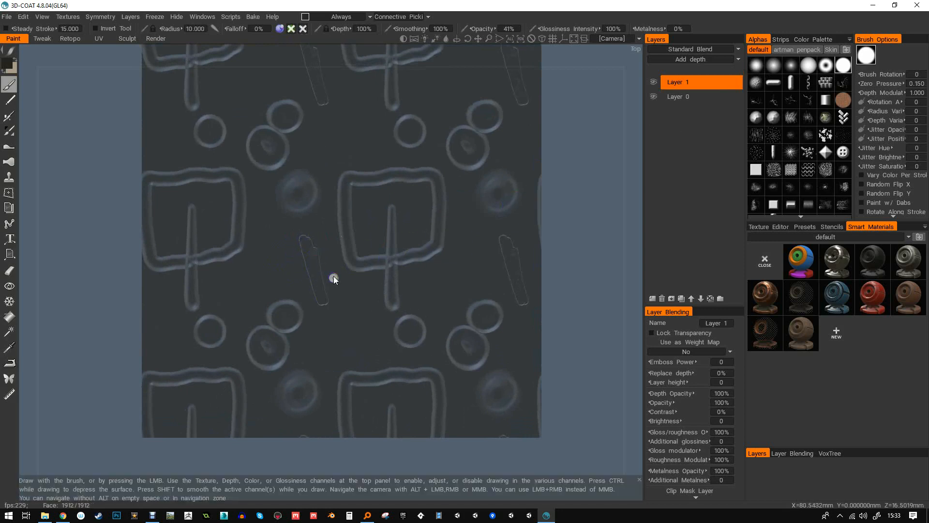
{"action": "left_click_drag", "start_coordinate": [341, 308], "coordinate": [335, 219], "text": "alt"}
- Light the scene with the brick building and garden panorama and adjust its brightness so the relief is readable
{"action": "left_click_drag", "start_coordinate": [424, 38], "coordinate": [392, 160]}
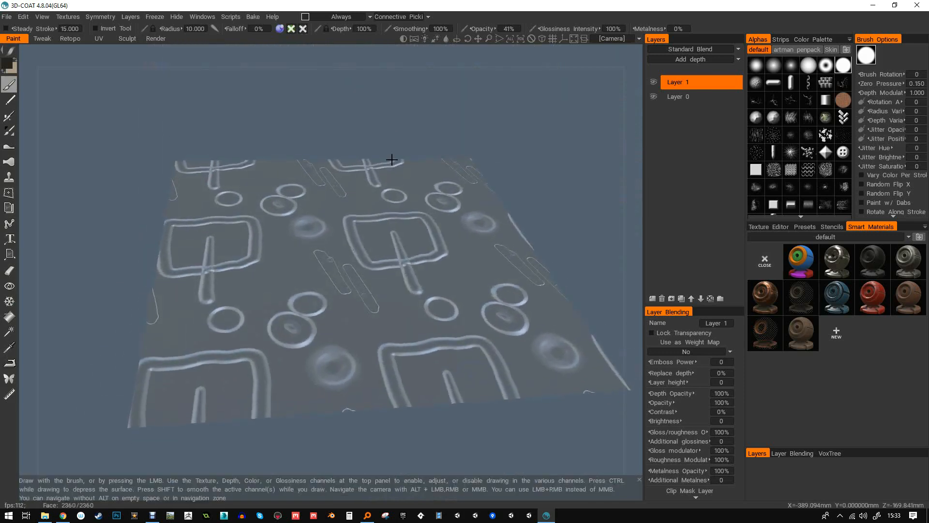
{"action": "left_click", "coordinate": [414, 39]}
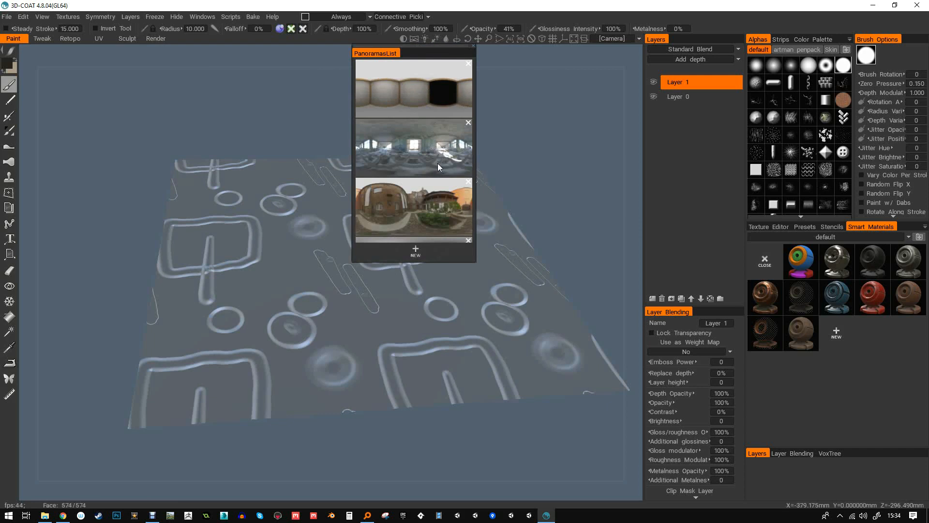
{"action": "left_click", "coordinate": [425, 213]}
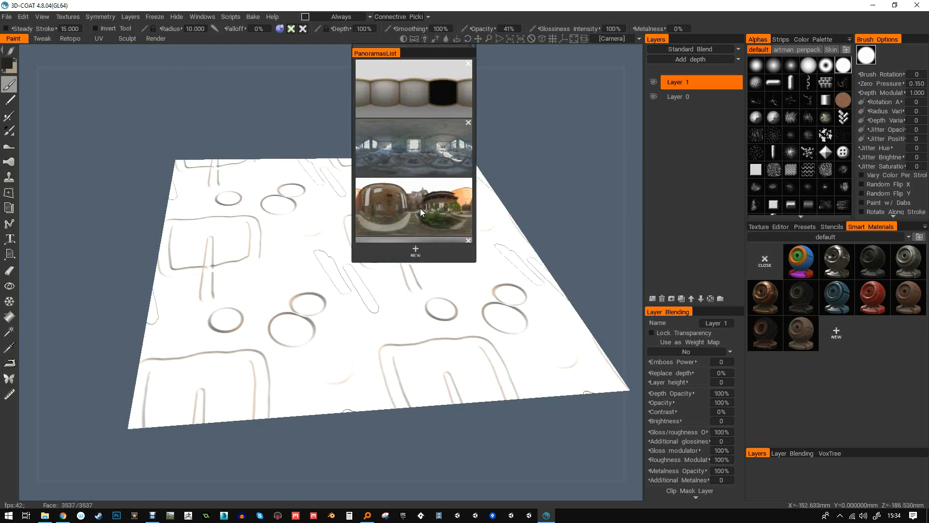
{"action": "left_click", "coordinate": [414, 159]}
{"action": "left_click", "coordinate": [419, 202]}
{"action": "left_click_drag", "start_coordinate": [564, 96], "coordinate": [567, 116]}
{"action": "left_click_drag", "start_coordinate": [426, 39], "coordinate": [365, 62]}
{"action": "mouse_move", "coordinate": [434, 41]}
{"action": "left_mouse_down"}
{"action": "mouse_move", "coordinate": [411, 51]}
{"action": "mouse_move", "coordinate": [434, 41]}
{"action": "mouse_move", "coordinate": [582, 74]}
{"action": "mouse_move", "coordinate": [465, 92]}
{"action": "left_mouse_up"}
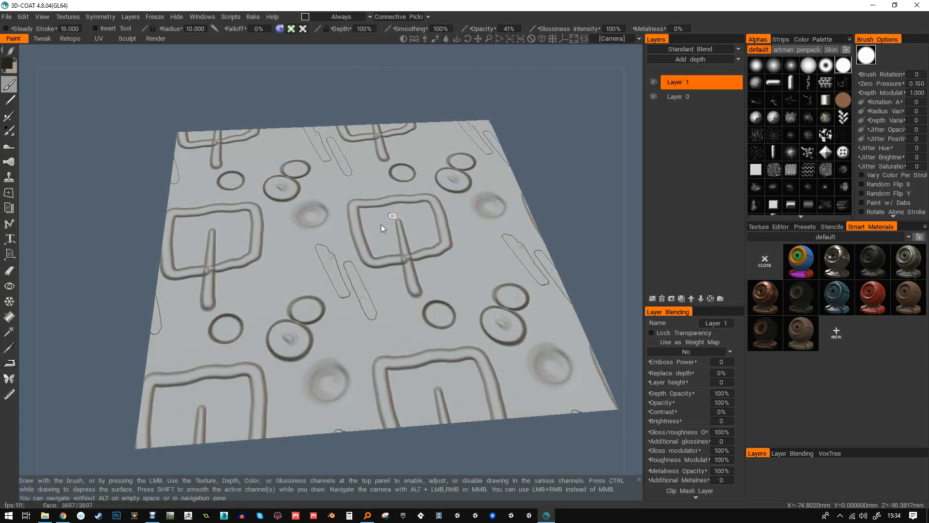
- Paint a cluster of hard-edged round dabs between the square and the slanted strokes, using a radius of 14.556
{"action": "left_click_drag", "start_coordinate": [393, 216], "coordinate": [377, 259], "text": "alt+shift"}
{"action": "middle_click_drag", "start_coordinate": [286, 221], "coordinate": [351, 209], "text": "alt"}
{"action": "mouse_move", "coordinate": [350, 210]}
{"action": "right_mouse_down", "text": "alt"}
{"action": "mouse_move", "coordinate": [401, 204]}
{"action": "mouse_move", "coordinate": [365, 199]}
{"action": "right_mouse_up", "text": "alt"}
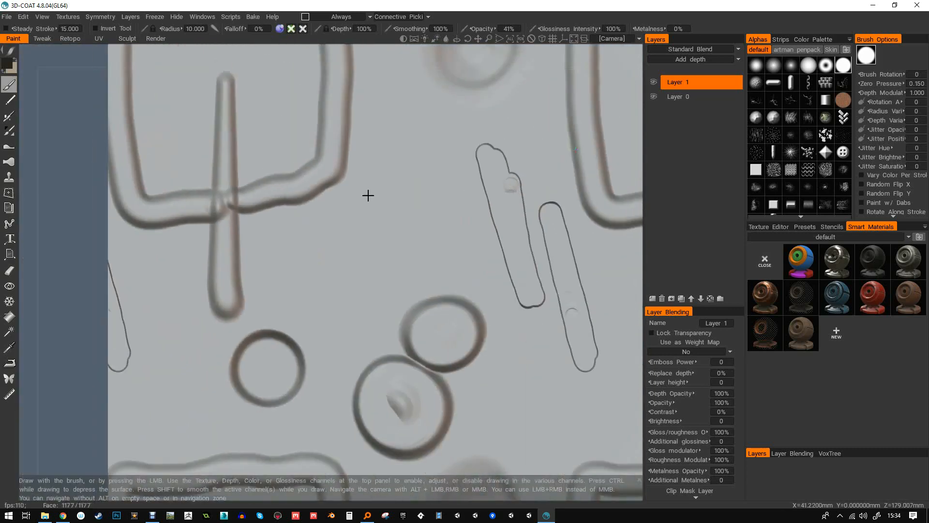
{"action": "left_click_drag", "start_coordinate": [406, 201], "coordinate": [402, 252]}
{"action": "mouse_move", "coordinate": [380, 252]}
{"action": "left_mouse_down", "text": "alt"}
{"action": "mouse_move", "coordinate": [384, 158]}
{"action": "mouse_move", "coordinate": [387, 244]}
{"action": "left_mouse_up", "text": "alt"}
{"action": "mouse_move", "coordinate": [355, 288]}
{"action": "left_mouse_down"}
{"action": "mouse_move", "coordinate": [347, 279]}
{"action": "mouse_move", "coordinate": [356, 303]}
{"action": "left_mouse_up"}
{"action": "left_click_drag", "start_coordinate": [412, 305], "coordinate": [419, 295]}
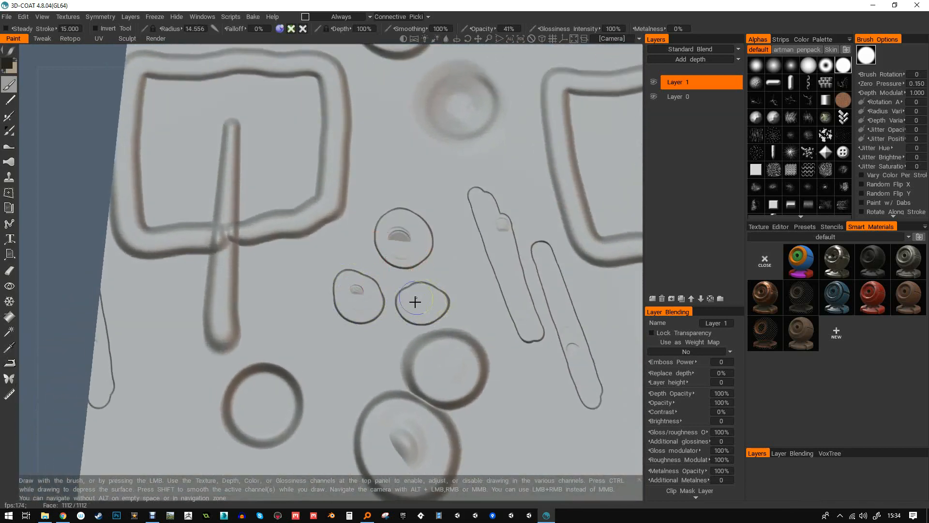
- Paint two short vertical strokes inside the square using the small soft-point alpha
{"action": "mouse_move", "coordinate": [429, 167]}
{"action": "left_mouse_down", "text": "alt"}
{"action": "mouse_move", "coordinate": [417, 197]}
{"action": "mouse_move", "coordinate": [409, 181]}
{"action": "mouse_move", "coordinate": [423, 182]}
{"action": "mouse_move", "coordinate": [425, 198]}
{"action": "left_mouse_up", "text": "alt"}
{"action": "right_click_drag", "start_coordinate": [479, 177], "coordinate": [436, 176], "text": "alt"}
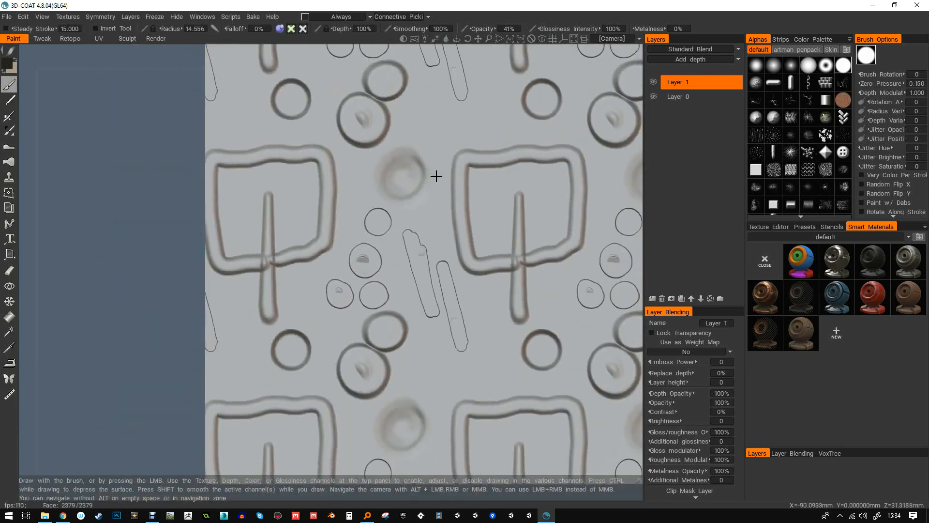
{"action": "middle_click_drag", "start_coordinate": [436, 176], "coordinate": [391, 169], "text": "alt"}
{"action": "left_click", "coordinate": [788, 66]}
{"action": "mouse_move", "coordinate": [442, 177]}
{"action": "left_mouse_down"}
{"action": "mouse_move", "coordinate": [446, 212]}
{"action": "mouse_move", "coordinate": [433, 196]}
{"action": "mouse_move", "coordinate": [434, 223]}
{"action": "mouse_move", "coordinate": [453, 100]}
{"action": "left_mouse_up"}
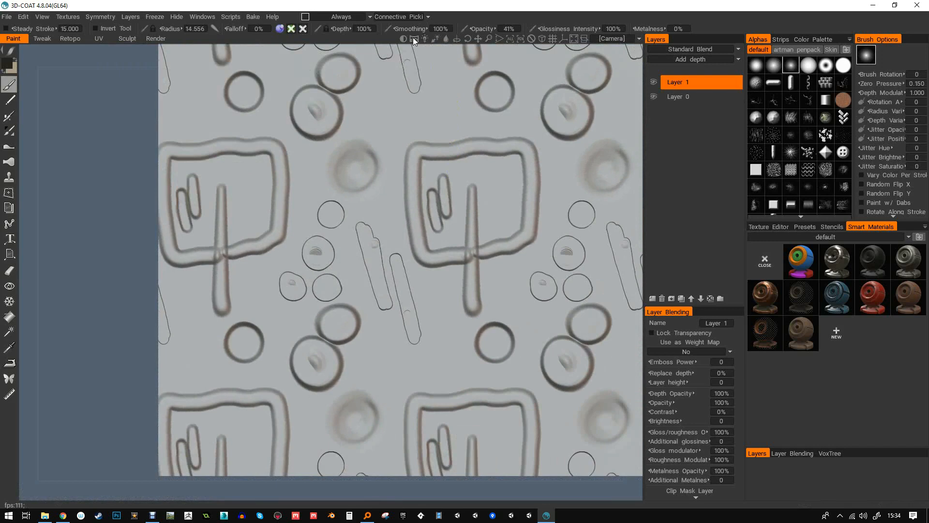
- Adjust the environment lighting on the plane and switch to the top view
{"action": "mouse_move", "coordinate": [425, 39]}
{"action": "left_mouse_down"}
{"action": "mouse_move", "coordinate": [448, 47]}
{"action": "mouse_move", "coordinate": [406, 54]}
{"action": "mouse_move", "coordinate": [437, 42]}
{"action": "mouse_move", "coordinate": [477, 68]}
{"action": "mouse_move", "coordinate": [556, 68]}
{"action": "mouse_move", "coordinate": [426, 80]}
{"action": "mouse_move", "coordinate": [319, 104]}
{"action": "mouse_move", "coordinate": [415, 104]}
{"action": "left_mouse_up"}
{"action": "right_click_drag", "start_coordinate": [415, 104], "coordinate": [449, 115], "text": "alt"}
{"action": "middle_click_drag", "start_coordinate": [448, 114], "coordinate": [440, 128], "text": "alt"}
{"action": "mouse_move", "coordinate": [440, 129]}
{"action": "left_mouse_down", "text": "alt"}
{"action": "mouse_move", "coordinate": [435, 91]}
{"action": "mouse_move", "coordinate": [433, 138]}
{"action": "left_mouse_up", "text": "alt"}
{"action": "key", "text": "KP_7"}
- Paint a dense patch of pebble-like bumps between the squares with the scattered-dots alpha, smoothing its upper part
{"action": "left_click", "coordinate": [773, 135]}
{"action": "scroll", "coordinate": [386, 165], "scroll_direction": "up", "scroll_amount": 1}
{"action": "mouse_move", "coordinate": [383, 175]}
{"action": "left_mouse_down"}
{"action": "mouse_move", "coordinate": [344, 160]}
{"action": "mouse_move", "coordinate": [385, 216]}
{"action": "mouse_move", "coordinate": [326, 187]}
{"action": "mouse_move", "coordinate": [350, 201]}
{"action": "left_mouse_up"}
{"action": "left_click_drag", "start_coordinate": [370, 160], "coordinate": [374, 156]}
{"action": "right_click_drag", "start_coordinate": [396, 156], "coordinate": [408, 156], "text": "alt"}
{"action": "middle_click_drag", "start_coordinate": [409, 156], "coordinate": [413, 199], "text": "alt"}
{"action": "mouse_move", "coordinate": [369, 203]}
{"action": "left_mouse_down", "text": "shift"}
{"action": "mouse_move", "coordinate": [377, 150]}
{"action": "mouse_move", "coordinate": [388, 154]}
{"action": "mouse_move", "coordinate": [401, 210]}
{"action": "mouse_move", "coordinate": [367, 263]}
{"action": "mouse_move", "coordinate": [353, 145]}
{"action": "mouse_move", "coordinate": [352, 216]}
{"action": "mouse_move", "coordinate": [431, 197]}
{"action": "mouse_move", "coordinate": [447, 226]}
{"action": "left_mouse_up", "text": "shift"}
{"action": "left_click_drag", "start_coordinate": [402, 262], "coordinate": [413, 212], "text": "shift"}
{"action": "right_click_drag", "start_coordinate": [415, 206], "coordinate": [428, 213], "text": "alt"}
{"action": "mouse_move", "coordinate": [431, 271]}
{"action": "left_mouse_down"}
{"action": "mouse_move", "coordinate": [348, 189]}
{"action": "mouse_move", "coordinate": [414, 275]}
{"action": "mouse_move", "coordinate": [378, 252]}
{"action": "left_mouse_up"}
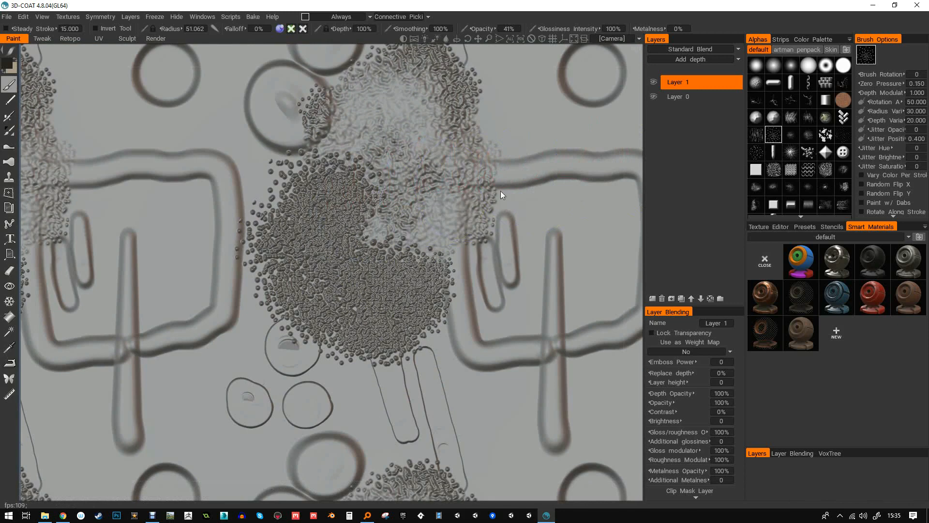
- Paint rough irregular patches over the squares and circles with the clumped-fragments alpha, using -100% depth and a radius of 58.755
{"action": "left_click_drag", "start_coordinate": [541, 207], "coordinate": [529, 214]}
{"action": "mouse_move", "coordinate": [507, 217]}
{"action": "middle_mouse_down", "text": "alt"}
{"action": "mouse_move", "coordinate": [446, 205]}
{"action": "mouse_move", "coordinate": [367, 162]}
{"action": "middle_mouse_up", "text": "alt"}
{"action": "right_click_drag", "start_coordinate": [438, 213], "coordinate": [434, 197], "text": "alt"}
{"action": "mouse_move", "coordinate": [449, 240]}
{"action": "left_mouse_down"}
{"action": "mouse_move", "coordinate": [423, 309]}
{"action": "mouse_move", "coordinate": [412, 242]}
{"action": "mouse_move", "coordinate": [363, 332]}
{"action": "mouse_move", "coordinate": [398, 348]}
{"action": "mouse_move", "coordinate": [415, 312]}
{"action": "mouse_move", "coordinate": [445, 329]}
{"action": "mouse_move", "coordinate": [467, 322]}
{"action": "mouse_move", "coordinate": [453, 338]}
{"action": "mouse_move", "coordinate": [484, 297]}
{"action": "mouse_move", "coordinate": [495, 315]}
{"action": "left_mouse_up"}
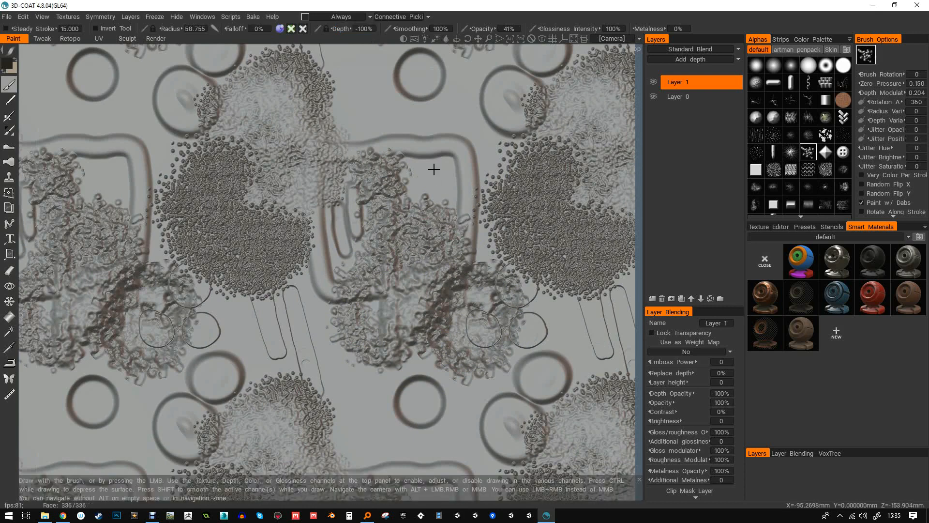
{"action": "scroll", "coordinate": [429, 184], "scroll_direction": "down", "scroll_amount": 5}
{"action": "left_click_drag", "start_coordinate": [420, 205], "coordinate": [415, 207]}
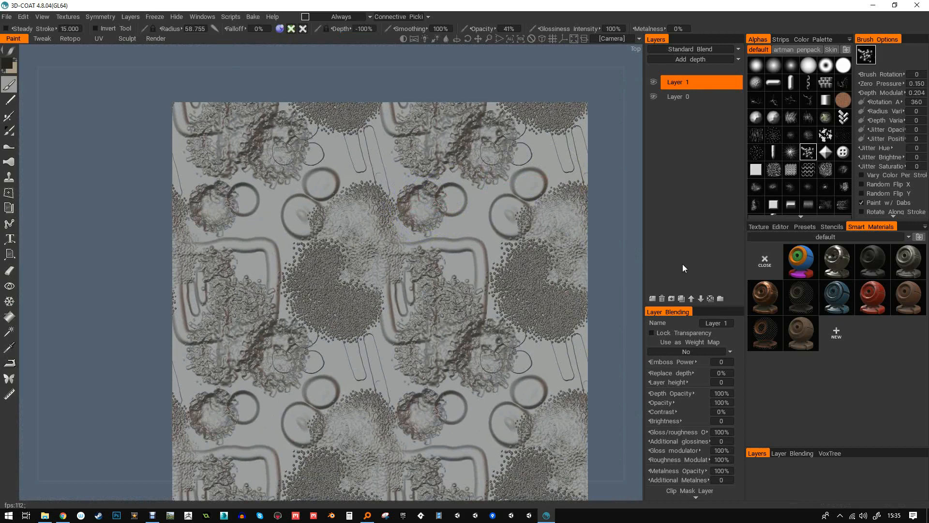
- Delete the painted Layer 1, add a new empty layer, and paint a rough test ring in the plane's upper area
{"action": "left_click", "coordinate": [662, 299]}
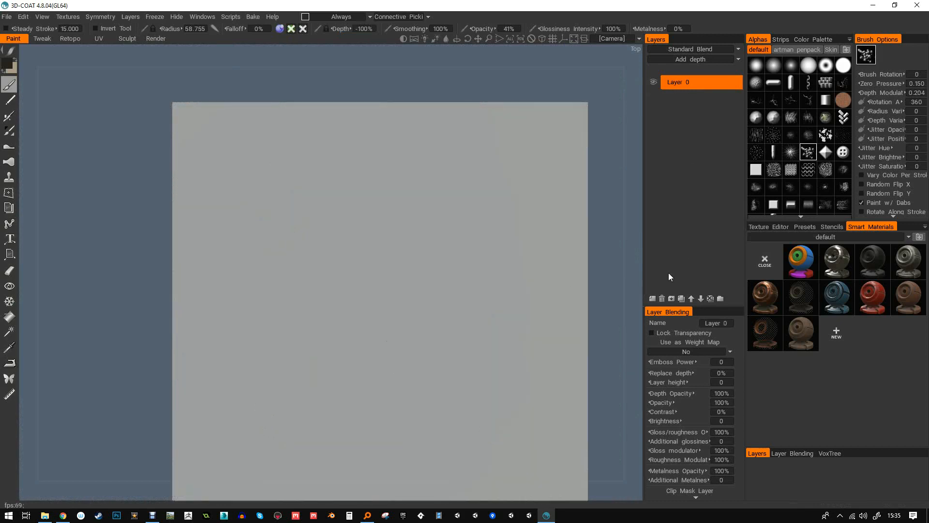
{"action": "left_click", "coordinate": [652, 298]}
{"action": "left_click", "coordinate": [458, 167]}
{"action": "mouse_move", "coordinate": [458, 170]}
{"action": "left_mouse_down"}
{"action": "mouse_move", "coordinate": [470, 169]}
{"action": "mouse_move", "coordinate": [463, 176]}
{"action": "left_mouse_up"}
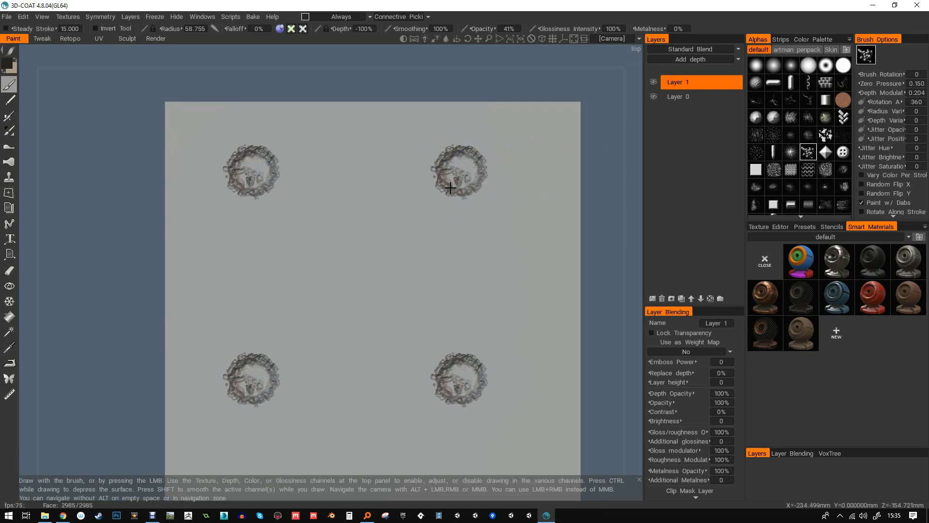
- Undo the last brush stroke and paint a rough crater-like ring in its place on the new layer
{"action": "right_click_drag", "start_coordinate": [451, 190], "coordinate": [463, 170], "text": "alt"}
{"action": "middle_click_drag", "start_coordinate": [463, 170], "coordinate": [450, 199], "text": "alt"}
{"action": "key", "text": "ctrl+z"}
{"action": "left_click_drag", "start_coordinate": [462, 173], "coordinate": [452, 176]}
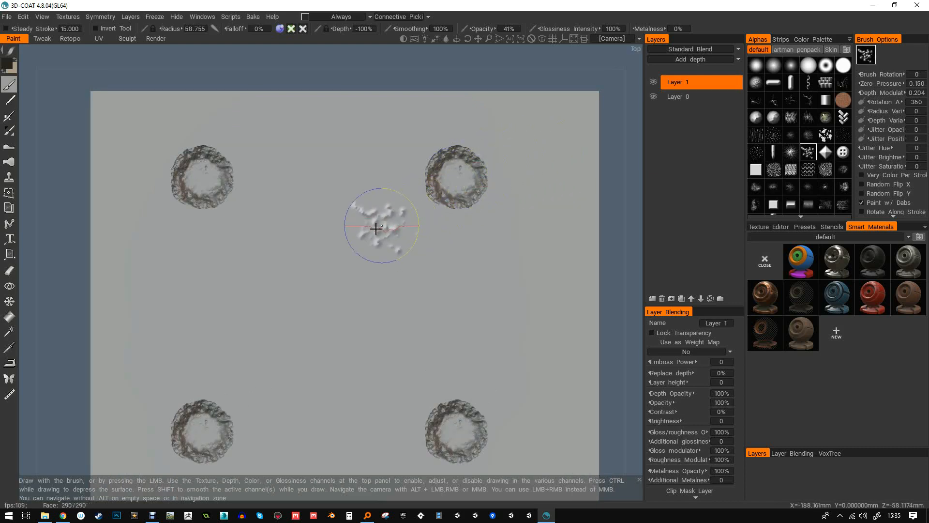
- Paint a second rough ring at -100% depth, set the brush depth to -25%, and paint a fainter ring between the existing rings
{"action": "mouse_move", "coordinate": [387, 223]}
{"action": "left_mouse_down"}
{"action": "mouse_move", "coordinate": [378, 218]}
{"action": "mouse_move", "coordinate": [370, 237]}
{"action": "mouse_move", "coordinate": [386, 223]}
{"action": "left_mouse_up"}
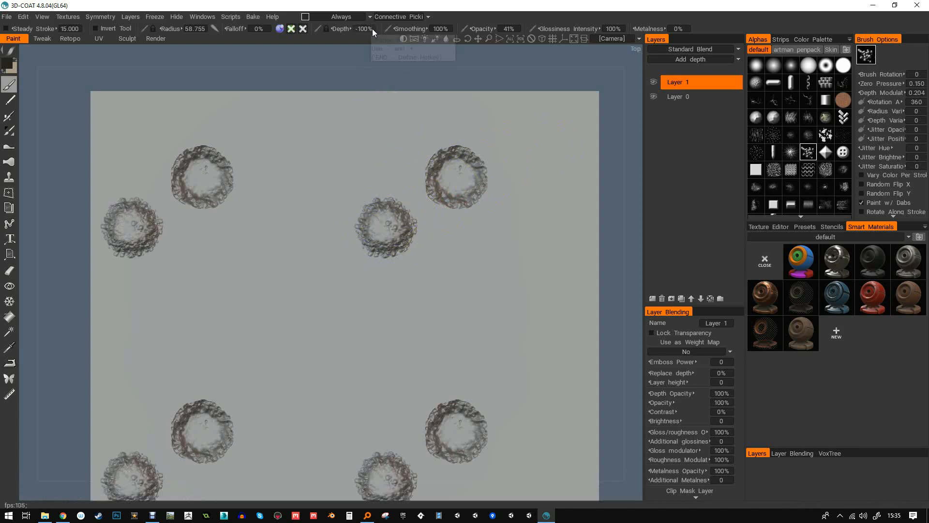
{"action": "left_click", "coordinate": [281, 29]}
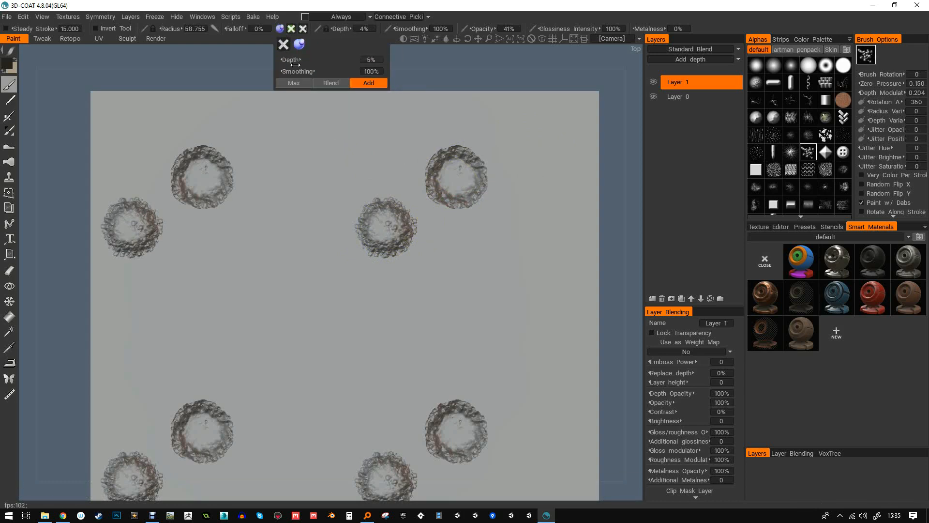
{"action": "mouse_move", "coordinate": [293, 60]}
{"action": "left_mouse_down"}
{"action": "mouse_move", "coordinate": [272, 60]}
{"action": "mouse_move", "coordinate": [289, 61]}
{"action": "left_mouse_up"}
{"action": "left_click", "coordinate": [374, 62]}
{"action": "left_click", "coordinate": [298, 171]}
{"action": "left_click_drag", "start_coordinate": [294, 173], "coordinate": [300, 168]}
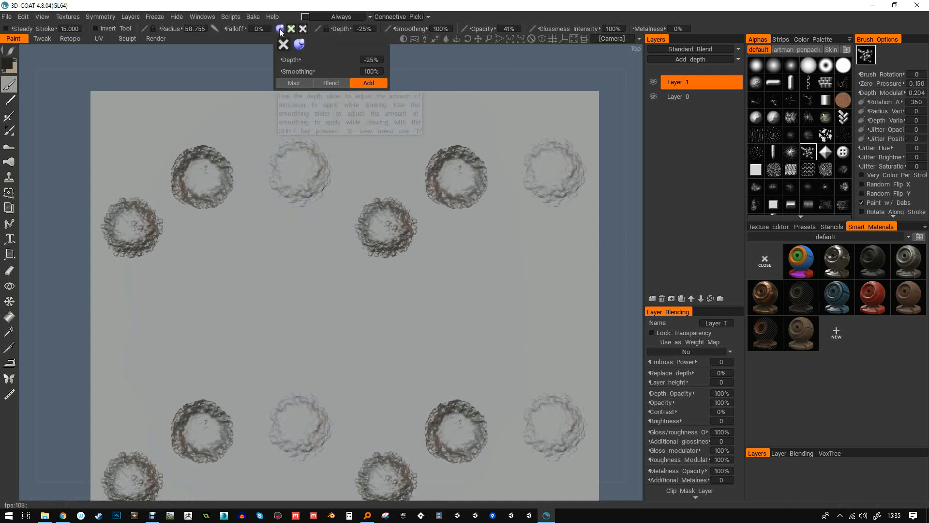
- Paint over all three rings at -25% depth, filling their centres and extending rough fragments around the first ring
{"action": "mouse_move", "coordinate": [282, 29]}
{"action": "left_click", "coordinate": [331, 82]}
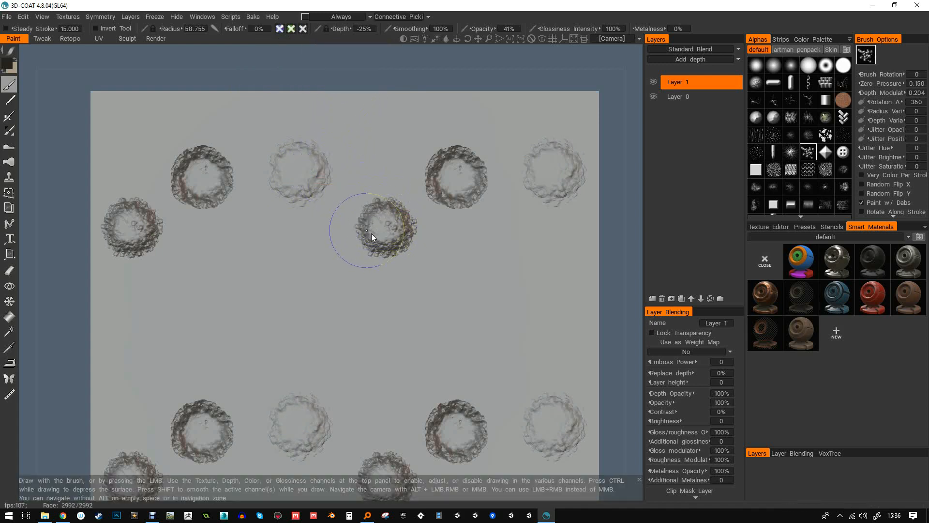
{"action": "left_click", "coordinate": [281, 30]}
{"action": "mouse_move", "coordinate": [385, 214]}
{"action": "left_mouse_down"}
{"action": "mouse_move", "coordinate": [399, 240]}
{"action": "mouse_move", "coordinate": [369, 214]}
{"action": "left_mouse_up"}
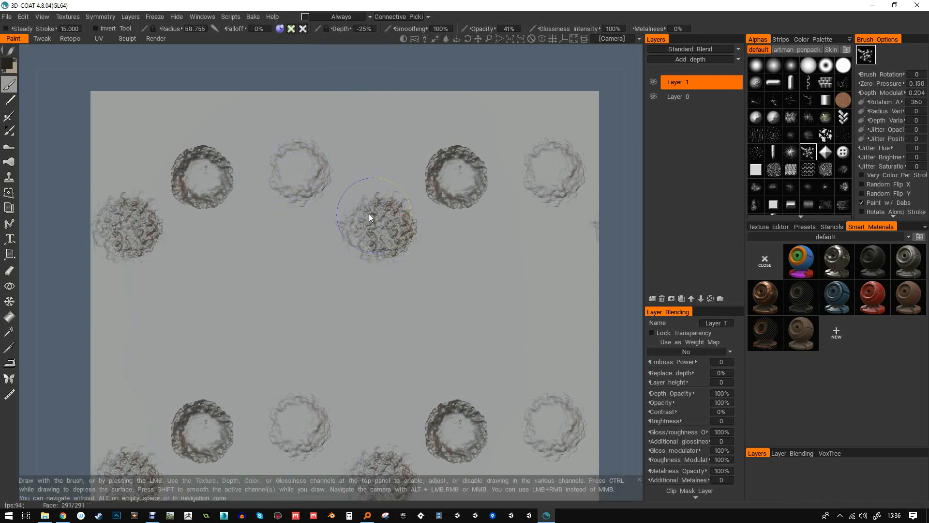
{"action": "mouse_move", "coordinate": [304, 185]}
{"action": "left_mouse_down"}
{"action": "mouse_move", "coordinate": [274, 174]}
{"action": "mouse_move", "coordinate": [309, 155]}
{"action": "mouse_move", "coordinate": [318, 180]}
{"action": "mouse_move", "coordinate": [284, 183]}
{"action": "left_mouse_up"}
{"action": "mouse_move", "coordinate": [435, 169]}
{"action": "left_mouse_down"}
{"action": "mouse_move", "coordinate": [421, 167]}
{"action": "mouse_move", "coordinate": [428, 175]}
{"action": "left_mouse_up"}
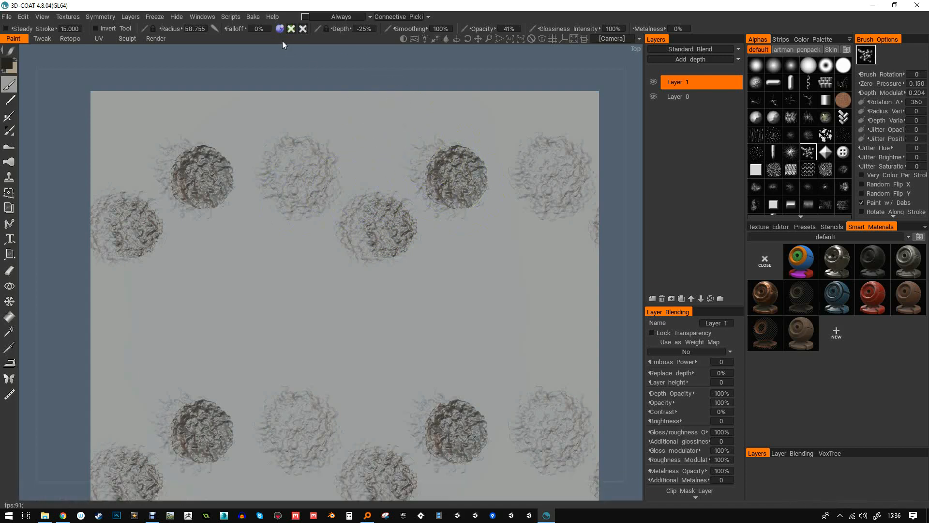
{"action": "mouse_move", "coordinate": [281, 31]}
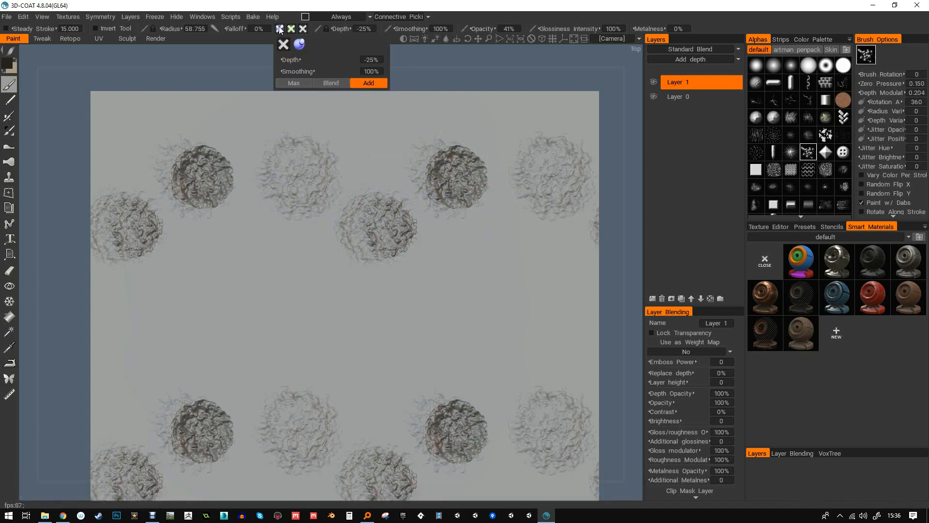
{"action": "mouse_move", "coordinate": [440, 175]}
{"action": "left_mouse_down"}
{"action": "mouse_move", "coordinate": [451, 166]}
{"action": "mouse_move", "coordinate": [435, 207]}
{"action": "mouse_move", "coordinate": [427, 156]}
{"action": "left_mouse_up"}
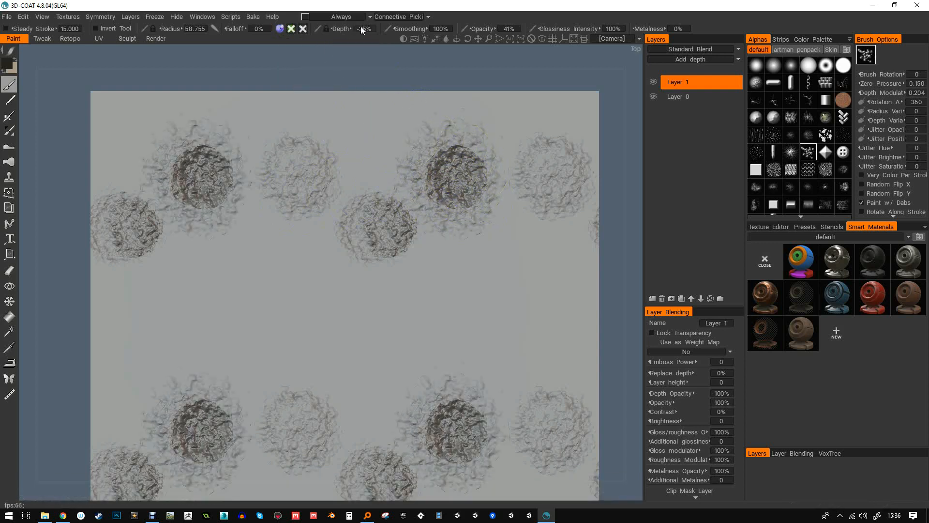
- Set the brush depth to 50% and paint a rough diagonal band from the second ring toward the lower left of the plane
{"action": "type", "text": "50"}
{"action": "key", "text": "Return"}
{"action": "mouse_move", "coordinate": [341, 255]}
{"action": "left_mouse_down"}
{"action": "mouse_move", "coordinate": [363, 239]}
{"action": "mouse_move", "coordinate": [301, 284]}
{"action": "mouse_move", "coordinate": [174, 324]}
{"action": "left_mouse_up"}
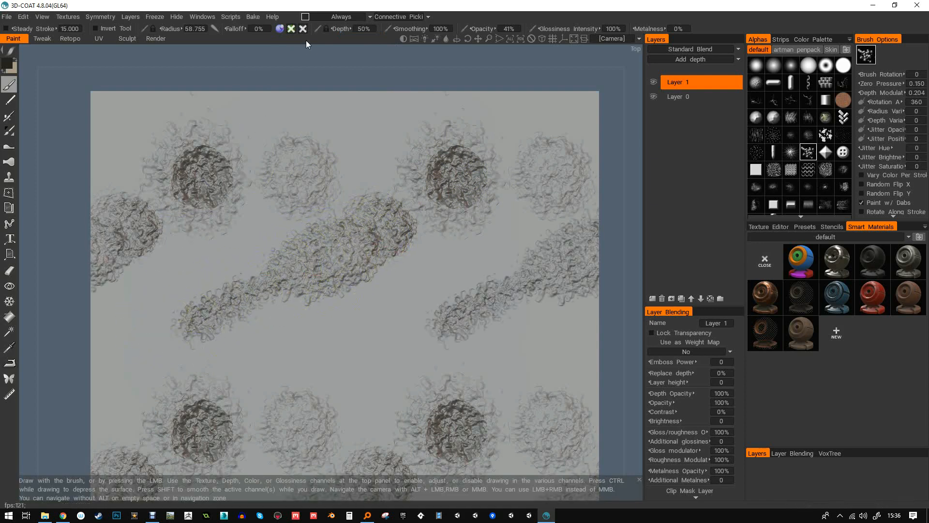
- Switch the depth channel's mode to Max and paint a rough loop below the diagonal band
{"action": "left_click", "coordinate": [280, 28]}
{"action": "left_click", "coordinate": [294, 83]}
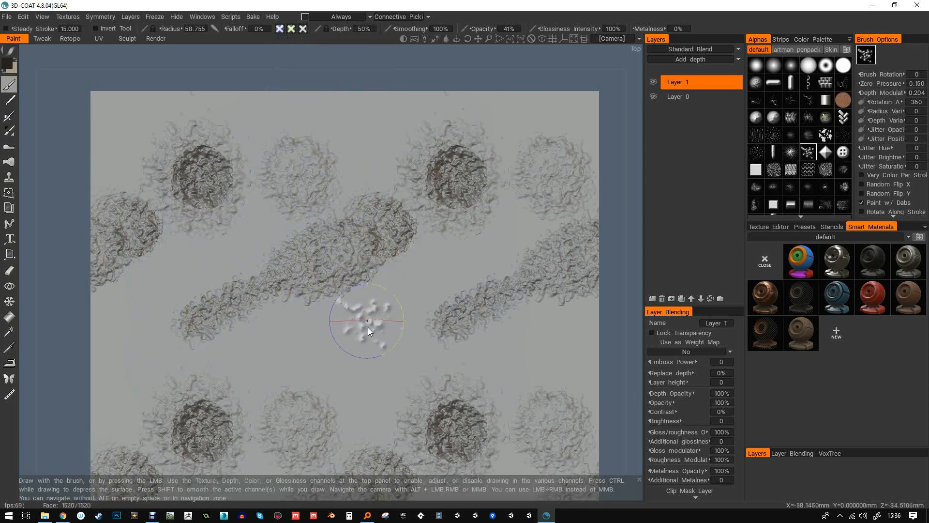
{"action": "left_click_drag", "start_coordinate": [350, 350], "coordinate": [359, 300]}
{"action": "left_click", "coordinate": [280, 30]}
{"action": "mouse_move", "coordinate": [377, 352]}
{"action": "left_mouse_down"}
{"action": "mouse_move", "coordinate": [378, 369]}
{"action": "mouse_move", "coordinate": [347, 352]}
{"action": "mouse_move", "coordinate": [354, 333]}
{"action": "mouse_move", "coordinate": [375, 329]}
{"action": "mouse_move", "coordinate": [348, 368]}
{"action": "mouse_move", "coordinate": [321, 333]}
{"action": "mouse_move", "coordinate": [345, 388]}
{"action": "mouse_move", "coordinate": [290, 278]}
{"action": "mouse_move", "coordinate": [344, 332]}
{"action": "left_mouse_up"}
- Cover the remaining empty areas of the plane with rough fragments in Max mode at 50% depth
{"action": "right_click_drag", "start_coordinate": [436, 234], "coordinate": [397, 274], "text": "alt"}
{"action": "middle_click_drag", "start_coordinate": [396, 274], "coordinate": [424, 228], "text": "alt"}
{"action": "right_click_drag", "start_coordinate": [424, 228], "coordinate": [434, 224], "text": "alt"}
{"action": "middle_click_drag", "start_coordinate": [434, 224], "coordinate": [434, 231], "text": "alt"}
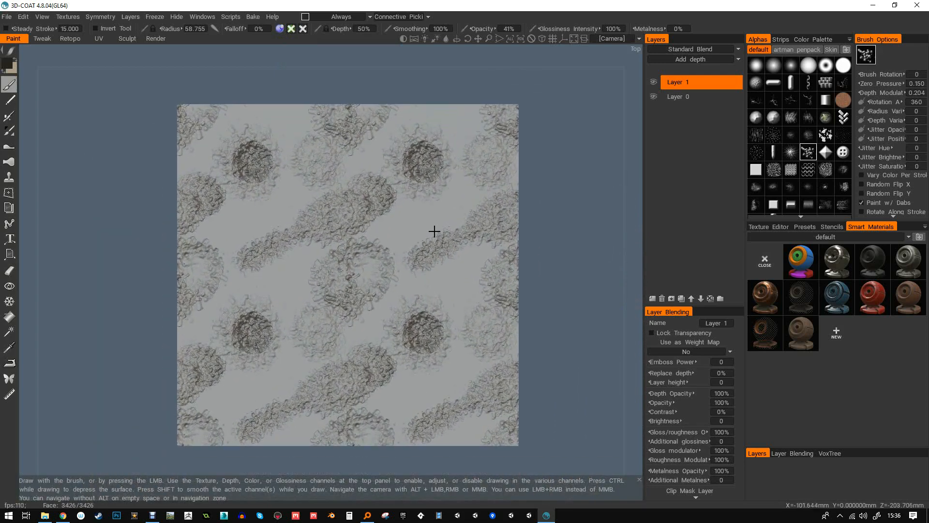
{"action": "right_click_drag", "start_coordinate": [434, 230], "coordinate": [436, 234], "text": "alt"}
{"action": "middle_click_drag", "start_coordinate": [435, 234], "coordinate": [441, 226], "text": "alt"}
{"action": "left_click_drag", "start_coordinate": [410, 212], "coordinate": [399, 185]}
{"action": "mouse_move", "coordinate": [283, 271]}
{"action": "left_mouse_down"}
{"action": "mouse_move", "coordinate": [276, 218]}
{"action": "mouse_move", "coordinate": [276, 300]}
{"action": "mouse_move", "coordinate": [412, 319]}
{"action": "mouse_move", "coordinate": [298, 191]}
{"action": "mouse_move", "coordinate": [358, 336]}
{"action": "mouse_move", "coordinate": [388, 193]}
{"action": "mouse_move", "coordinate": [438, 210]}
{"action": "mouse_move", "coordinate": [309, 307]}
{"action": "mouse_move", "coordinate": [214, 271]}
{"action": "mouse_move", "coordinate": [170, 242]}
{"action": "mouse_move", "coordinate": [200, 228]}
{"action": "left_mouse_up"}
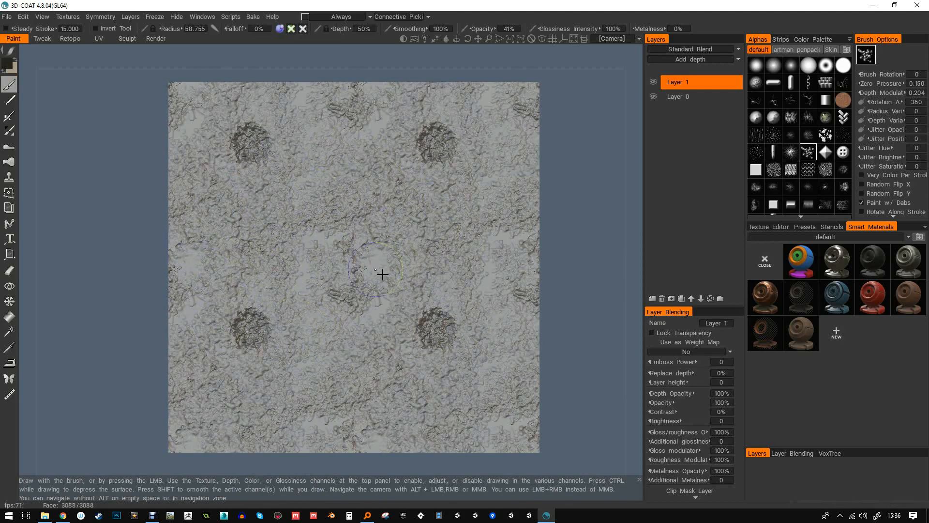
{"action": "left_click_drag", "start_coordinate": [431, 267], "coordinate": [498, 267]}
- Smooth a spot in the plane's upper middle, and paint dense fragments over it with the depth mode set to Add
{"action": "left_click_drag", "start_coordinate": [416, 219], "coordinate": [414, 214], "text": "shift"}
{"action": "left_click", "coordinate": [284, 29]}
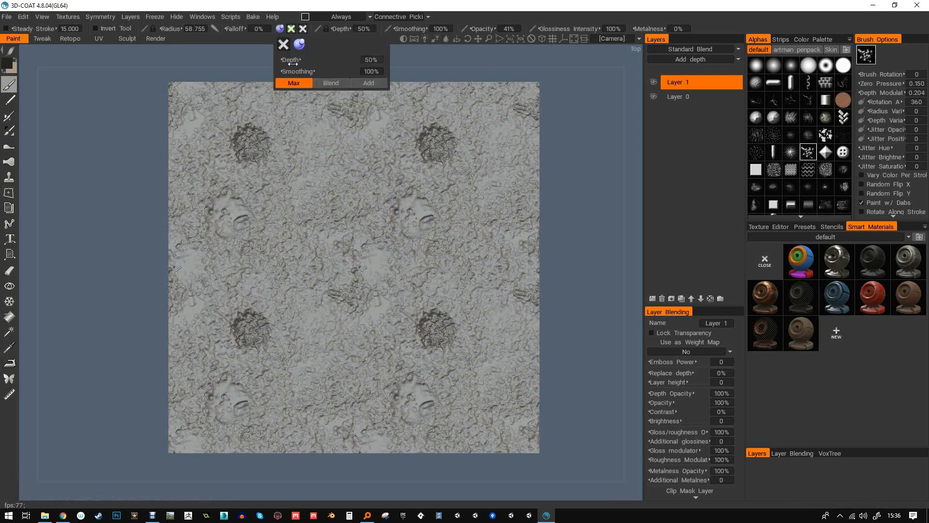
{"action": "left_click", "coordinate": [367, 83]}
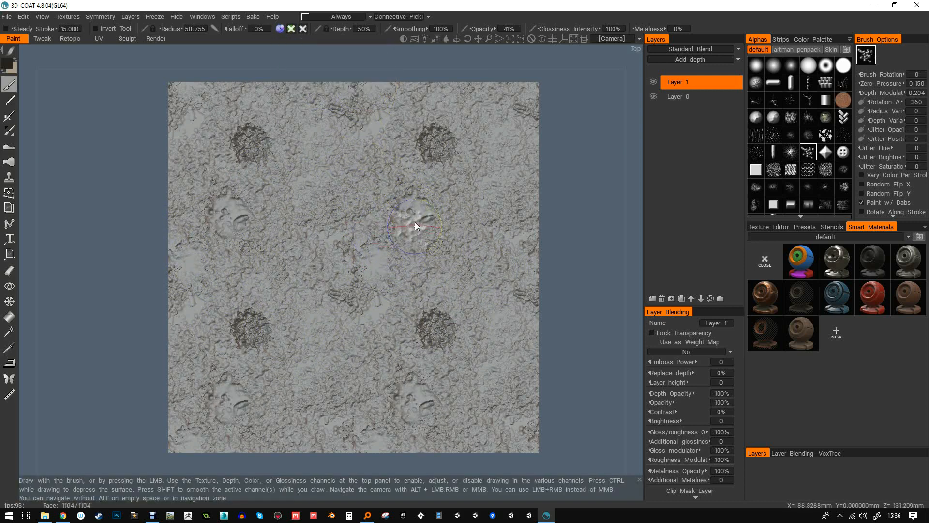
{"action": "mouse_move", "coordinate": [413, 222]}
{"action": "left_mouse_down"}
{"action": "mouse_move", "coordinate": [426, 223]}
{"action": "mouse_move", "coordinate": [422, 236]}
{"action": "left_mouse_up"}
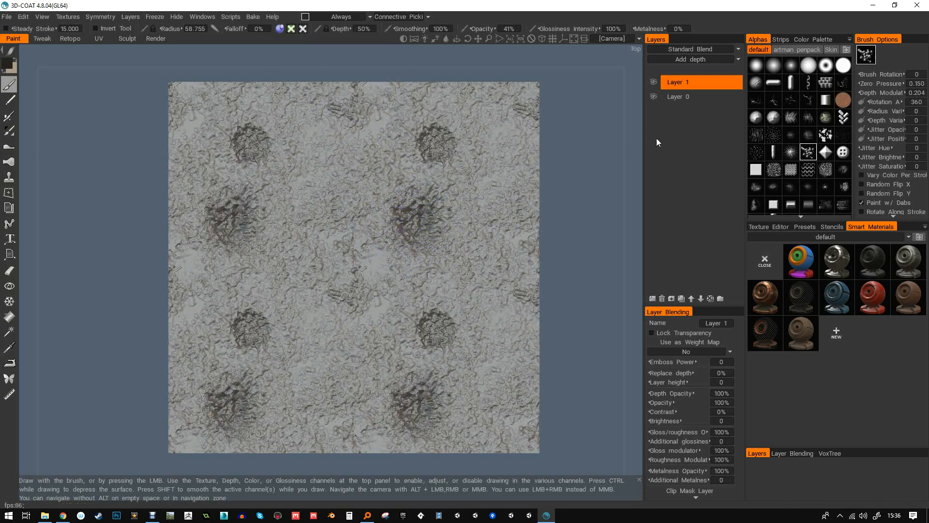
- Replace the painted Layer 1 with a new empty layer and set the brush to paint only red colour without depth
{"action": "left_click", "coordinate": [663, 298]}
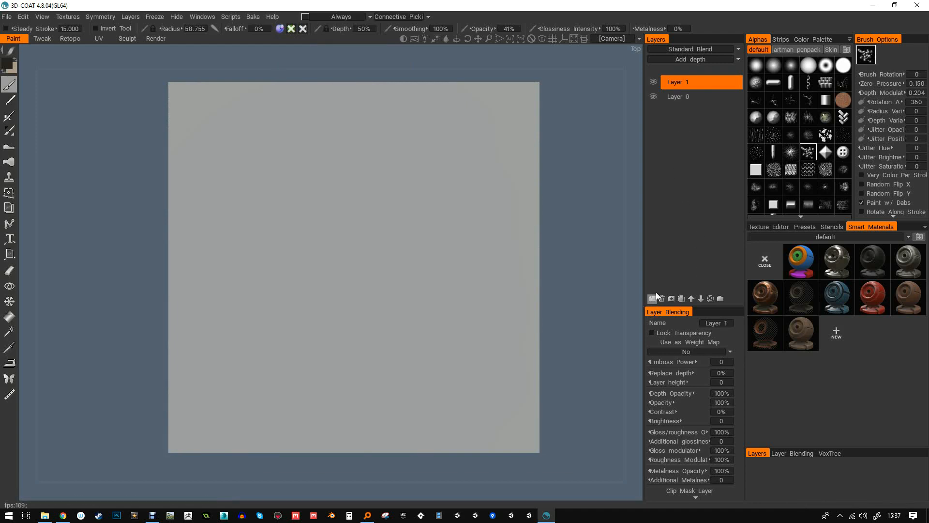
{"action": "left_click", "coordinate": [281, 30]}
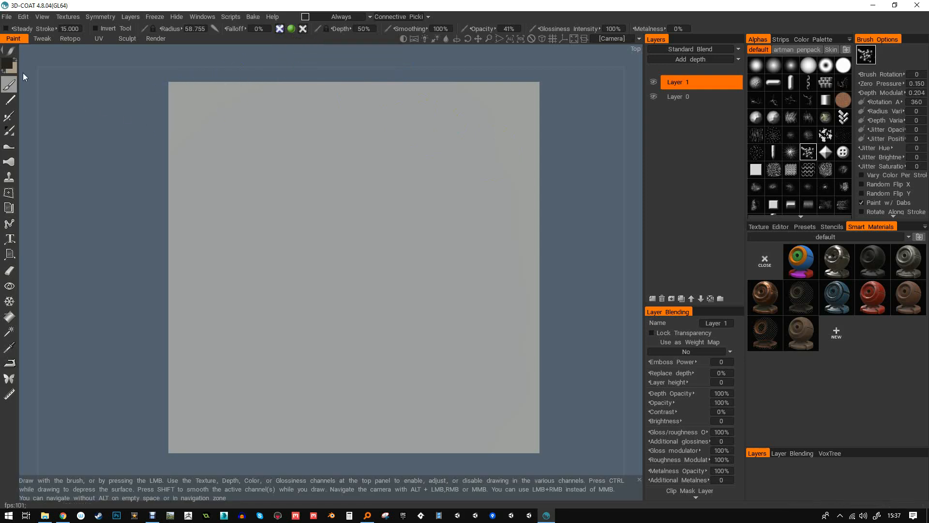
{"action": "left_click", "coordinate": [7, 63]}
{"action": "left_click_drag", "start_coordinate": [271, 188], "coordinate": [248, 180]}
{"action": "mouse_move", "coordinate": [398, 335]}
{"action": "left_mouse_down"}
{"action": "mouse_move", "coordinate": [349, 331]}
{"action": "mouse_move", "coordinate": [394, 333]}
{"action": "left_mouse_up"}
{"action": "left_click", "coordinate": [290, 384]}
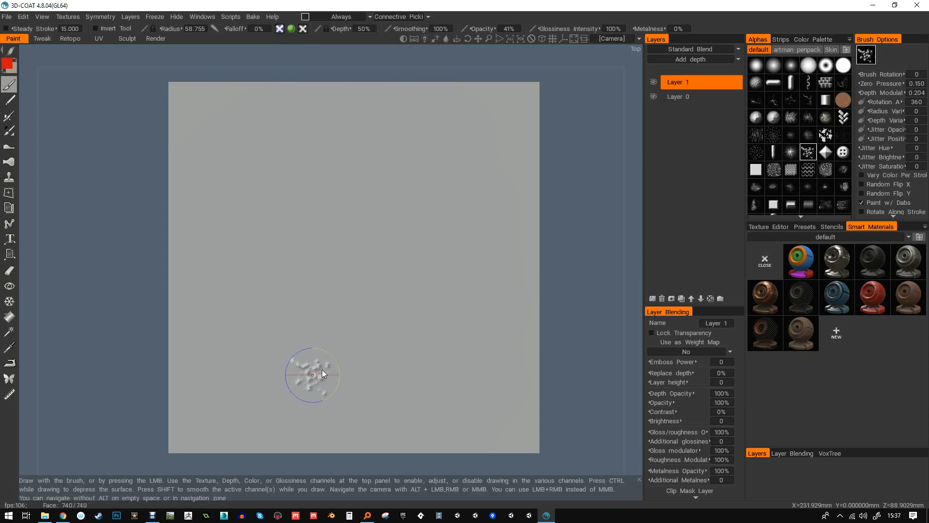
- Choose the small soft round alpha, paint a red test dot on the plane, and undo it
{"action": "left_click", "coordinate": [792, 66]}
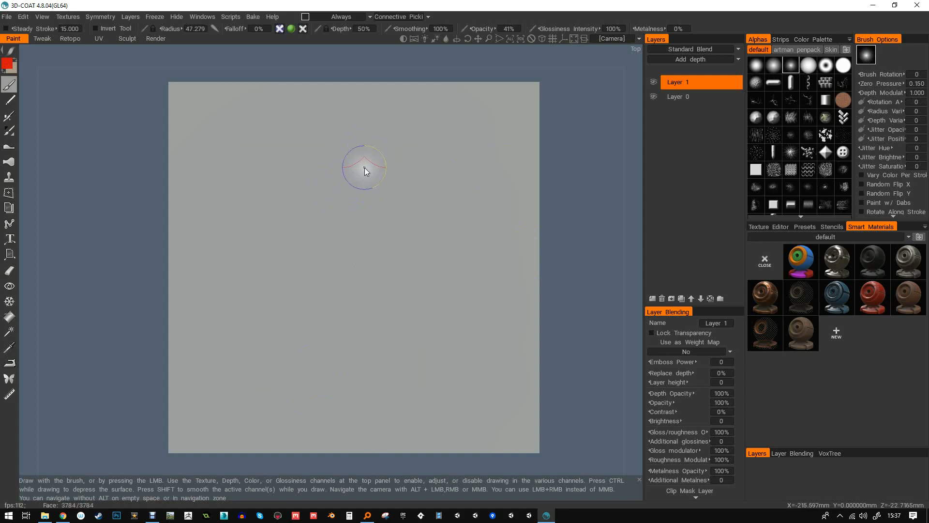
{"action": "right_click_drag", "start_coordinate": [371, 214], "coordinate": [354, 215]}
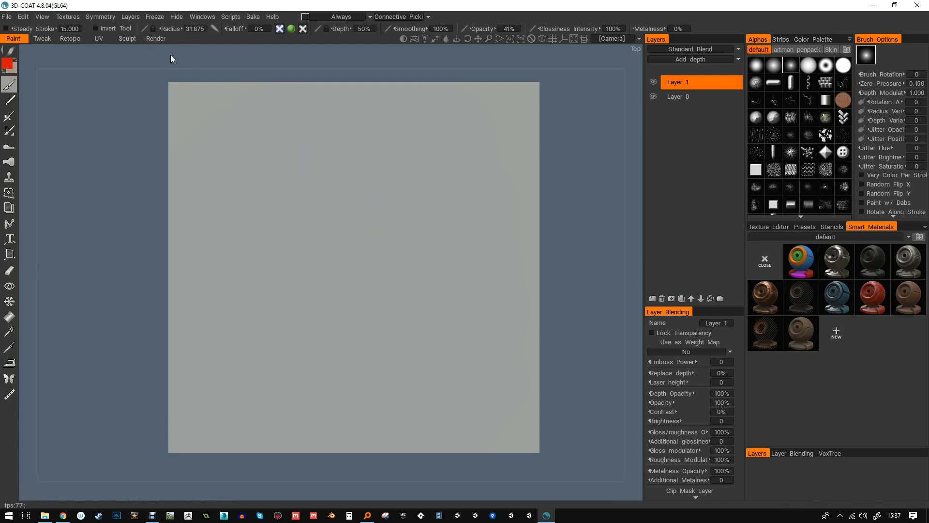
{"action": "left_click_drag", "start_coordinate": [349, 163], "coordinate": [366, 171], "text": "alt"}
{"action": "left_click", "coordinate": [370, 173]}
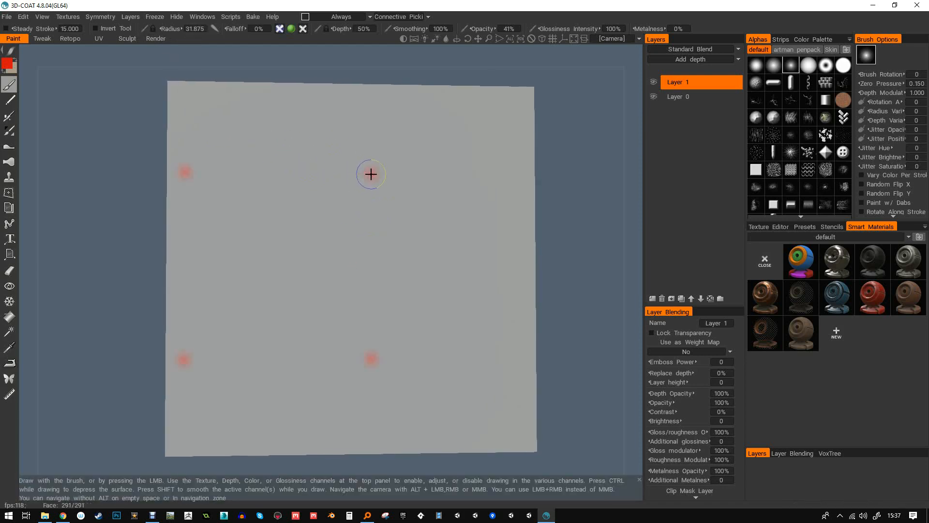
{"action": "right_click_drag", "start_coordinate": [391, 177], "coordinate": [427, 183]}
{"action": "key", "text": "ctrl+z"}
- Open the navigation customization settings, review the mouse and key assignments for each action, and close them
{"action": "left_click_drag", "start_coordinate": [507, 137], "coordinate": [412, 182], "text": "alt+shift"}
{"action": "left_click", "coordinate": [636, 48]}
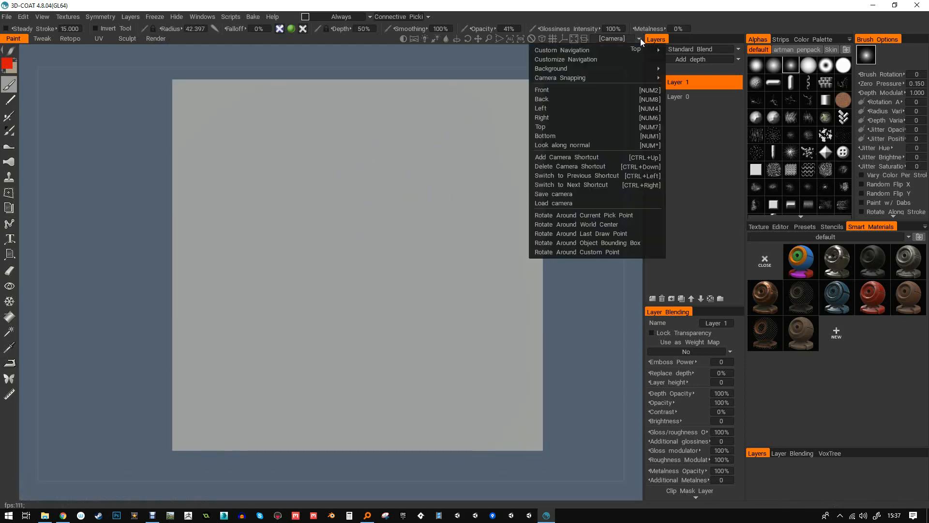
{"action": "left_click", "coordinate": [591, 58]}
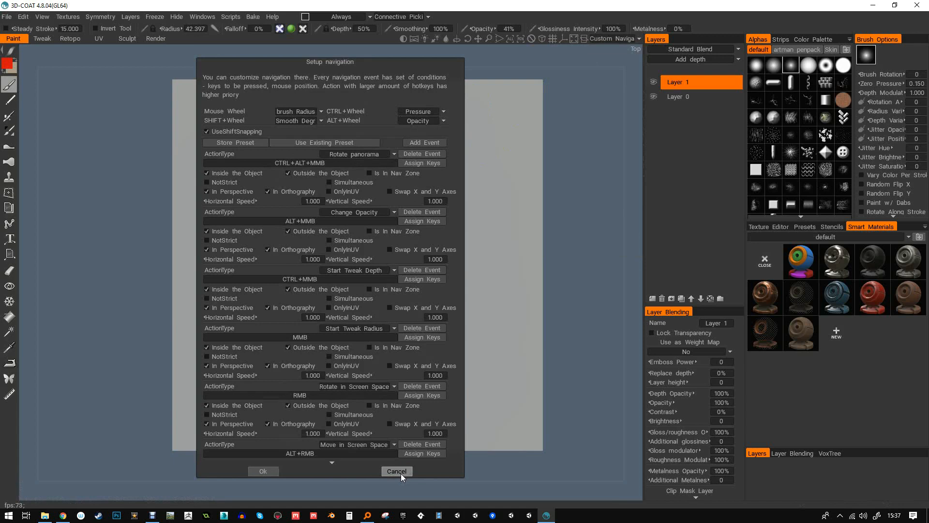
{"action": "left_click", "coordinate": [263, 471]}
- Reduce the brush radius to 13.186 and paint long wavy red stripes along the plane
{"action": "right_click_drag", "start_coordinate": [376, 217], "coordinate": [348, 217]}
{"action": "left_click_drag", "start_coordinate": [299, 145], "coordinate": [315, 348]}
{"action": "left_click_drag", "start_coordinate": [334, 184], "coordinate": [342, 332]}
{"action": "left_click_drag", "start_coordinate": [390, 251], "coordinate": [415, 353]}
{"action": "mouse_move", "coordinate": [417, 201]}
{"action": "left_mouse_down"}
{"action": "mouse_move", "coordinate": [437, 342]}
{"action": "mouse_move", "coordinate": [388, 220]}
{"action": "mouse_move", "coordinate": [281, 186]}
{"action": "mouse_move", "coordinate": [319, 247]}
{"action": "mouse_move", "coordinate": [321, 336]}
{"action": "left_mouse_up"}
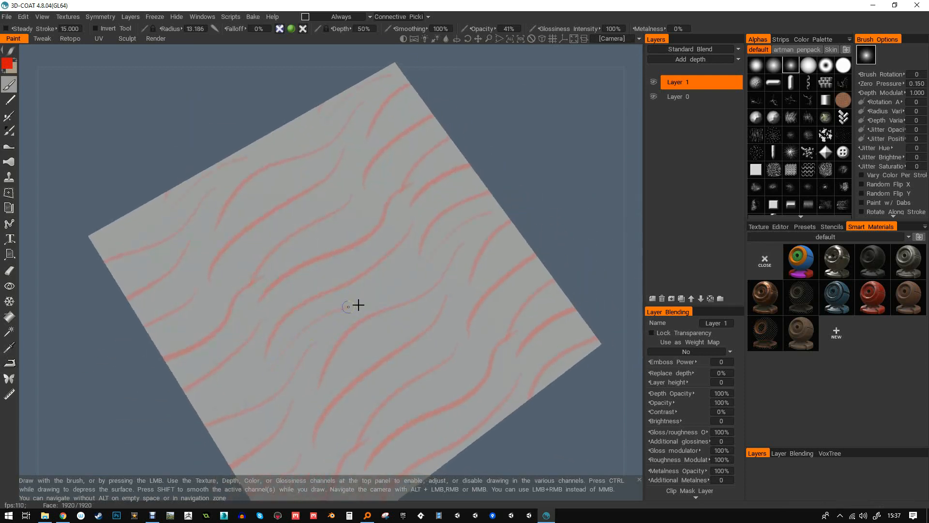
- Fill the gaps between the wavy stripes with additional thin red strokes across the rotated plane
{"action": "left_click_drag", "start_coordinate": [372, 206], "coordinate": [402, 170]}
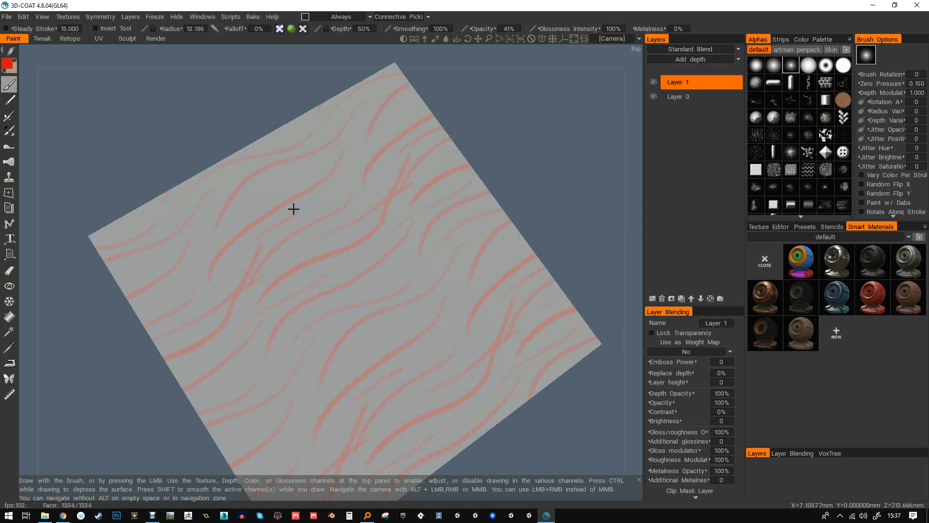
{"action": "scroll", "coordinate": [293, 212], "scroll_direction": "up", "scroll_amount": 5}
{"action": "scroll", "coordinate": [380, 196], "scroll_direction": "down", "scroll_amount": 5}
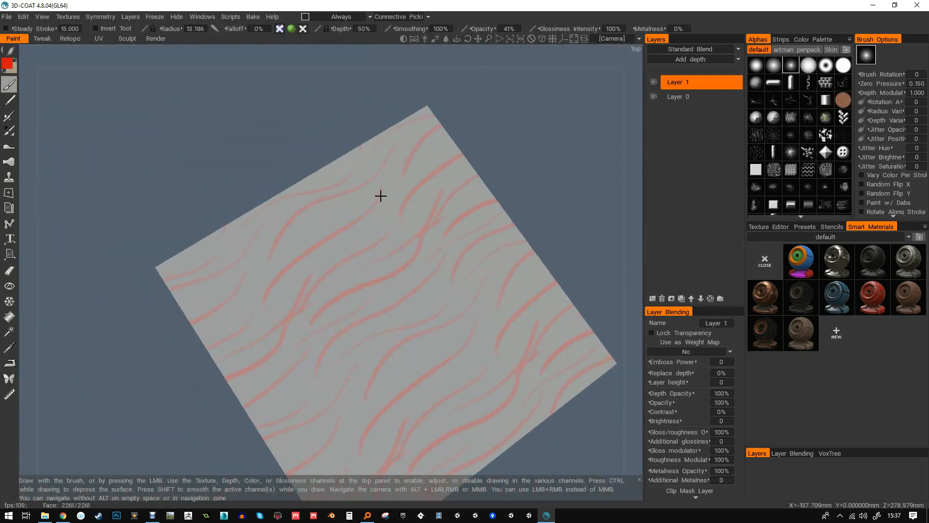
{"action": "middle_click_drag", "start_coordinate": [341, 212], "coordinate": [348, 216], "text": "alt"}
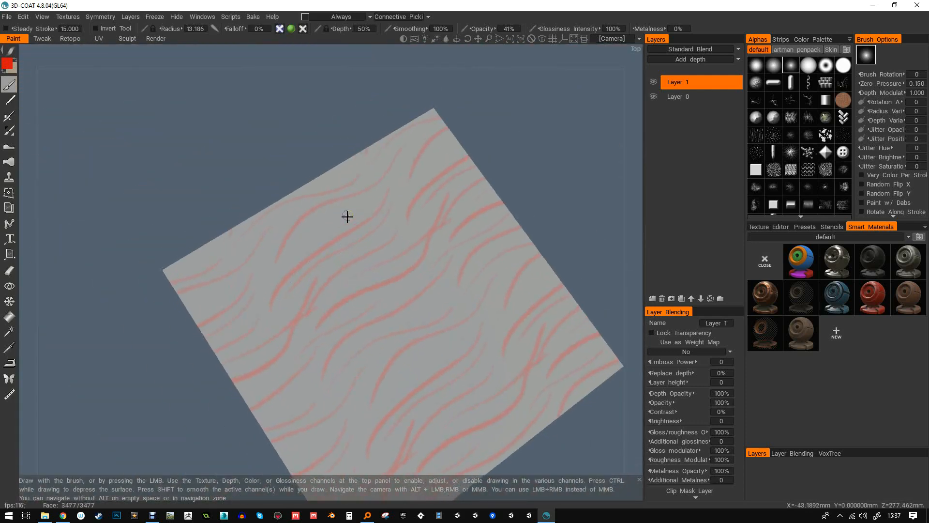
{"action": "left_click_drag", "start_coordinate": [273, 281], "coordinate": [321, 214], "text": "alt"}
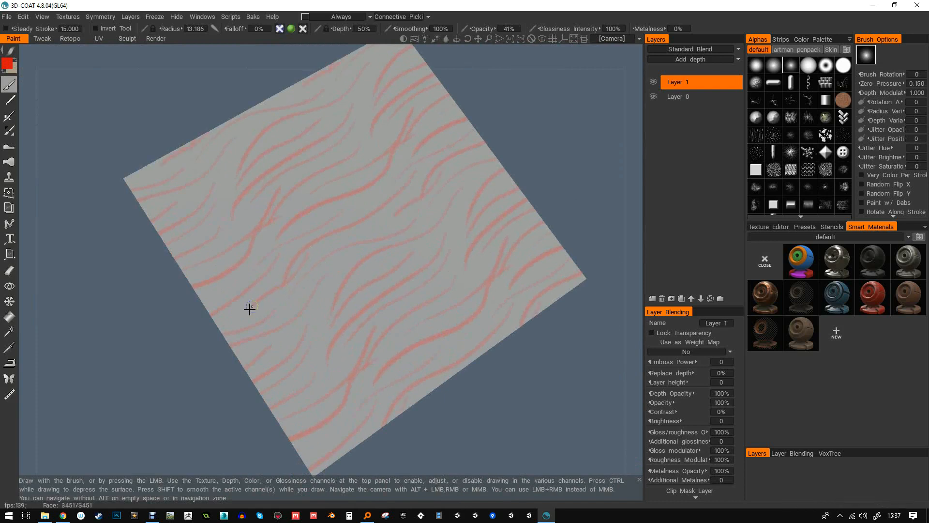
{"action": "mouse_move", "coordinate": [401, 171]}
{"action": "left_mouse_down", "text": "alt"}
{"action": "mouse_move", "coordinate": [384, 224]}
{"action": "mouse_move", "coordinate": [519, 160]}
{"action": "mouse_move", "coordinate": [428, 216]}
{"action": "mouse_move", "coordinate": [405, 213]}
{"action": "left_mouse_up", "text": "alt"}
{"action": "right_click_drag", "start_coordinate": [405, 213], "coordinate": [453, 199], "text": "alt"}
{"action": "middle_click_drag", "start_coordinate": [452, 200], "coordinate": [450, 214], "text": "alt"}
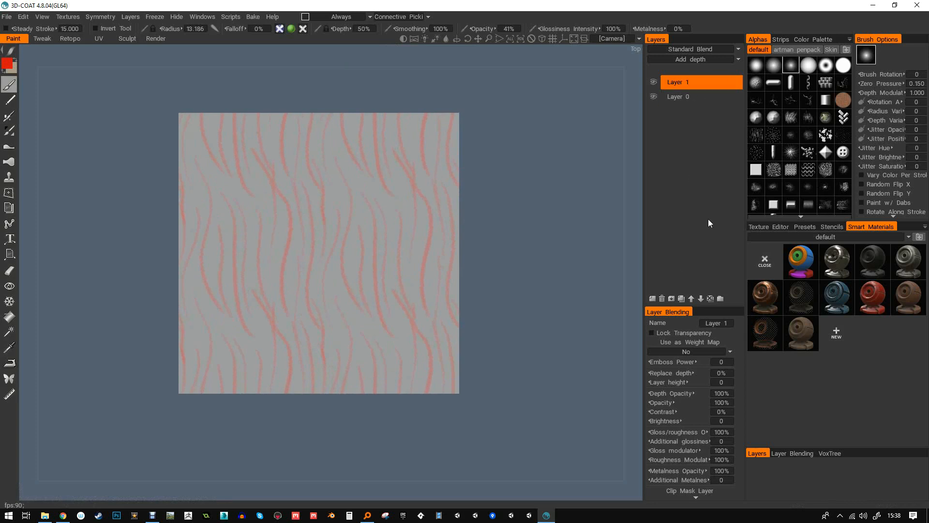
- Duplicate Layer 1 three times to intensify the red stripes
{"action": "left_click", "coordinate": [681, 298]}
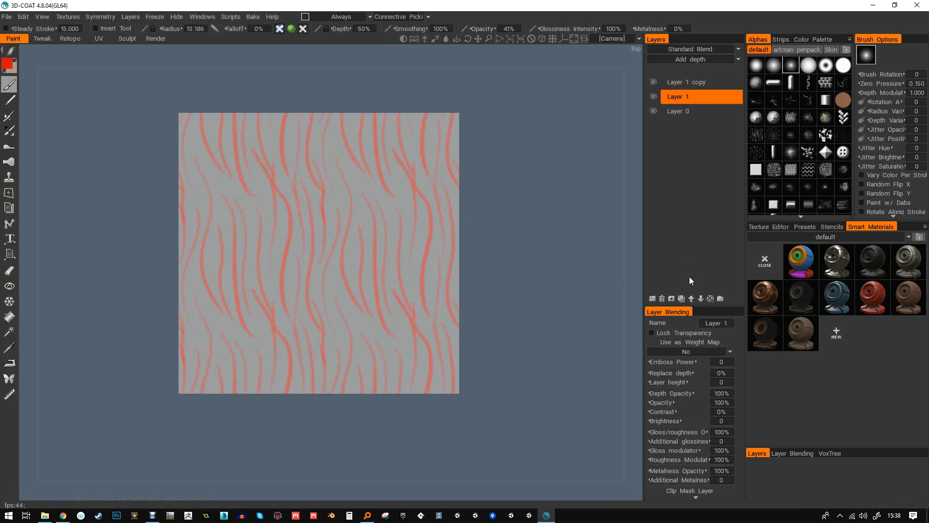
{"action": "left_click", "coordinate": [681, 299]}
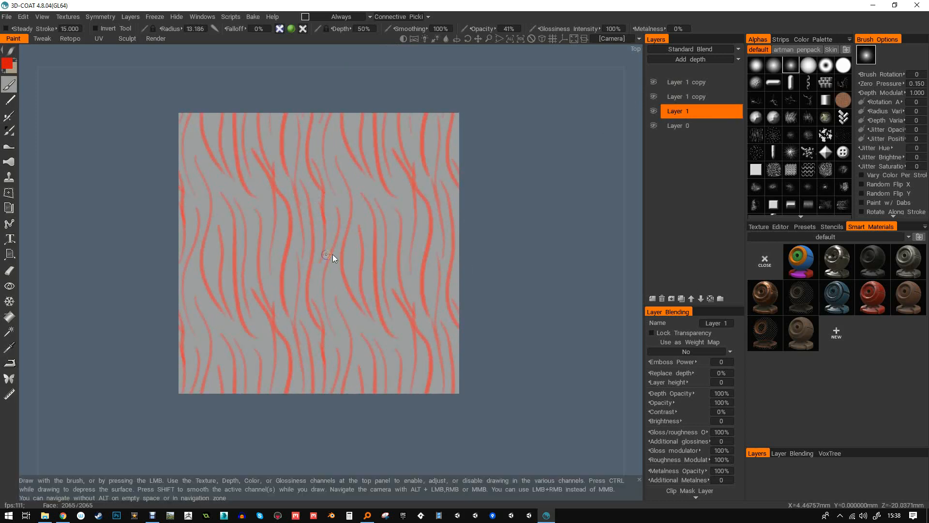
{"action": "left_click", "coordinate": [682, 299]}
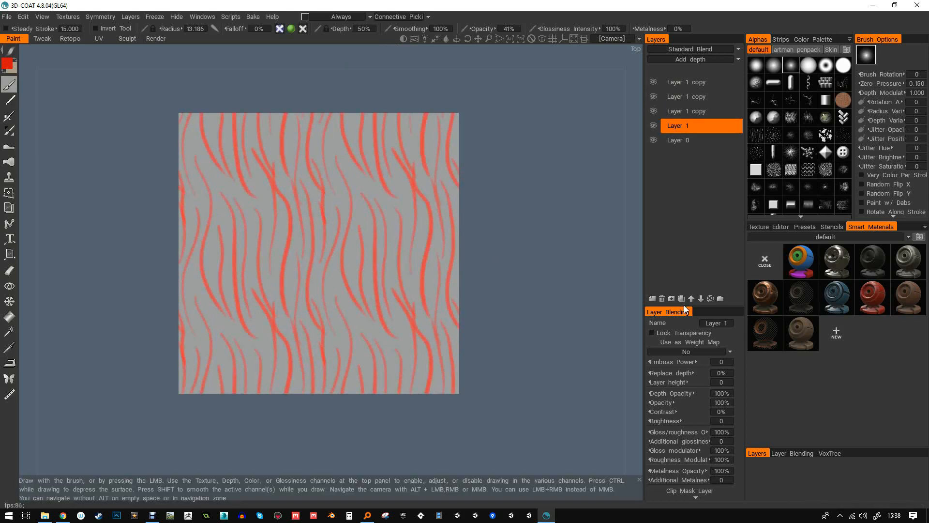
- Merge the three duplicate stripe layers down into Layer 1
{"action": "right_click", "coordinate": [707, 82]}
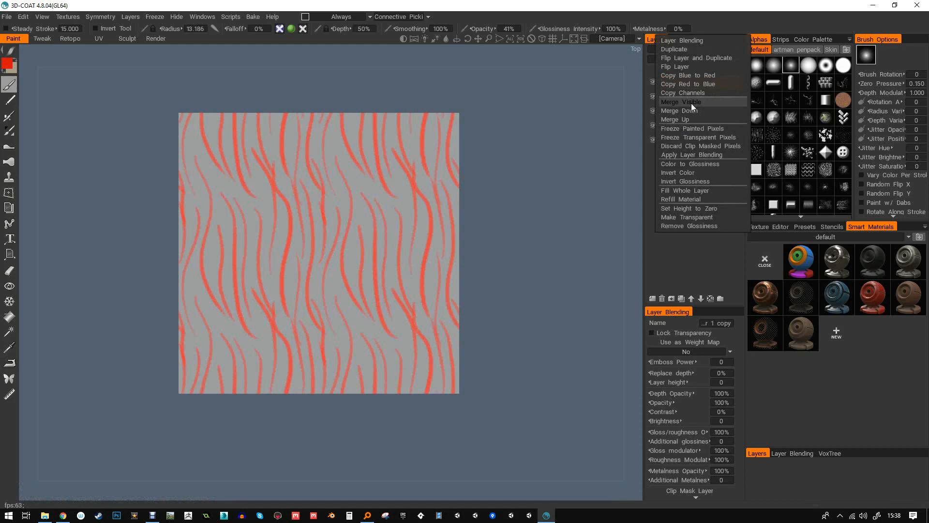
{"action": "left_click", "coordinate": [695, 102]}
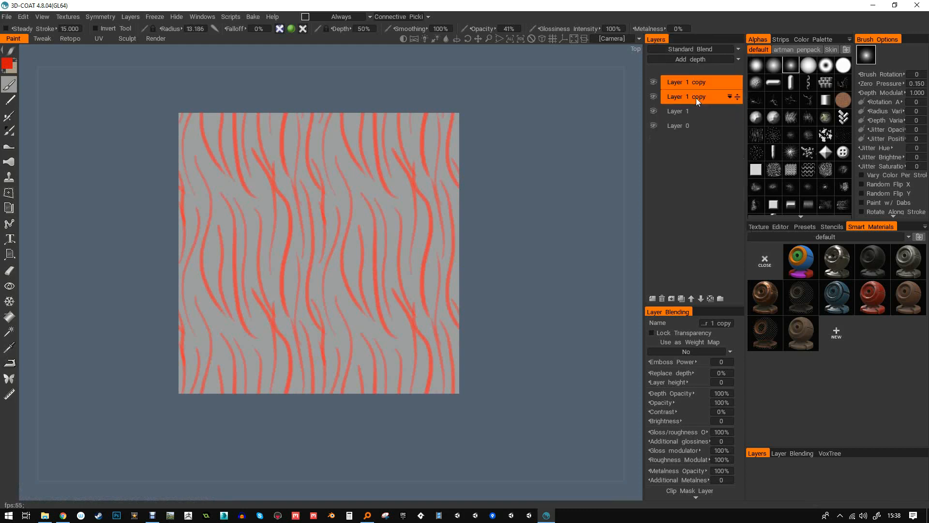
{"action": "left_click", "coordinate": [693, 83]}
{"action": "right_click", "coordinate": [692, 83]}
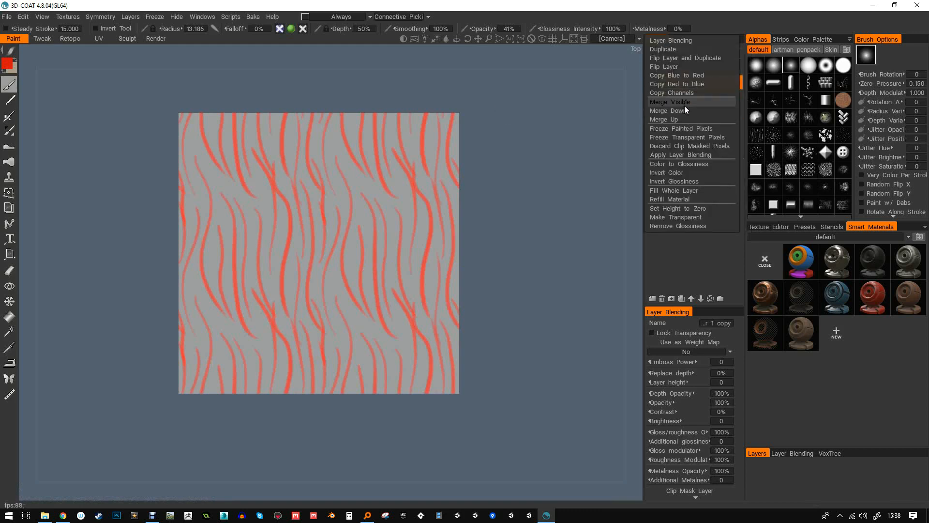
{"action": "left_click", "coordinate": [684, 111]}
{"action": "right_click", "coordinate": [691, 83]}
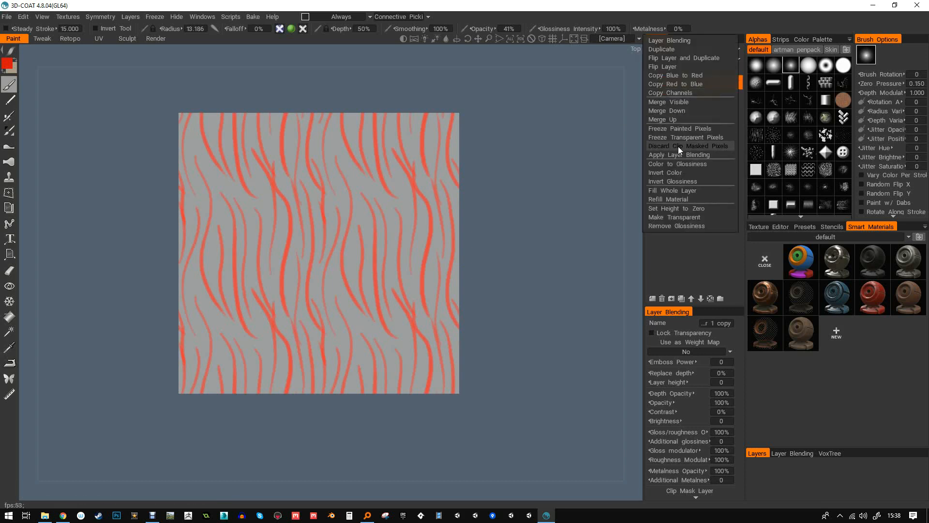
{"action": "left_click", "coordinate": [684, 110]}
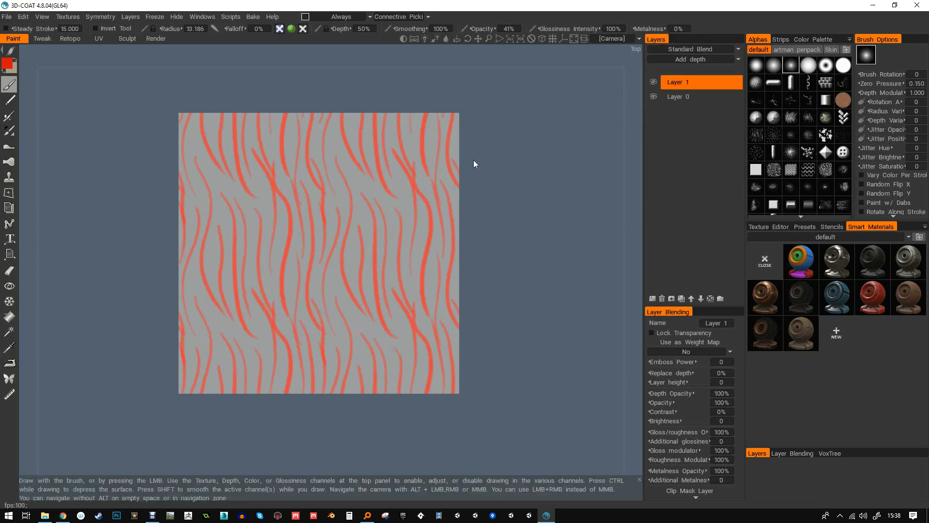
- Set the brush colour to white and paint a wavy white stroke over the red stripes on Layer 1
{"action": "mouse_move", "coordinate": [473, 159]}
{"action": "left_mouse_down"}
{"action": "mouse_move", "coordinate": [521, 147]}
{"action": "mouse_move", "coordinate": [454, 142]}
{"action": "left_mouse_up"}
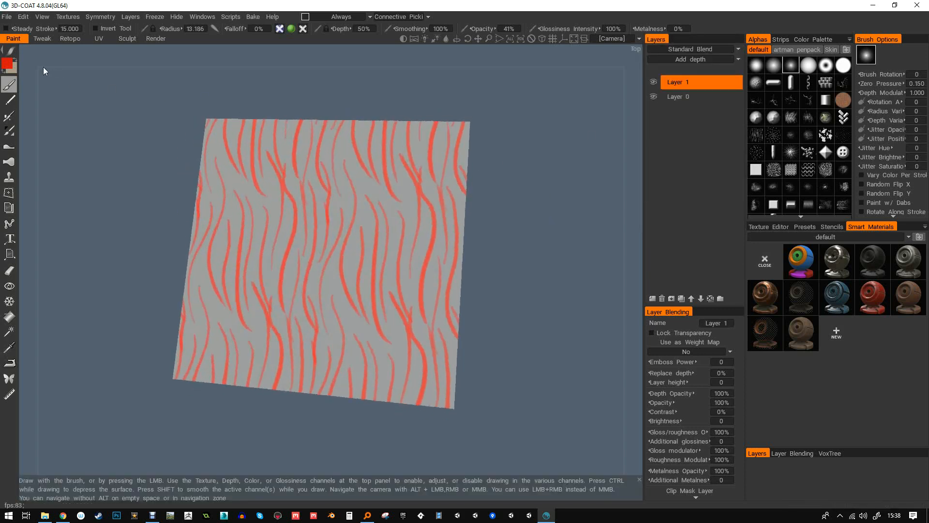
{"action": "left_click", "coordinate": [16, 64]}
{"action": "left_click", "coordinate": [344, 319]}
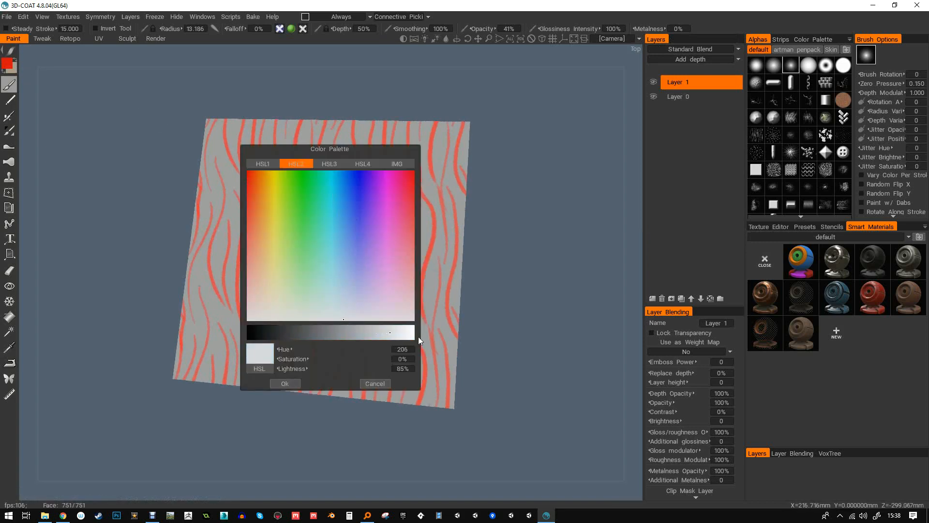
{"action": "left_click_drag", "start_coordinate": [419, 337], "coordinate": [423, 339]}
{"action": "left_click", "coordinate": [283, 385]}
{"action": "key", "text": "KP_7"}
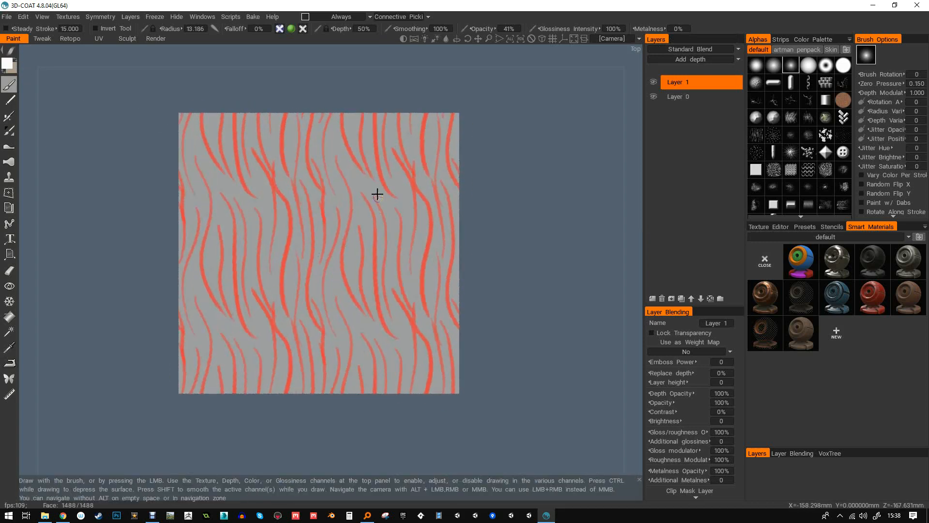
{"action": "left_click_drag", "start_coordinate": [352, 165], "coordinate": [374, 389]}
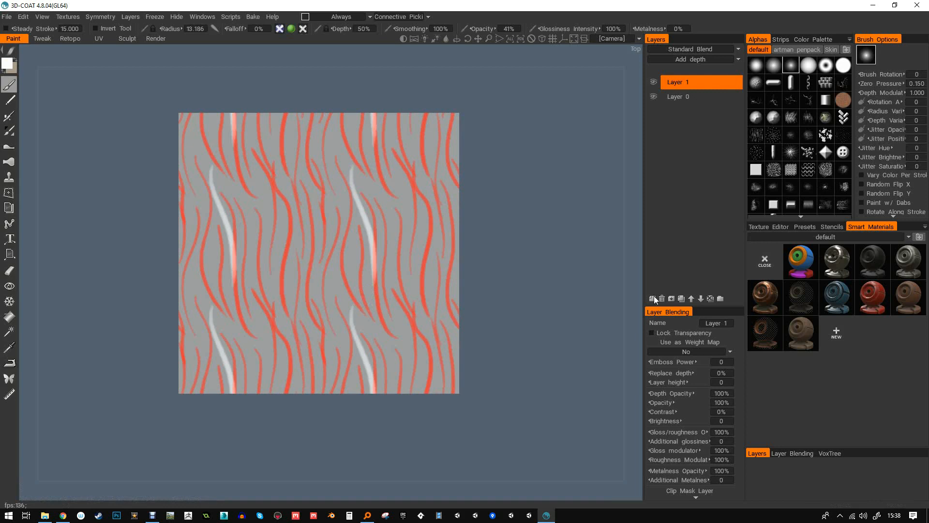
- Paint a second wavy white stroke on a new layer and toggle that layer's visibility off and on
{"action": "left_click_drag", "start_coordinate": [385, 160], "coordinate": [412, 299]}
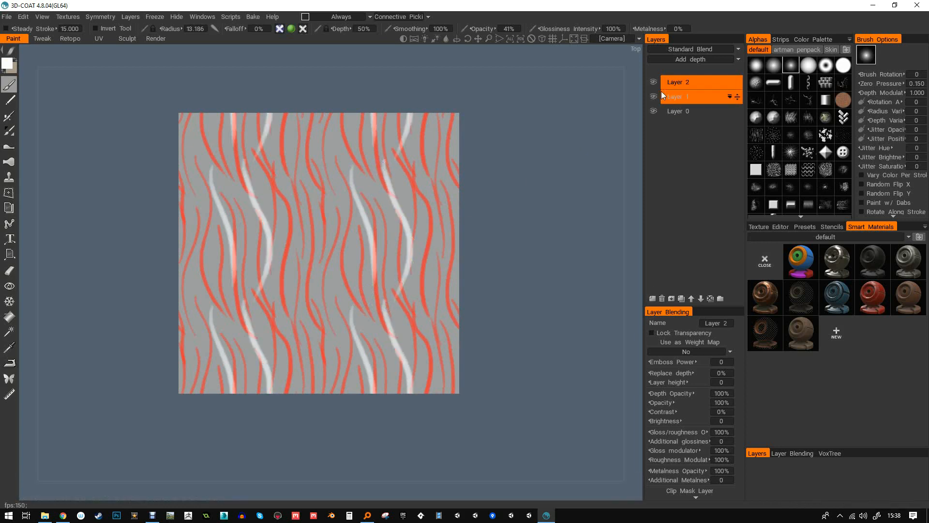
{"action": "left_click", "coordinate": [654, 82]}
{"action": "left_click", "coordinate": [654, 82]}
{"action": "left_click", "coordinate": [654, 82]}
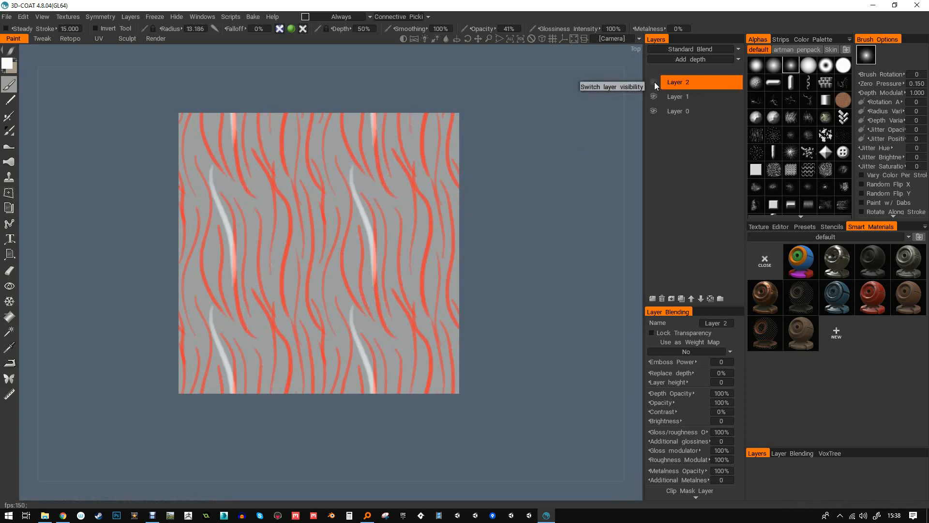
{"action": "left_click", "coordinate": [654, 82]}
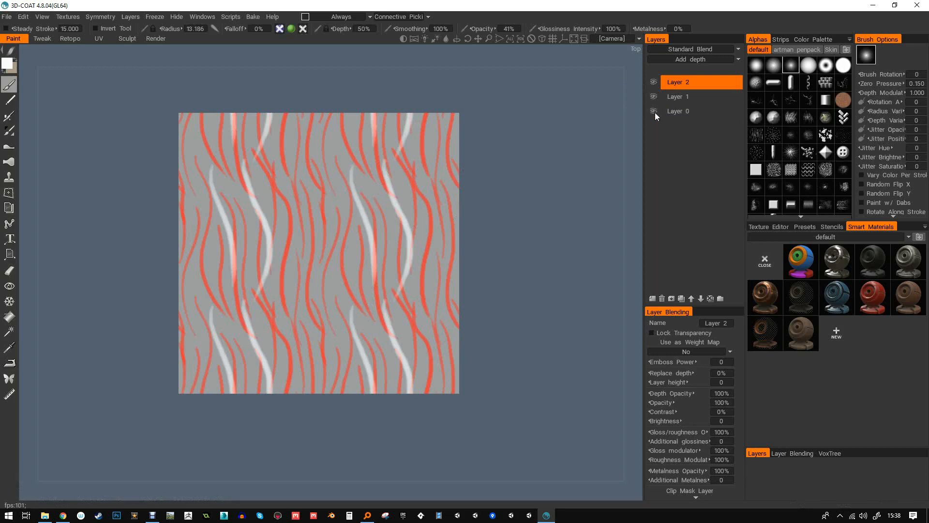
- Hide the base Layer 0 to examine the strokes on their own, and show it again
{"action": "left_click", "coordinate": [654, 111]}
{"action": "mouse_move", "coordinate": [490, 209]}
{"action": "left_mouse_down"}
{"action": "mouse_move", "coordinate": [486, 139]}
{"action": "mouse_move", "coordinate": [371, 156]}
{"action": "mouse_move", "coordinate": [415, 254]}
{"action": "mouse_move", "coordinate": [390, 238]}
{"action": "mouse_move", "coordinate": [396, 206]}
{"action": "mouse_move", "coordinate": [399, 214]}
{"action": "mouse_move", "coordinate": [442, 170]}
{"action": "mouse_move", "coordinate": [310, 188]}
{"action": "left_mouse_up"}
{"action": "mouse_move", "coordinate": [359, 206]}
{"action": "left_mouse_down", "text": "alt"}
{"action": "mouse_move", "coordinate": [425, 247]}
{"action": "mouse_move", "coordinate": [346, 251]}
{"action": "mouse_move", "coordinate": [363, 284]}
{"action": "mouse_move", "coordinate": [292, 293]}
{"action": "mouse_move", "coordinate": [278, 255]}
{"action": "left_mouse_up", "text": "alt"}
{"action": "right_click_drag", "start_coordinate": [278, 255], "coordinate": [340, 228], "text": "alt"}
{"action": "middle_click_drag", "start_coordinate": [340, 228], "coordinate": [321, 189], "text": "alt"}
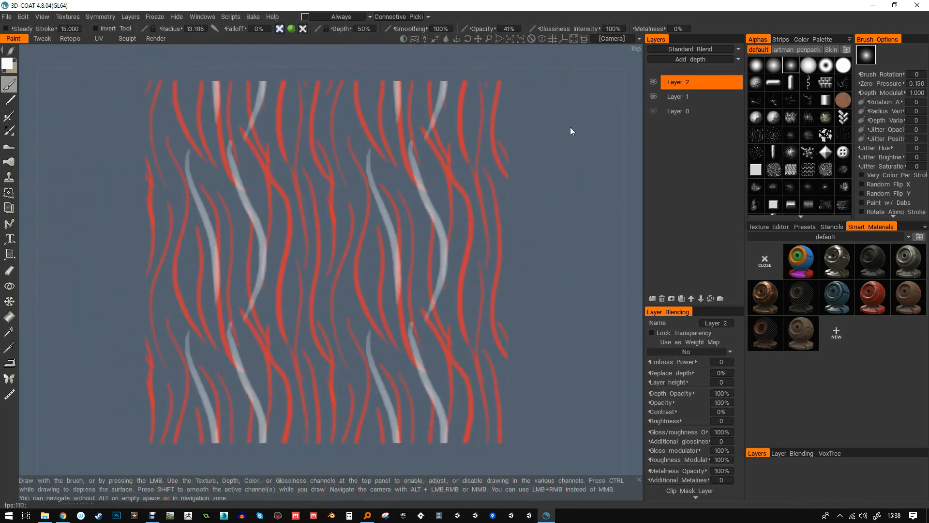
{"action": "left_click", "coordinate": [654, 112]}
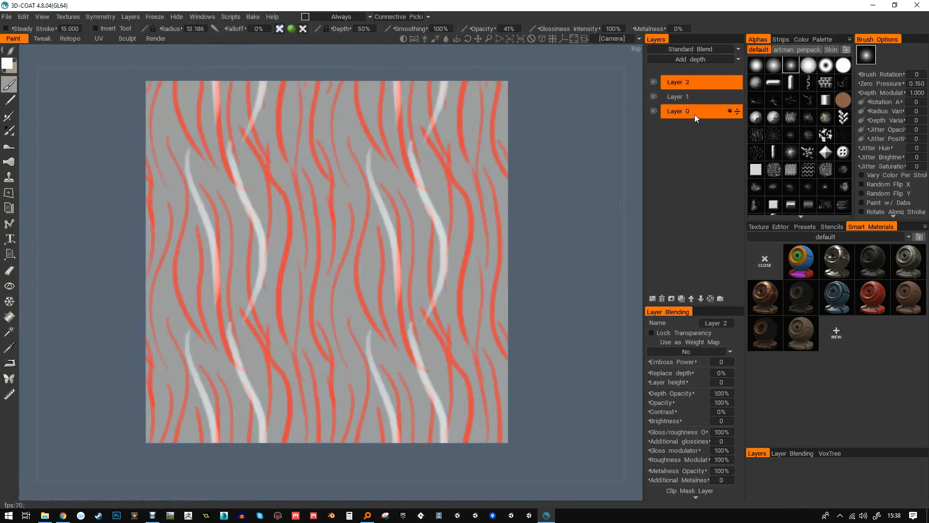
{"action": "left_click_drag", "start_coordinate": [363, 228], "coordinate": [321, 201], "text": "alt"}
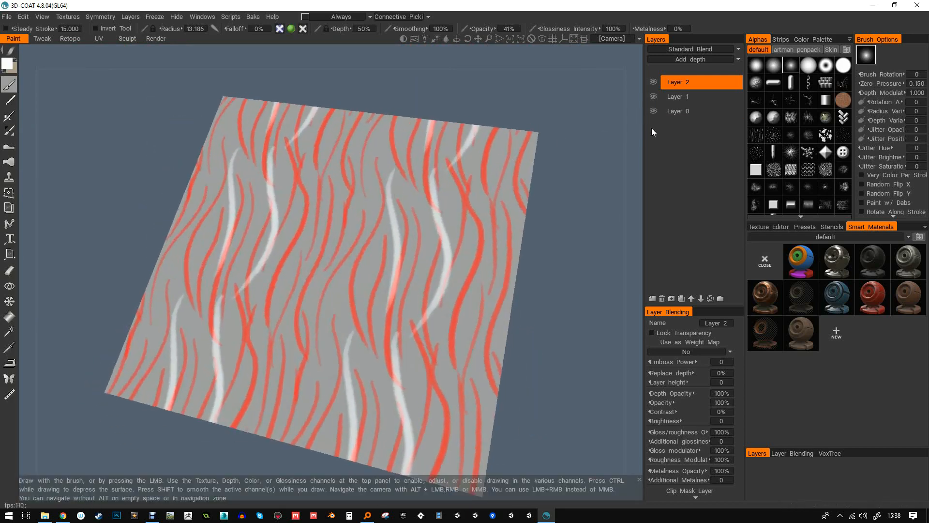
- Enable the glossiness channel for the paint brush
{"action": "left_click_drag", "start_coordinate": [435, 169], "coordinate": [404, 194], "text": "alt+shift"}
{"action": "scroll", "coordinate": [397, 185], "scroll_direction": "down", "scroll_amount": 1}
{"action": "scroll", "coordinate": [397, 185], "scroll_direction": "down", "scroll_amount": 2}
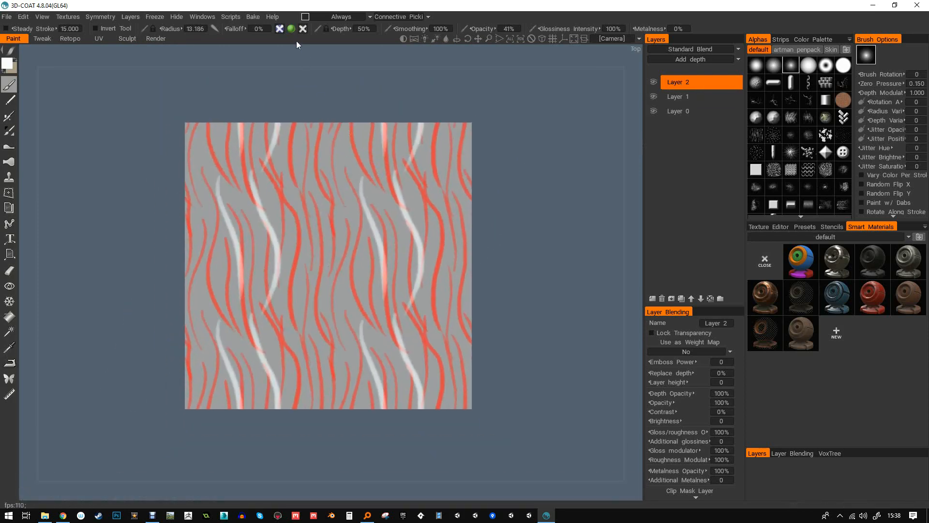
{"action": "mouse_move", "coordinate": [292, 28]}
{"action": "left_click_drag", "start_coordinate": [417, 131], "coordinate": [403, 121], "text": "alt"}
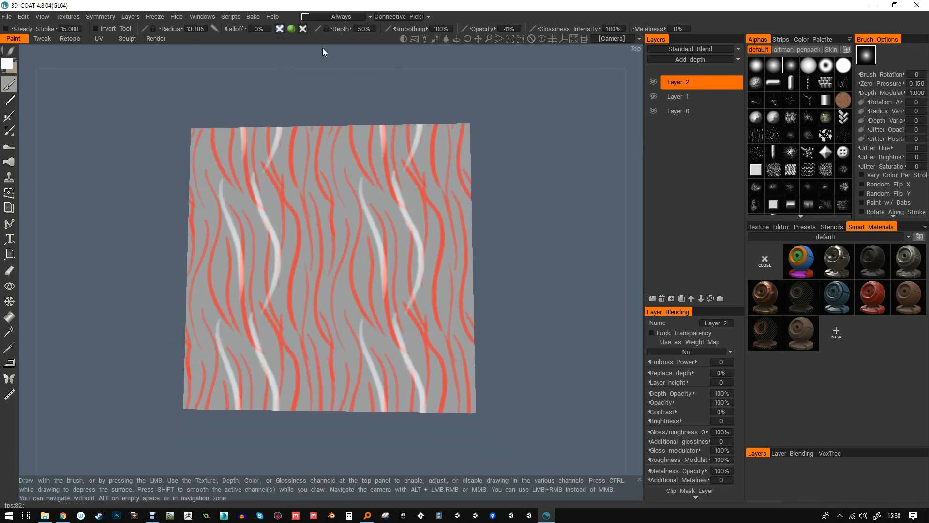
{"action": "left_click", "coordinate": [303, 29]}
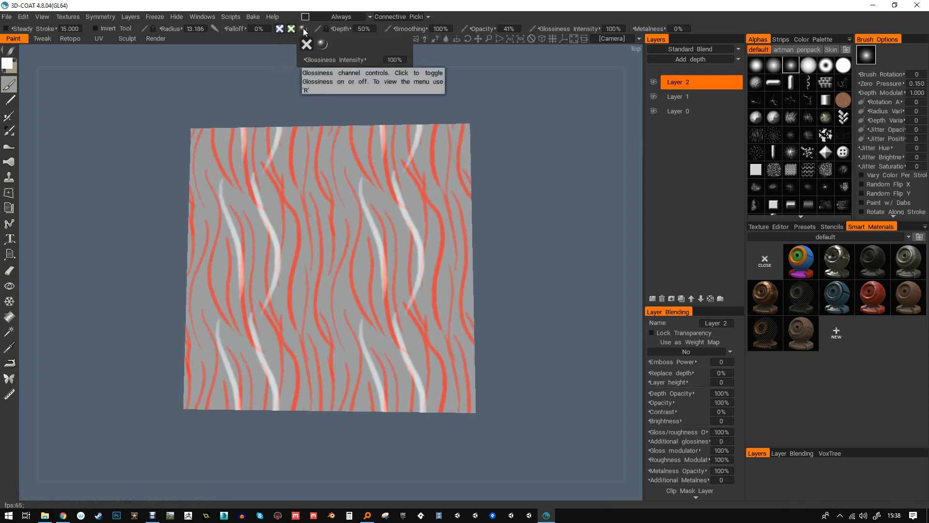
{"action": "left_click_drag", "start_coordinate": [542, 121], "coordinate": [506, 104], "text": "alt"}
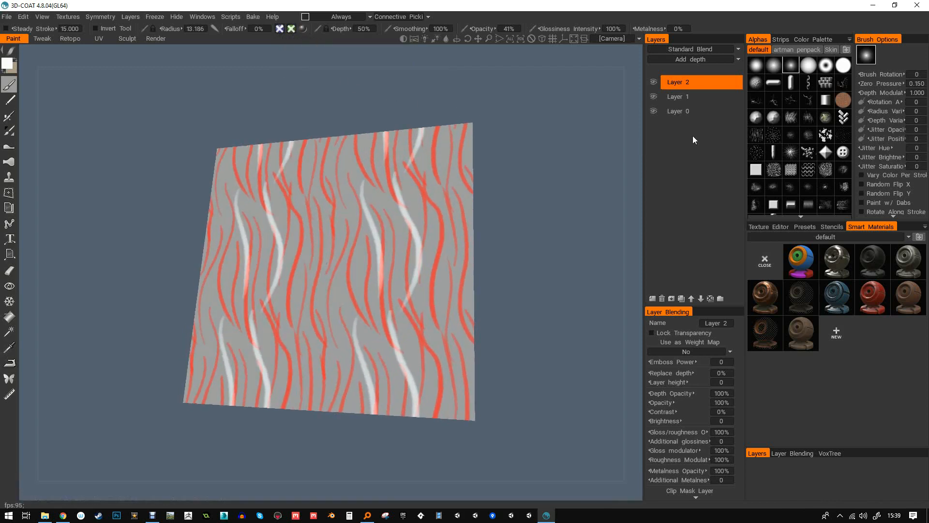
- Delete Layer 2 and Layer 1 so only Layer 0 remains
{"action": "left_click", "coordinate": [662, 298]}
{"action": "left_click", "coordinate": [662, 298]}
{"action": "left_click_drag", "start_coordinate": [578, 123], "coordinate": [599, 128]}
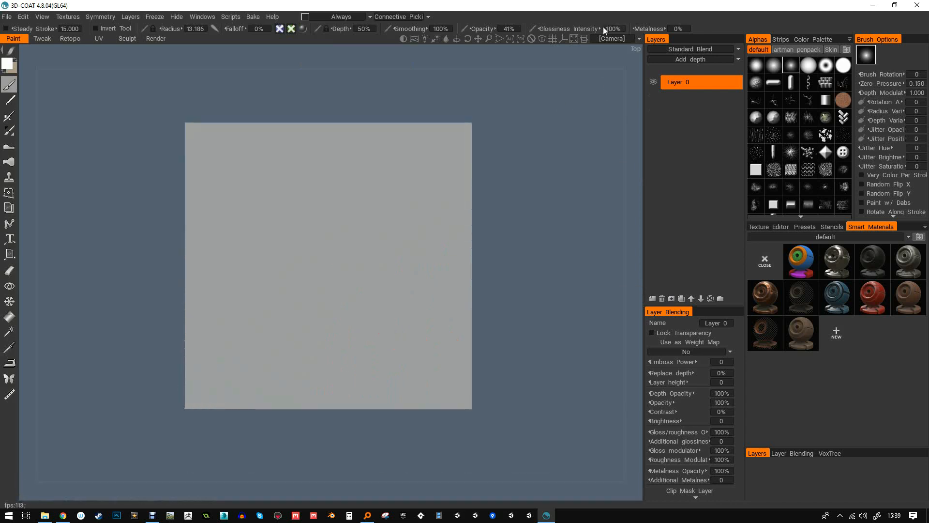
{"action": "left_click_drag", "start_coordinate": [493, 152], "coordinate": [611, 36]}
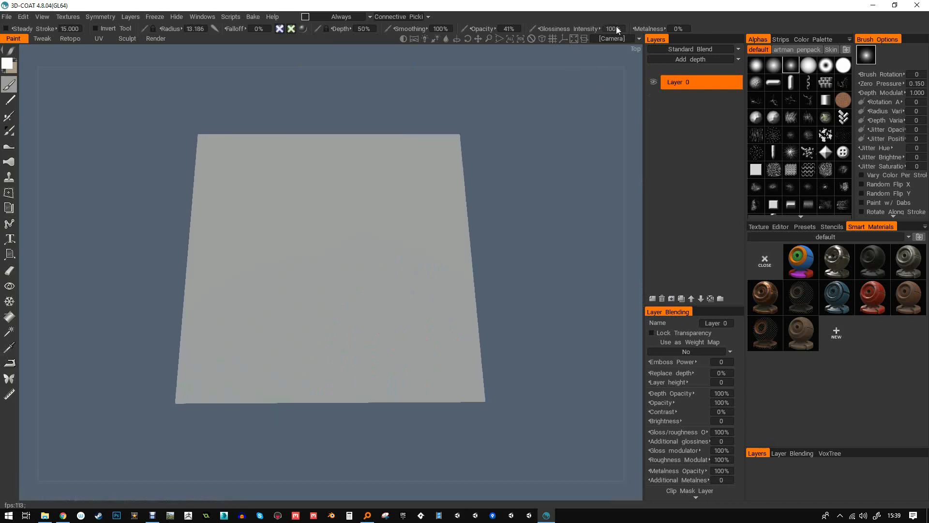
- Enlarge the brush radius to 94.809 and paint large round white glossy spots on Layer 0
{"action": "left_click_drag", "start_coordinate": [554, 131], "coordinate": [339, 262]}
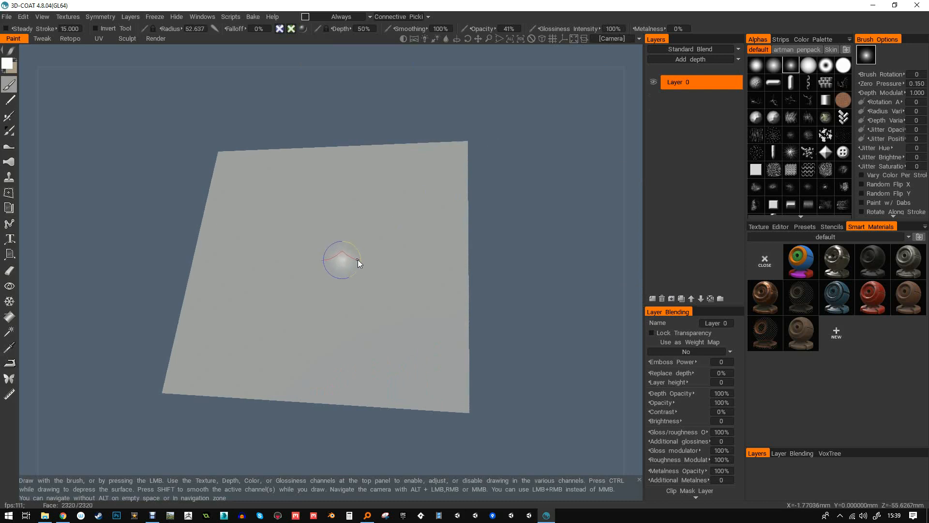
{"action": "middle_click_drag", "start_coordinate": [352, 241], "coordinate": [372, 242], "text": "alt"}
{"action": "right_click_drag", "start_coordinate": [373, 242], "coordinate": [380, 230], "text": "alt"}
{"action": "middle_click_drag", "start_coordinate": [380, 230], "coordinate": [385, 236], "text": "alt"}
{"action": "mouse_move", "coordinate": [309, 233]}
{"action": "left_mouse_down"}
{"action": "mouse_move", "coordinate": [307, 218]}
{"action": "mouse_move", "coordinate": [335, 267]}
{"action": "mouse_move", "coordinate": [326, 249]}
{"action": "mouse_move", "coordinate": [321, 270]}
{"action": "mouse_move", "coordinate": [344, 207]}
{"action": "mouse_move", "coordinate": [357, 224]}
{"action": "mouse_move", "coordinate": [338, 214]}
{"action": "mouse_move", "coordinate": [394, 204]}
{"action": "mouse_move", "coordinate": [397, 256]}
{"action": "mouse_move", "coordinate": [456, 187]}
{"action": "mouse_move", "coordinate": [290, 199]}
{"action": "mouse_move", "coordinate": [312, 201]}
{"action": "left_mouse_up"}
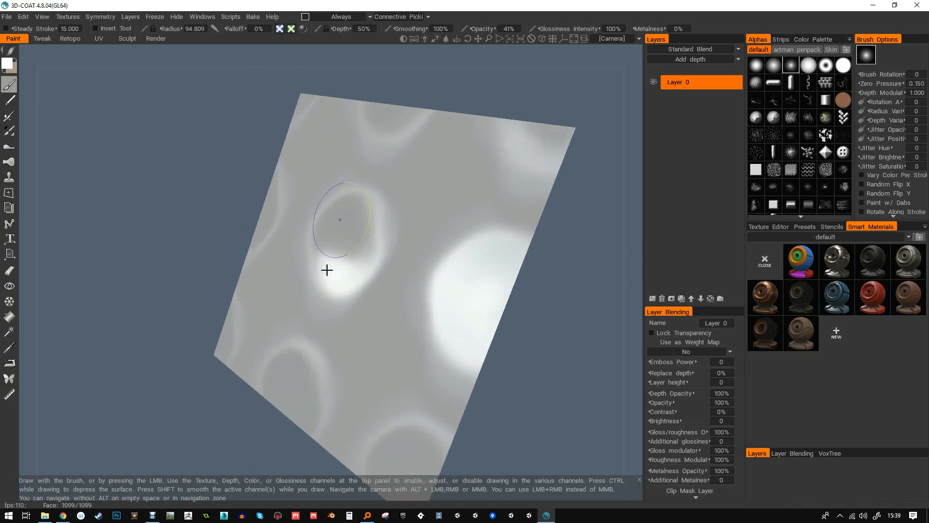
{"action": "left_click_drag", "start_coordinate": [323, 275], "coordinate": [338, 235]}
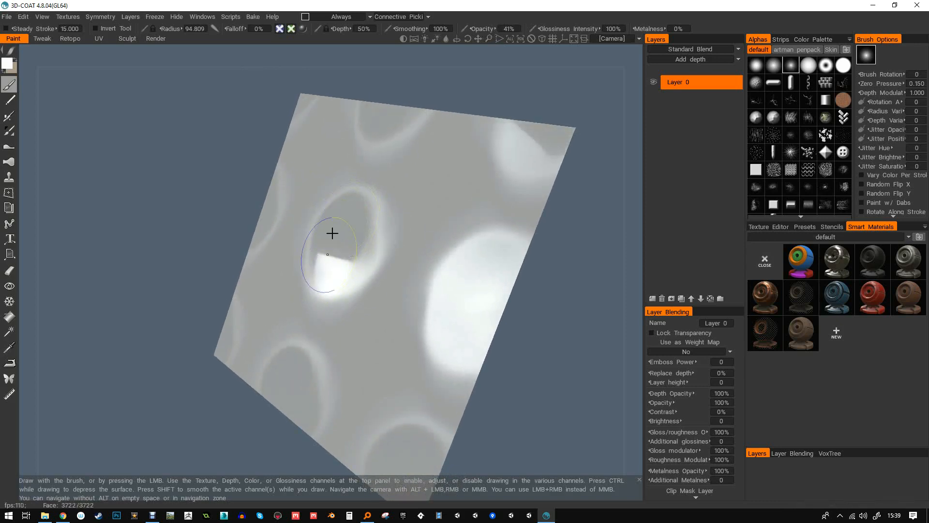
{"action": "mouse_move", "coordinate": [312, 288]}
{"action": "left_mouse_down"}
{"action": "mouse_move", "coordinate": [330, 240]}
{"action": "mouse_move", "coordinate": [338, 277]}
{"action": "mouse_move", "coordinate": [327, 271]}
{"action": "mouse_move", "coordinate": [378, 216]}
{"action": "mouse_move", "coordinate": [368, 223]}
{"action": "mouse_move", "coordinate": [401, 224]}
{"action": "mouse_move", "coordinate": [436, 207]}
{"action": "mouse_move", "coordinate": [471, 216]}
{"action": "mouse_move", "coordinate": [487, 236]}
{"action": "mouse_move", "coordinate": [427, 209]}
{"action": "mouse_move", "coordinate": [403, 209]}
{"action": "mouse_move", "coordinate": [409, 213]}
{"action": "left_mouse_up"}
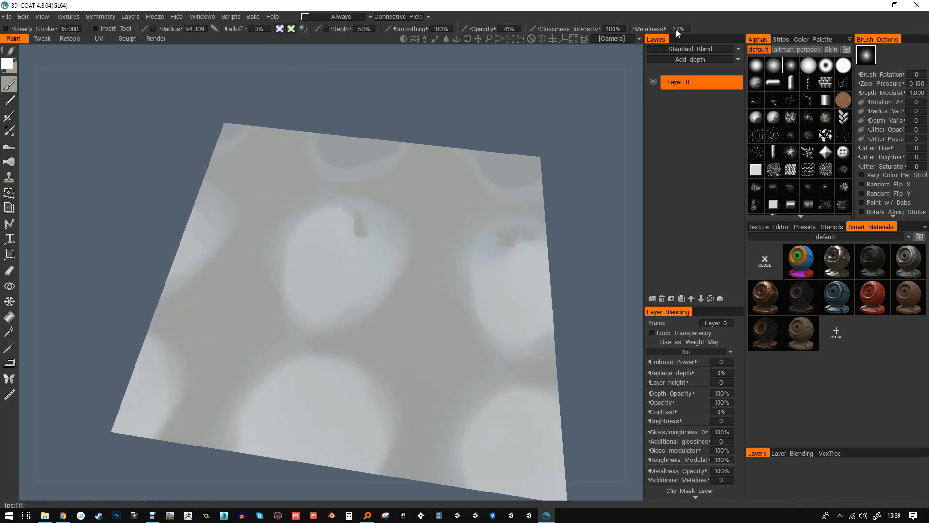
- Set the brush metalness to 99% and review the texture export/import workflow options
{"action": "left_click_drag", "start_coordinate": [692, 30], "coordinate": [719, 33]}
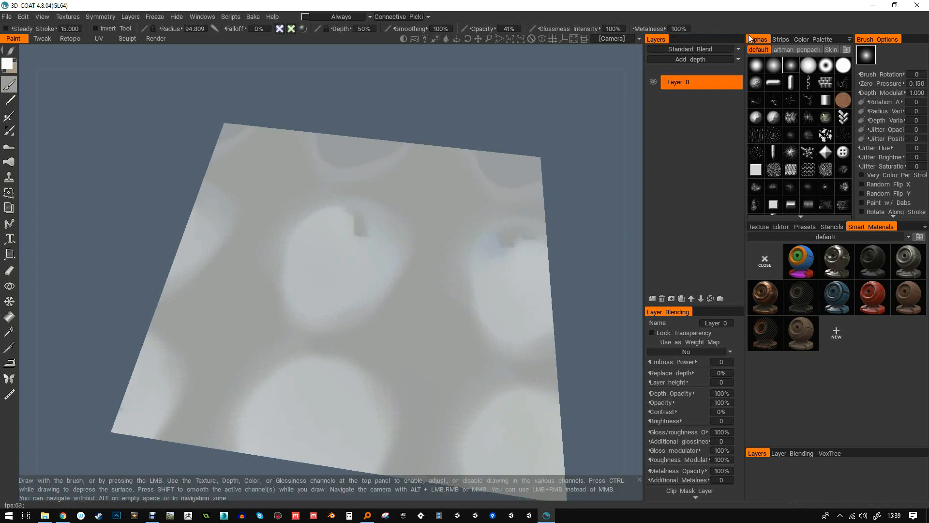
{"action": "left_click", "coordinate": [76, 18]}
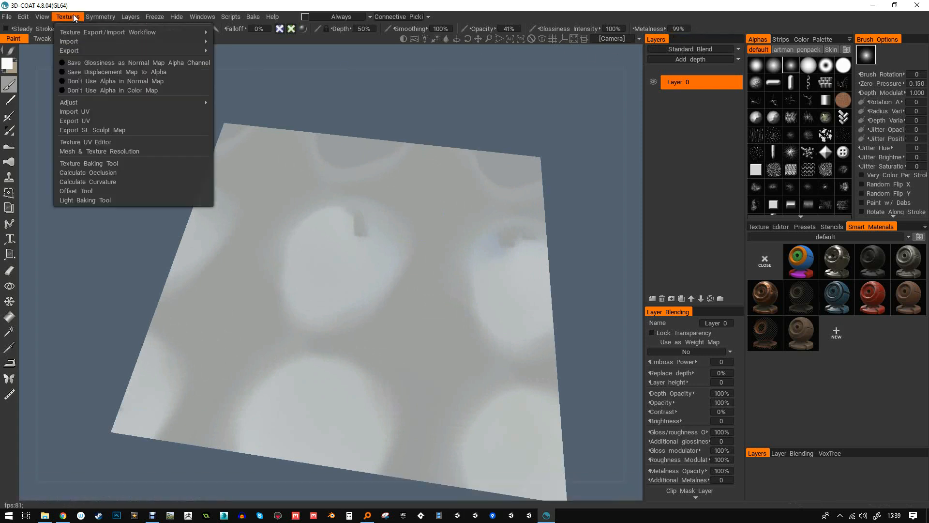
{"action": "mouse_move", "coordinate": [84, 32]}
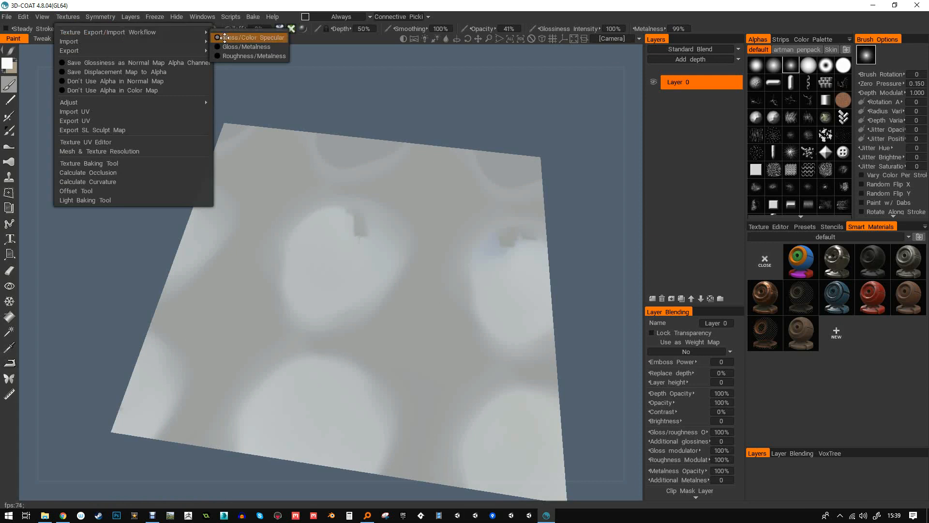
{"action": "left_click", "coordinate": [234, 55]}
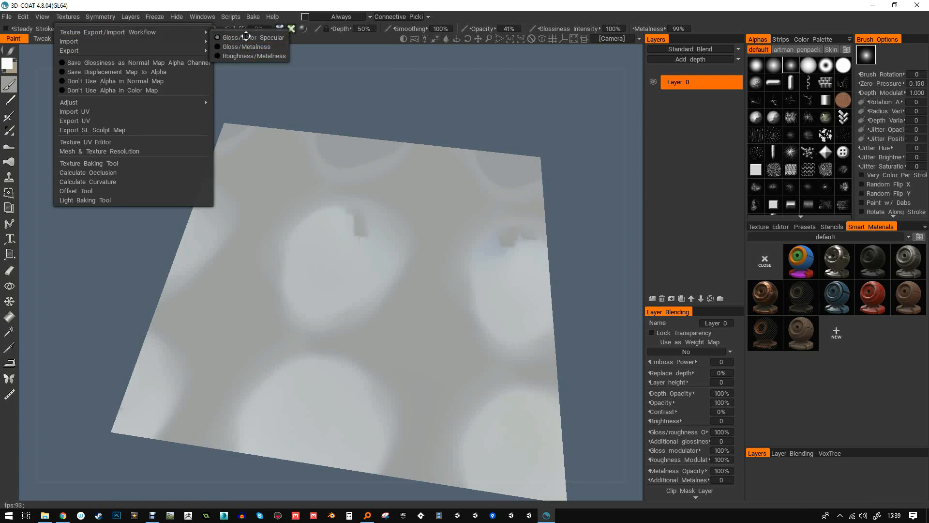
{"action": "mouse_move", "coordinate": [421, 266]}
{"action": "left_mouse_down", "text": "alt"}
{"action": "mouse_move", "coordinate": [360, 299]}
{"action": "mouse_move", "coordinate": [451, 219]}
{"action": "mouse_move", "coordinate": [452, 193]}
{"action": "left_mouse_up", "text": "alt"}
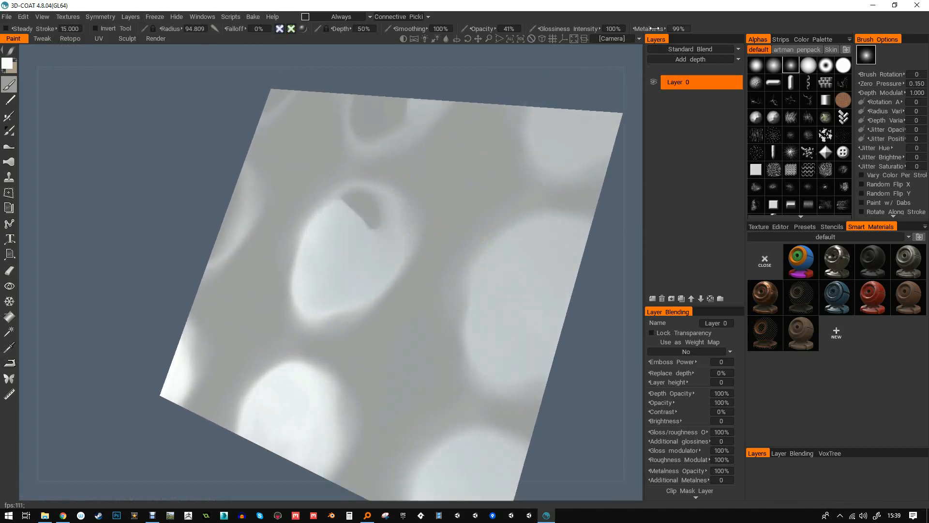
- Set the texture export/import workflow to Gloss/Metalness
{"action": "left_click", "coordinate": [100, 15]}
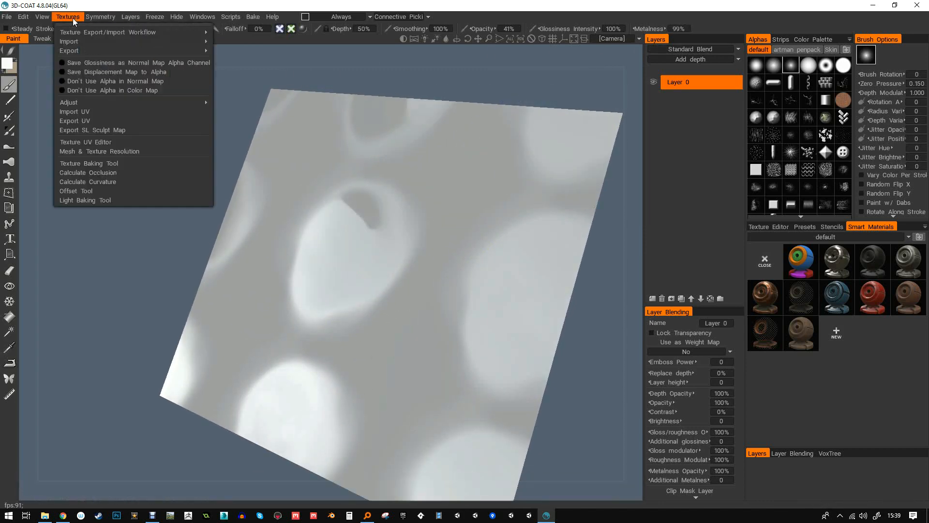
{"action": "mouse_move", "coordinate": [191, 31]}
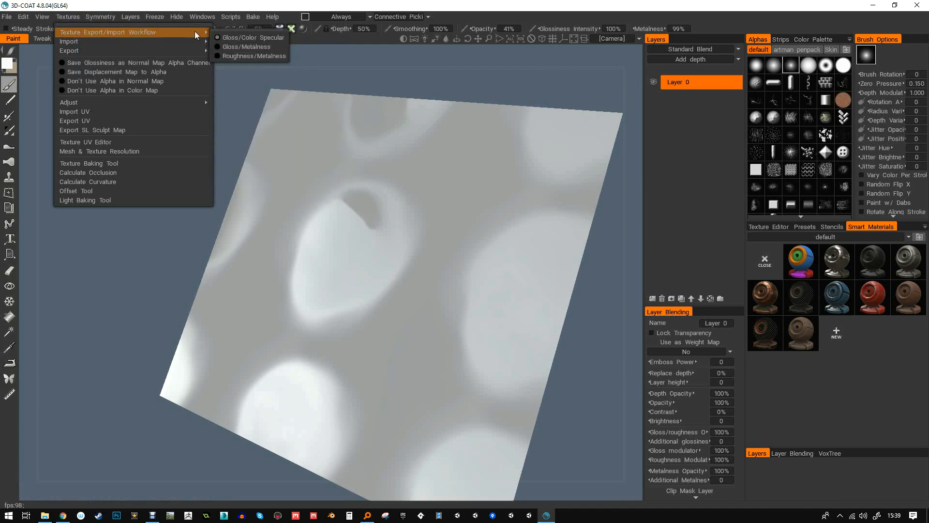
{"action": "left_click", "coordinate": [217, 47]}
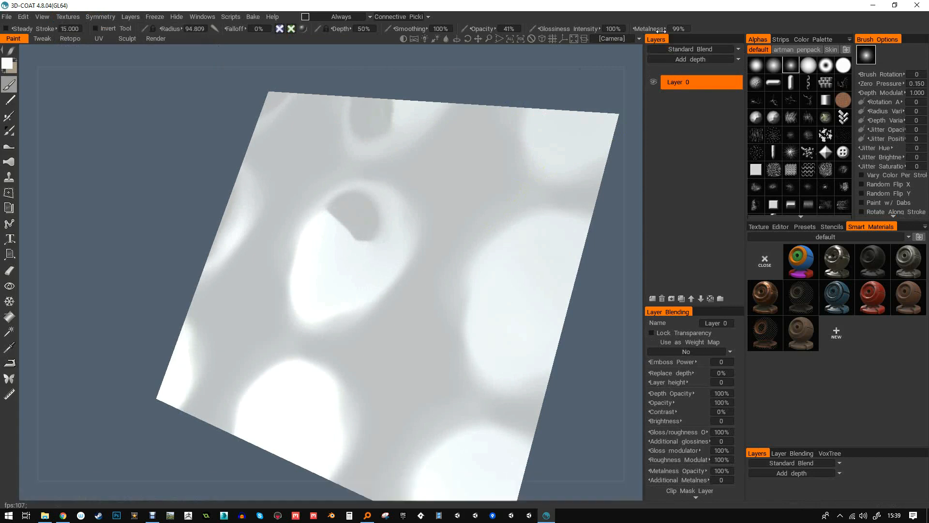
- Reduce the brush radius to 61.953 and paint a small round metallic spot between the large white spots
{"action": "mouse_move", "coordinate": [474, 169]}
{"action": "right_mouse_down"}
{"action": "mouse_move", "coordinate": [459, 171]}
{"action": "mouse_move", "coordinate": [447, 187]}
{"action": "right_mouse_up"}
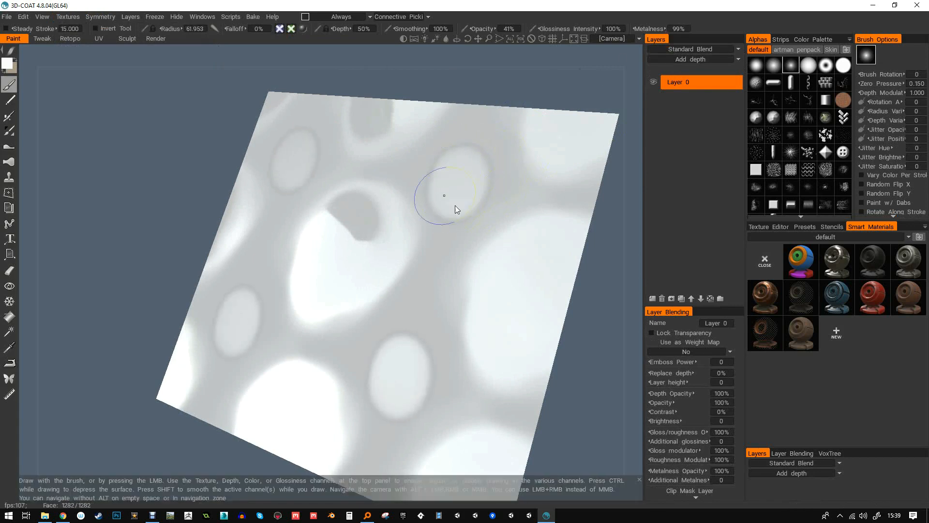
{"action": "mouse_move", "coordinate": [455, 203]}
{"action": "left_mouse_down", "text": "alt"}
{"action": "mouse_move", "coordinate": [392, 240]}
{"action": "mouse_move", "coordinate": [442, 214]}
{"action": "mouse_move", "coordinate": [538, 223]}
{"action": "mouse_move", "coordinate": [456, 206]}
{"action": "mouse_move", "coordinate": [452, 183]}
{"action": "mouse_move", "coordinate": [419, 241]}
{"action": "mouse_move", "coordinate": [394, 205]}
{"action": "mouse_move", "coordinate": [435, 193]}
{"action": "mouse_move", "coordinate": [419, 214]}
{"action": "mouse_move", "coordinate": [419, 247]}
{"action": "mouse_move", "coordinate": [403, 232]}
{"action": "mouse_move", "coordinate": [404, 243]}
{"action": "left_mouse_up", "text": "alt"}
{"action": "left_click_drag", "start_coordinate": [453, 204], "coordinate": [378, 160], "text": "alt"}
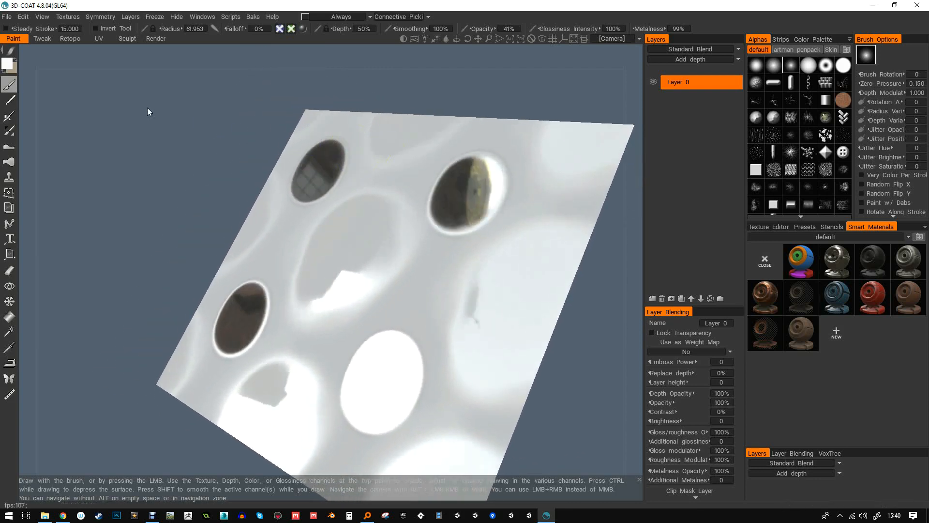
- Set the paint colour to a light red and add a layer above Layer 0
{"action": "left_click", "coordinate": [8, 64]}
{"action": "left_click", "coordinate": [413, 191]}
{"action": "left_click", "coordinate": [289, 383]}
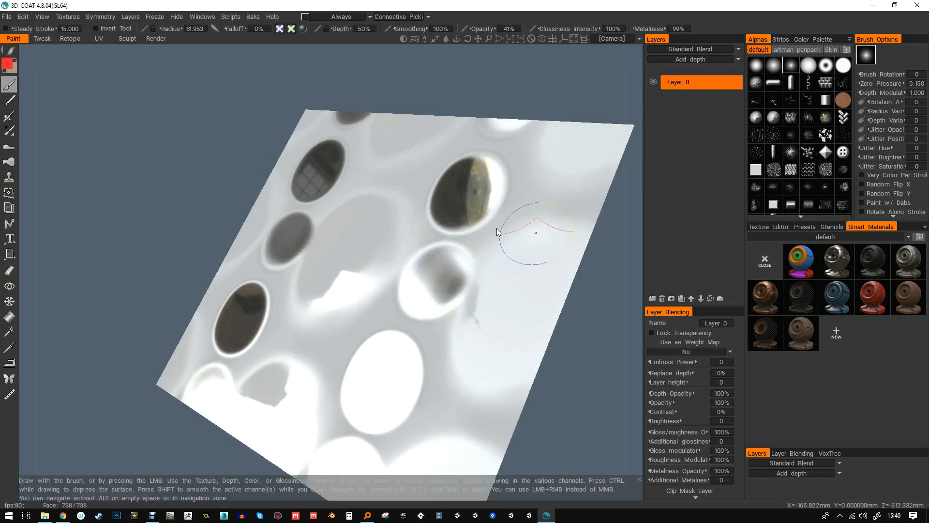
{"action": "left_click", "coordinate": [652, 299]}
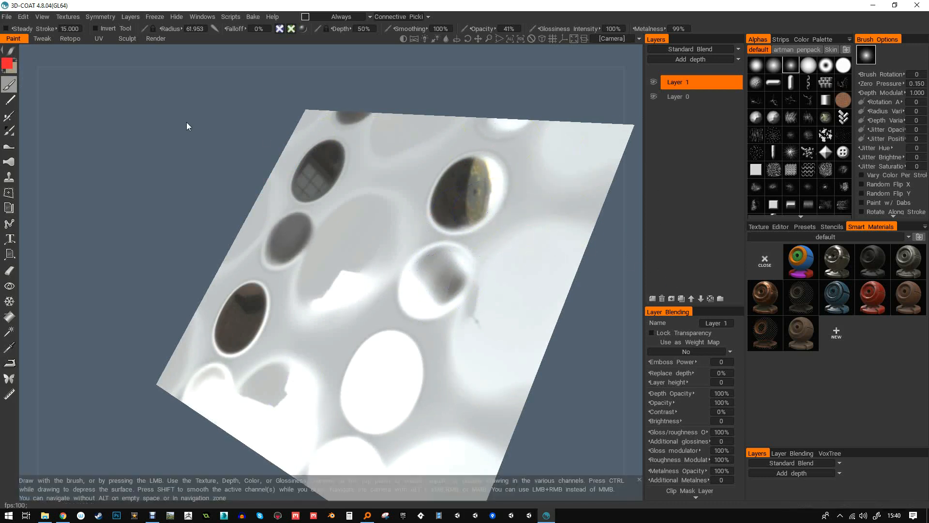
- Limit the brush to the colour channel and paint red strokes across the tile on Layer 1
{"action": "mouse_move", "coordinate": [286, 27]}
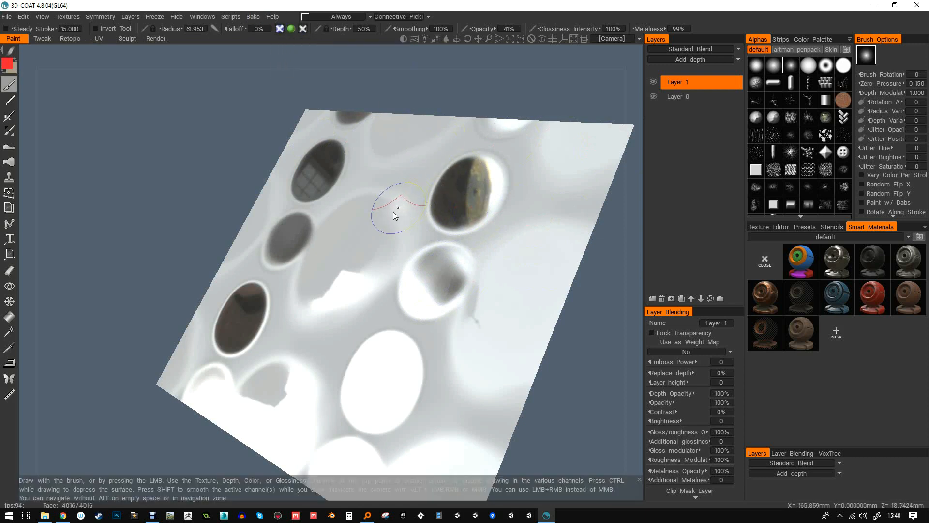
{"action": "mouse_move", "coordinate": [405, 208]}
{"action": "left_mouse_down"}
{"action": "mouse_move", "coordinate": [402, 222]}
{"action": "mouse_move", "coordinate": [506, 183]}
{"action": "mouse_move", "coordinate": [392, 296]}
{"action": "mouse_move", "coordinate": [430, 315]}
{"action": "mouse_move", "coordinate": [440, 228]}
{"action": "mouse_move", "coordinate": [349, 263]}
{"action": "mouse_move", "coordinate": [328, 253]}
{"action": "mouse_move", "coordinate": [441, 205]}
{"action": "left_mouse_up"}
{"action": "mouse_move", "coordinate": [434, 236]}
{"action": "left_mouse_down"}
{"action": "mouse_move", "coordinate": [408, 234]}
{"action": "mouse_move", "coordinate": [451, 234]}
{"action": "mouse_move", "coordinate": [436, 248]}
{"action": "mouse_move", "coordinate": [395, 374]}
{"action": "mouse_move", "coordinate": [300, 328]}
{"action": "mouse_move", "coordinate": [319, 236]}
{"action": "mouse_move", "coordinate": [390, 229]}
{"action": "mouse_move", "coordinate": [343, 342]}
{"action": "left_mouse_up"}
{"action": "mouse_move", "coordinate": [354, 246]}
{"action": "left_mouse_down", "text": "alt"}
{"action": "mouse_move", "coordinate": [380, 251]}
{"action": "mouse_move", "coordinate": [356, 260]}
{"action": "mouse_move", "coordinate": [361, 249]}
{"action": "mouse_move", "coordinate": [409, 256]}
{"action": "left_mouse_up", "text": "alt"}
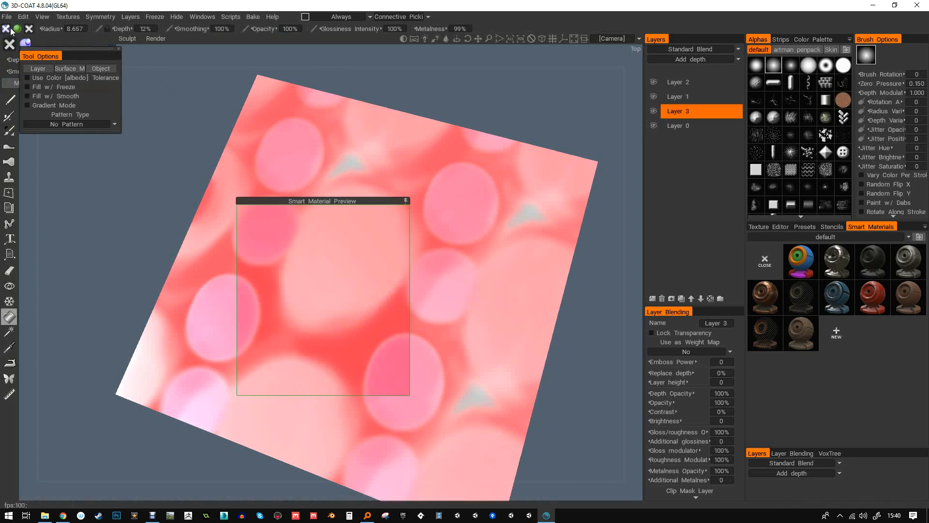
- Set the fill colour to grey and fill the entire Layer 3 with it
{"action": "left_click", "coordinate": [11, 64]}
{"action": "left_click_drag", "start_coordinate": [332, 224], "coordinate": [327, 296]}
{"action": "left_click", "coordinate": [330, 332]}
{"action": "left_click", "coordinate": [297, 382]}
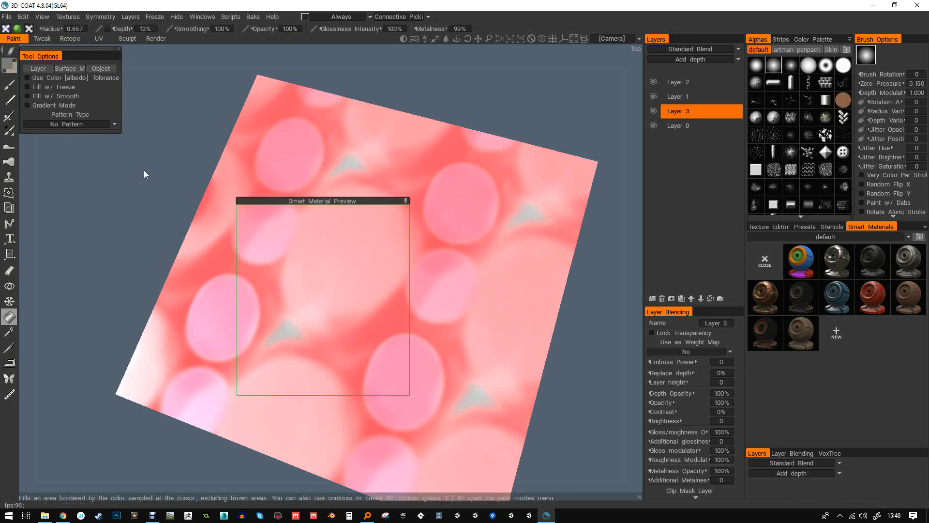
{"action": "left_click", "coordinate": [39, 68]}
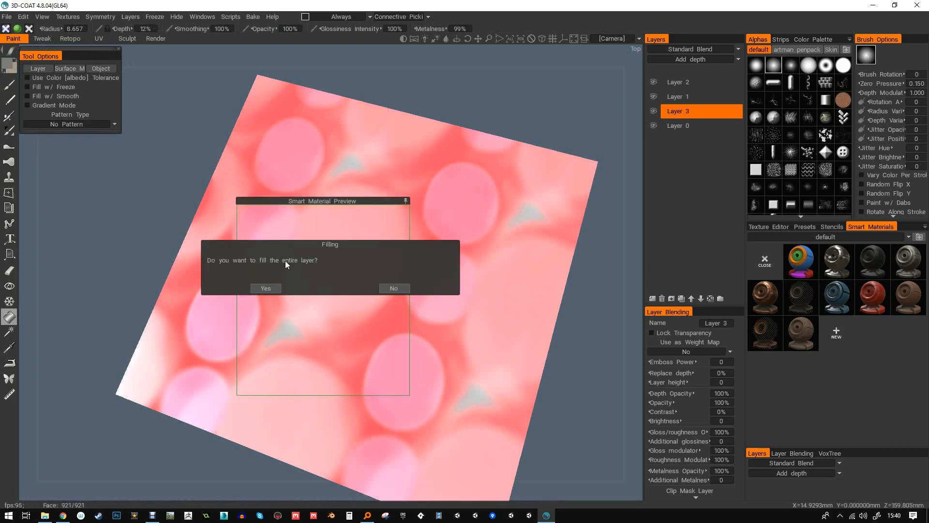
{"action": "left_click", "coordinate": [274, 287]}
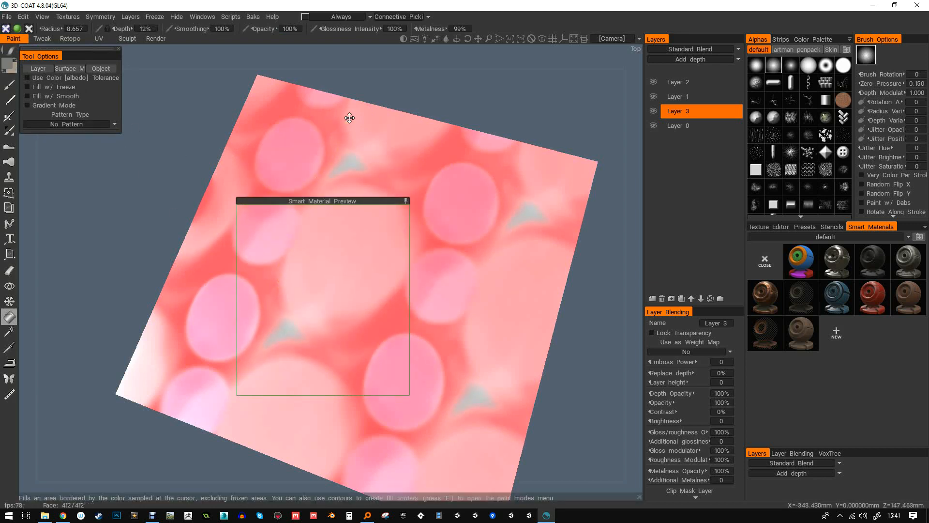
- Return to the brush and delete Layers 1, 2 and 3 so only Layer 0 is left
{"action": "left_click_drag", "start_coordinate": [368, 94], "coordinate": [361, 91]}
{"action": "left_click", "coordinate": [9, 85]}
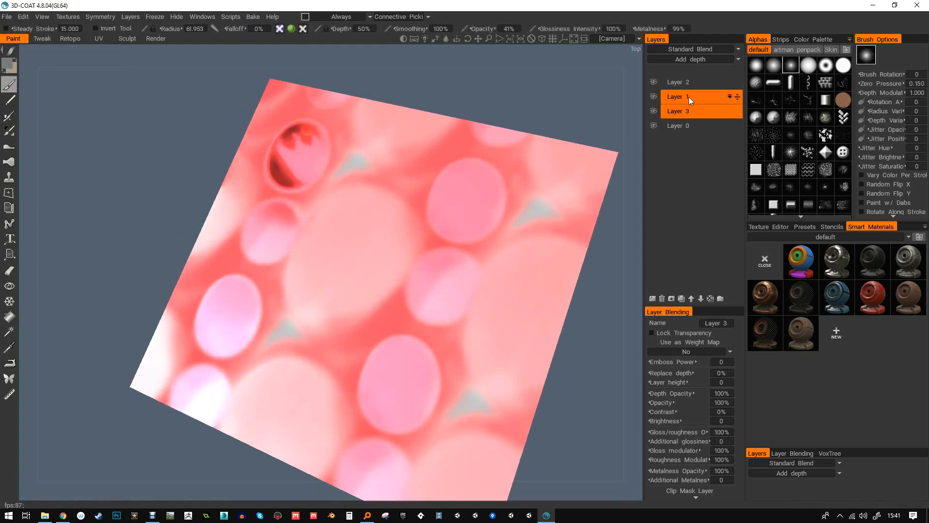
{"action": "left_click", "coordinate": [662, 299]}
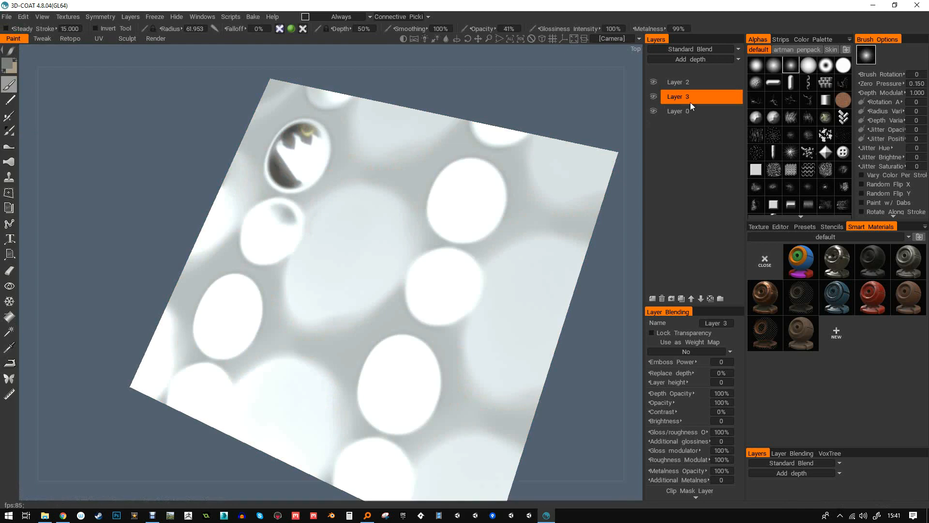
{"action": "left_click", "coordinate": [663, 300]}
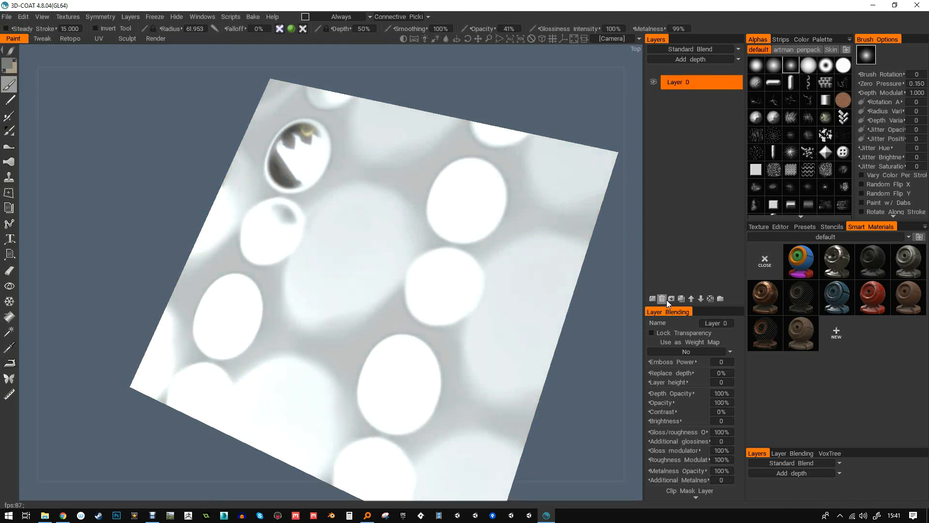
{"action": "left_click_drag", "start_coordinate": [585, 271], "coordinate": [623, 268]}
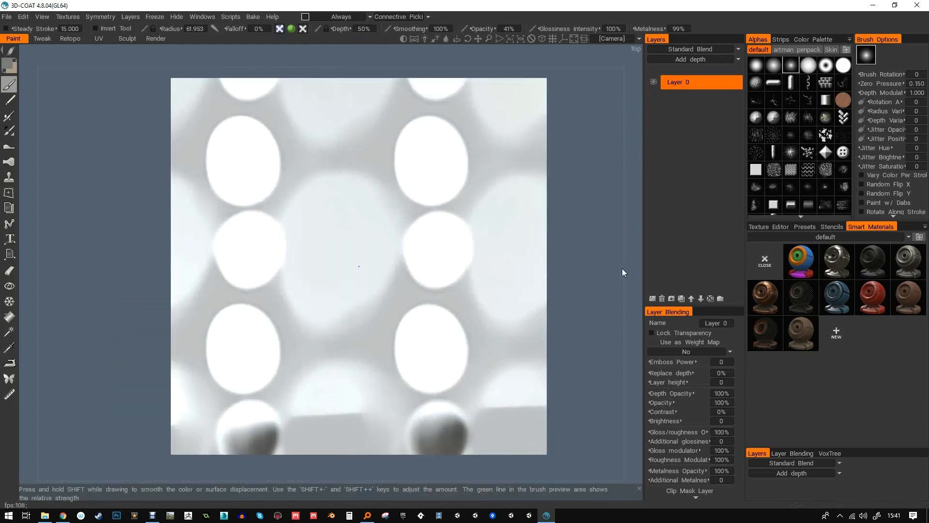
- Start a new scene without saving the current changes and choose per-pixel painting of a UV-mapped mesh
{"action": "left_click", "coordinate": [6, 18]}
{"action": "left_click", "coordinate": [12, 32]}
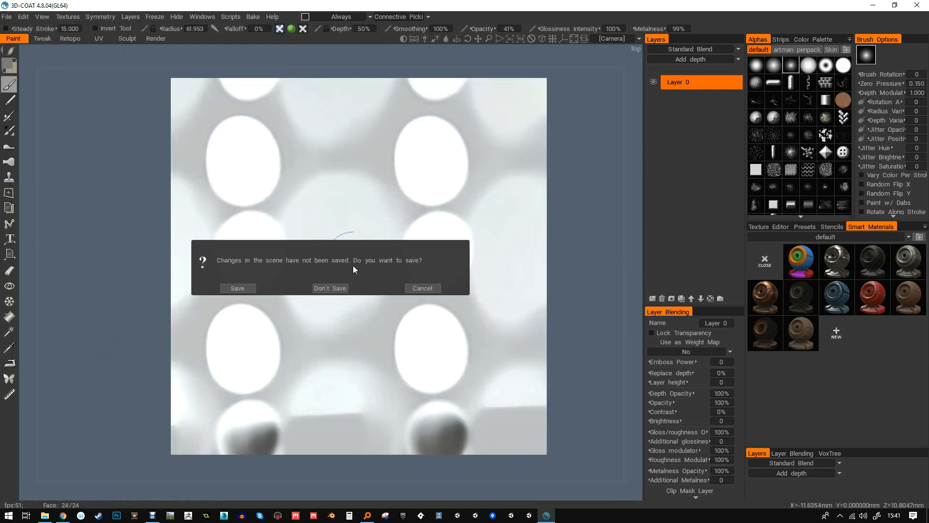
{"action": "left_click", "coordinate": [332, 288]}
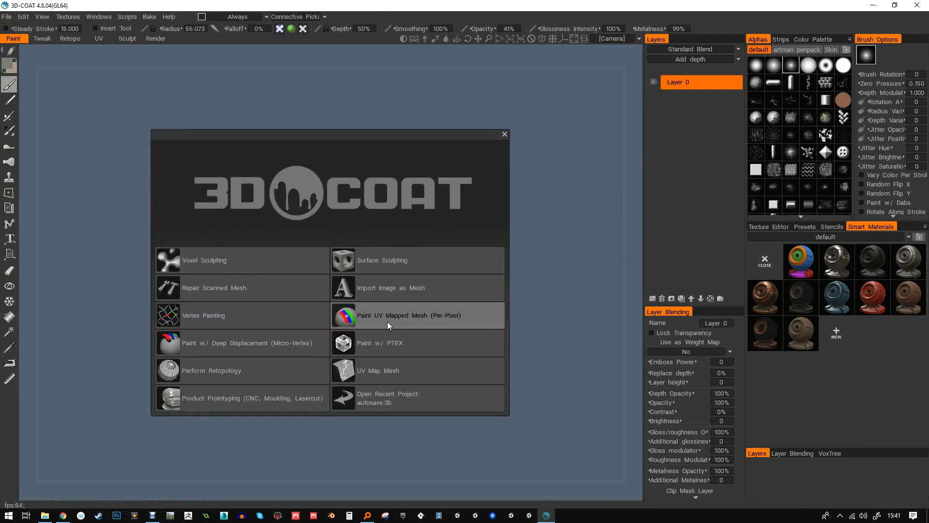
{"action": "left_click", "coordinate": [377, 317]}
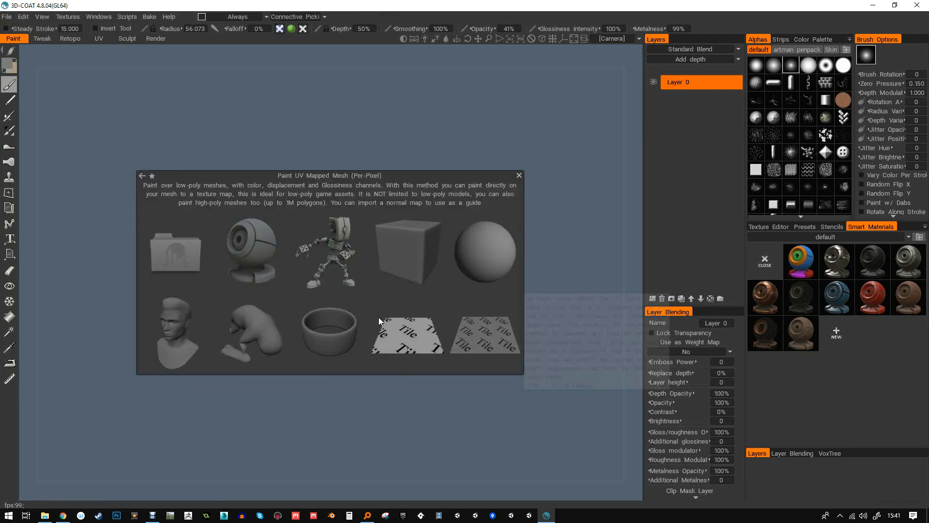
- Import the repeating tile plane for per-pixel painting with a texture width of 1024
{"action": "left_click", "coordinate": [414, 336]}
{"action": "left_click", "coordinate": [389, 342]}
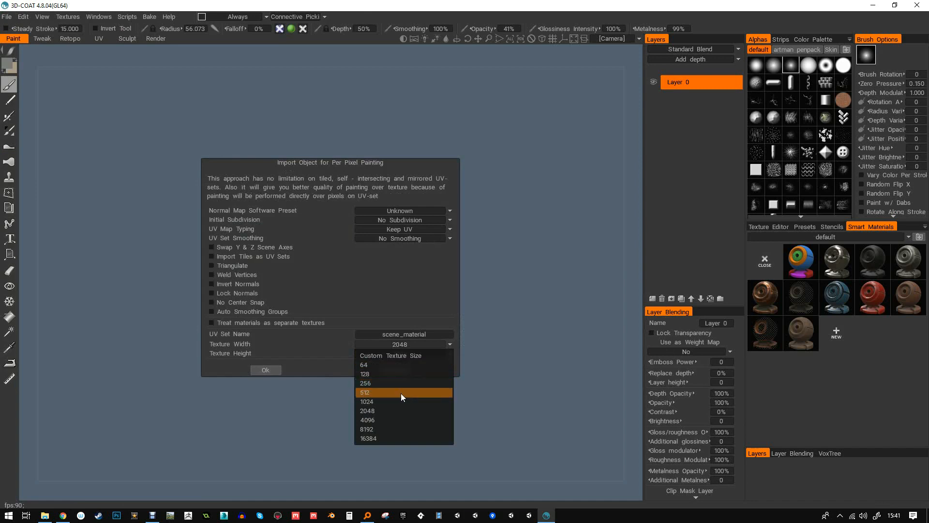
{"action": "left_click", "coordinate": [392, 400]}
{"action": "left_click", "coordinate": [271, 370]}
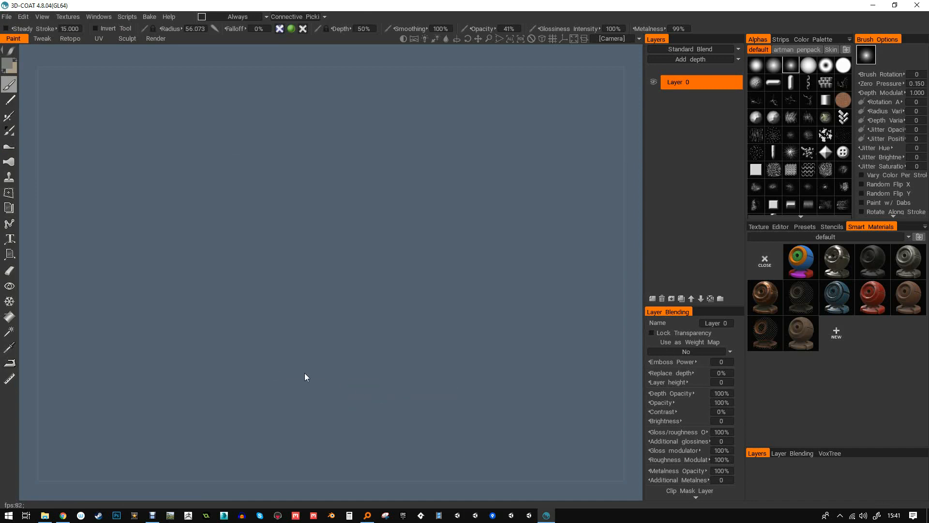
- Add a layer above Layer 0 and check the Texture Export/Import Workflow options
{"action": "left_click_drag", "start_coordinate": [487, 161], "coordinate": [563, 141]}
{"action": "left_click_drag", "start_coordinate": [495, 179], "coordinate": [476, 144]}
{"action": "left_click", "coordinate": [68, 17]}
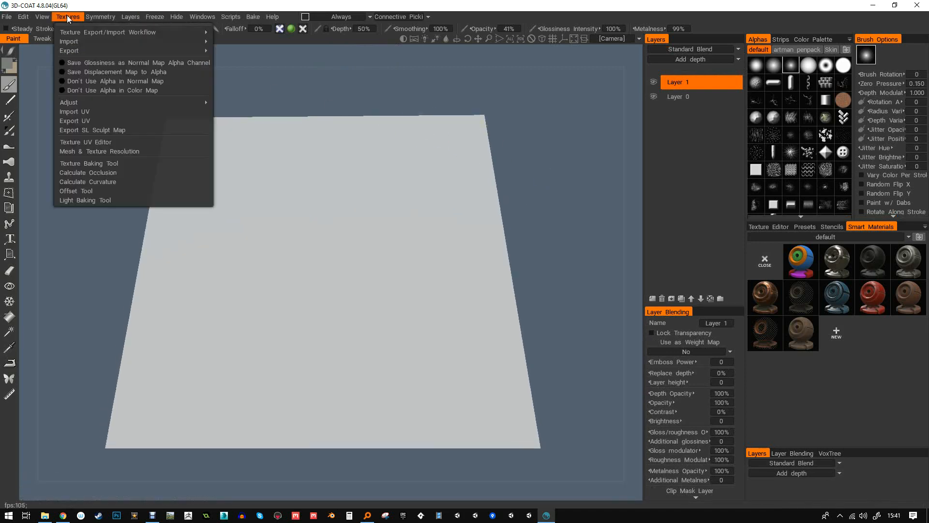
{"action": "mouse_move", "coordinate": [85, 33]}
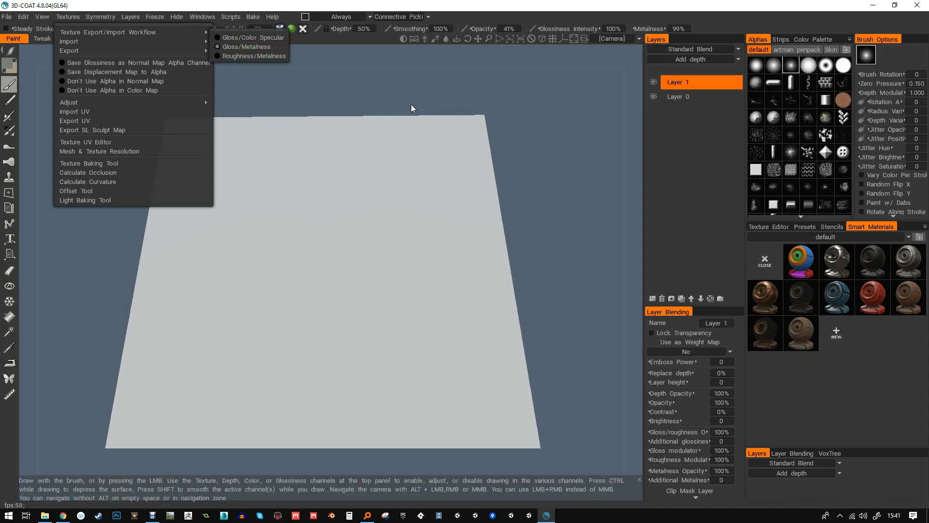
{"action": "left_click_drag", "start_coordinate": [621, 248], "coordinate": [588, 212]}
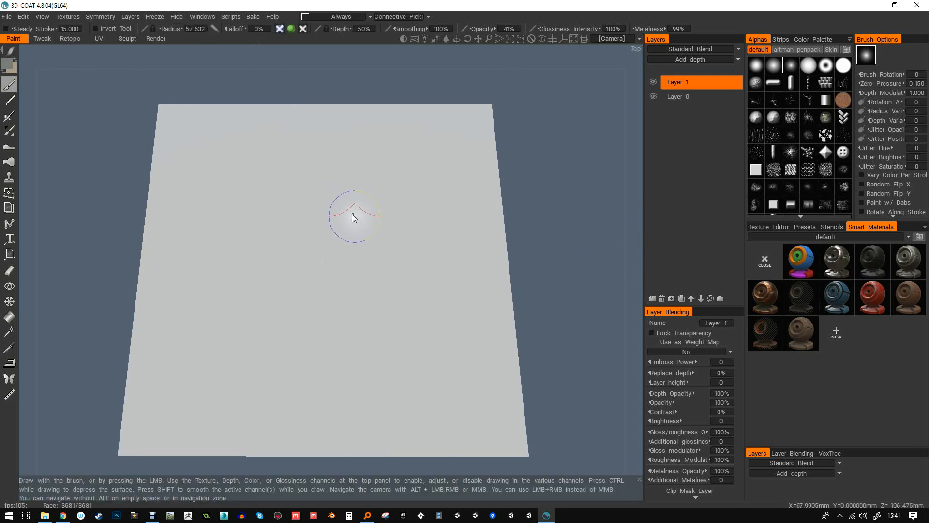
- Limit the brush to the glossiness channel, with metalness 100%, radius 58.842 and the fuller round alpha
{"action": "left_click", "coordinate": [292, 29]}
{"action": "scroll", "coordinate": [513, 99], "scroll_direction": "up", "scroll_amount": 1}
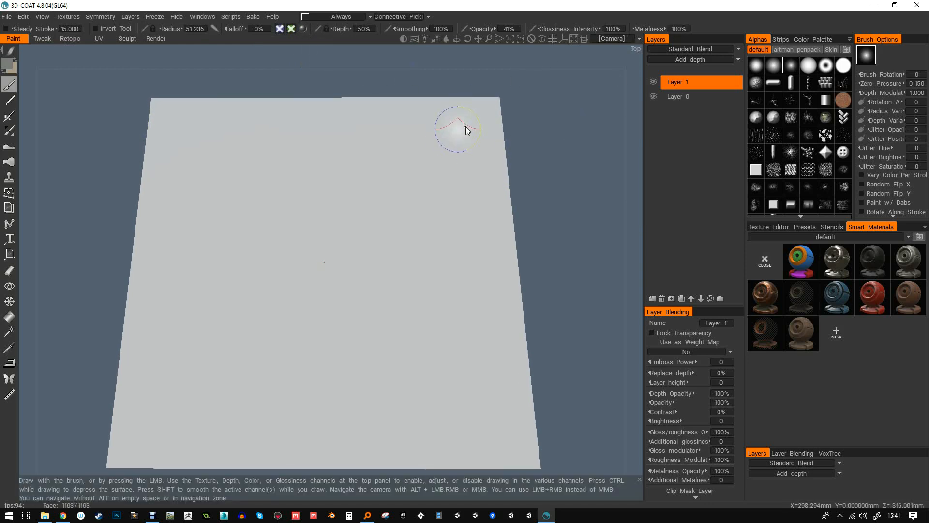
{"action": "scroll", "coordinate": [466, 128], "scroll_direction": "down", "scroll_amount": 2}
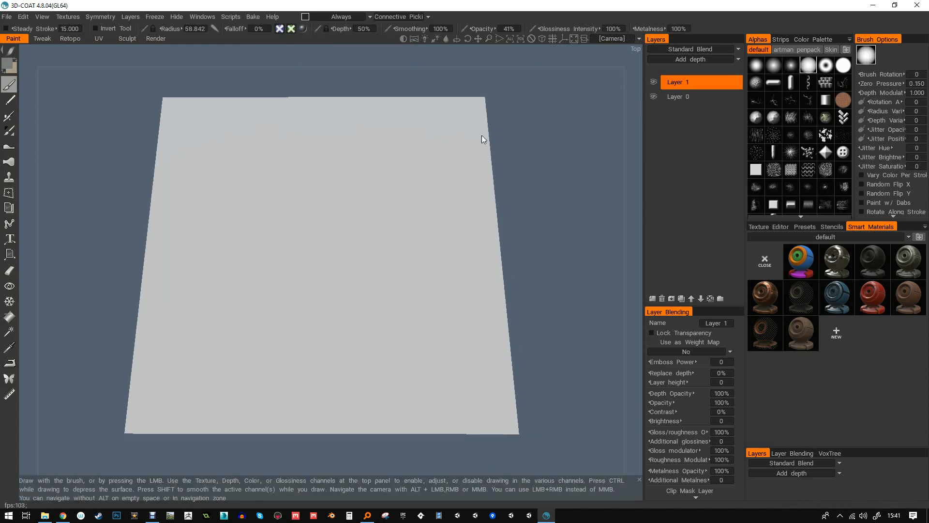
- Replace the faint trial stripe on Layer 1 with a vertical metallic stripe painted at 98% opacity
{"action": "left_click_drag", "start_coordinate": [444, 124], "coordinate": [451, 257]}
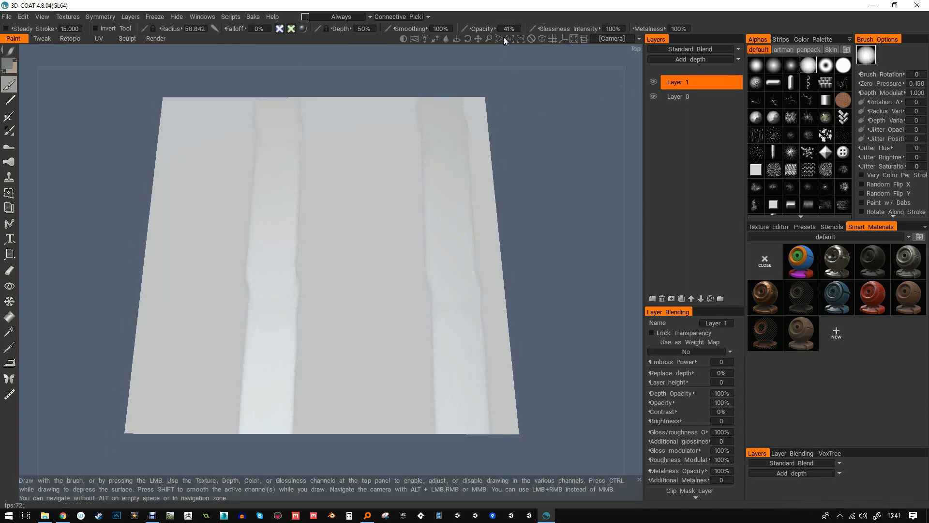
{"action": "key", "text": "ctrl+z"}
{"action": "left_click_drag", "start_coordinate": [566, 35], "coordinate": [558, 38]}
{"action": "left_click_drag", "start_coordinate": [444, 127], "coordinate": [464, 334]}
- Set the brush metalness to 0% and paint a glossy non-metallic vertical stripe alongside the metallic one
{"action": "mouse_move", "coordinate": [522, 290]}
{"action": "left_mouse_down"}
{"action": "mouse_move", "coordinate": [502, 228]}
{"action": "mouse_move", "coordinate": [533, 183]}
{"action": "mouse_move", "coordinate": [587, 177]}
{"action": "mouse_move", "coordinate": [581, 210]}
{"action": "mouse_move", "coordinate": [544, 213]}
{"action": "mouse_move", "coordinate": [599, 213]}
{"action": "mouse_move", "coordinate": [587, 195]}
{"action": "mouse_move", "coordinate": [587, 158]}
{"action": "left_mouse_up"}
{"action": "left_click_drag", "start_coordinate": [654, 29], "coordinate": [528, 78]}
{"action": "left_click_drag", "start_coordinate": [408, 124], "coordinate": [420, 268]}
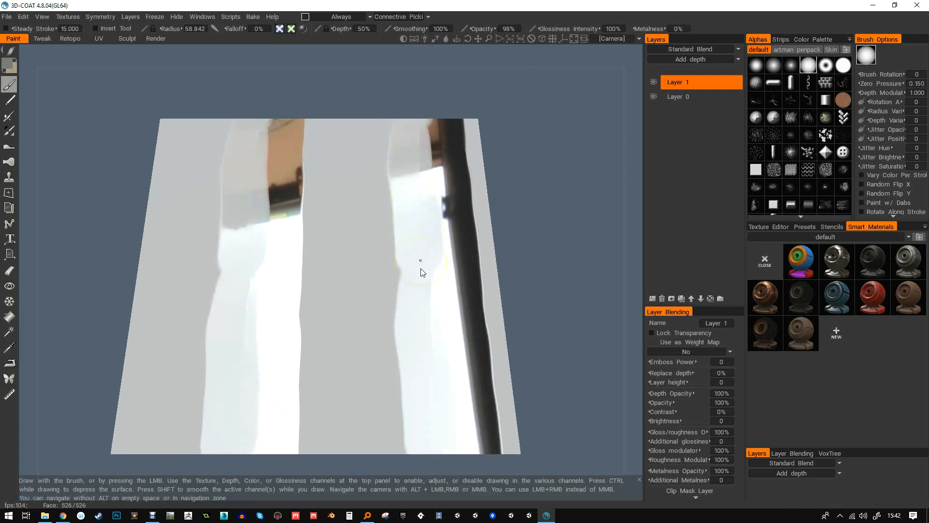
- Set metalness to 100% and glossiness intensity to 0%, and paint a rough metallic vertical stripe beside the glossy ones
{"action": "mouse_move", "coordinate": [535, 180]}
{"action": "left_mouse_down"}
{"action": "mouse_move", "coordinate": [523, 160]}
{"action": "mouse_move", "coordinate": [539, 163]}
{"action": "mouse_move", "coordinate": [537, 192]}
{"action": "mouse_move", "coordinate": [542, 176]}
{"action": "mouse_move", "coordinate": [522, 166]}
{"action": "mouse_move", "coordinate": [527, 157]}
{"action": "mouse_move", "coordinate": [516, 167]}
{"action": "mouse_move", "coordinate": [527, 169]}
{"action": "mouse_move", "coordinate": [521, 120]}
{"action": "mouse_move", "coordinate": [521, 172]}
{"action": "mouse_move", "coordinate": [575, 151]}
{"action": "left_mouse_up"}
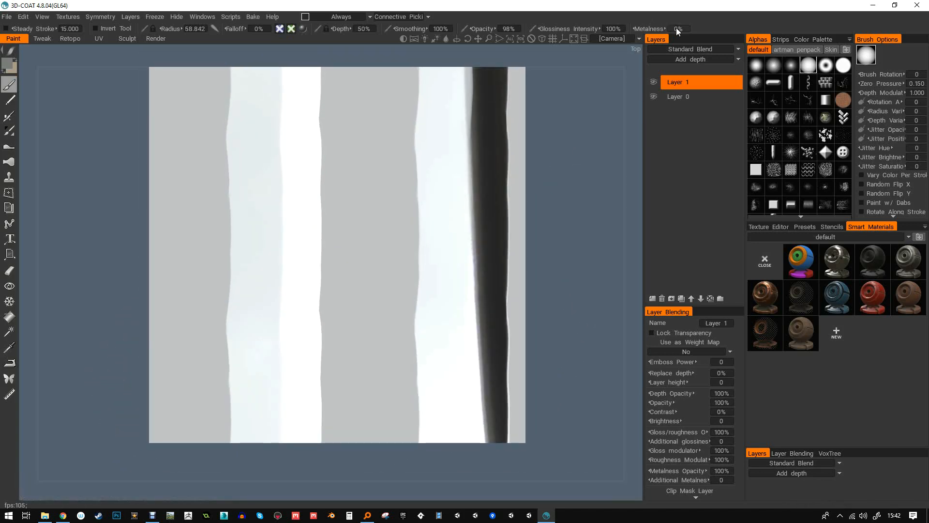
{"action": "middle_click_drag", "start_coordinate": [591, 99], "coordinate": [587, 120]}
{"action": "scroll", "coordinate": [588, 120], "scroll_direction": "down", "scroll_amount": 2}
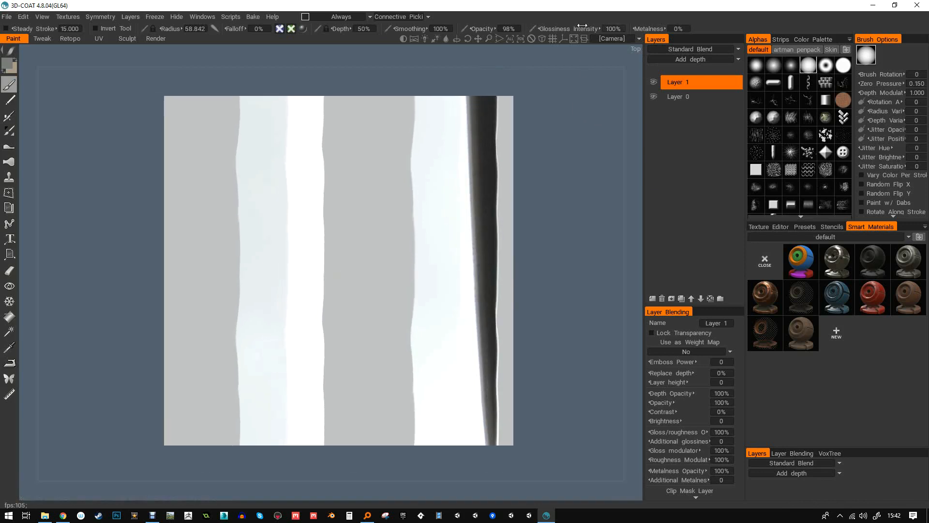
{"action": "left_click_drag", "start_coordinate": [667, 32], "coordinate": [739, 35]}
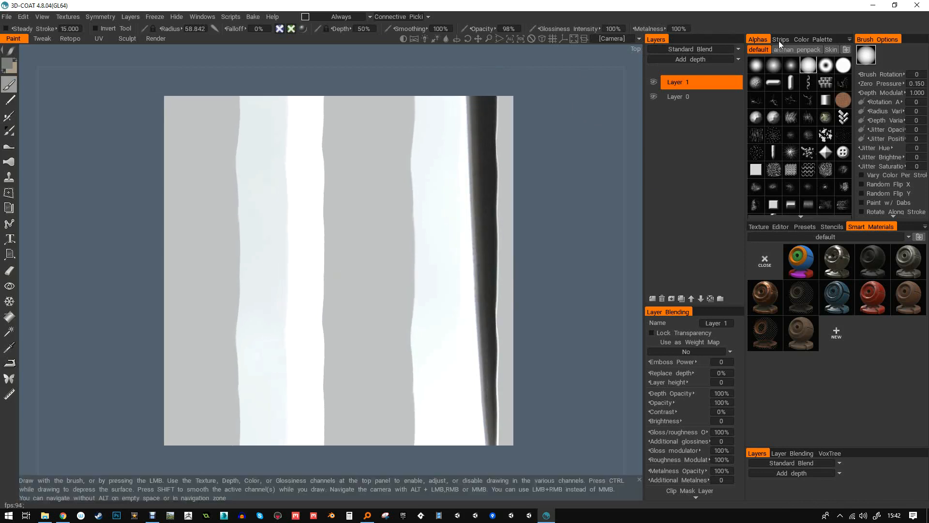
{"action": "mouse_move", "coordinate": [570, 33]}
{"action": "left_mouse_down"}
{"action": "mouse_move", "coordinate": [451, 77]}
{"action": "mouse_move", "coordinate": [435, 93]}
{"action": "left_mouse_up"}
{"action": "right_click_drag", "start_coordinate": [435, 92], "coordinate": [407, 115], "text": "alt"}
{"action": "left_click_drag", "start_coordinate": [398, 111], "coordinate": [409, 357]}
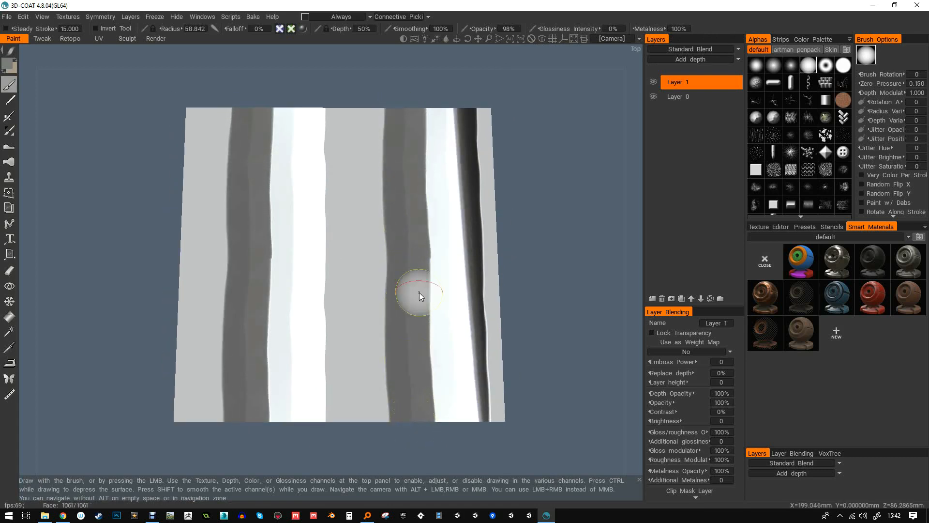
- Set the brush metalness to 0% and paint a rough non-metallic vertical stripe along the dark stripe's outer edge
{"action": "left_click_drag", "start_coordinate": [622, 40], "coordinate": [538, 74]}
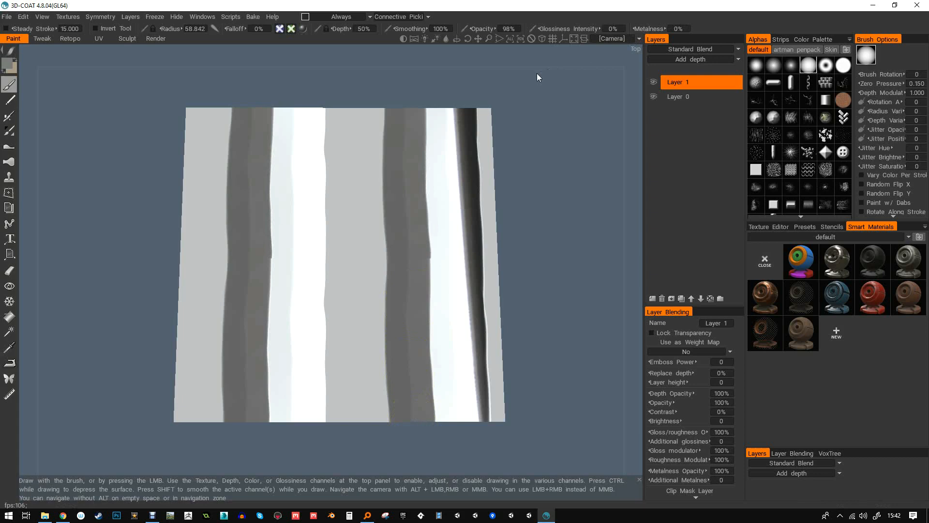
{"action": "left_click_drag", "start_coordinate": [378, 122], "coordinate": [378, 336]}
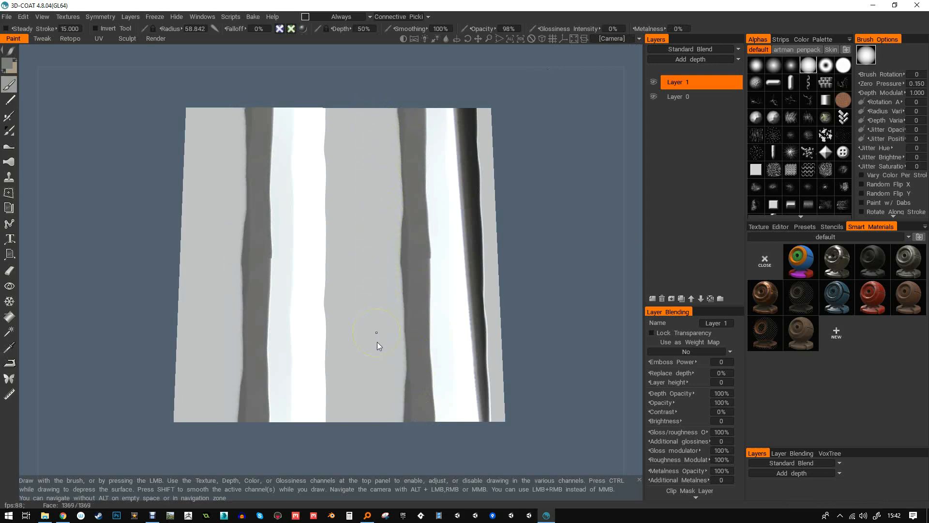
{"action": "mouse_move", "coordinate": [507, 154]}
{"action": "left_mouse_down"}
{"action": "mouse_move", "coordinate": [505, 80]}
{"action": "mouse_move", "coordinate": [539, 84]}
{"action": "mouse_move", "coordinate": [535, 130]}
{"action": "mouse_move", "coordinate": [483, 146]}
{"action": "mouse_move", "coordinate": [469, 173]}
{"action": "mouse_move", "coordinate": [539, 151]}
{"action": "left_mouse_up"}
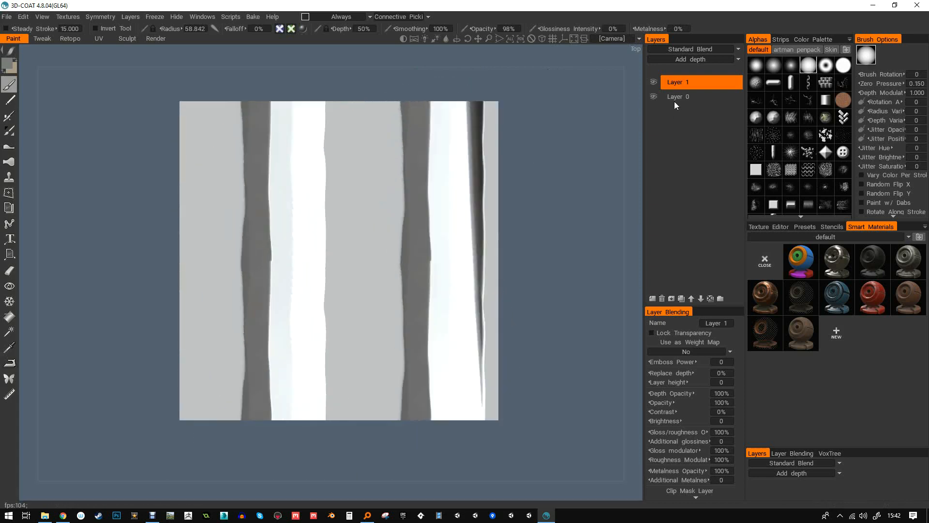
- Add Layer 2 between Layer 0 and Layer 1 and set the paint colour to pure red
{"action": "left_click", "coordinate": [681, 98]}
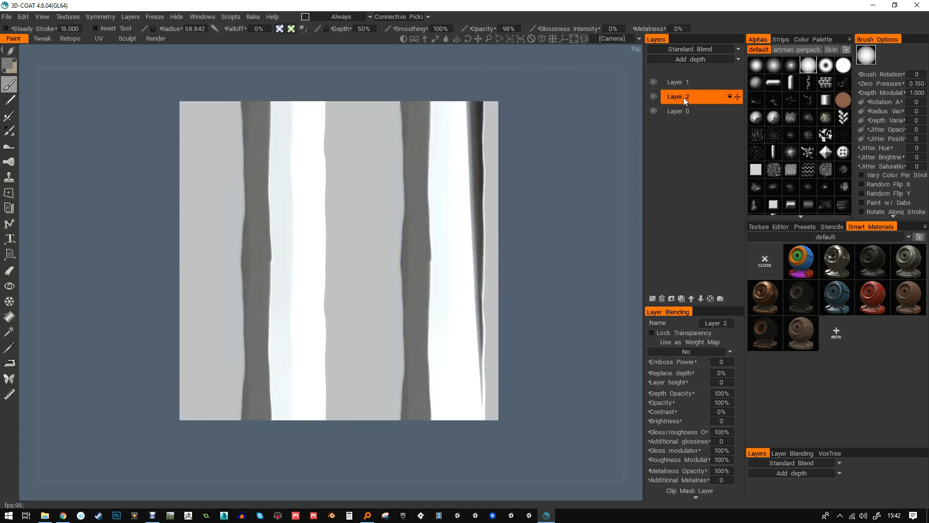
{"action": "left_click", "coordinate": [9, 64]}
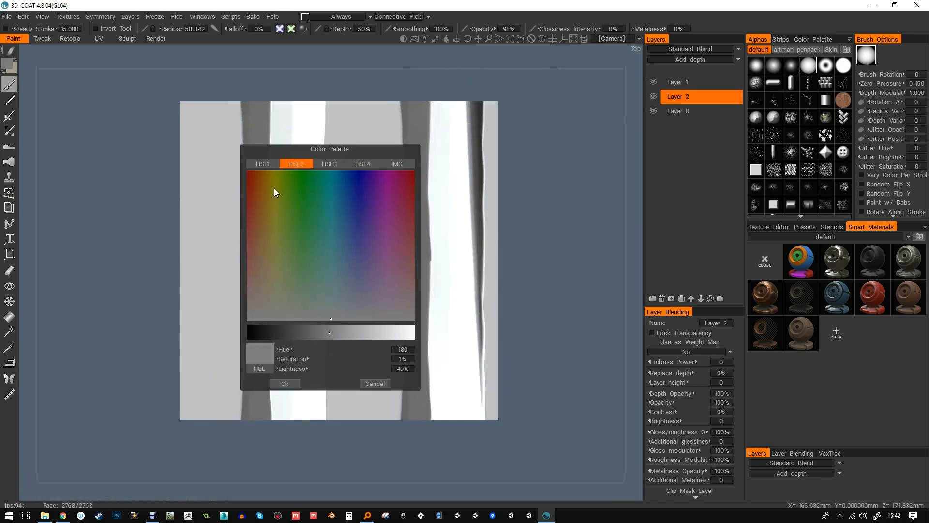
{"action": "left_click_drag", "start_coordinate": [274, 189], "coordinate": [247, 166]}
{"action": "left_click", "coordinate": [402, 332]}
{"action": "left_click", "coordinate": [284, 384]}
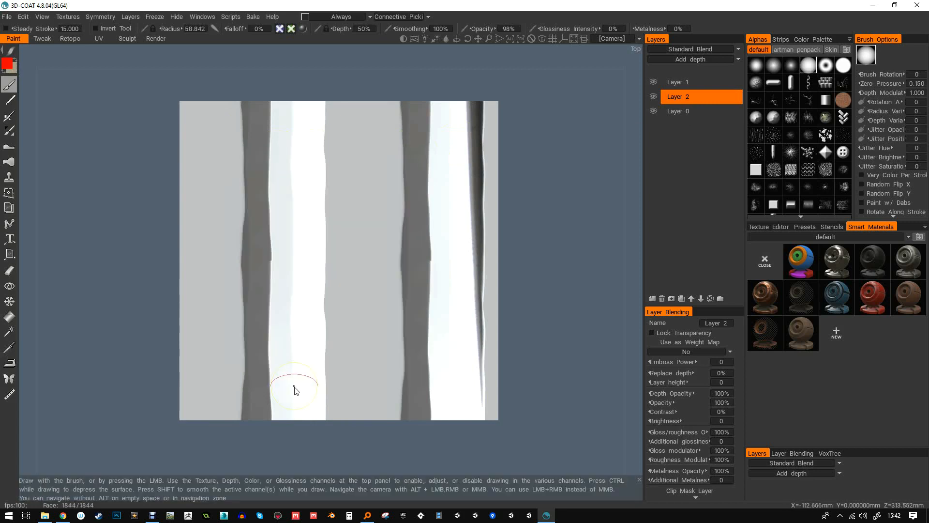
- Limit the brush to the colour channel, paint a horizontal red band across all stripes on Layer 2, and inspect it up close
{"action": "left_click", "coordinate": [292, 29]}
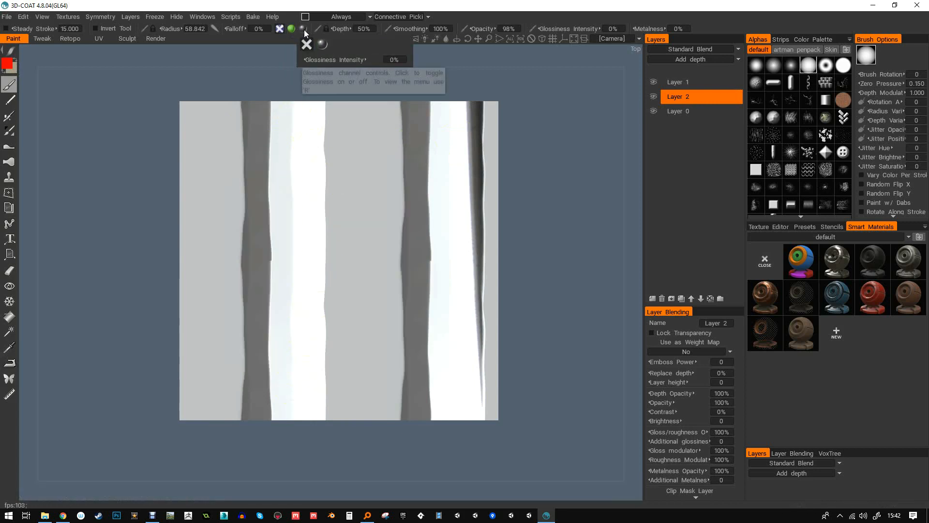
{"action": "left_click_drag", "start_coordinate": [189, 202], "coordinate": [402, 202]}
{"action": "mouse_move", "coordinate": [512, 199]}
{"action": "left_mouse_down"}
{"action": "mouse_move", "coordinate": [536, 158]}
{"action": "mouse_move", "coordinate": [568, 131]}
{"action": "mouse_move", "coordinate": [560, 158]}
{"action": "mouse_move", "coordinate": [496, 156]}
{"action": "mouse_move", "coordinate": [529, 167]}
{"action": "mouse_move", "coordinate": [557, 156]}
{"action": "mouse_move", "coordinate": [549, 148]}
{"action": "left_mouse_up"}
{"action": "scroll", "coordinate": [542, 151], "scroll_direction": "up", "scroll_amount": 5}
{"action": "mouse_move", "coordinate": [533, 154]}
{"action": "middle_mouse_down"}
{"action": "mouse_move", "coordinate": [430, 196]}
{"action": "mouse_move", "coordinate": [450, 199]}
{"action": "middle_mouse_up"}
{"action": "right_click_drag", "start_coordinate": [453, 200], "coordinate": [382, 200]}
{"action": "middle_click_drag", "start_coordinate": [428, 174], "coordinate": [423, 189]}
{"action": "mouse_move", "coordinate": [423, 190]}
{"action": "left_mouse_down", "text": "alt"}
{"action": "mouse_move", "coordinate": [402, 181]}
{"action": "mouse_move", "coordinate": [415, 183]}
{"action": "left_mouse_up", "text": "alt"}
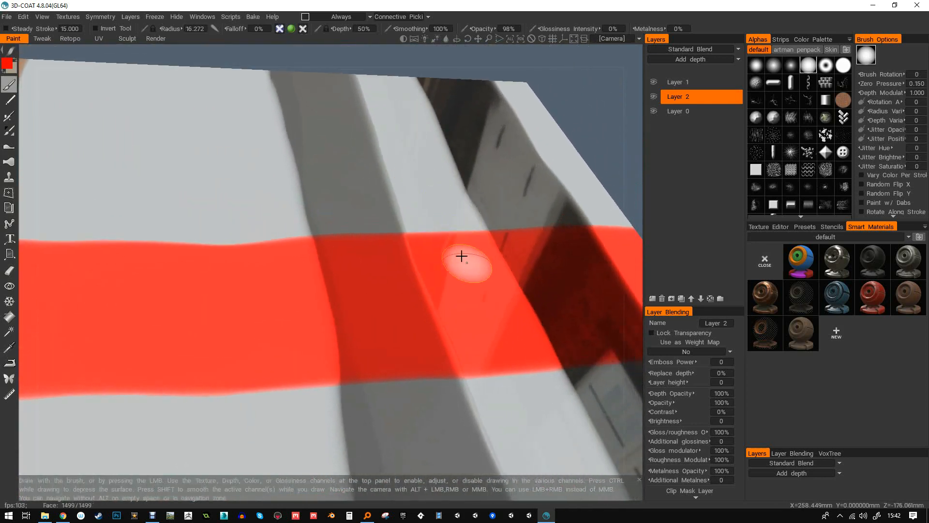
- Examine the red colour band over the glossy, rough and metallic stripes from several angles and distances
{"action": "middle_click_drag", "start_coordinate": [506, 249], "coordinate": [457, 247]}
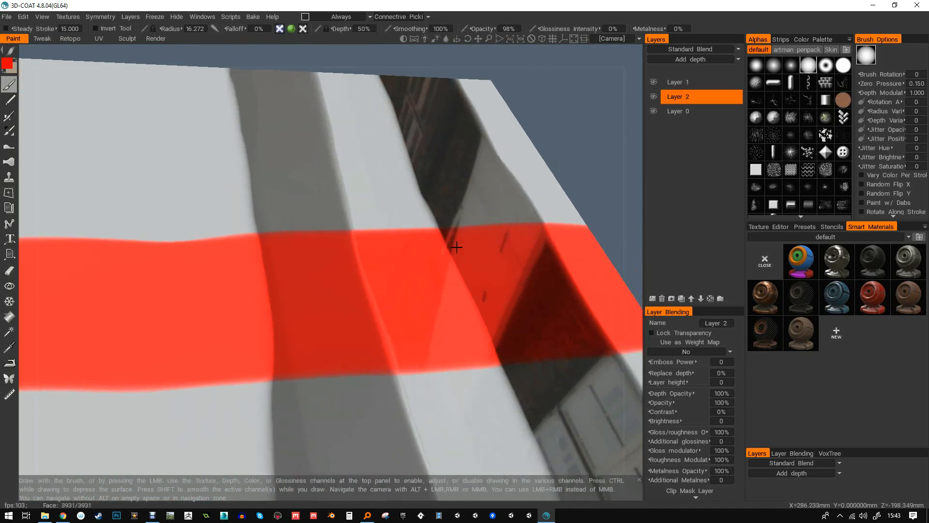
{"action": "middle_click_drag", "start_coordinate": [484, 216], "coordinate": [468, 209]}
{"action": "scroll", "coordinate": [467, 208], "scroll_direction": "down", "scroll_amount": 4}
{"action": "middle_click_drag", "start_coordinate": [339, 249], "coordinate": [387, 247]}
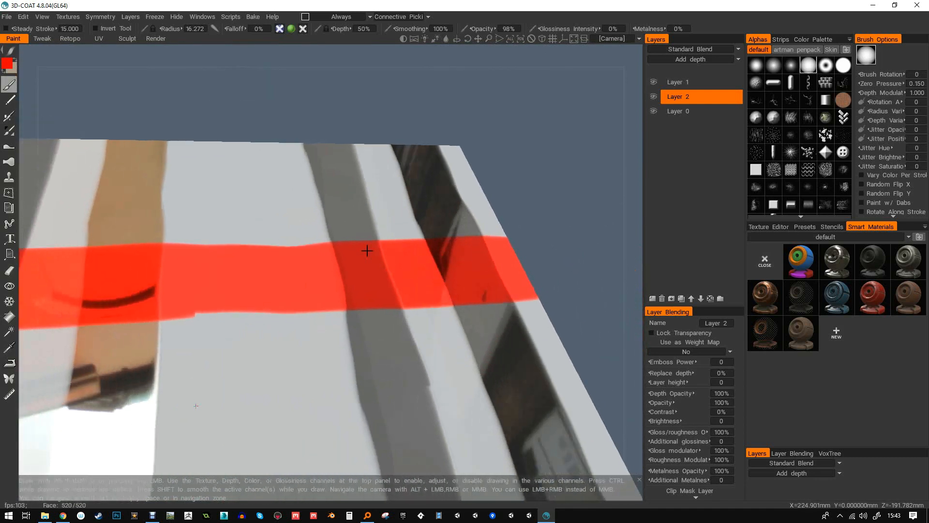
{"action": "scroll", "coordinate": [386, 248], "scroll_direction": "up", "scroll_amount": 3}
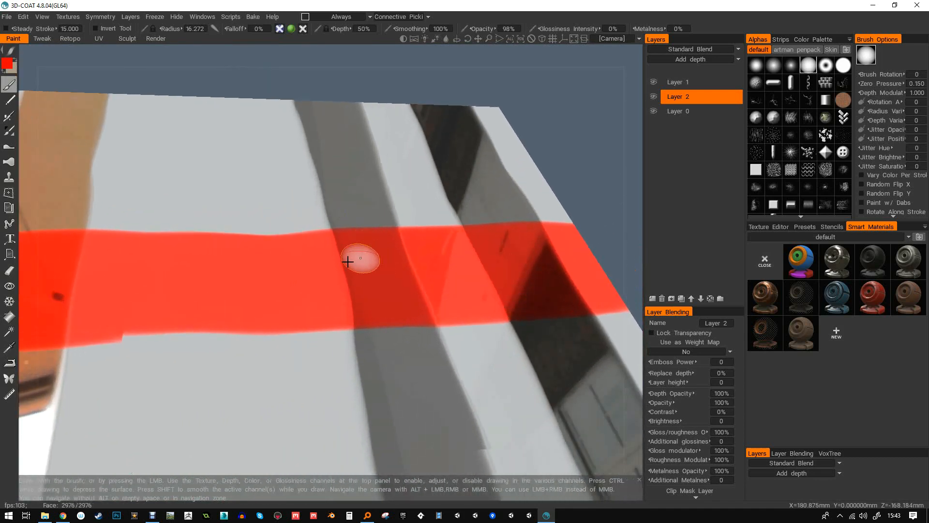
{"action": "middle_click_drag", "start_coordinate": [348, 257], "coordinate": [401, 241]}
{"action": "scroll", "coordinate": [396, 210], "scroll_direction": "down", "scroll_amount": 4}
{"action": "left_click_drag", "start_coordinate": [367, 242], "coordinate": [343, 227], "text": "alt"}
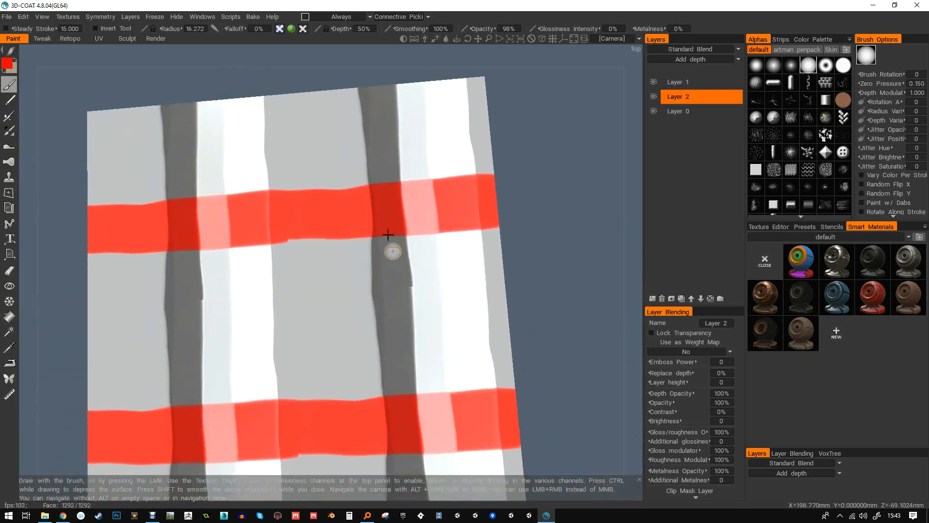
{"action": "scroll", "coordinate": [367, 183], "scroll_direction": "down", "scroll_amount": 4}
{"action": "mouse_move", "coordinate": [403, 197]}
{"action": "left_mouse_down", "text": "alt"}
{"action": "mouse_move", "coordinate": [381, 101]}
{"action": "mouse_move", "coordinate": [326, 124]}
{"action": "mouse_move", "coordinate": [297, 162]}
{"action": "mouse_move", "coordinate": [432, 170]}
{"action": "mouse_move", "coordinate": [348, 177]}
{"action": "mouse_move", "coordinate": [390, 182]}
{"action": "mouse_move", "coordinate": [376, 191]}
{"action": "mouse_move", "coordinate": [394, 182]}
{"action": "mouse_move", "coordinate": [306, 217]}
{"action": "mouse_move", "coordinate": [237, 136]}
{"action": "mouse_move", "coordinate": [234, 213]}
{"action": "mouse_move", "coordinate": [272, 249]}
{"action": "mouse_move", "coordinate": [323, 243]}
{"action": "mouse_move", "coordinate": [321, 165]}
{"action": "mouse_move", "coordinate": [364, 235]}
{"action": "left_mouse_up", "text": "alt"}
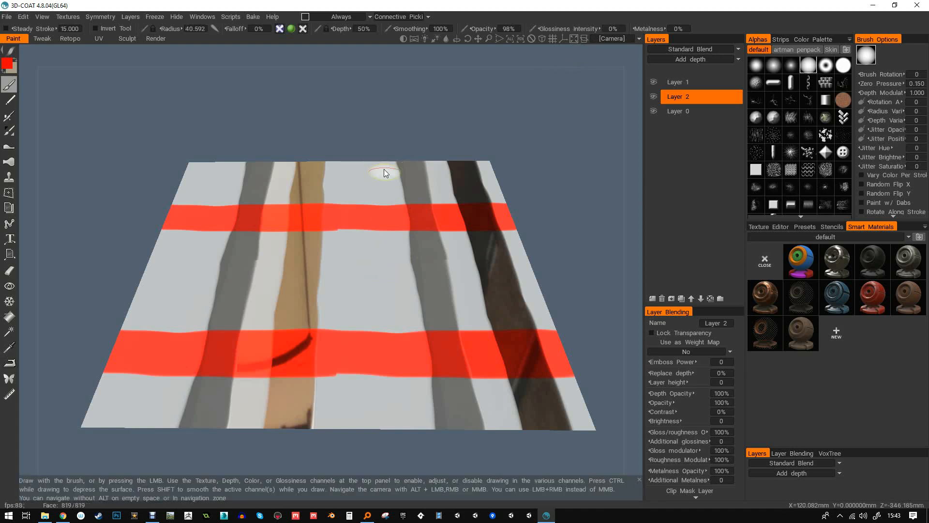
{"action": "left_click_drag", "start_coordinate": [382, 265], "coordinate": [385, 272], "text": "alt"}
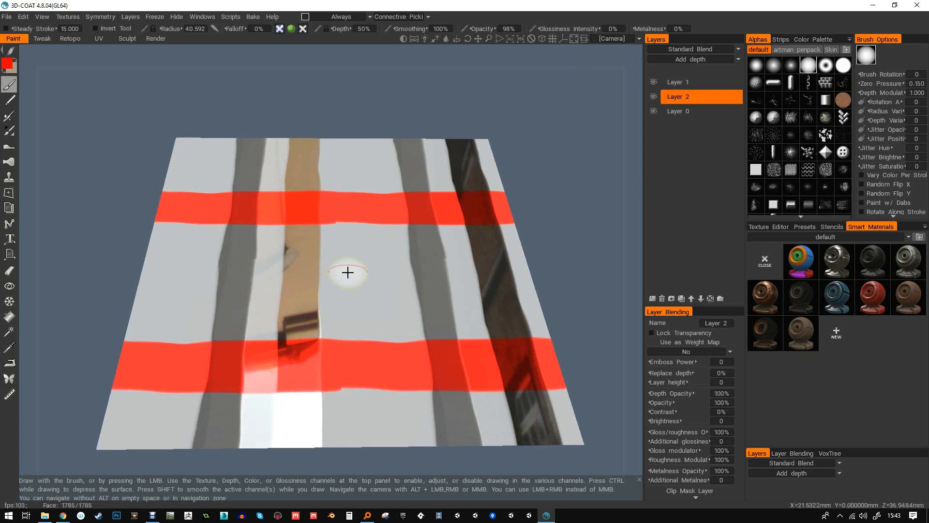
- Set the paint colour to black and view the tiled plane's stripes and red bands from other directions
{"action": "left_click", "coordinate": [7, 64]}
{"action": "left_click", "coordinate": [246, 332]}
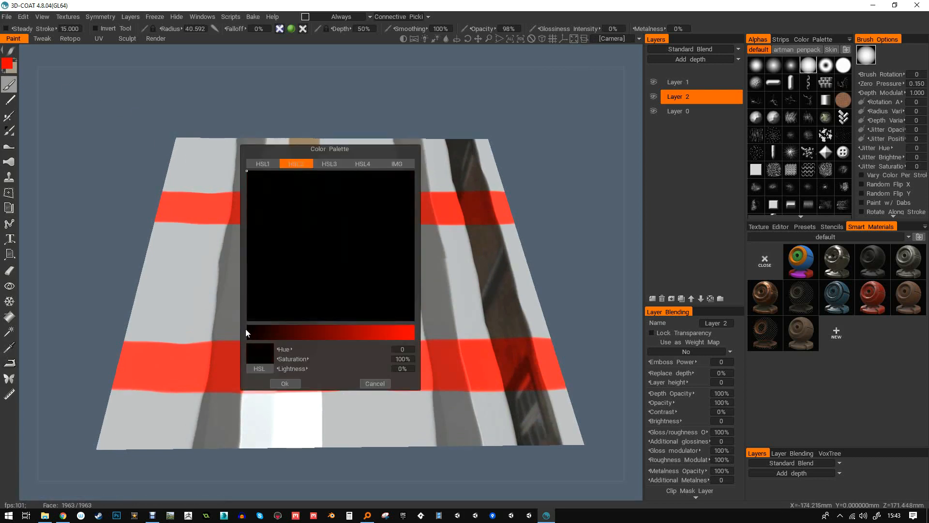
{"action": "left_click", "coordinate": [285, 384]}
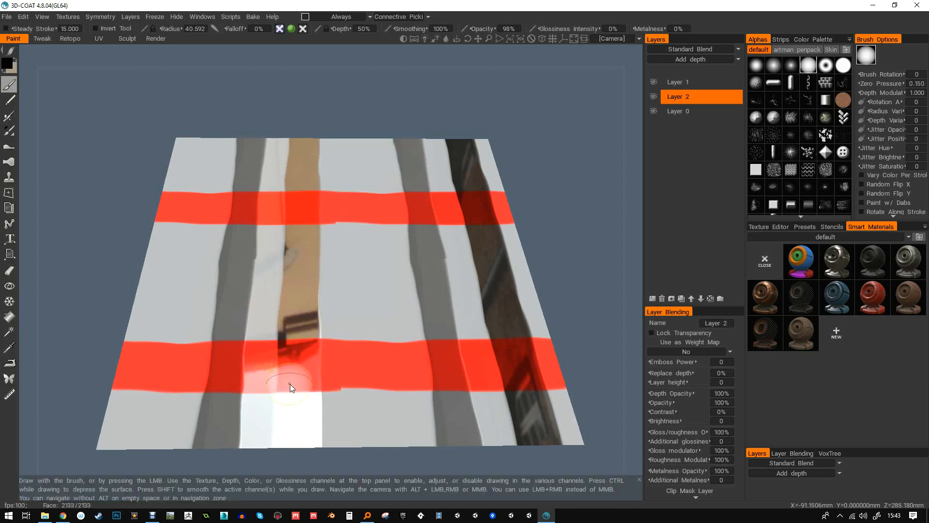
{"action": "left_click_drag", "start_coordinate": [146, 124], "coordinate": [166, 171]}
{"action": "right_click_drag", "start_coordinate": [513, 111], "coordinate": [488, 124]}
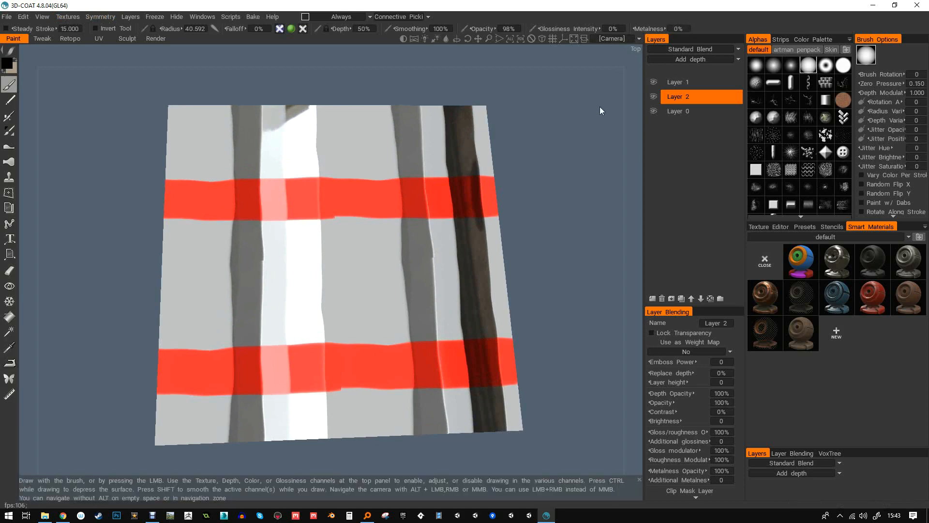
{"action": "left_click_drag", "start_coordinate": [488, 202], "coordinate": [390, 147]}
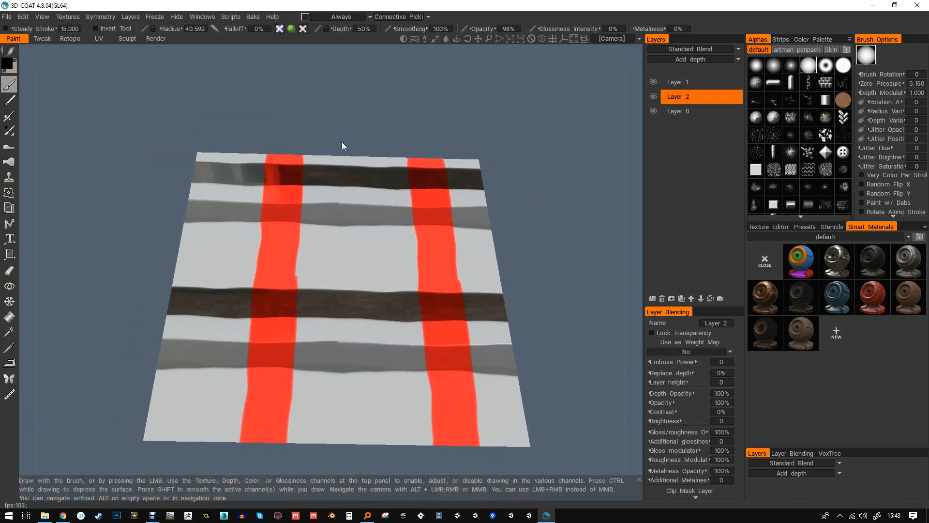
{"action": "left_click", "coordinate": [7, 18]}
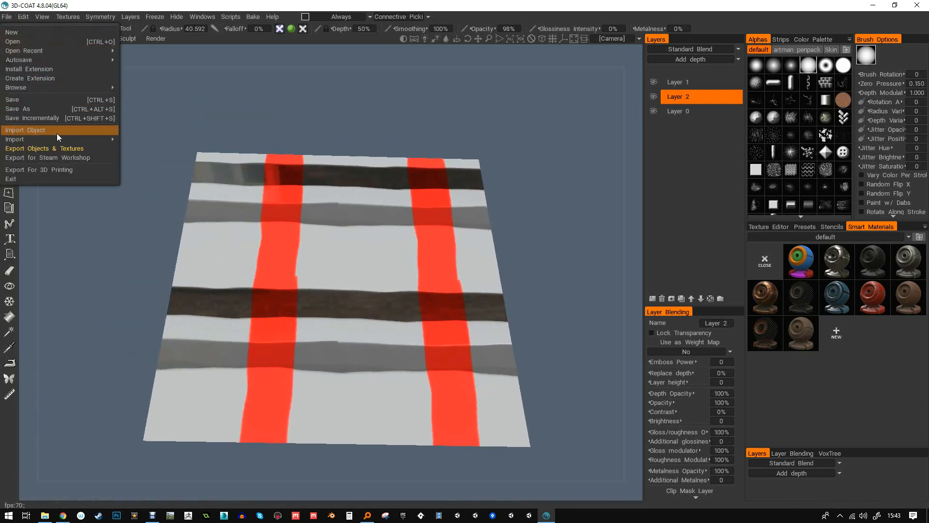
{"action": "mouse_move", "coordinate": [57, 138]}
{"action": "left_click", "coordinate": [138, 147]}
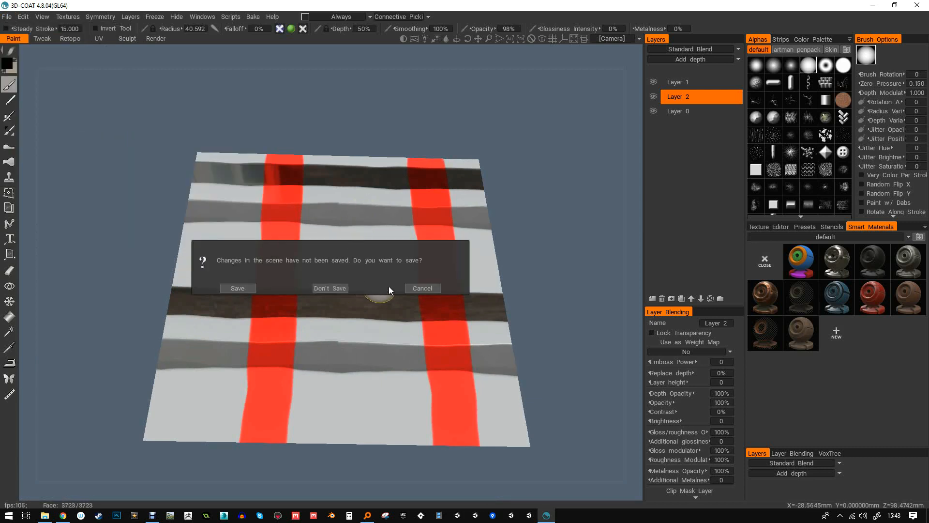
{"action": "left_click", "coordinate": [409, 289]}
- Start a new scene without saving the tile plane and choose per-pixel painting of a UV-mapped mesh
{"action": "left_click", "coordinate": [7, 18]}
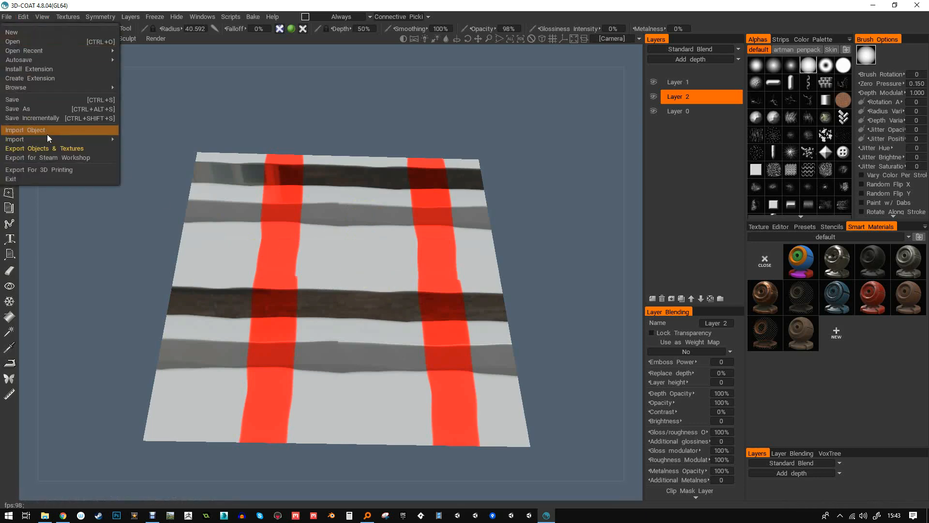
{"action": "left_click", "coordinate": [13, 42]}
{"action": "left_click", "coordinate": [337, 288]}
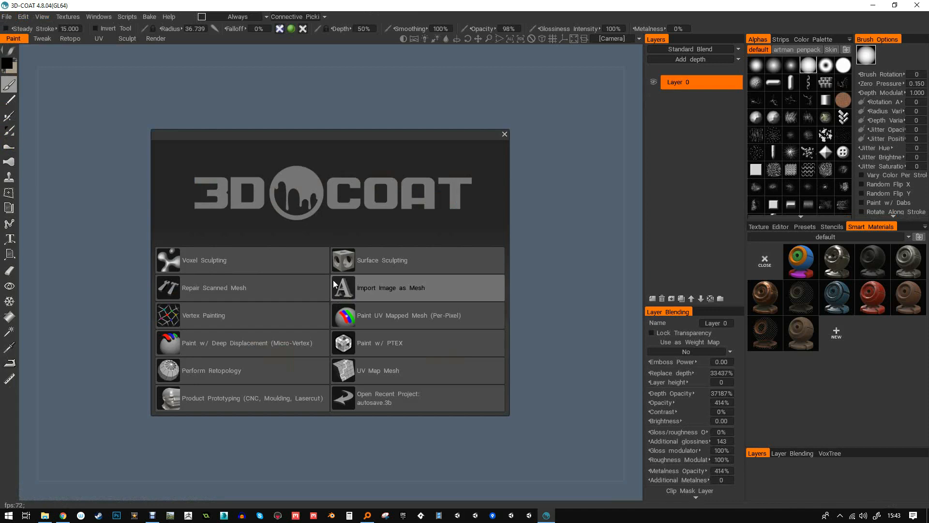
{"action": "left_click", "coordinate": [351, 314]}
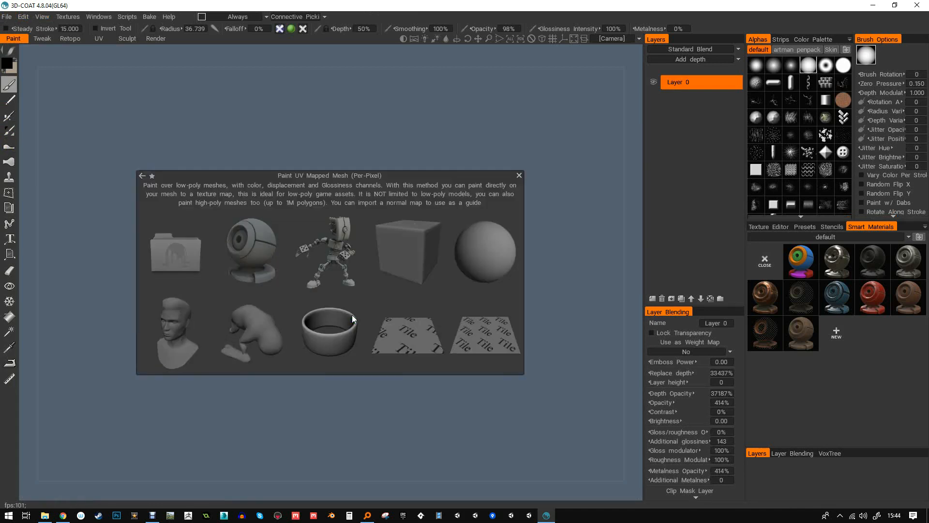
- Choose to load a custom mesh and browse on drive D: to AssetStore, AlienArm, export_alienArm
{"action": "left_click", "coordinate": [185, 258]}
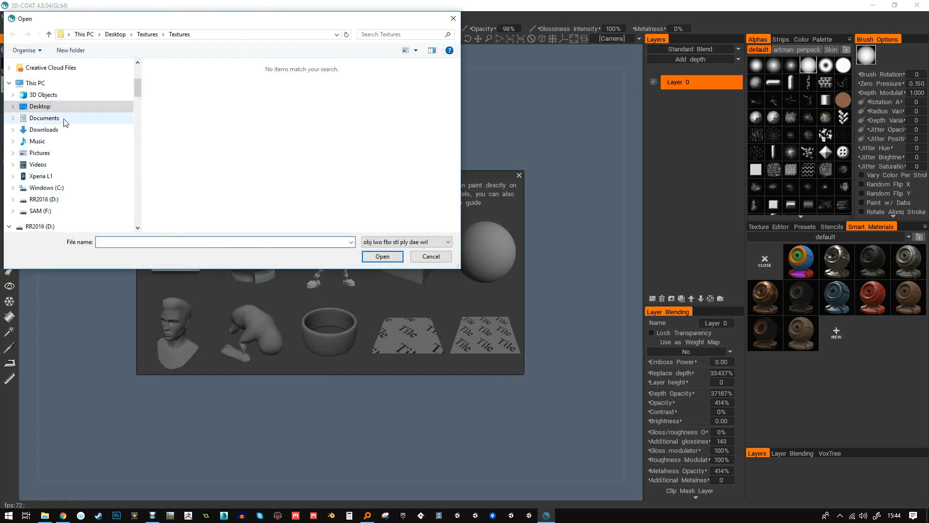
{"action": "left_click", "coordinate": [40, 107]}
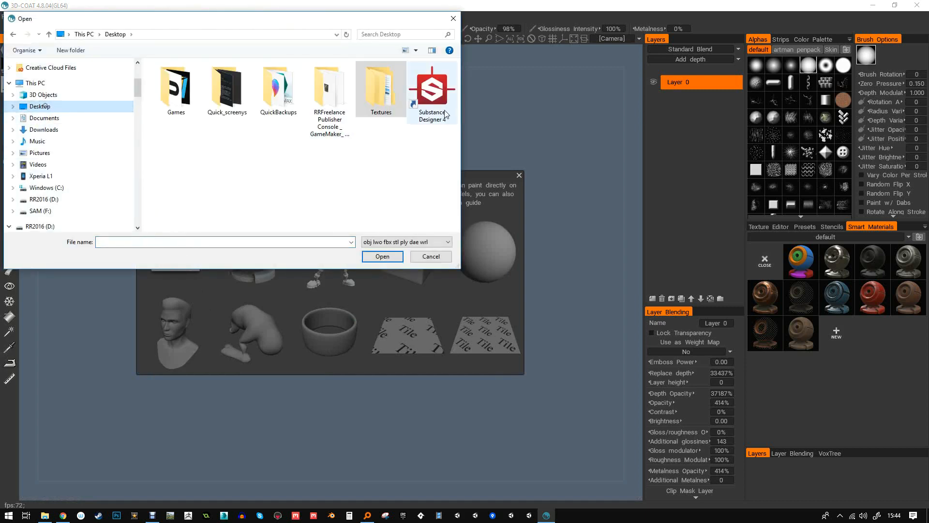
{"action": "scroll", "coordinate": [137, 89], "scroll_direction": "up", "scroll_amount": 1}
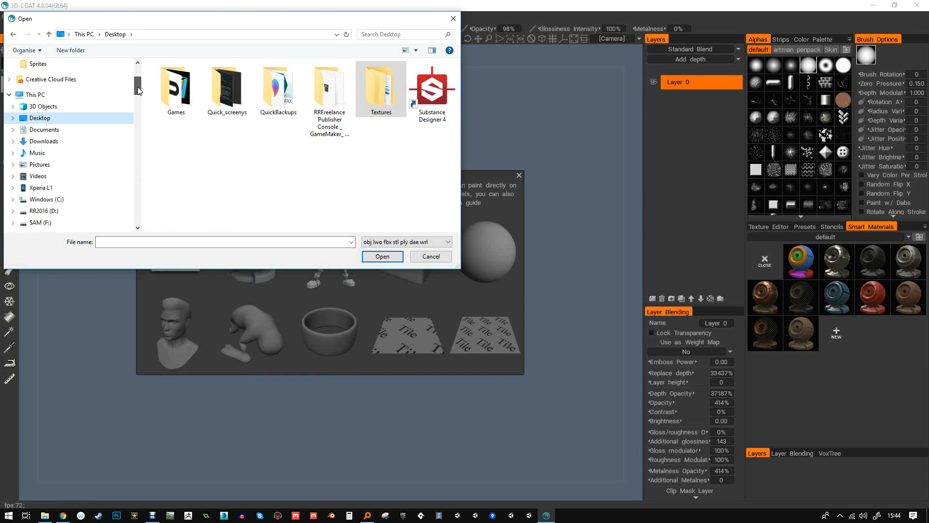
{"action": "left_click_drag", "start_coordinate": [138, 88], "coordinate": [137, 90]}
{"action": "scroll", "coordinate": [136, 99], "scroll_direction": "down", "scroll_amount": 4}
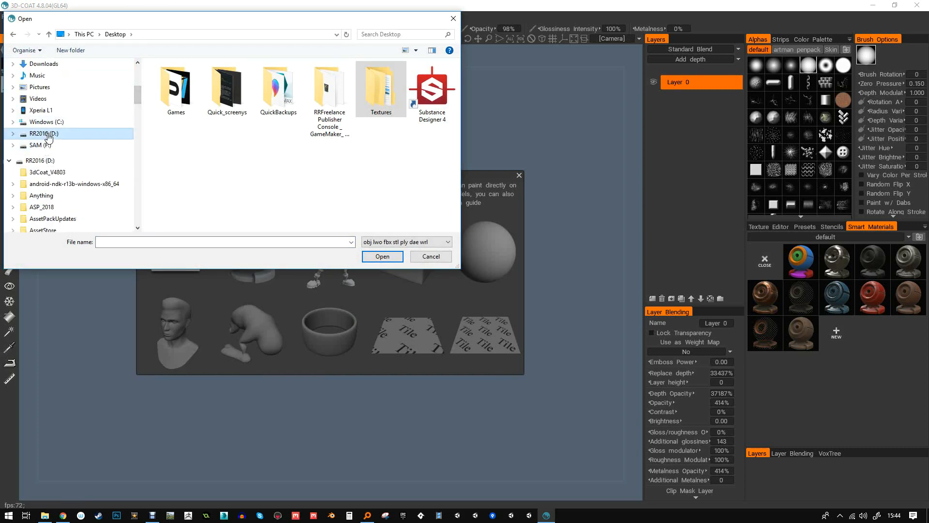
{"action": "left_click", "coordinate": [45, 134]}
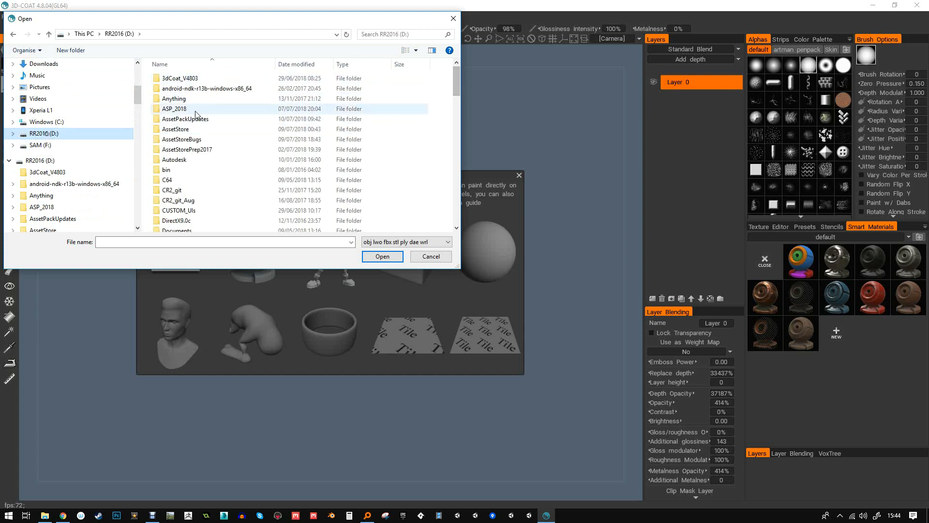
{"action": "double_click", "coordinate": [182, 128]}
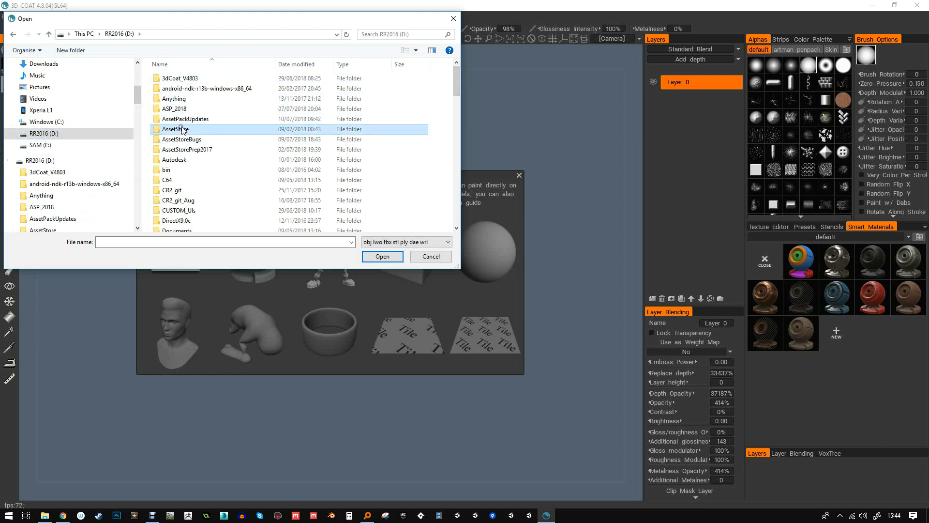
{"action": "double_click", "coordinate": [181, 89]}
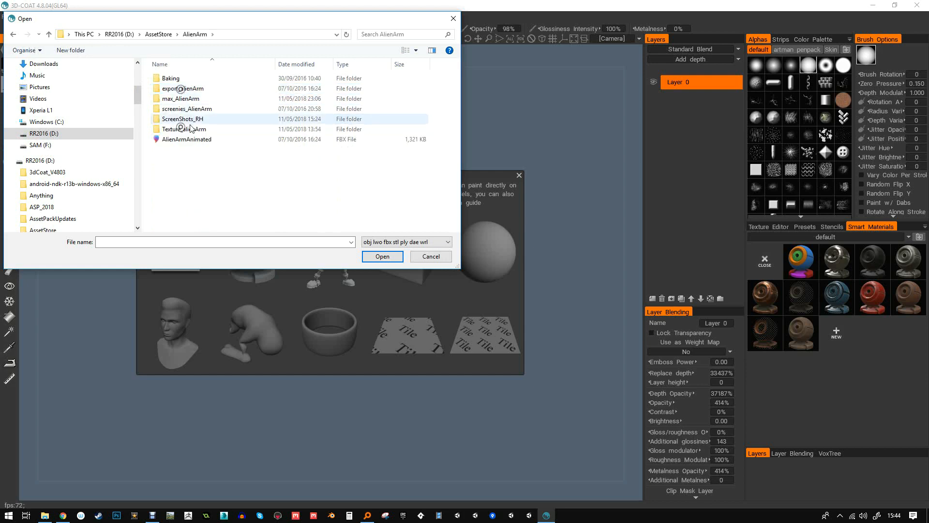
{"action": "double_click", "coordinate": [181, 89]}
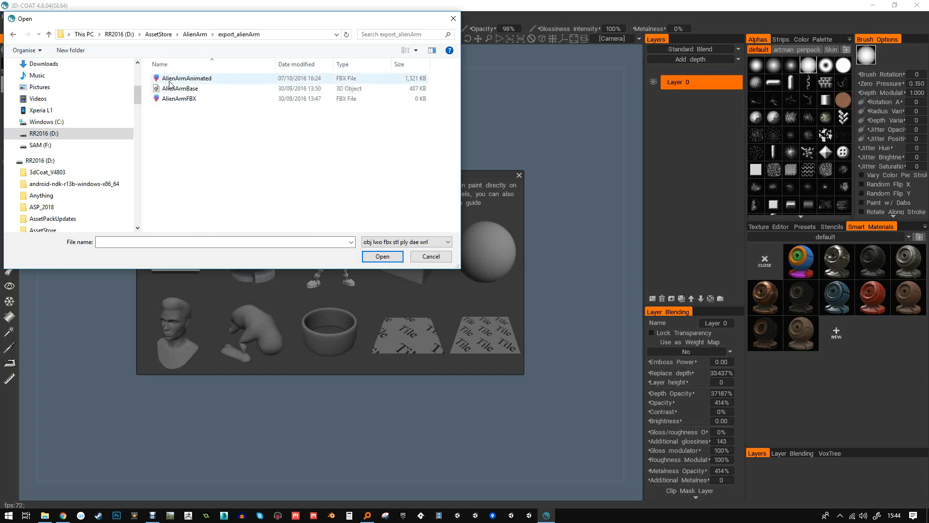
- Import the AlienArmBase model for per-pixel painting, keeping its UVs and a 2048 by 2048 texture size
{"action": "left_click", "coordinate": [174, 100]}
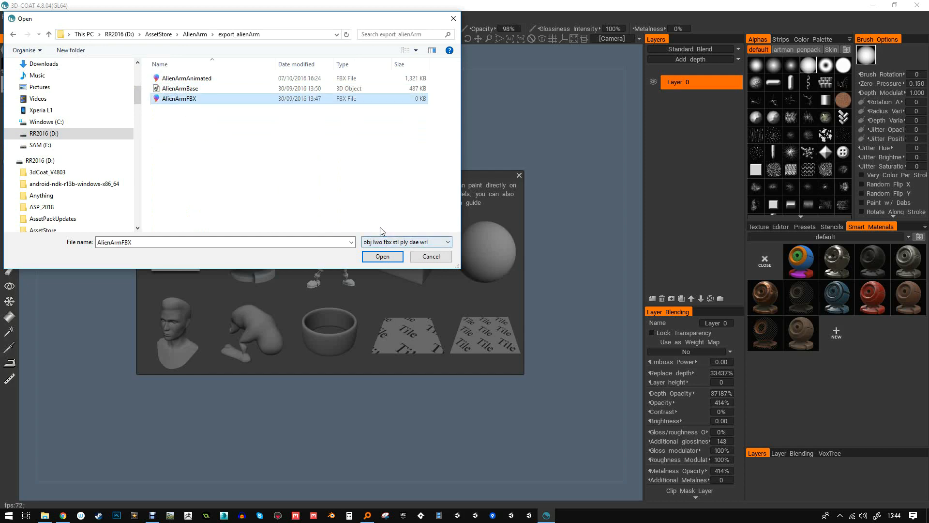
{"action": "left_click", "coordinate": [174, 89]}
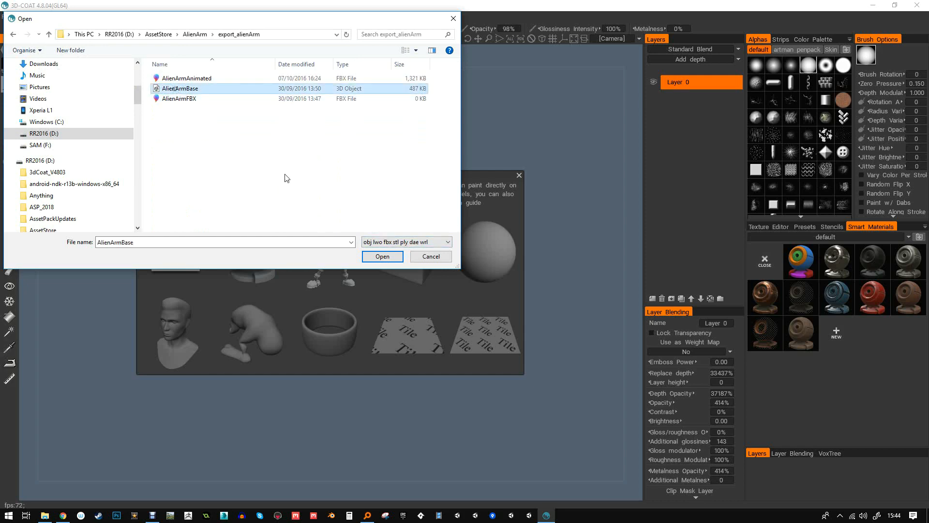
{"action": "left_click", "coordinate": [391, 261]}
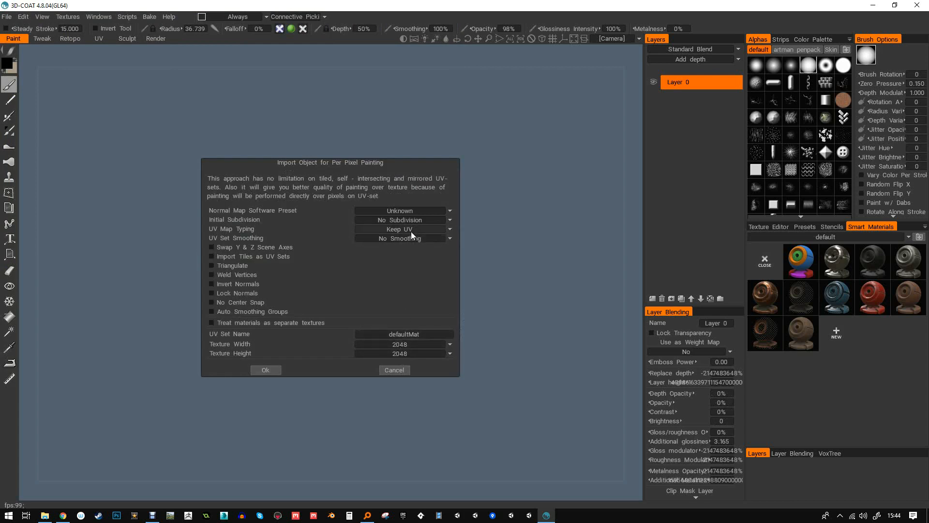
{"action": "left_click", "coordinate": [272, 370]}
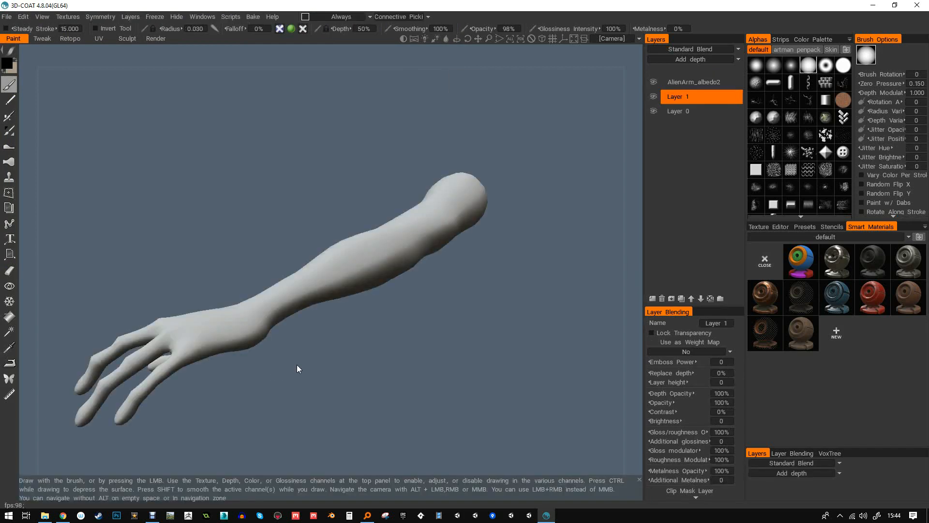
- Start importing a normal map texture onto the alien arm
{"action": "left_click_drag", "start_coordinate": [344, 158], "coordinate": [270, 89]}
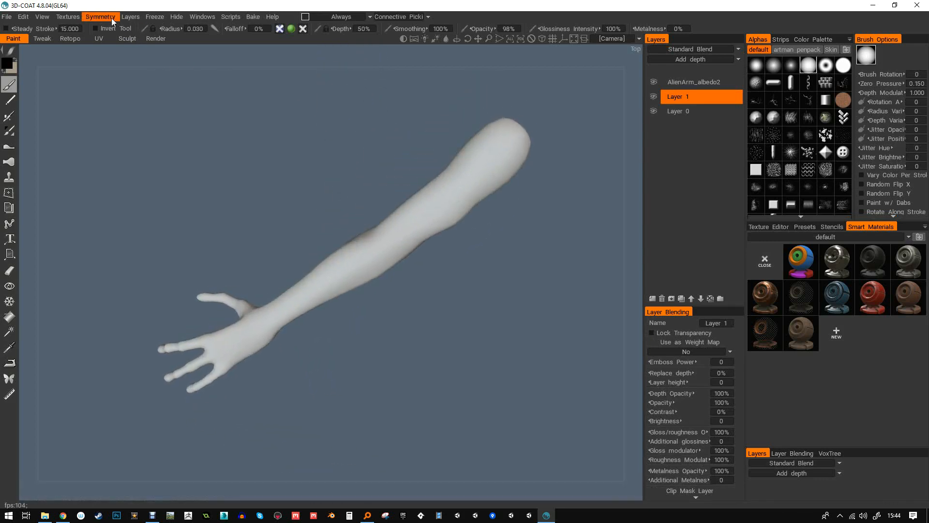
{"action": "left_click", "coordinate": [68, 16]}
{"action": "mouse_move", "coordinate": [100, 43]}
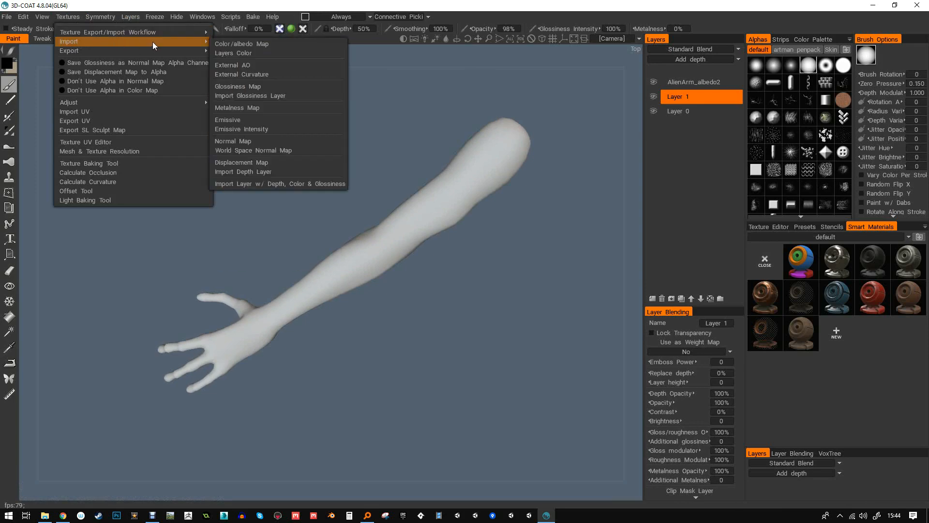
{"action": "left_click", "coordinate": [246, 141]}
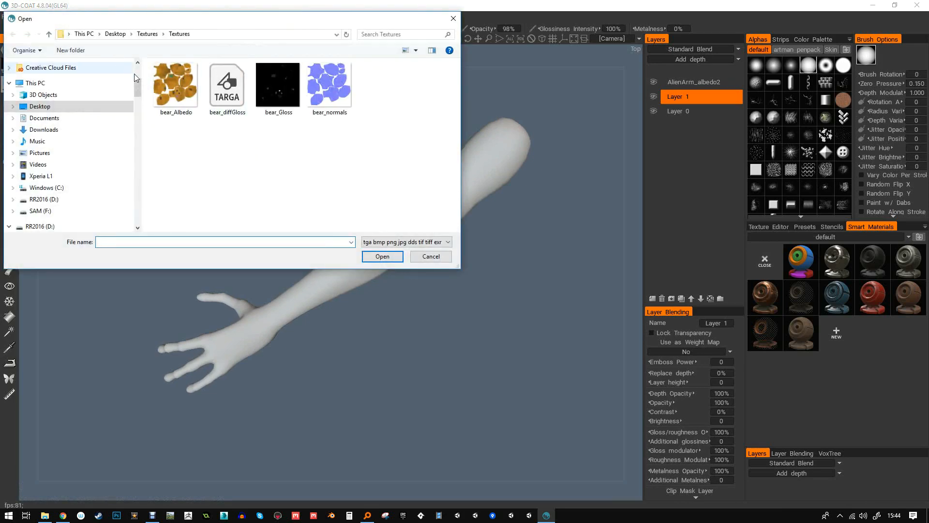
- Browse on drive D: to the Texture_alienArm folder inside AssetStore, AlienArm
{"action": "left_click_drag", "start_coordinate": [140, 88], "coordinate": [137, 73]}
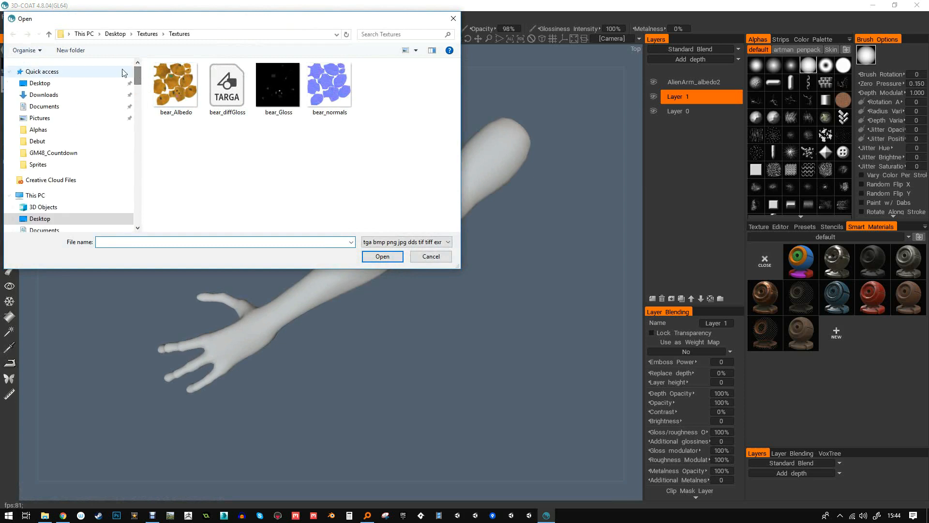
{"action": "left_click", "coordinate": [82, 72]}
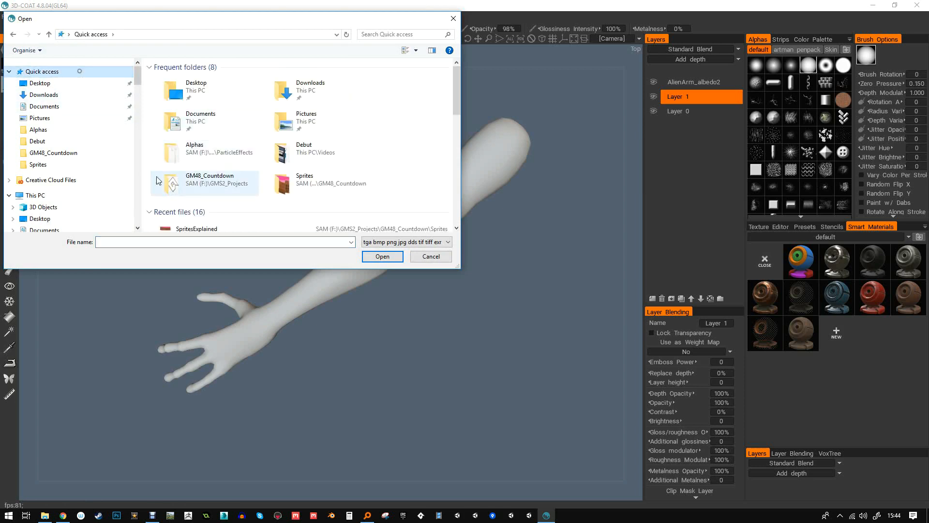
{"action": "scroll", "coordinate": [138, 81], "scroll_direction": "down", "scroll_amount": 4}
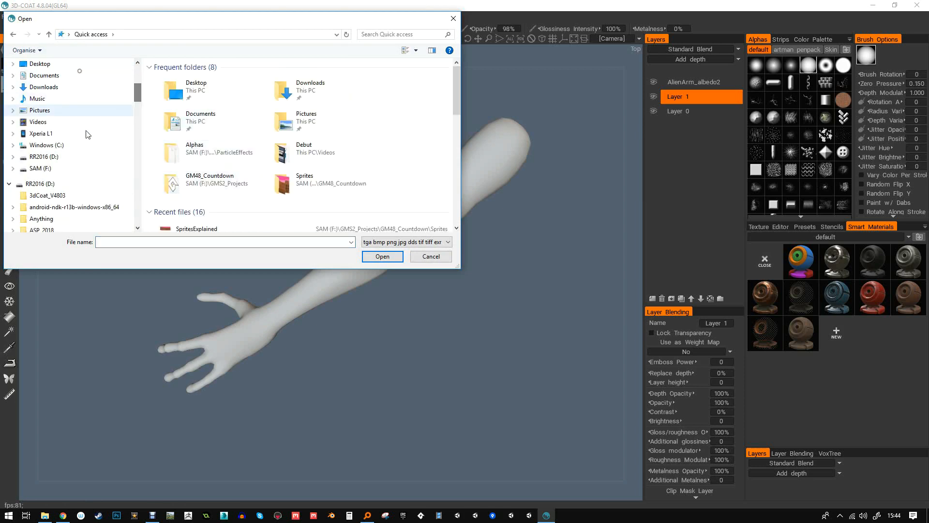
{"action": "left_click", "coordinate": [47, 159]}
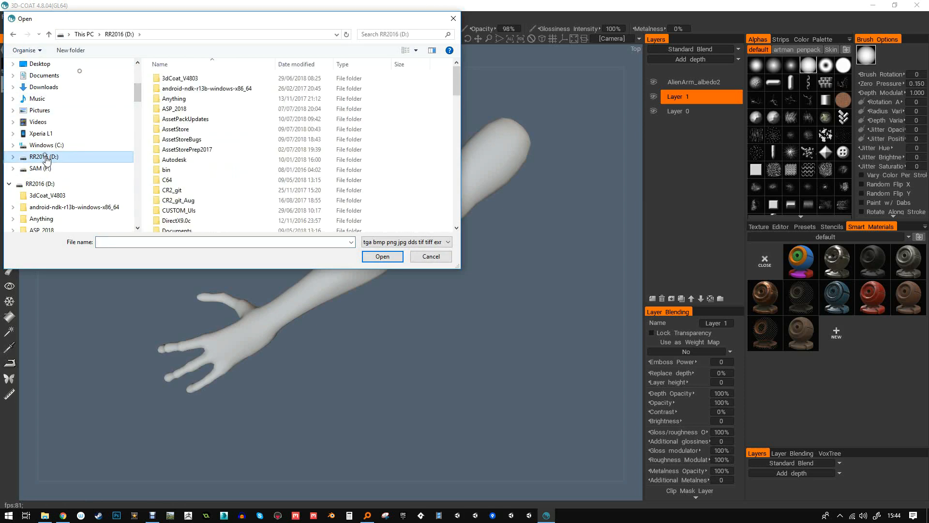
{"action": "double_click", "coordinate": [158, 129]}
{"action": "left_click", "coordinate": [158, 89]}
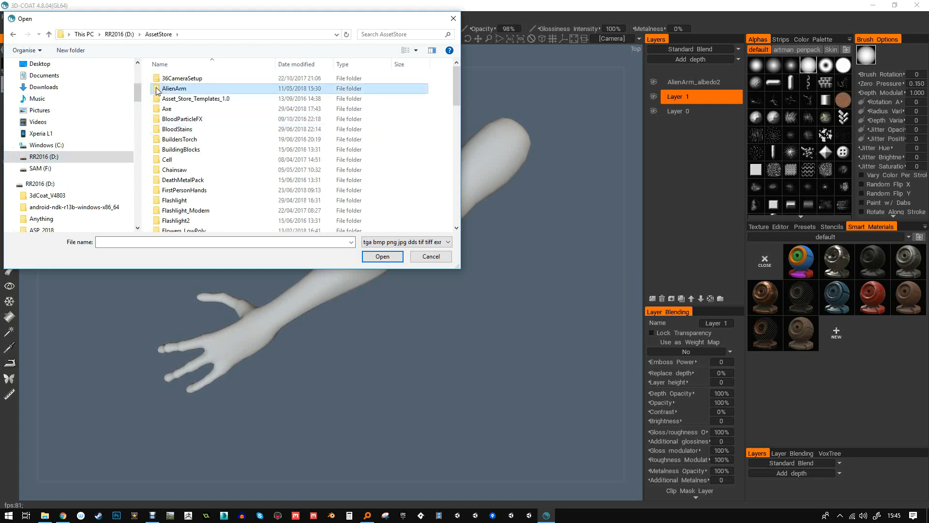
{"action": "double_click", "coordinate": [158, 89]}
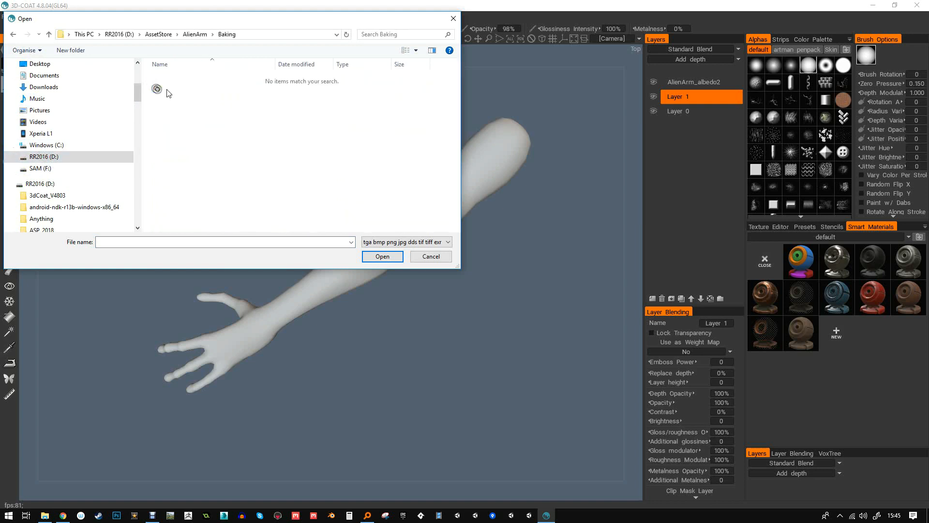
{"action": "left_click", "coordinate": [199, 34]}
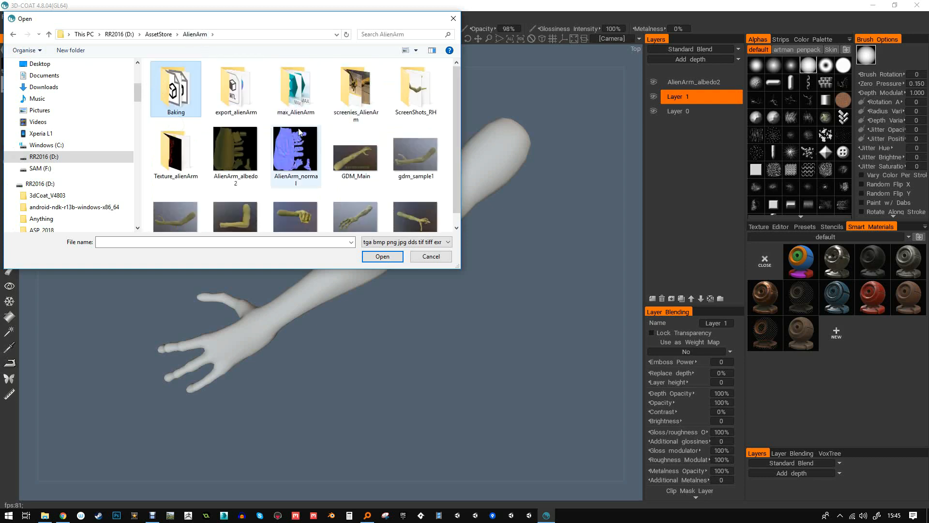
{"action": "left_click", "coordinate": [172, 152]}
{"action": "double_click", "coordinate": [173, 152]}
- Import the AlienArm_normal map with its green channel inverted
{"action": "left_click", "coordinate": [329, 94]}
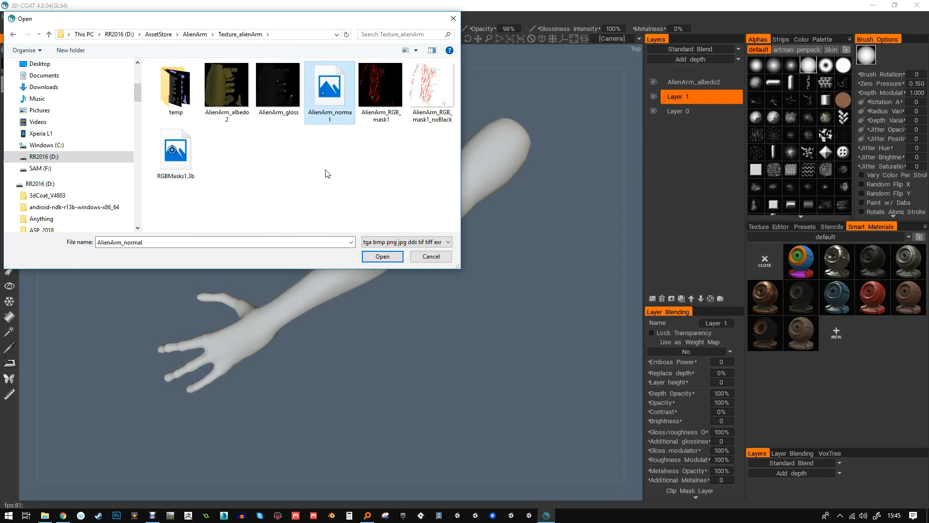
{"action": "left_click", "coordinate": [383, 256]}
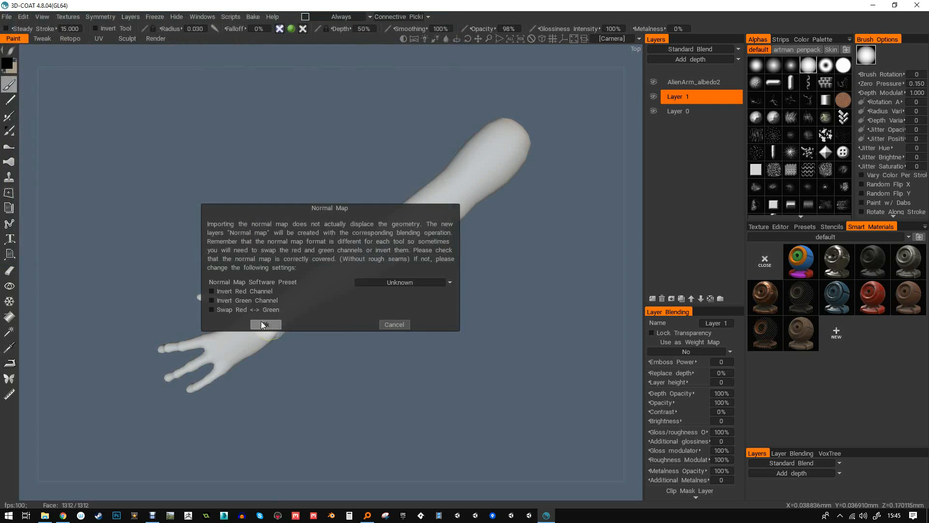
{"action": "left_click", "coordinate": [211, 300]}
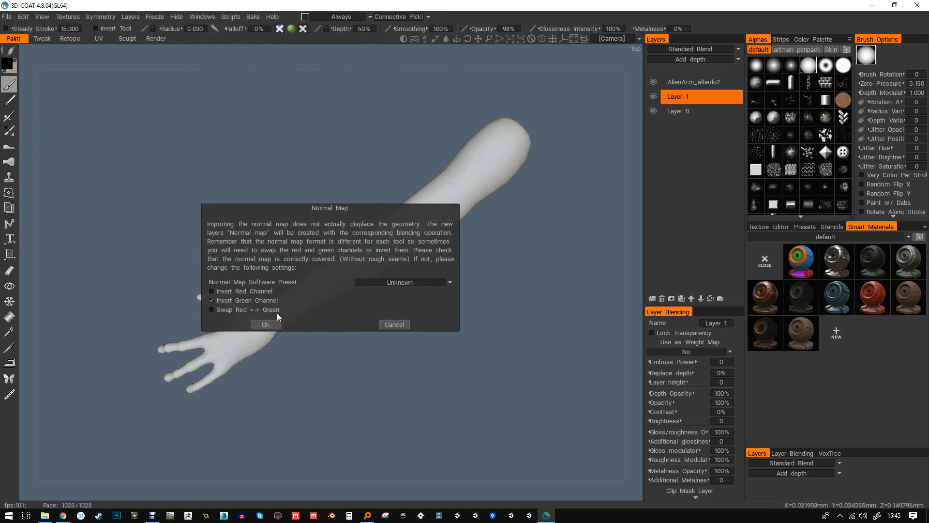
{"action": "left_click", "coordinate": [278, 326]}
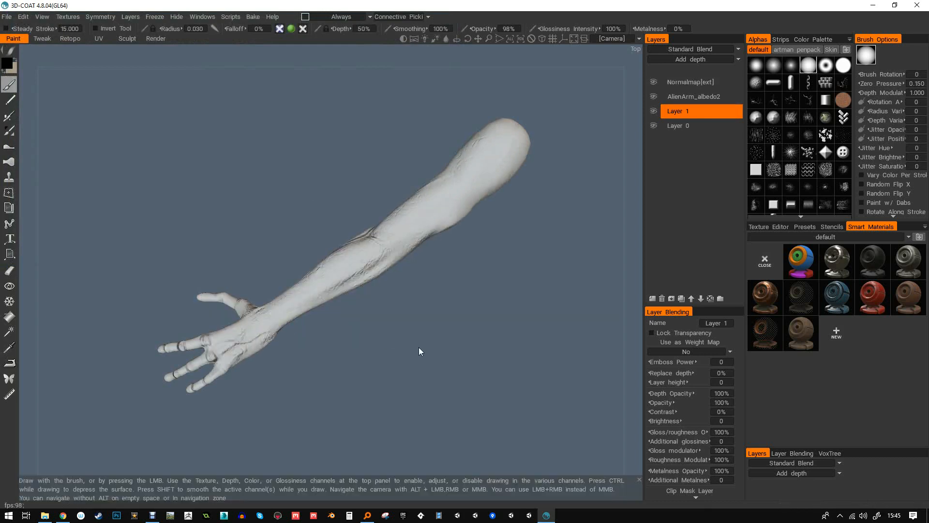
- Compare the arm's surface with the imported normal map layer hidden and shown
{"action": "left_click_drag", "start_coordinate": [425, 366], "coordinate": [473, 276]}
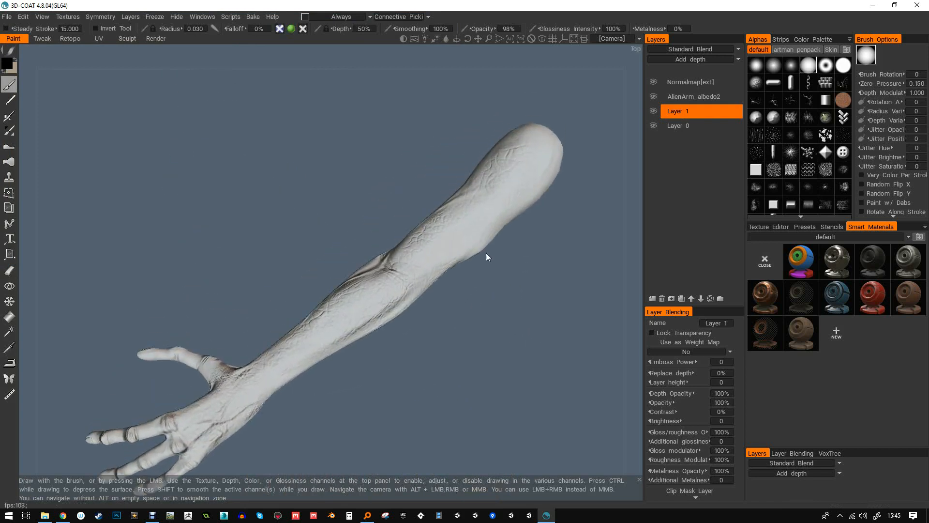
{"action": "left_click", "coordinate": [690, 82]}
{"action": "left_click", "coordinate": [655, 81]}
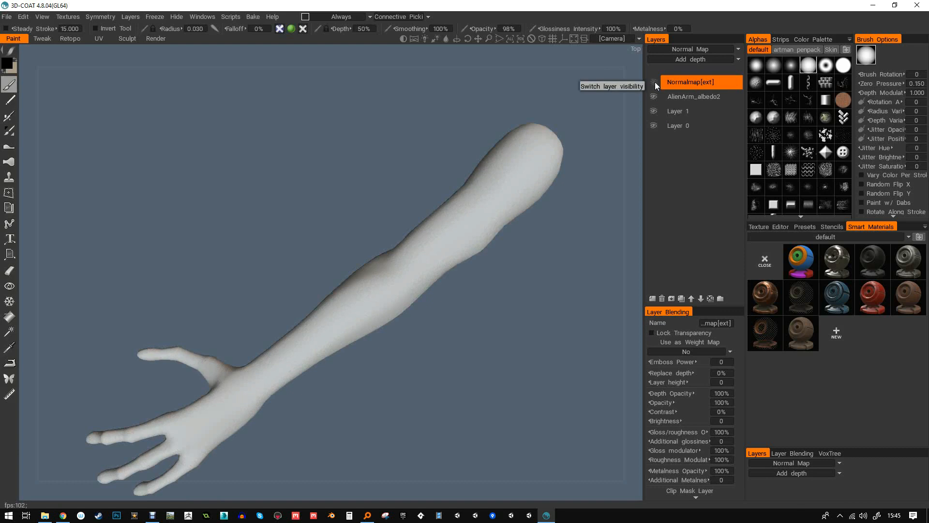
{"action": "left_click", "coordinate": [655, 83]}
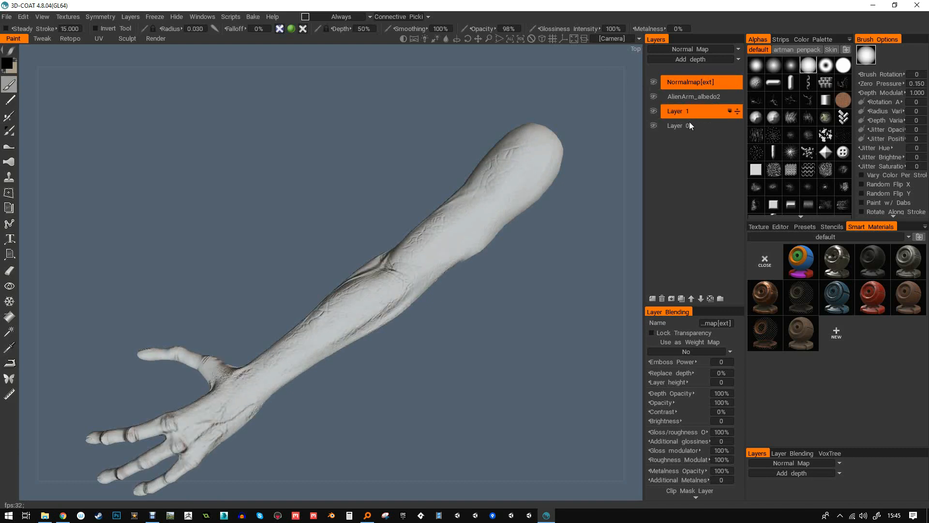
- Widen the layer settings and reduce the normal map layer's depth opacity, trying 20% before setting it to 50%
{"action": "left_click_drag", "start_coordinate": [644, 156], "coordinate": [571, 151]}
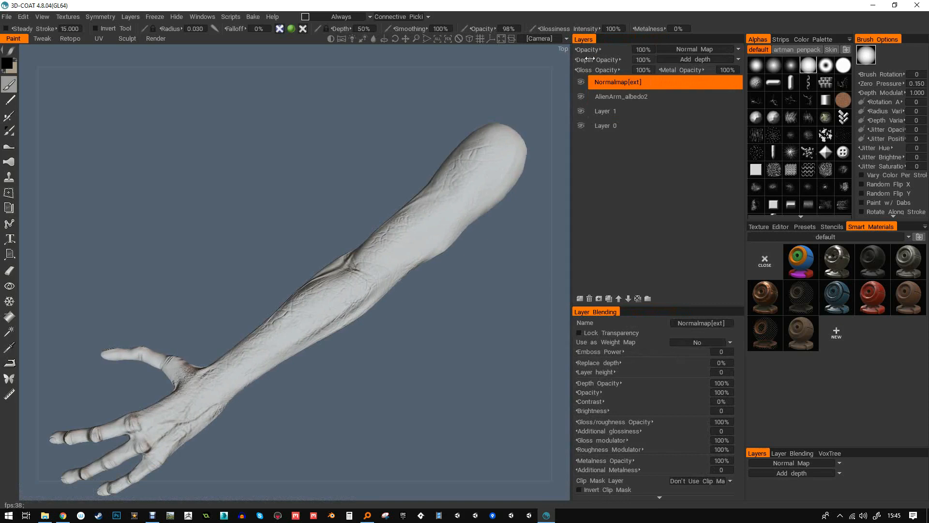
{"action": "left_click", "coordinate": [643, 59]}
{"action": "type", "text": "20"}
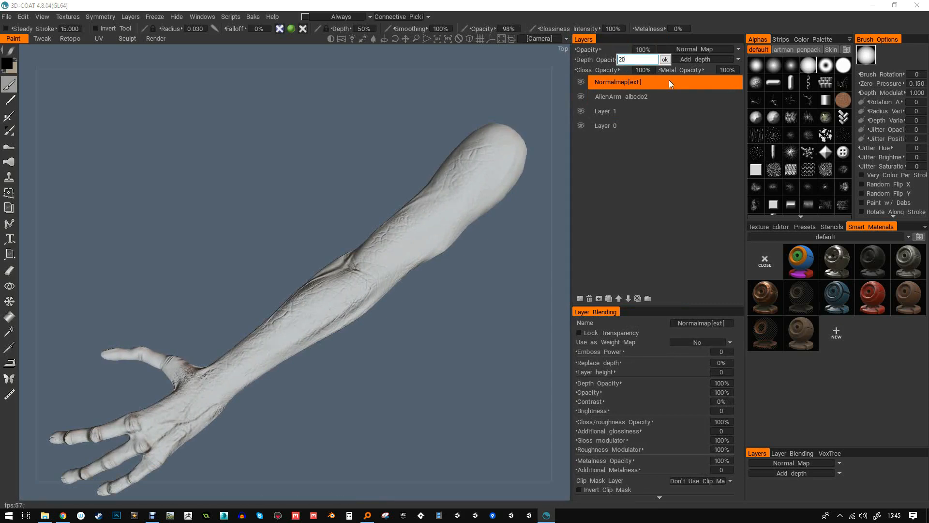
{"action": "key", "text": "Return"}
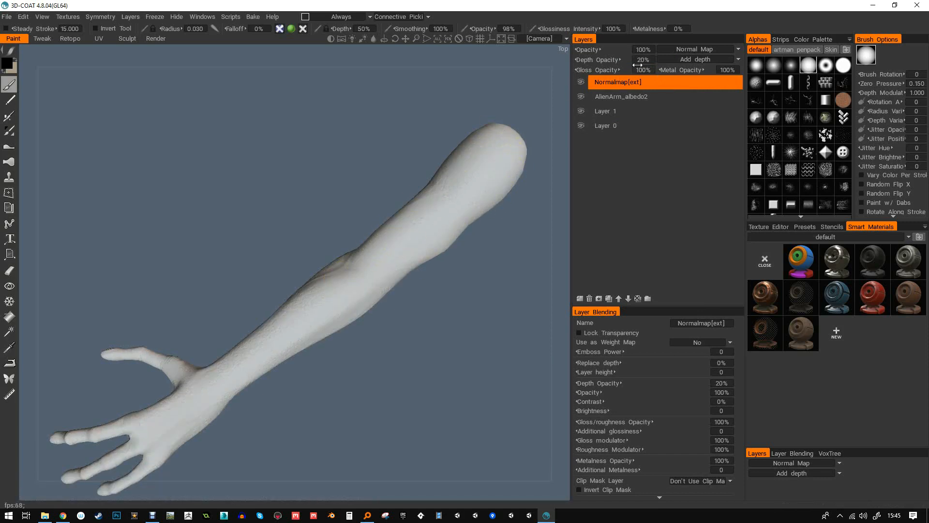
{"action": "type", "text": "50"}
{"action": "key", "text": "Return"}
- Add a new layer above the normal map and set the paint colour to white
{"action": "left_click", "coordinate": [580, 298]}
{"action": "middle_click_drag", "start_coordinate": [318, 153], "coordinate": [327, 165]}
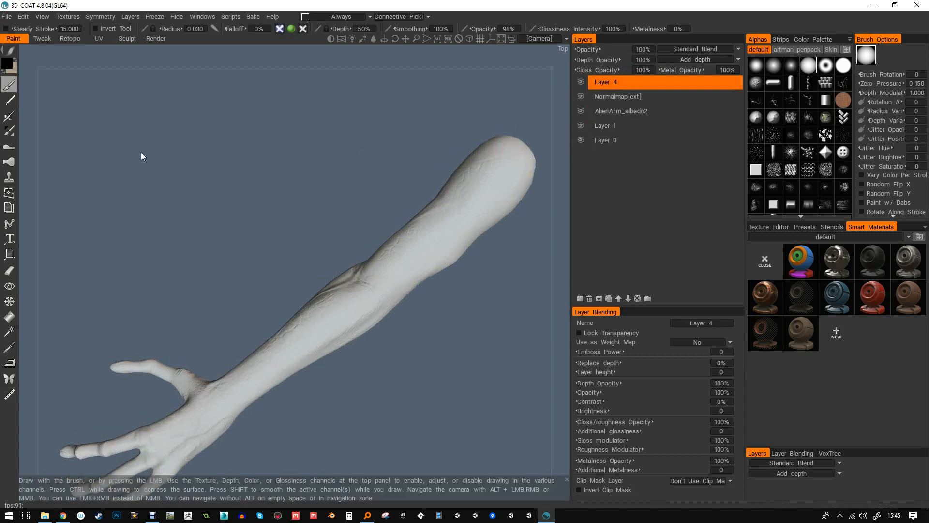
{"action": "left_click", "coordinate": [7, 64]}
{"action": "left_click", "coordinate": [358, 328]}
{"action": "left_click_drag", "start_coordinate": [320, 185], "coordinate": [316, 324]}
{"action": "left_click", "coordinate": [250, 383]}
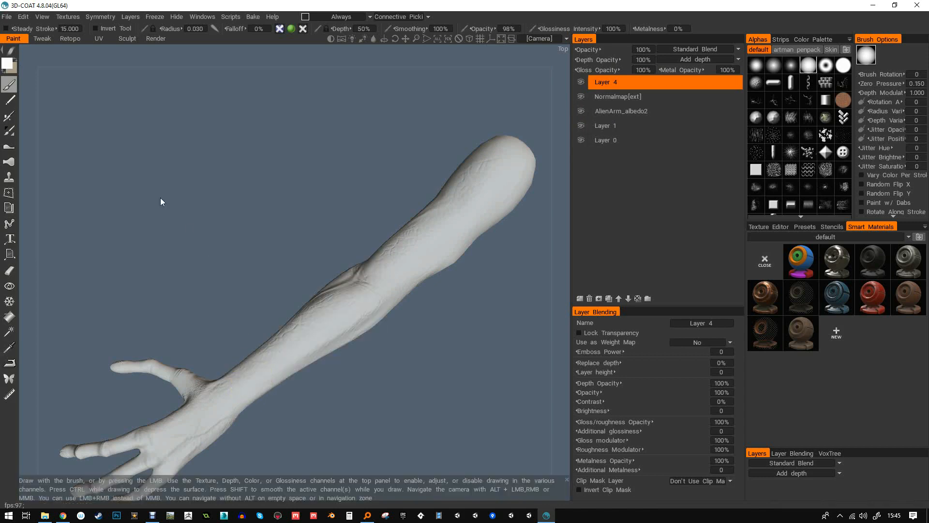
- Set up a depth-only brush with colour painting off, a radius of 0.01 and the small soft round alpha
{"action": "left_click", "coordinate": [279, 29]}
{"action": "mouse_move", "coordinate": [298, 28]}
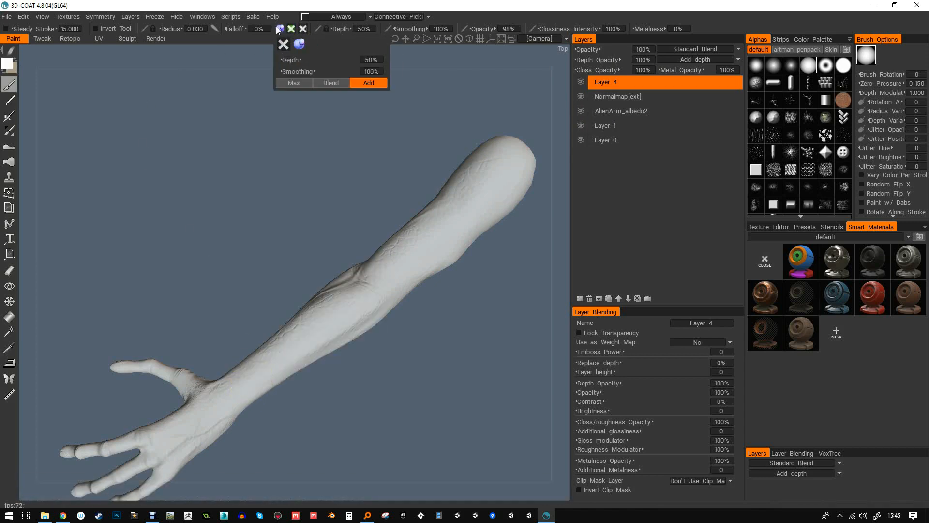
{"action": "right_click_drag", "start_coordinate": [281, 177], "coordinate": [331, 148]}
{"action": "middle_click_drag", "start_coordinate": [331, 148], "coordinate": [125, 201]}
{"action": "right_click_drag", "start_coordinate": [429, 188], "coordinate": [389, 182]}
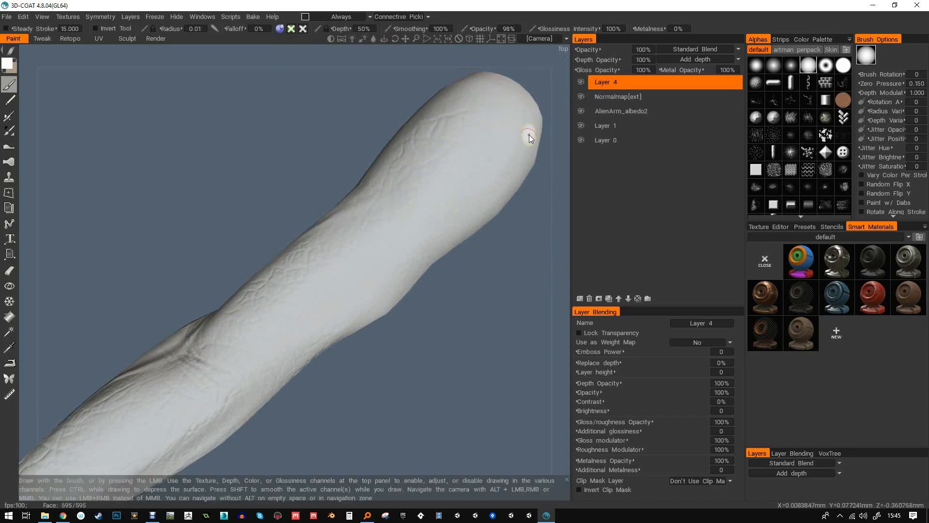
{"action": "left_click", "coordinate": [792, 66]}
- Undo a trial stroke on the upper arm and paint a subtler raised vein there with brush depth set to 5%
{"action": "mouse_move", "coordinate": [476, 233]}
{"action": "left_mouse_down"}
{"action": "mouse_move", "coordinate": [447, 150]}
{"action": "mouse_move", "coordinate": [526, 209]}
{"action": "mouse_move", "coordinate": [282, 228]}
{"action": "mouse_move", "coordinate": [311, 342]}
{"action": "mouse_move", "coordinate": [303, 317]}
{"action": "left_mouse_up"}
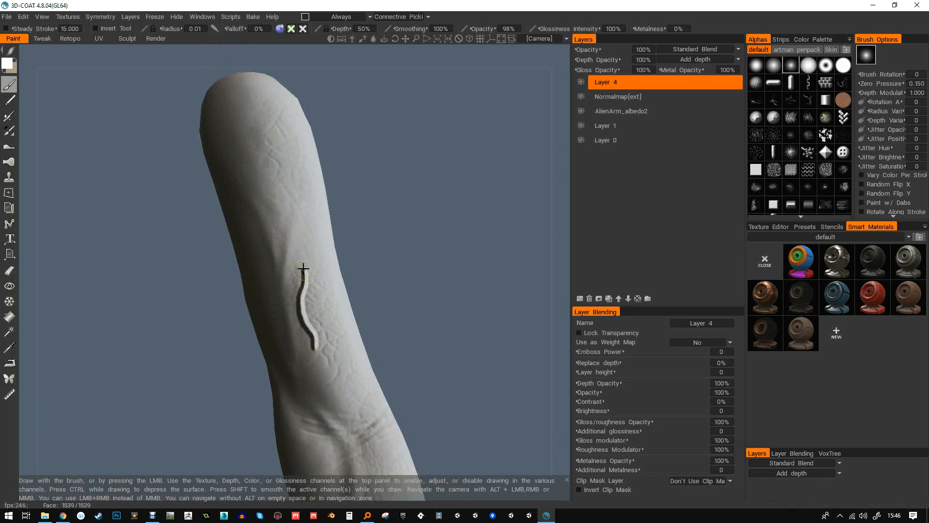
{"action": "key", "text": "ctrl+z"}
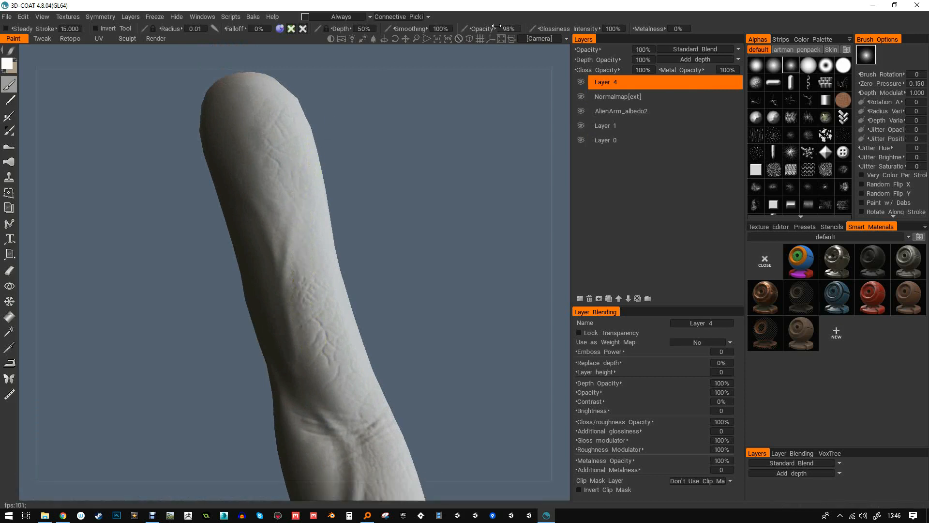
{"action": "type", "text": "5"}
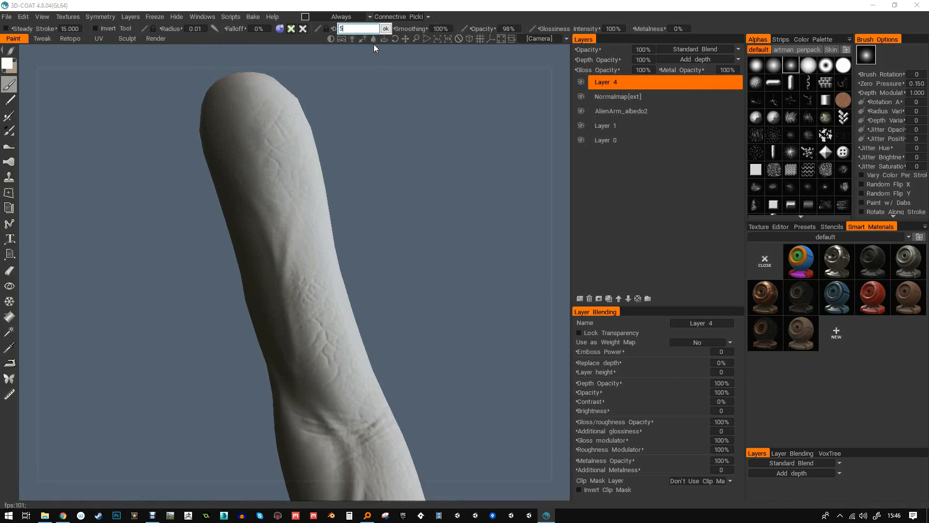
{"action": "key", "text": "Return"}
{"action": "mouse_move", "coordinate": [325, 388]}
{"action": "left_mouse_down"}
{"action": "mouse_move", "coordinate": [306, 335]}
{"action": "mouse_move", "coordinate": [312, 288]}
{"action": "left_mouse_up"}
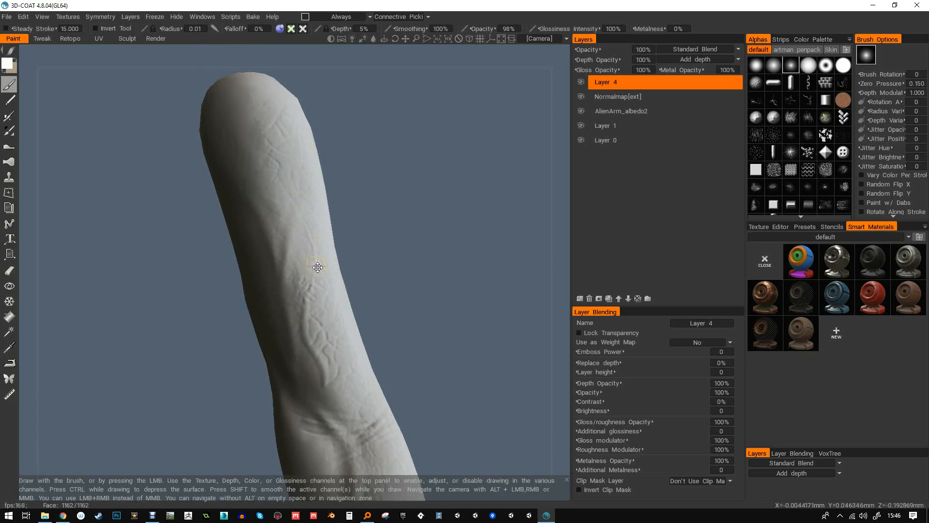
- Rename the new paint layer above the normal map as Veins
{"action": "left_click_drag", "start_coordinate": [326, 176], "coordinate": [295, 186], "text": "alt"}
{"action": "left_click", "coordinate": [603, 96]}
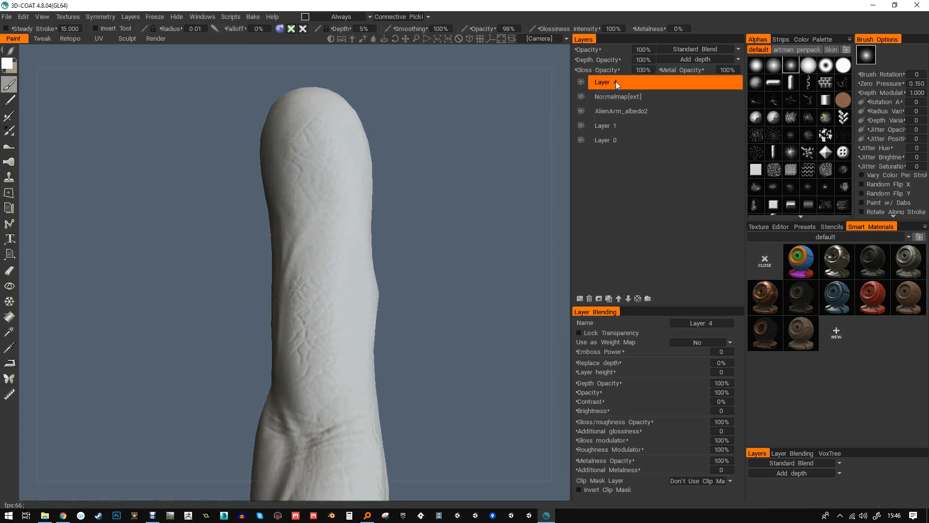
{"action": "double_click", "coordinate": [613, 83]}
{"action": "type", "text": "Veins"}
{"action": "key", "text": "Return"}
- Turn colour painting back on and set the paint colour to blue with hue 221, saturation 65% and lightness 99%
{"action": "left_click", "coordinate": [292, 29]}
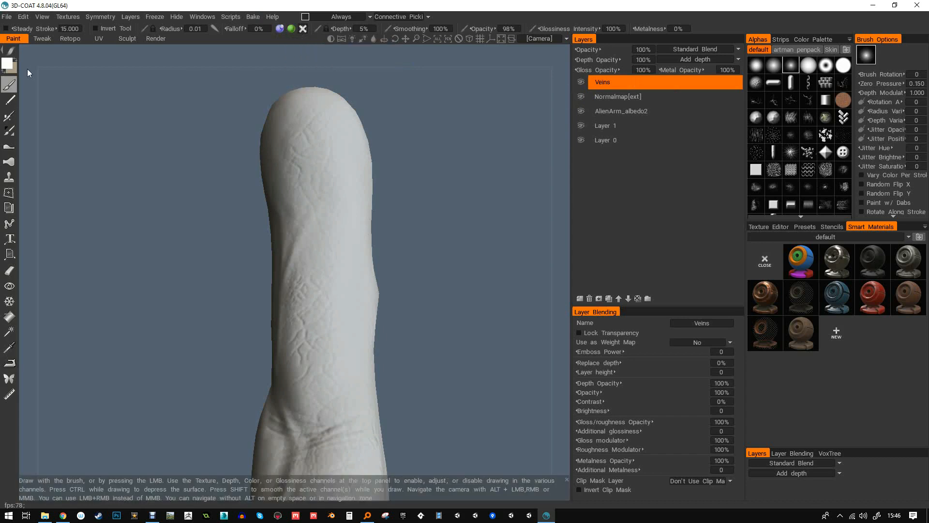
{"action": "left_click", "coordinate": [7, 64]}
{"action": "left_click", "coordinate": [314, 230]}
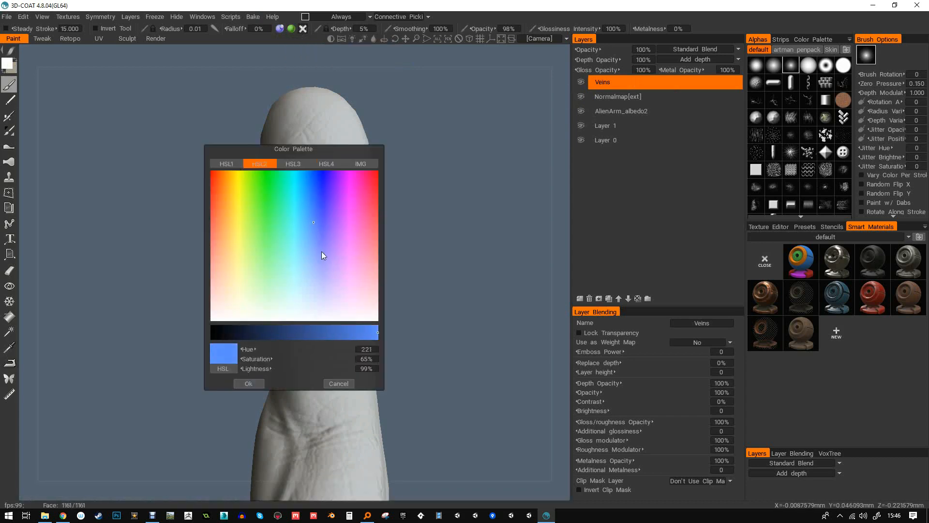
{"action": "left_click", "coordinate": [248, 383]}
- Paint a raised blue vein winding up the upper arm from the elbow crease, forking and thinning towards its end
{"action": "left_click_drag", "start_coordinate": [365, 341], "coordinate": [448, 299]}
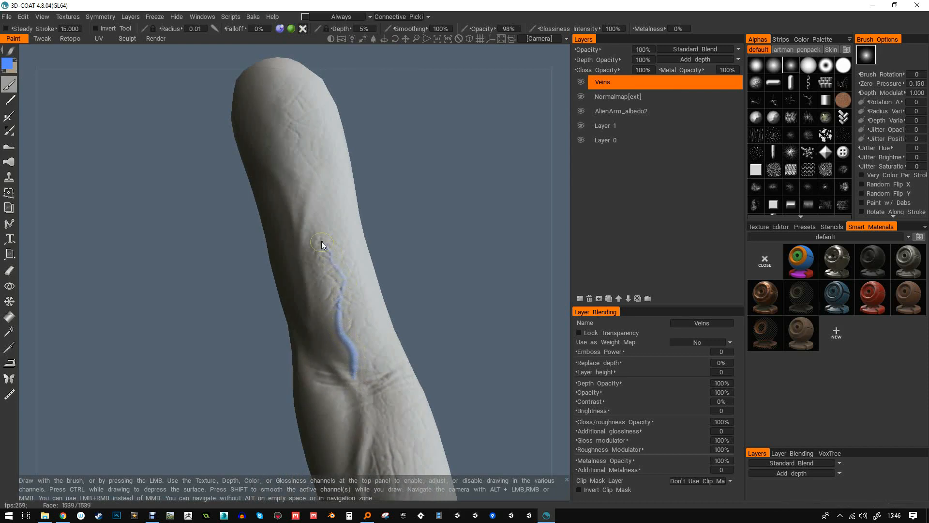
{"action": "mouse_move", "coordinate": [322, 242]}
{"action": "left_mouse_down"}
{"action": "mouse_move", "coordinate": [326, 151]}
{"action": "mouse_move", "coordinate": [318, 258]}
{"action": "left_mouse_up"}
{"action": "right_click_drag", "start_coordinate": [318, 257], "coordinate": [380, 247], "text": "alt"}
{"action": "mouse_move", "coordinate": [422, 337]}
{"action": "middle_mouse_down", "text": "alt"}
{"action": "mouse_move", "coordinate": [404, 264]}
{"action": "mouse_move", "coordinate": [406, 286]}
{"action": "middle_mouse_up", "text": "alt"}
{"action": "right_click_drag", "start_coordinate": [407, 322], "coordinate": [379, 320]}
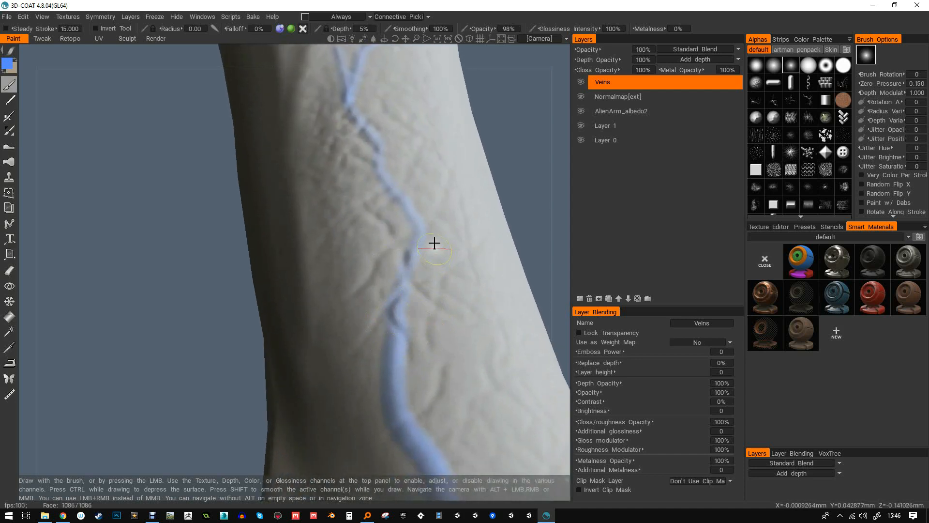
- Try altering the surface detail under the blue vein on the normal map layer, and undo the stroke
{"action": "left_click", "coordinate": [610, 97]}
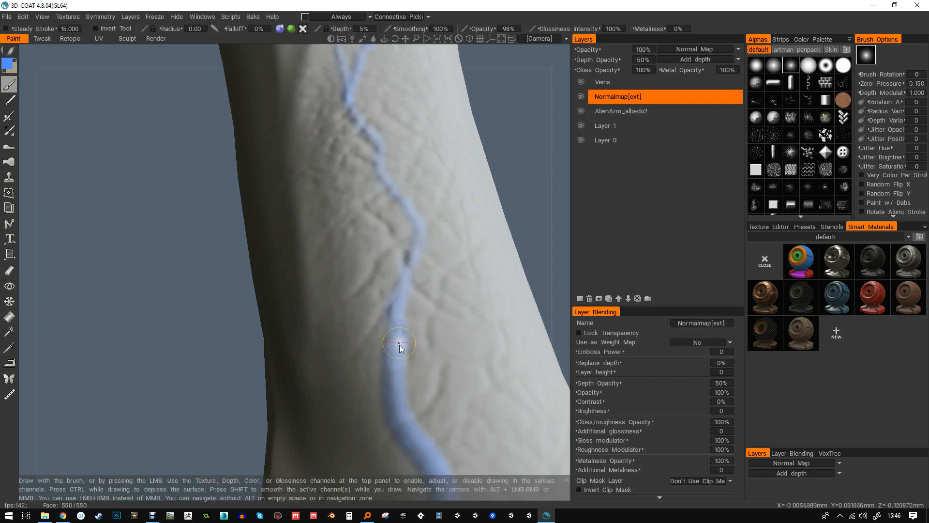
{"action": "key", "text": "ctrl+z"}
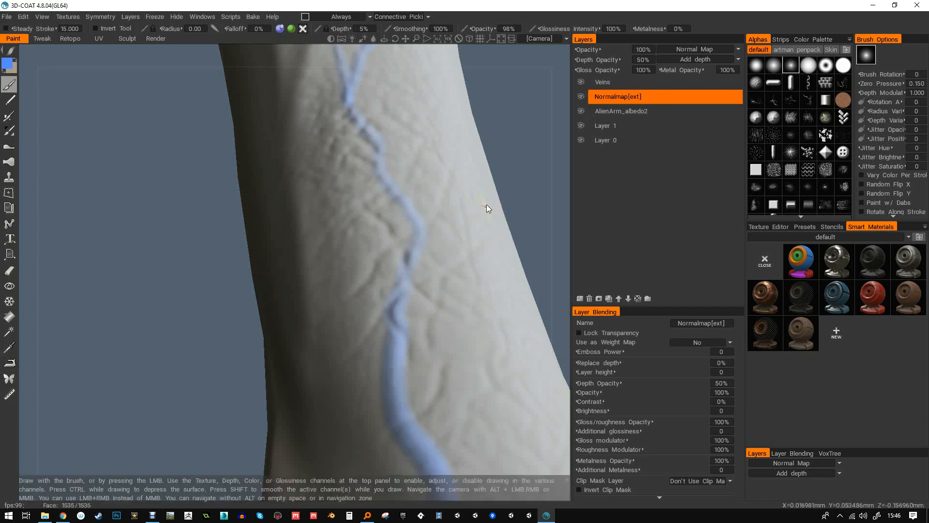
- Make Veins the active layer, try a raised blue vein running from the elbow crease down the forearm, and undo it
{"action": "right_click_drag", "start_coordinate": [486, 205], "coordinate": [425, 211], "text": "alt"}
{"action": "right_click_drag", "start_coordinate": [391, 309], "coordinate": [398, 286], "text": "alt"}
{"action": "middle_click_drag", "start_coordinate": [398, 286], "coordinate": [417, 257], "text": "alt"}
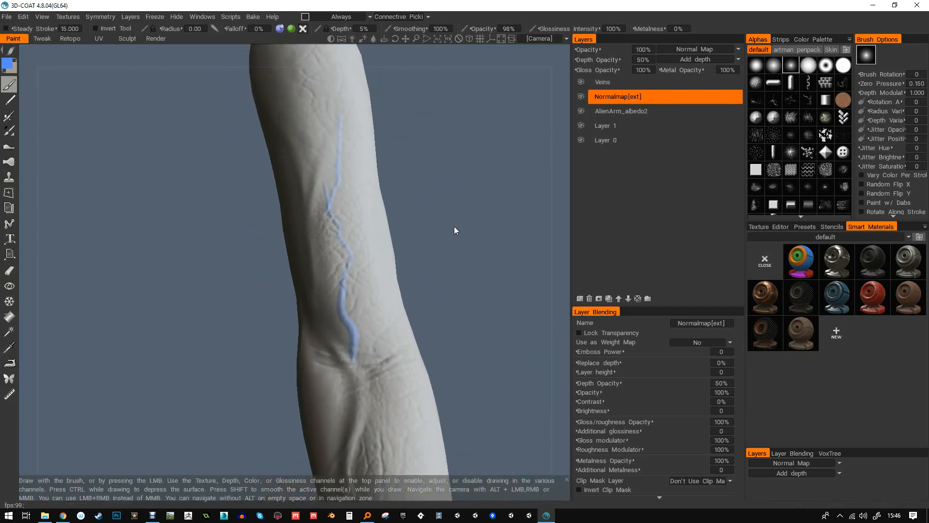
{"action": "left_click", "coordinate": [600, 82]}
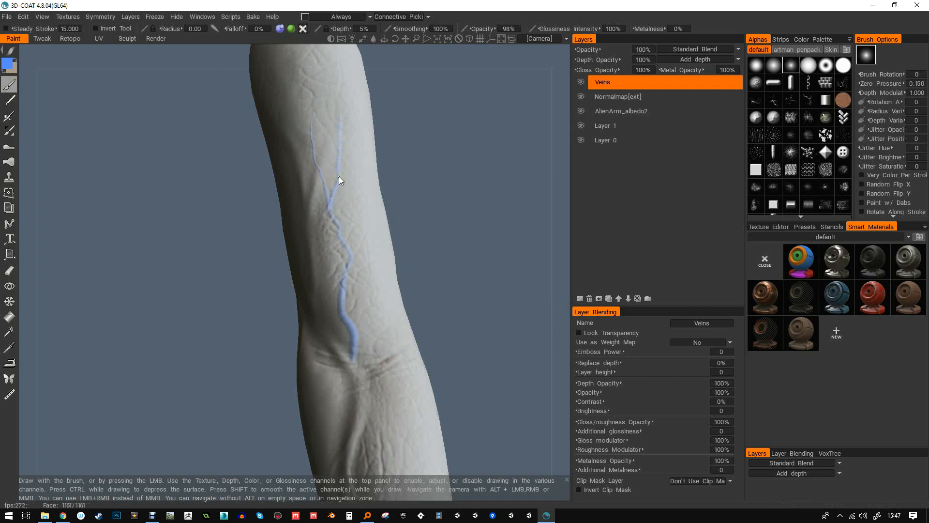
{"action": "scroll", "coordinate": [382, 135], "scroll_direction": "down", "scroll_amount": 5}
{"action": "left_click_drag", "start_coordinate": [382, 135], "coordinate": [384, 201]}
{"action": "scroll", "coordinate": [344, 222], "scroll_direction": "up", "scroll_amount": 6}
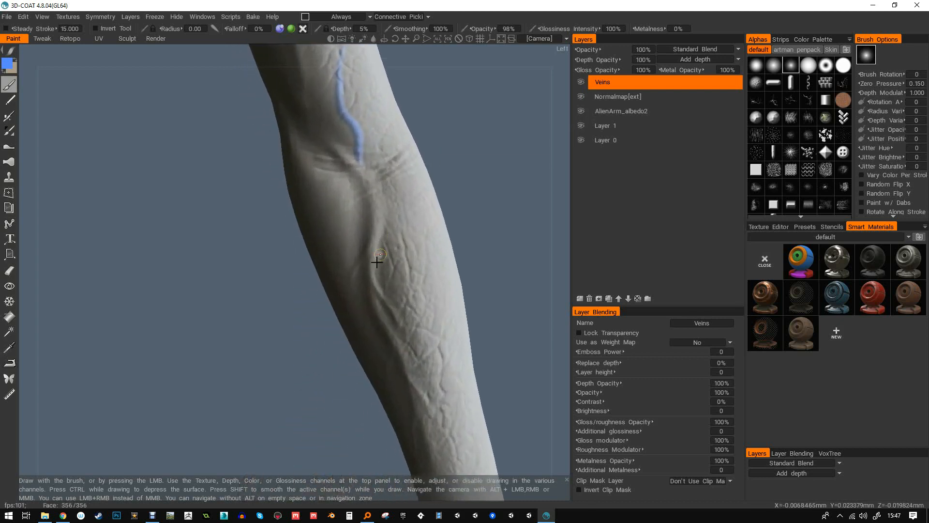
{"action": "left_click_drag", "start_coordinate": [349, 141], "coordinate": [359, 152]}
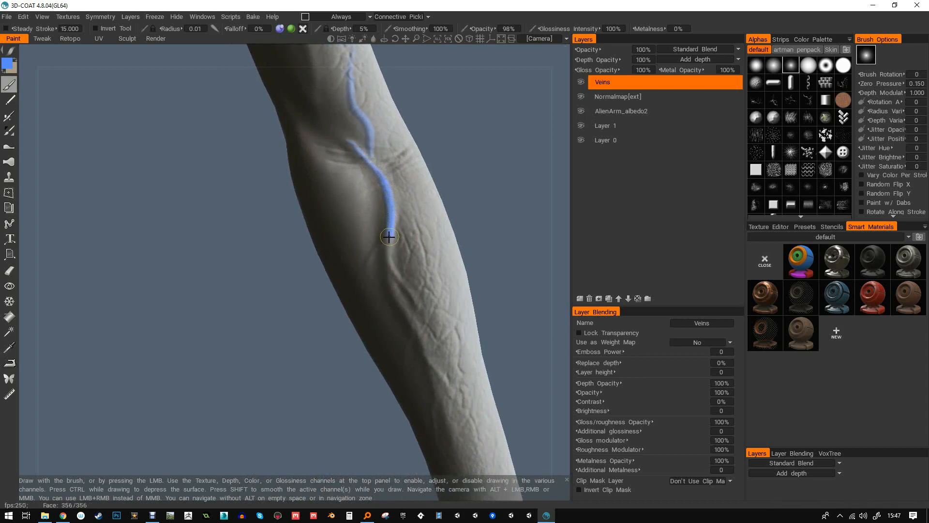
{"action": "key", "text": "ctrl+z"}
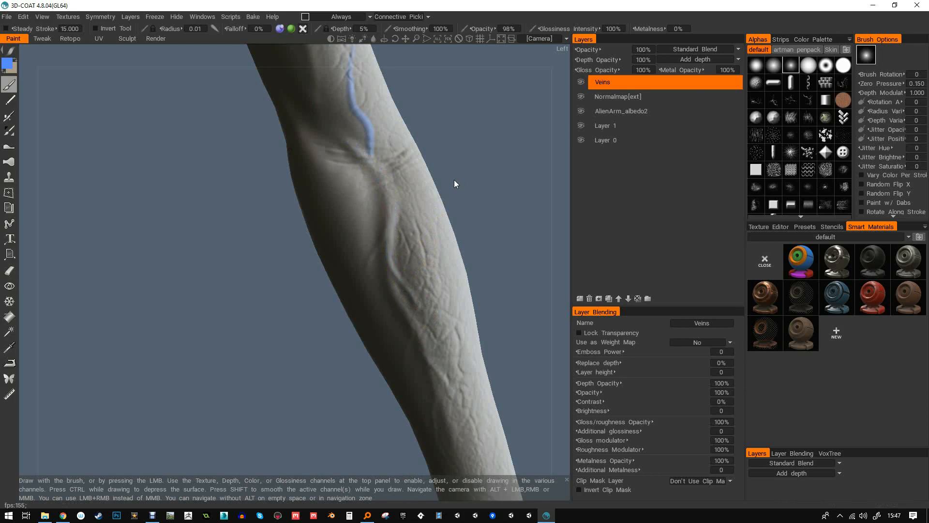
- With depth painting off, paint a flat blue vein from the elbow crease down the forearm, deepening it with the blue darkened to 62% lightness
{"action": "left_click", "coordinate": [281, 29]}
{"action": "left_click", "coordinate": [284, 44]}
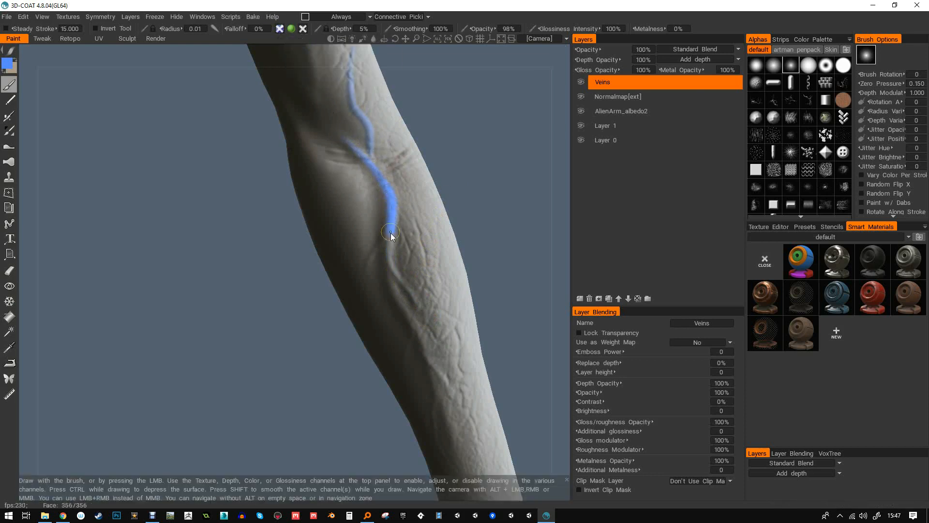
{"action": "left_click", "coordinate": [8, 63]}
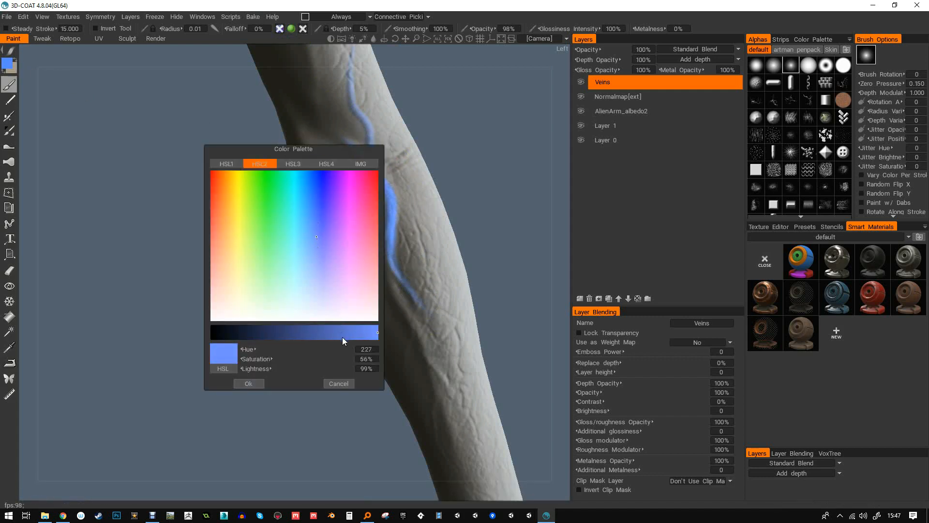
{"action": "left_click_drag", "start_coordinate": [342, 335], "coordinate": [317, 333]}
{"action": "left_click", "coordinate": [254, 384]}
{"action": "mouse_move", "coordinate": [390, 262]}
{"action": "left_mouse_down"}
{"action": "mouse_move", "coordinate": [425, 316]}
{"action": "mouse_move", "coordinate": [395, 209]}
{"action": "left_mouse_up"}
{"action": "right_click_drag", "start_coordinate": [411, 187], "coordinate": [400, 197], "text": "alt"}
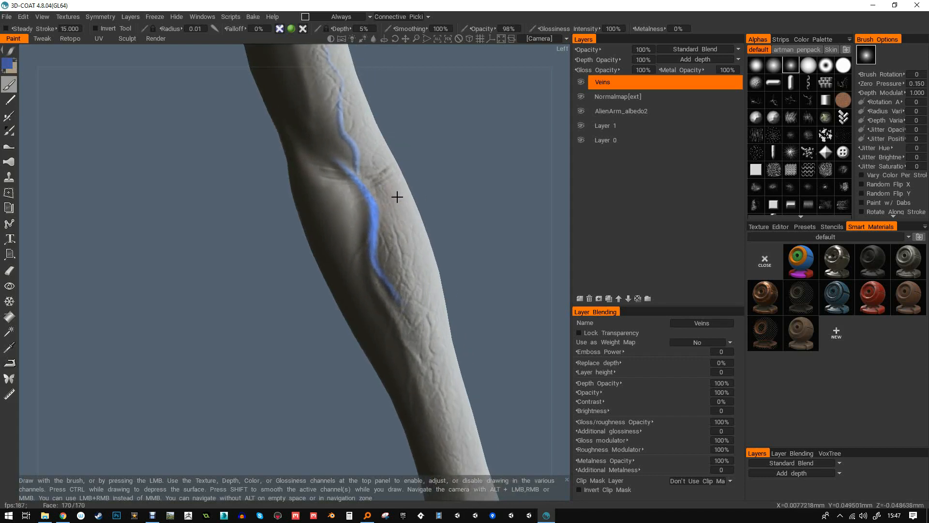
- Examine the raised and flat veins around the whole arm in several shading display modes
{"action": "key", "text": "2"}
{"action": "mouse_move", "coordinate": [420, 199]}
{"action": "left_mouse_down", "text": "alt"}
{"action": "mouse_move", "coordinate": [344, 175]}
{"action": "mouse_move", "coordinate": [406, 207]}
{"action": "mouse_move", "coordinate": [376, 235]}
{"action": "mouse_move", "coordinate": [399, 223]}
{"action": "mouse_move", "coordinate": [360, 211]}
{"action": "mouse_move", "coordinate": [431, 190]}
{"action": "mouse_move", "coordinate": [425, 206]}
{"action": "left_mouse_up", "text": "alt"}
{"action": "key", "text": "3"}
{"action": "mouse_move", "coordinate": [492, 173]}
{"action": "left_mouse_down", "text": "alt"}
{"action": "mouse_move", "coordinate": [409, 187]}
{"action": "mouse_move", "coordinate": [360, 225]}
{"action": "left_mouse_up", "text": "alt"}
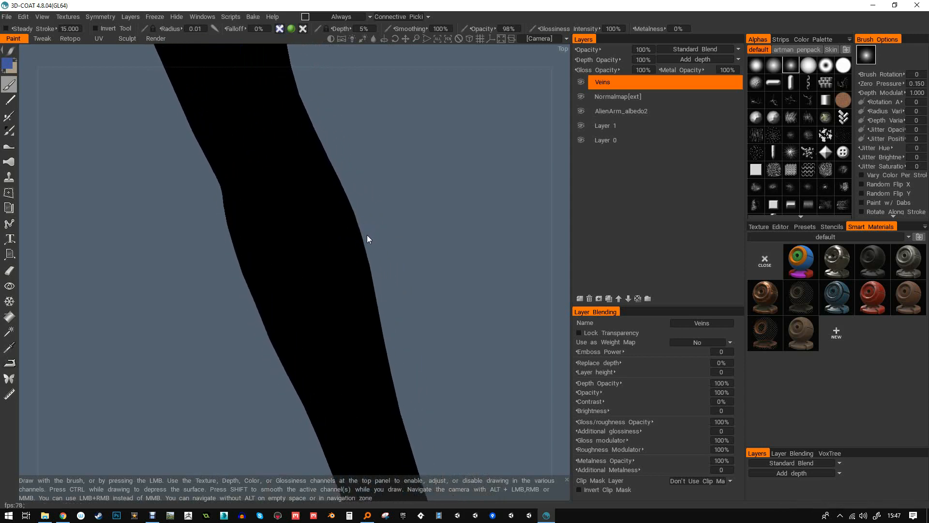
{"action": "key", "text": "5"}
{"action": "mouse_move", "coordinate": [369, 236]}
{"action": "left_mouse_down", "text": "alt"}
{"action": "mouse_move", "coordinate": [391, 224]}
{"action": "mouse_move", "coordinate": [377, 216]}
{"action": "mouse_move", "coordinate": [378, 224]}
{"action": "left_mouse_up", "text": "alt"}
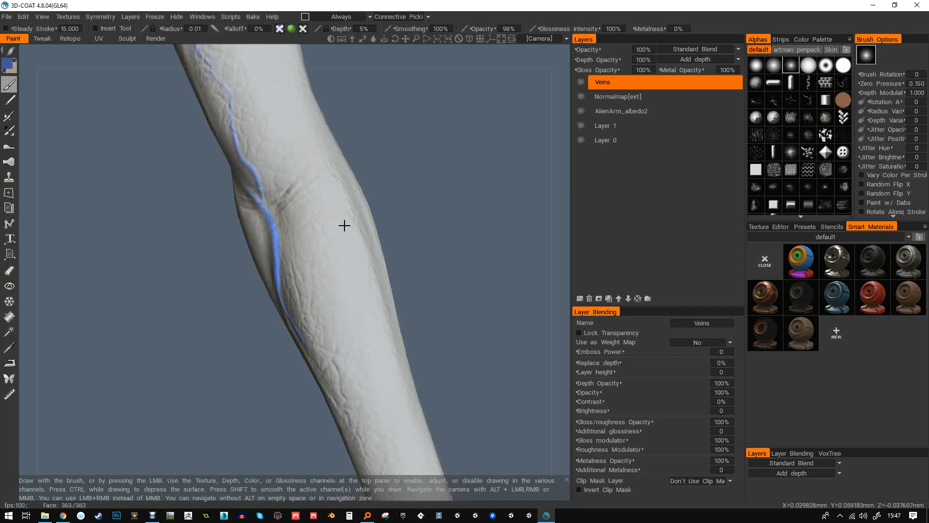
{"action": "left_click_drag", "start_coordinate": [342, 228], "coordinate": [388, 211], "text": "alt"}
{"action": "right_click_drag", "start_coordinate": [389, 211], "coordinate": [349, 220], "text": "alt"}
{"action": "left_click_drag", "start_coordinate": [348, 220], "coordinate": [315, 256], "text": "alt"}
{"action": "middle_click_drag", "start_coordinate": [315, 256], "coordinate": [338, 201], "text": "alt"}
{"action": "mouse_move", "coordinate": [337, 202]}
{"action": "left_mouse_down", "text": "alt"}
{"action": "mouse_move", "coordinate": [383, 208]}
{"action": "mouse_move", "coordinate": [479, 186]}
{"action": "mouse_move", "coordinate": [471, 168]}
{"action": "mouse_move", "coordinate": [301, 177]}
{"action": "mouse_move", "coordinate": [271, 210]}
{"action": "mouse_move", "coordinate": [302, 256]}
{"action": "mouse_move", "coordinate": [344, 244]}
{"action": "mouse_move", "coordinate": [385, 271]}
{"action": "mouse_move", "coordinate": [393, 235]}
{"action": "mouse_move", "coordinate": [379, 207]}
{"action": "mouse_move", "coordinate": [364, 220]}
{"action": "mouse_move", "coordinate": [393, 228]}
{"action": "mouse_move", "coordinate": [415, 255]}
{"action": "mouse_move", "coordinate": [521, 160]}
{"action": "left_mouse_up", "text": "alt"}
{"action": "key", "text": "w"}
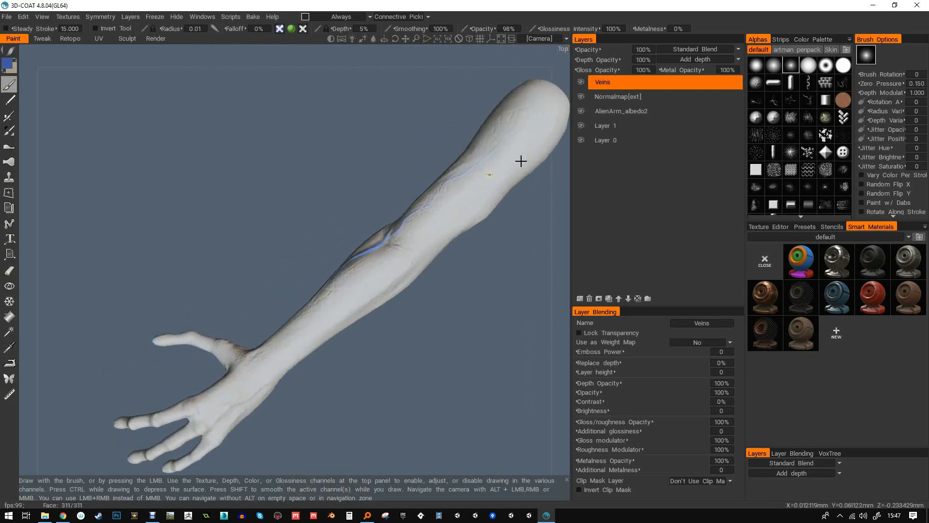
- Add a new layer directly above the normal map layer and name it BaseTone
{"action": "left_click", "coordinate": [611, 97]}
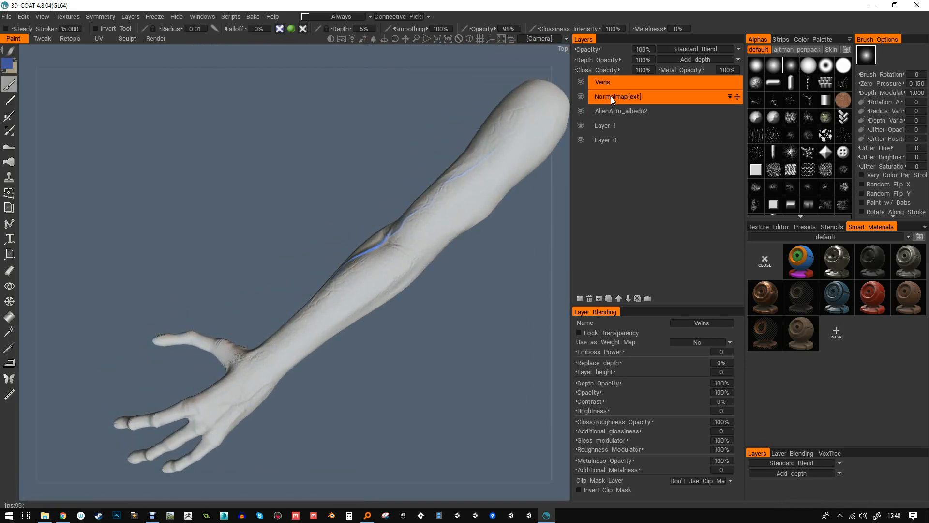
{"action": "left_click", "coordinate": [581, 298]}
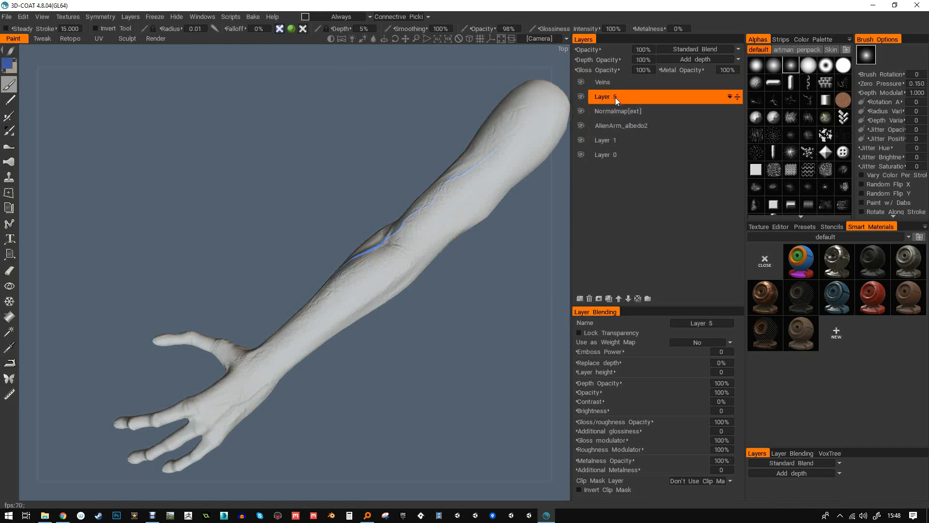
{"action": "double_click", "coordinate": [616, 96]}
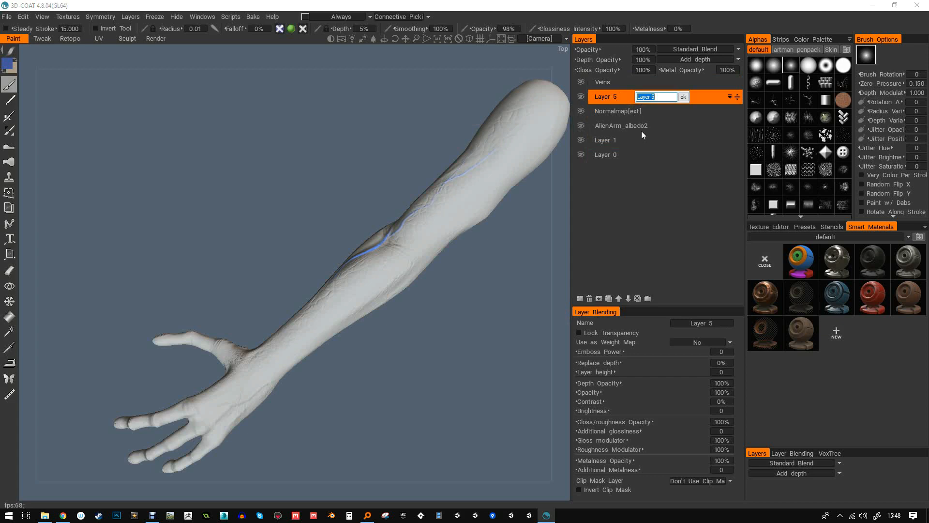
{"action": "type", "text": "Base"}
{"action": "type", "text": "Tone"}
{"action": "key", "text": "Return"}
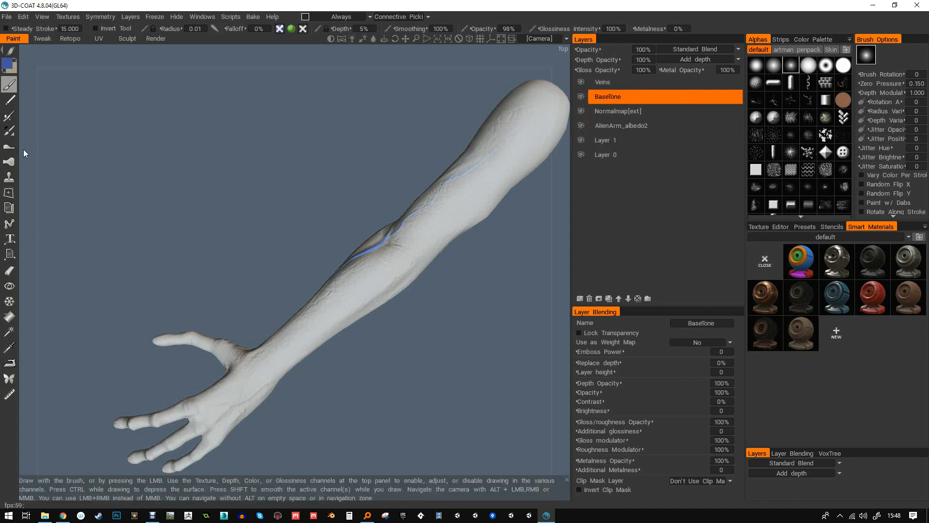
- Set the paint colour to a muted green with hue 119, saturation 36% and lightness 51%
{"action": "left_click", "coordinate": [8, 64]}
{"action": "mouse_move", "coordinate": [293, 223]}
{"action": "left_mouse_down"}
{"action": "mouse_move", "coordinate": [292, 235]}
{"action": "mouse_move", "coordinate": [279, 224]}
{"action": "left_mouse_up"}
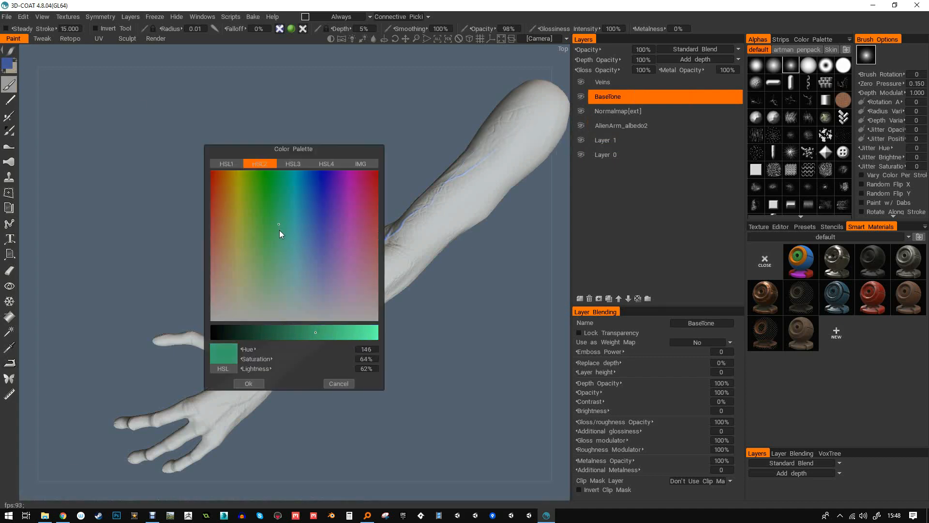
{"action": "left_click", "coordinate": [297, 332]}
{"action": "left_click", "coordinate": [267, 265]}
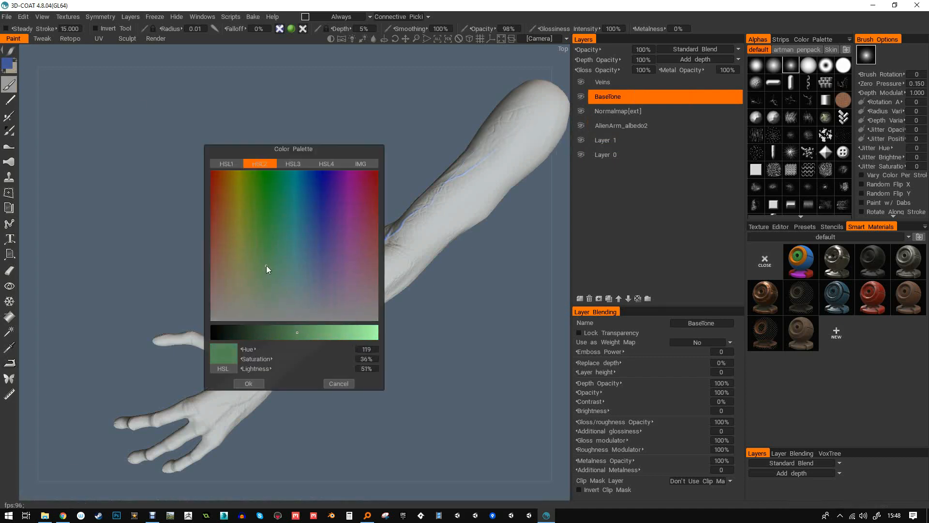
{"action": "left_click", "coordinate": [258, 383]}
- Fill the whole BaseTone layer with the green paint colour
{"action": "left_click", "coordinate": [10, 317]}
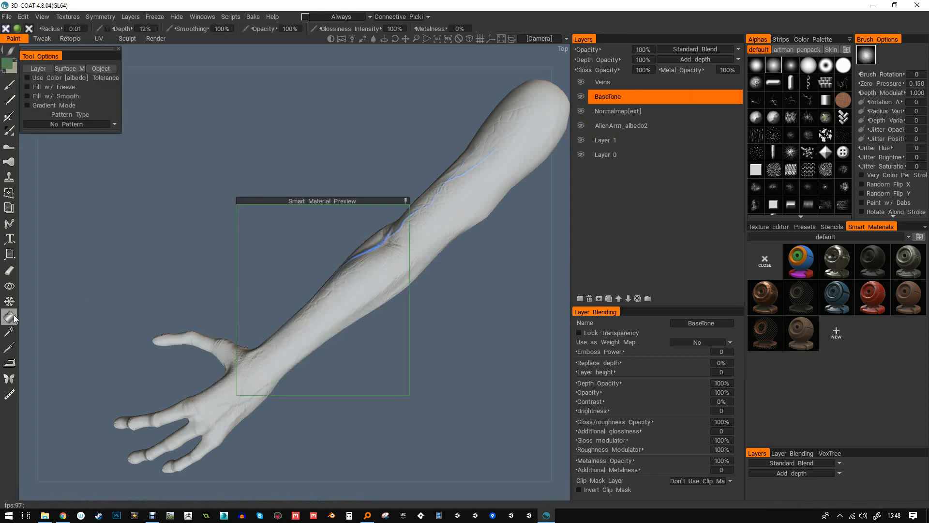
{"action": "left_click", "coordinate": [42, 69]}
{"action": "left_click", "coordinate": [227, 288]}
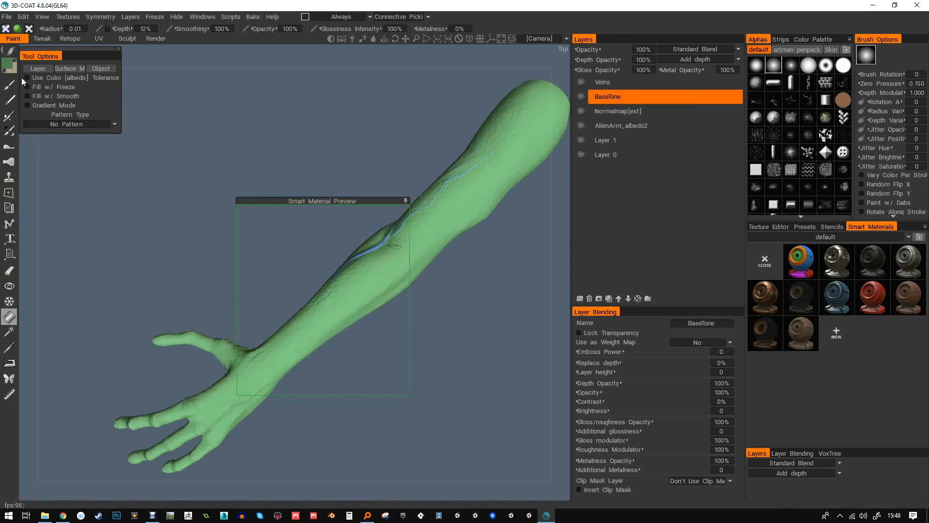
- Return to the paint brush and toggle the Veins layer's visibility to compare the green arm with and without the veins
{"action": "left_click", "coordinate": [9, 84]}
{"action": "mouse_move", "coordinate": [81, 127]}
{"action": "left_mouse_down"}
{"action": "mouse_move", "coordinate": [263, 129]}
{"action": "mouse_move", "coordinate": [394, 198]}
{"action": "mouse_move", "coordinate": [301, 230]}
{"action": "mouse_move", "coordinate": [369, 169]}
{"action": "mouse_move", "coordinate": [386, 165]}
{"action": "mouse_move", "coordinate": [321, 205]}
{"action": "mouse_move", "coordinate": [320, 238]}
{"action": "mouse_move", "coordinate": [282, 244]}
{"action": "mouse_move", "coordinate": [292, 254]}
{"action": "mouse_move", "coordinate": [450, 146]}
{"action": "mouse_move", "coordinate": [417, 182]}
{"action": "mouse_move", "coordinate": [343, 203]}
{"action": "left_mouse_up"}
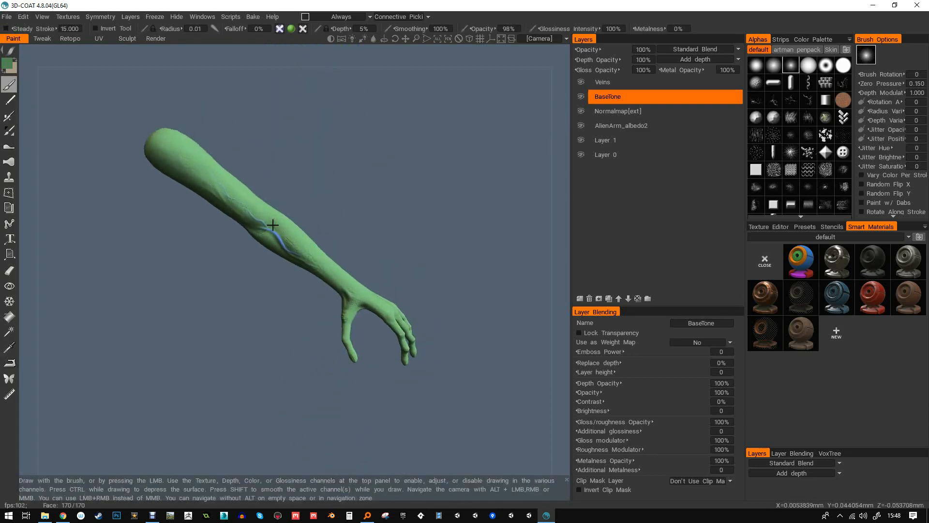
{"action": "scroll", "coordinate": [283, 215], "scroll_direction": "up", "scroll_amount": 3}
{"action": "middle_click_drag", "start_coordinate": [283, 215], "coordinate": [335, 264], "text": "alt"}
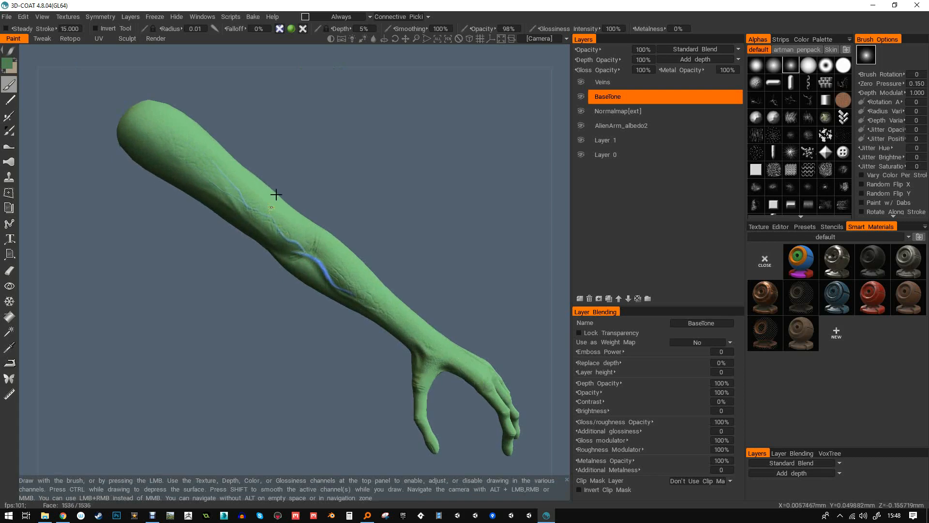
{"action": "left_click", "coordinate": [581, 81]}
{"action": "left_click", "coordinate": [582, 81]}
{"action": "left_click", "coordinate": [582, 82]}
{"action": "left_click", "coordinate": [582, 82]}
{"action": "left_click", "coordinate": [582, 82]}
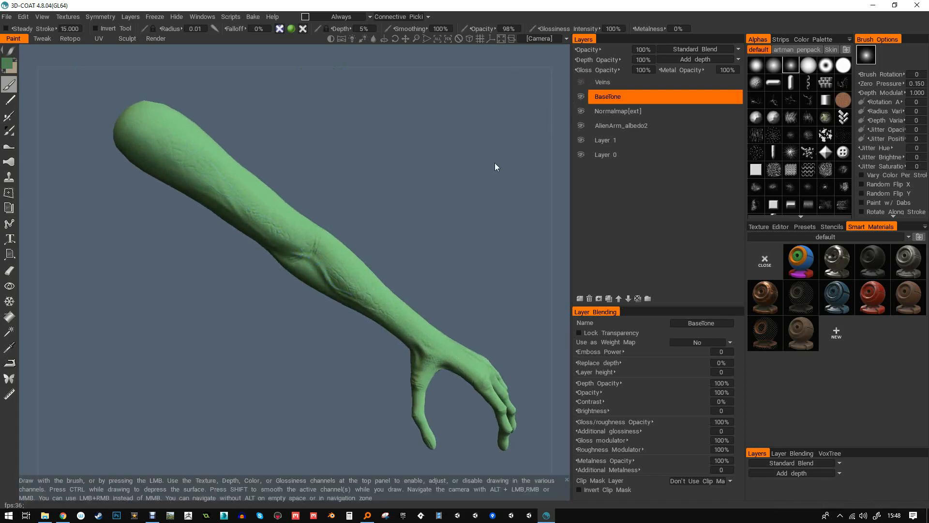
- Hide the normal map layer, show the Veins layer, and inspect the veins around the elbow
{"action": "left_click", "coordinate": [581, 110]}
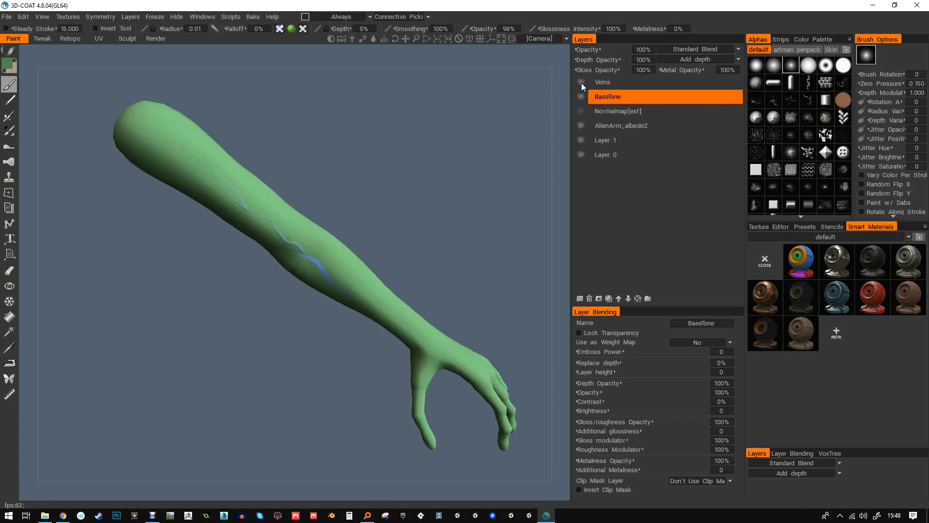
{"action": "left_click_drag", "start_coordinate": [316, 257], "coordinate": [312, 223], "text": "alt"}
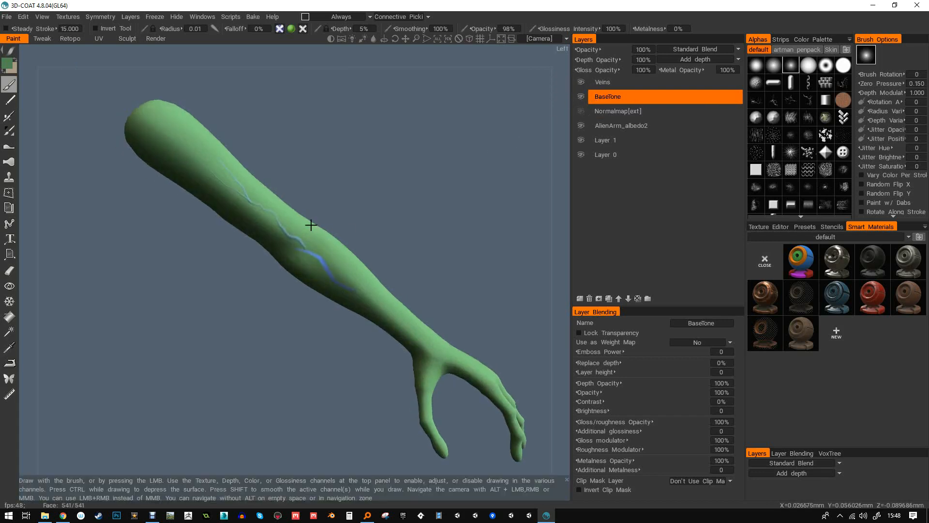
{"action": "right_click_drag", "start_coordinate": [312, 223], "coordinate": [367, 216], "text": "alt"}
{"action": "middle_click_drag", "start_coordinate": [318, 217], "coordinate": [338, 257], "text": "alt"}
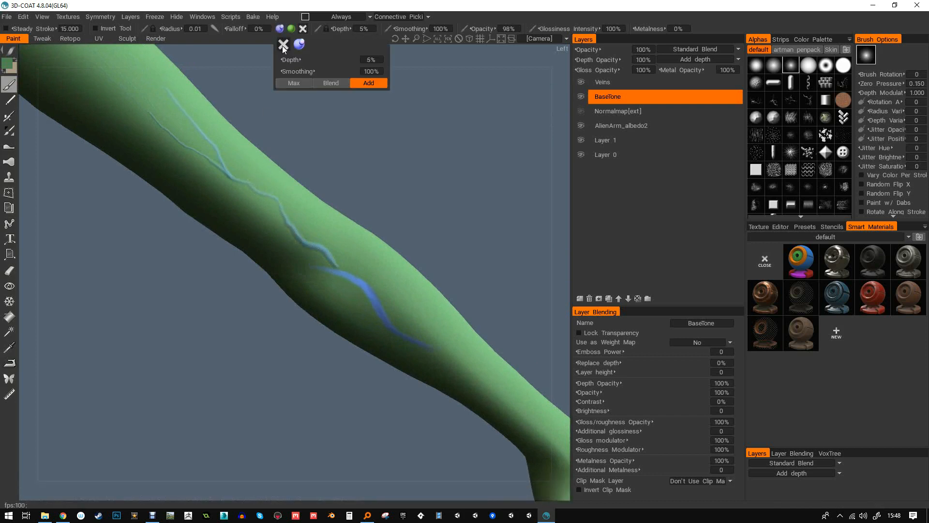
- Turn depth painting back on and make Veins the active layer
{"action": "left_click", "coordinate": [280, 28]}
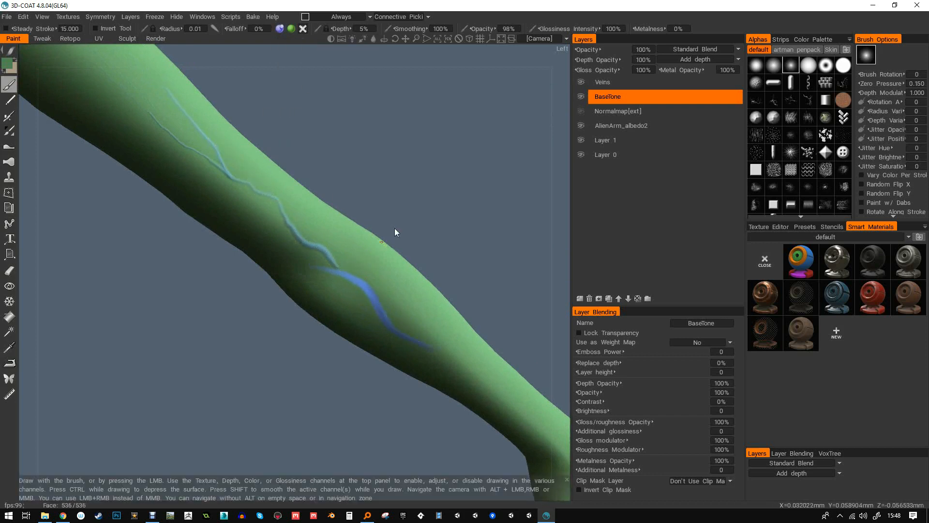
{"action": "left_click_drag", "start_coordinate": [394, 228], "coordinate": [415, 180], "text": "alt"}
{"action": "left_click", "coordinate": [603, 82]}
{"action": "left_click_drag", "start_coordinate": [518, 113], "coordinate": [369, 209]}
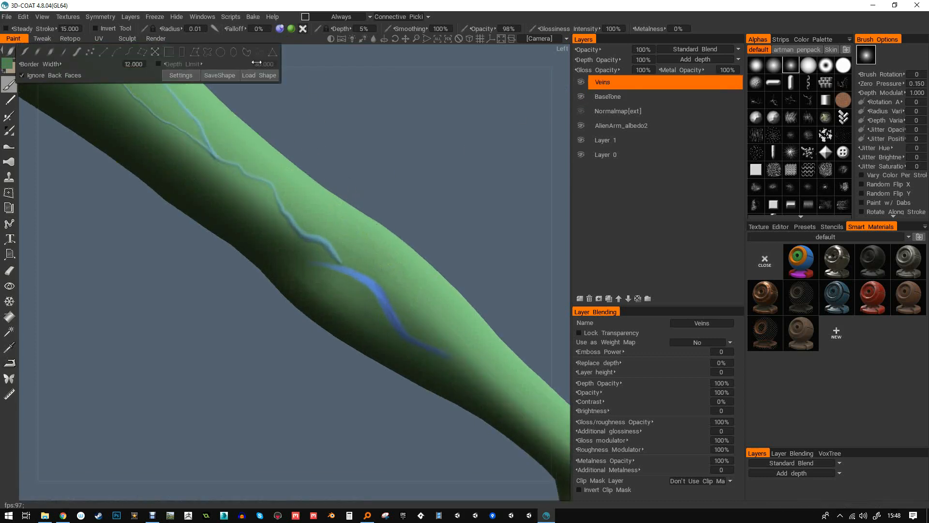
- Set the paint colour to a very pale, near-white pink
{"action": "left_click", "coordinate": [12, 66]}
{"action": "left_click", "coordinate": [299, 171]}
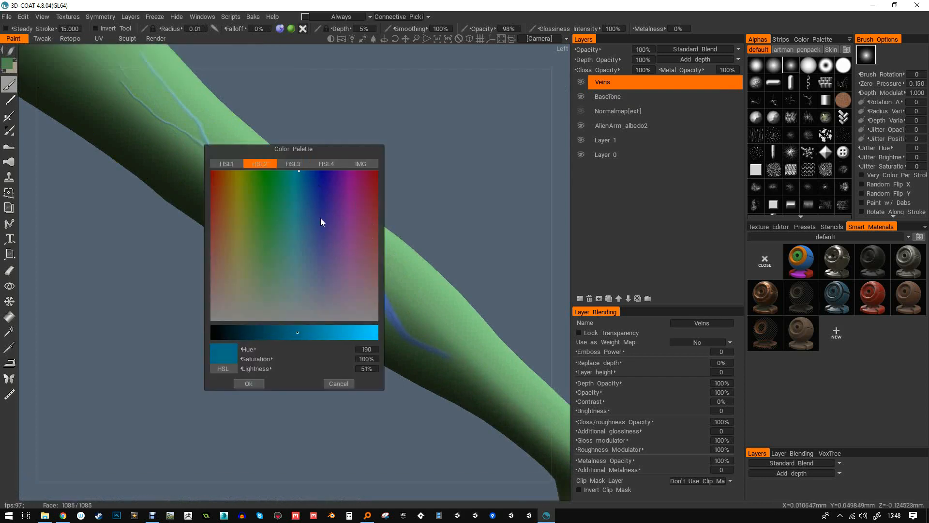
{"action": "left_click", "coordinate": [377, 332]}
{"action": "left_click", "coordinate": [317, 312]}
{"action": "left_click", "coordinate": [367, 301]}
{"action": "left_click", "coordinate": [250, 383]}
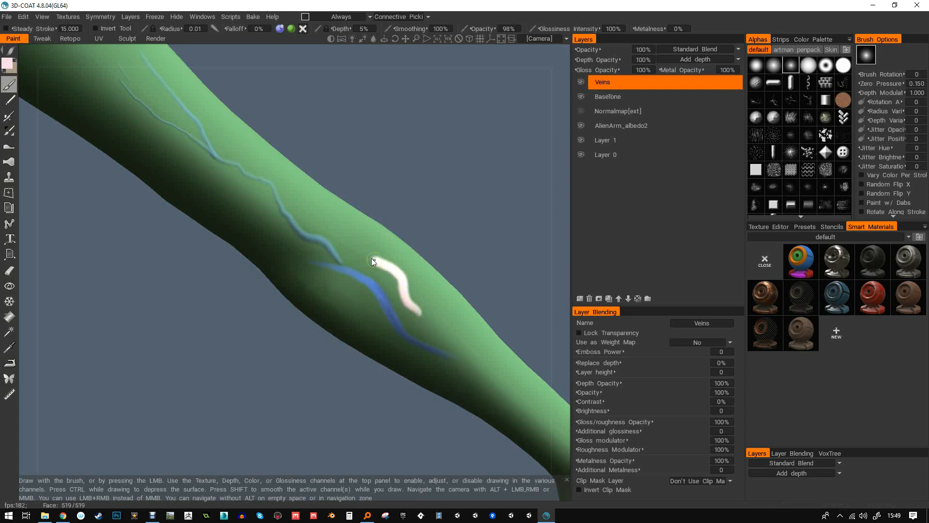
- Raise the brush depth to 49% and paint raised wavy lines and curved stripes from below the elbow down the forearm
{"action": "left_click_drag", "start_coordinate": [351, 28], "coordinate": [384, 31]}
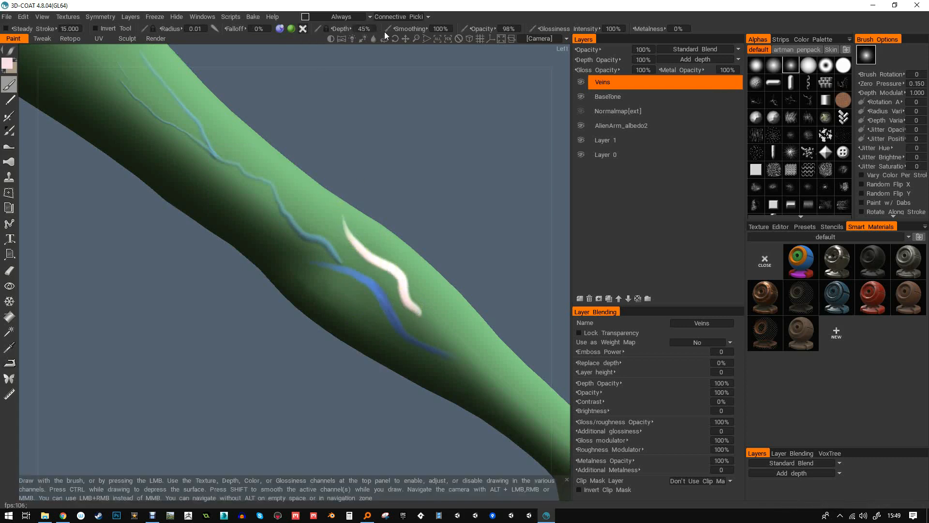
{"action": "left_click_drag", "start_coordinate": [380, 249], "coordinate": [347, 227], "text": "alt"}
{"action": "mouse_move", "coordinate": [398, 289]}
{"action": "left_mouse_down"}
{"action": "mouse_move", "coordinate": [344, 212]}
{"action": "mouse_move", "coordinate": [310, 195]}
{"action": "mouse_move", "coordinate": [309, 224]}
{"action": "left_mouse_up"}
{"action": "left_click_drag", "start_coordinate": [370, 255], "coordinate": [339, 183]}
{"action": "mouse_move", "coordinate": [374, 238]}
{"action": "left_mouse_down", "text": "alt"}
{"action": "mouse_move", "coordinate": [375, 262]}
{"action": "mouse_move", "coordinate": [377, 208]}
{"action": "left_mouse_up", "text": "alt"}
{"action": "mouse_move", "coordinate": [423, 249]}
{"action": "left_mouse_down", "text": "alt"}
{"action": "mouse_move", "coordinate": [356, 232]}
{"action": "mouse_move", "coordinate": [311, 270]}
{"action": "mouse_move", "coordinate": [348, 213]}
{"action": "left_mouse_up", "text": "alt"}
{"action": "left_click_drag", "start_coordinate": [344, 310], "coordinate": [369, 257]}
{"action": "left_click_drag", "start_coordinate": [367, 332], "coordinate": [411, 291]}
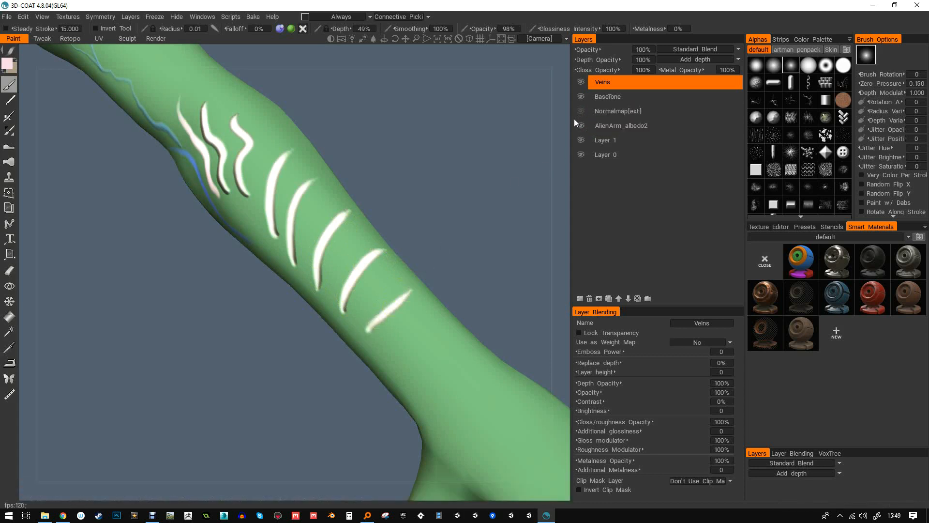
- Show the normal map layer again and examine the raised pale stripes together with the skin detail around the arm
{"action": "left_click", "coordinate": [580, 112]}
{"action": "right_click_drag", "start_coordinate": [443, 97], "coordinate": [399, 186], "text": "alt"}
{"action": "mouse_move", "coordinate": [399, 186]}
{"action": "left_mouse_down", "text": "alt"}
{"action": "mouse_move", "coordinate": [459, 147]}
{"action": "mouse_move", "coordinate": [470, 249]}
{"action": "mouse_move", "coordinate": [384, 287]}
{"action": "mouse_move", "coordinate": [426, 218]}
{"action": "mouse_move", "coordinate": [424, 177]}
{"action": "mouse_move", "coordinate": [392, 280]}
{"action": "mouse_move", "coordinate": [374, 269]}
{"action": "mouse_move", "coordinate": [327, 280]}
{"action": "mouse_move", "coordinate": [205, 240]}
{"action": "mouse_move", "coordinate": [318, 234]}
{"action": "mouse_move", "coordinate": [247, 209]}
{"action": "mouse_move", "coordinate": [270, 238]}
{"action": "mouse_move", "coordinate": [276, 196]}
{"action": "mouse_move", "coordinate": [407, 142]}
{"action": "mouse_move", "coordinate": [411, 266]}
{"action": "mouse_move", "coordinate": [332, 327]}
{"action": "mouse_move", "coordinate": [382, 230]}
{"action": "mouse_move", "coordinate": [317, 227]}
{"action": "mouse_move", "coordinate": [369, 257]}
{"action": "mouse_move", "coordinate": [303, 315]}
{"action": "mouse_move", "coordinate": [512, 168]}
{"action": "left_mouse_up", "text": "alt"}
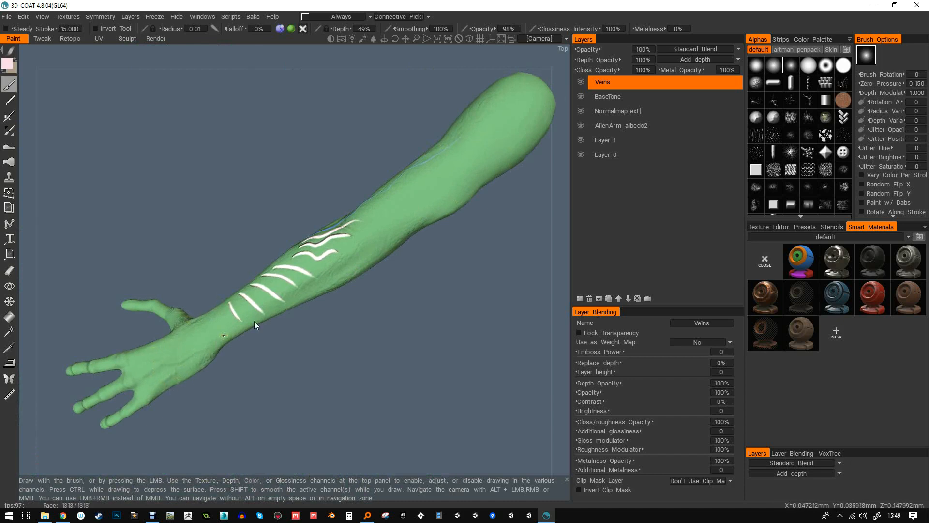
{"action": "left_click_drag", "start_coordinate": [357, 229], "coordinate": [334, 268], "text": "alt"}
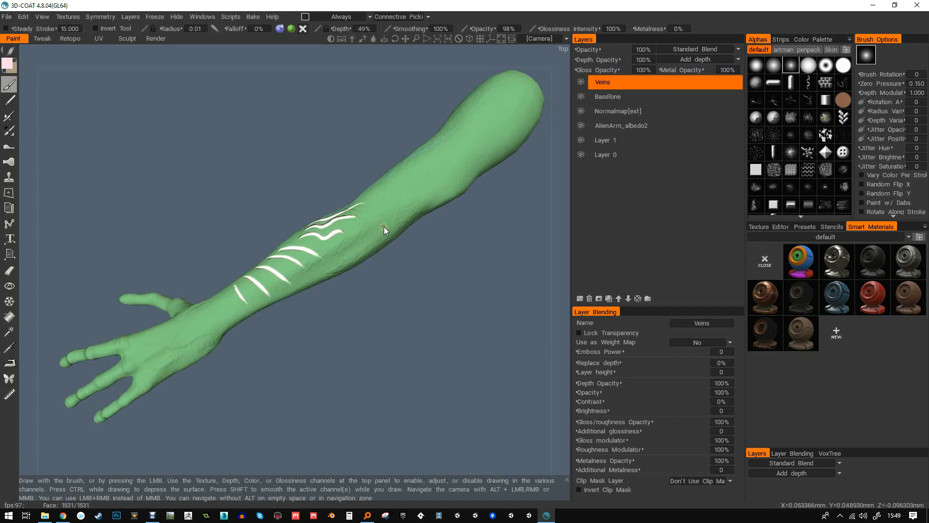
{"action": "left_click_drag", "start_coordinate": [384, 227], "coordinate": [364, 216], "text": "alt"}
{"action": "right_click_drag", "start_coordinate": [326, 235], "coordinate": [387, 196], "text": "alt"}
{"action": "middle_click_drag", "start_coordinate": [275, 258], "coordinate": [392, 226], "text": "alt"}
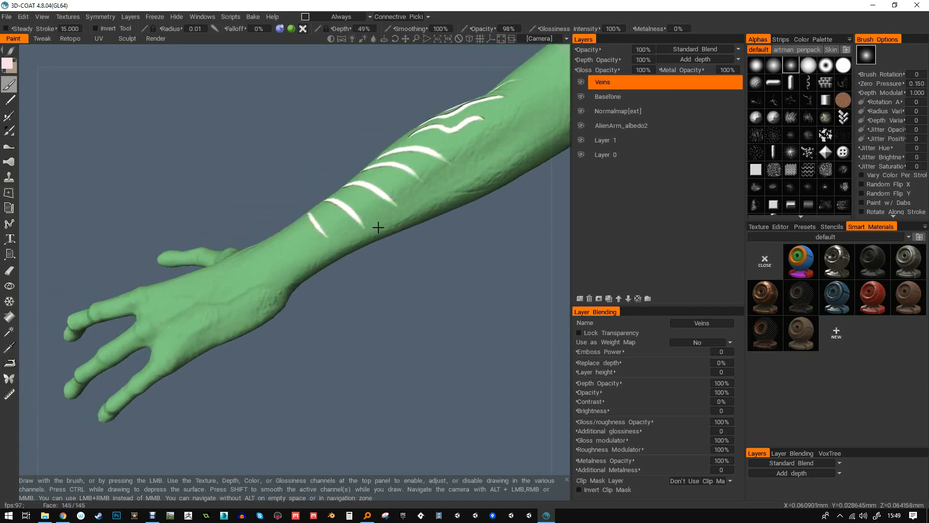
{"action": "right_click_drag", "start_coordinate": [392, 226], "coordinate": [388, 235], "text": "alt"}
{"action": "left_click_drag", "start_coordinate": [388, 234], "coordinate": [413, 237], "text": "alt"}
{"action": "middle_click_drag", "start_coordinate": [412, 237], "coordinate": [363, 249], "text": "alt"}
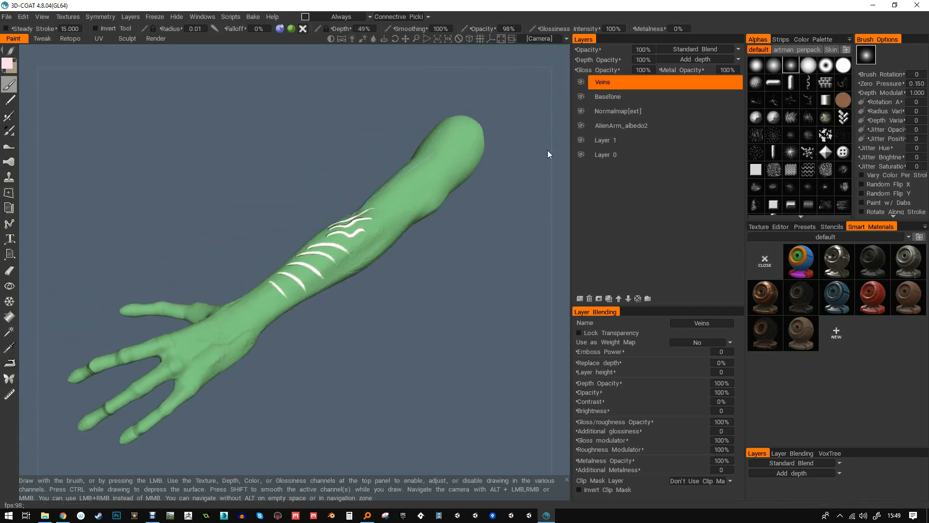
- Calculate a curvature map of the arm with 1024 samples, long-range radius 50, long-range intensity 20 and local intensity 100
{"action": "middle_click_drag", "start_coordinate": [414, 212], "coordinate": [425, 194], "text": "alt"}
{"action": "left_click_drag", "start_coordinate": [504, 124], "coordinate": [510, 138], "text": "alt"}
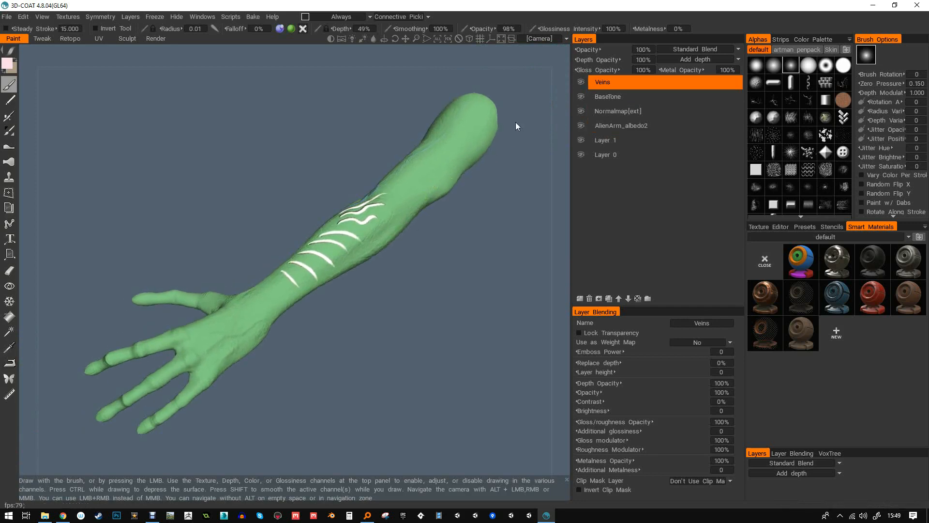
{"action": "left_click", "coordinate": [106, 16]}
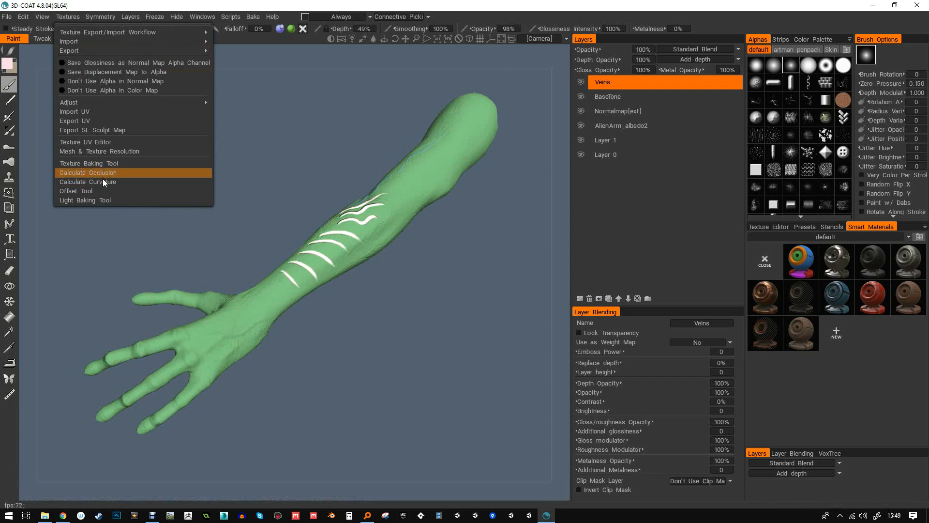
{"action": "left_click", "coordinate": [105, 183]}
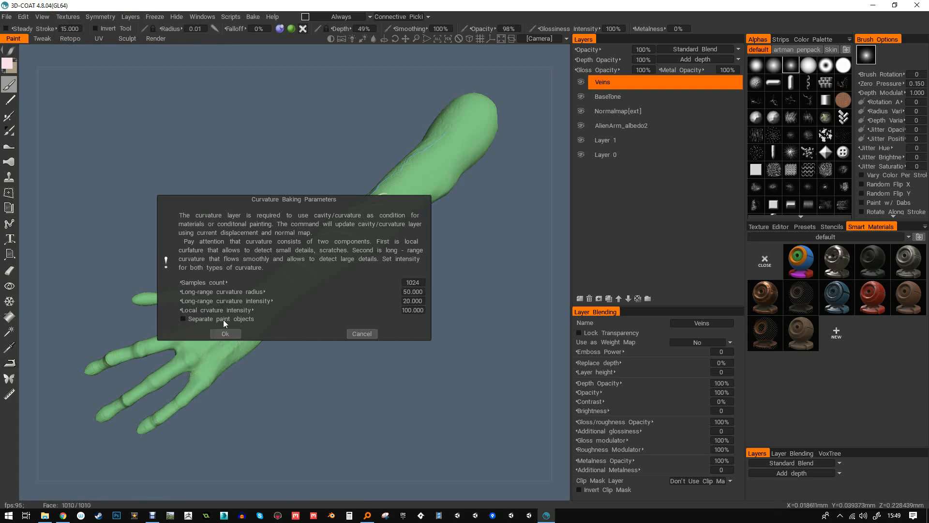
{"action": "left_click", "coordinate": [235, 333]}
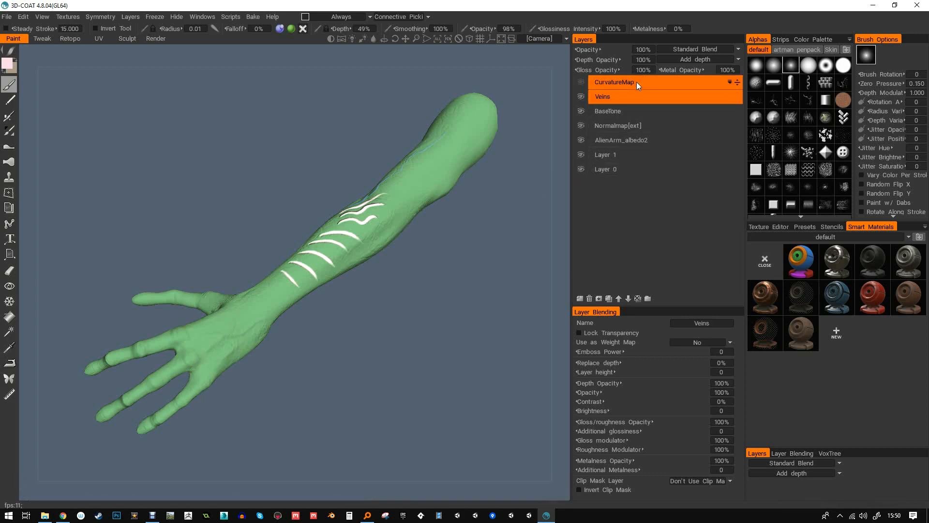
- Make the CurvatureMap layer active and visible, and examine the curvature shading along the arm
{"action": "left_click", "coordinate": [643, 81]}
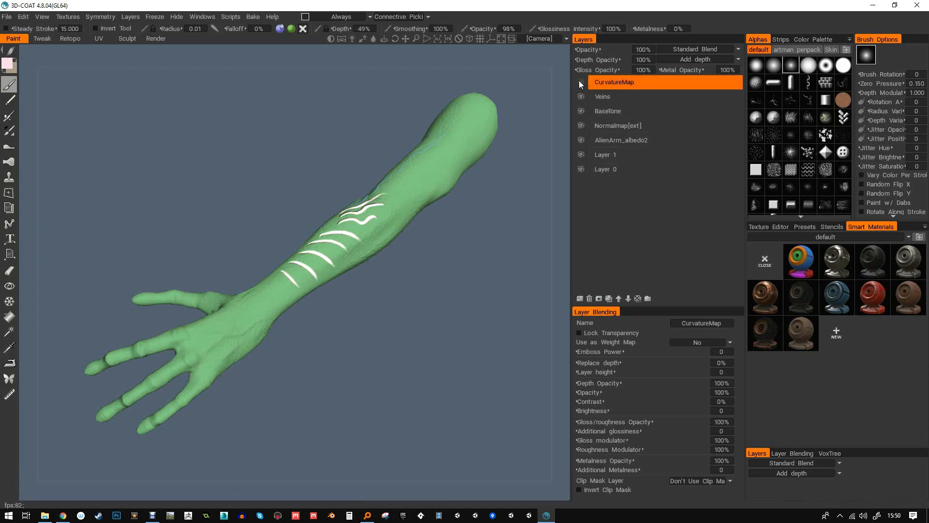
{"action": "left_click", "coordinate": [582, 82]}
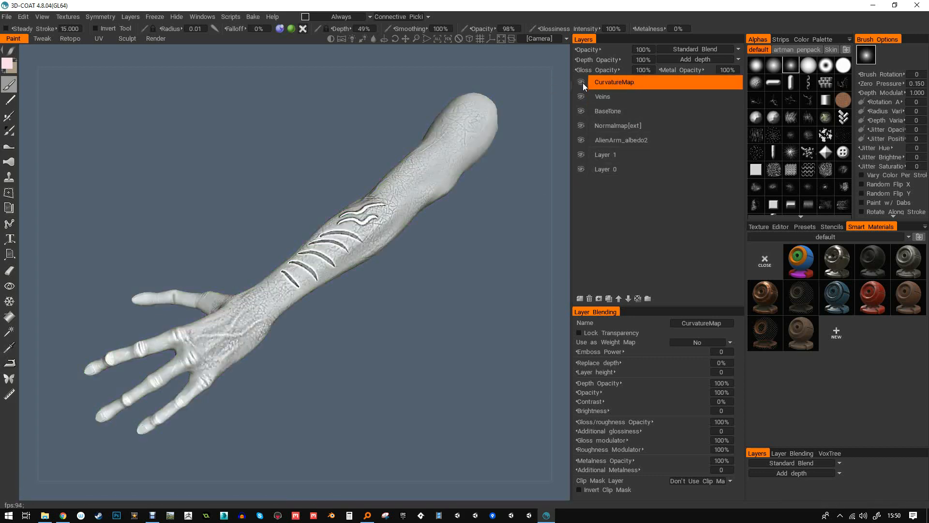
{"action": "left_click_drag", "start_coordinate": [550, 124], "coordinate": [309, 125]}
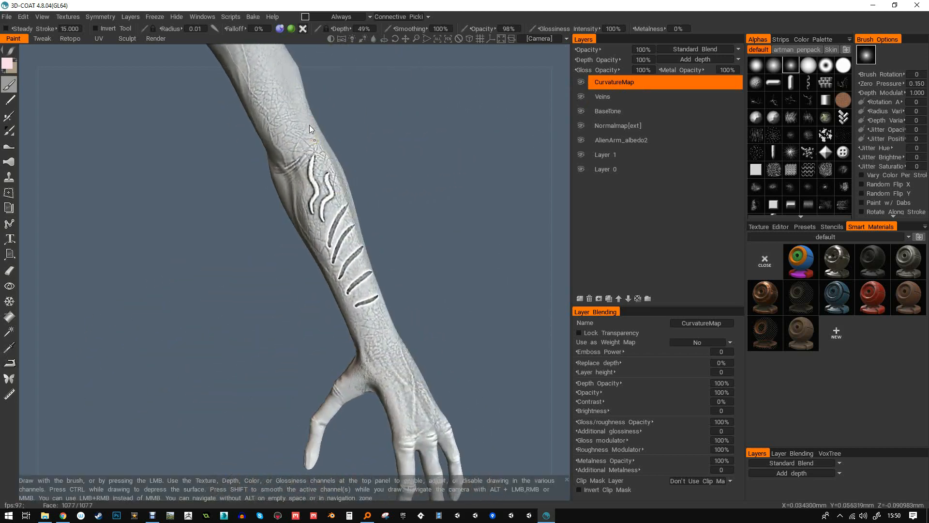
{"action": "left_click_drag", "start_coordinate": [402, 283], "coordinate": [373, 304]}
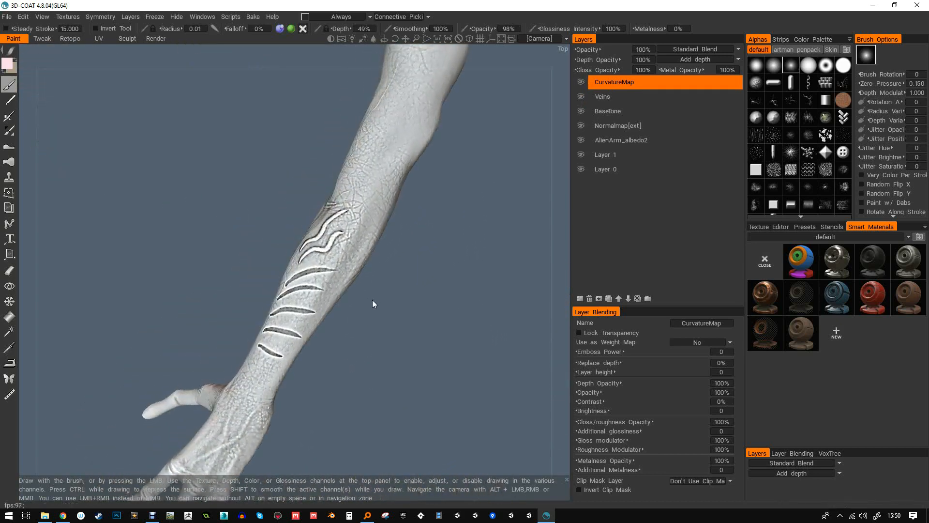
- Set the CurvatureMap layer to Overlay blending with 20% opacity
{"action": "left_click", "coordinate": [693, 50]}
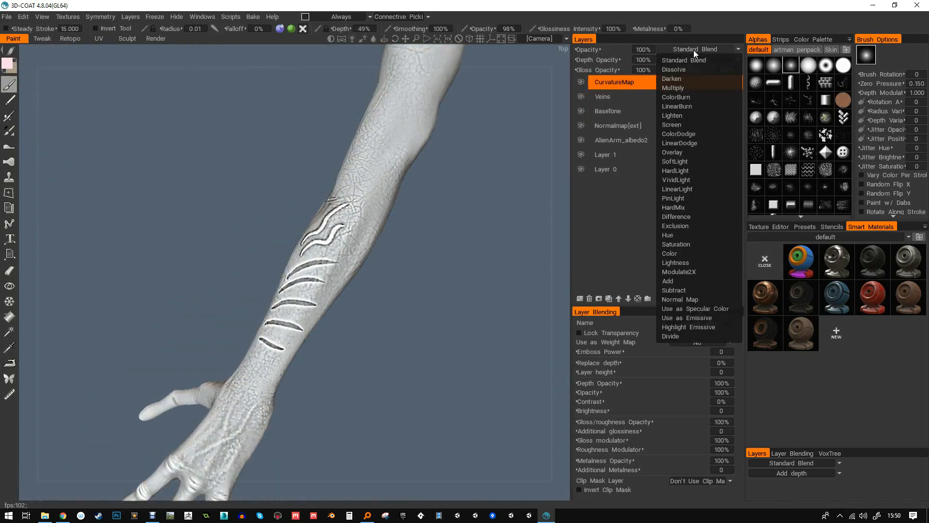
{"action": "left_click", "coordinate": [678, 154]}
{"action": "left_click", "coordinate": [650, 54]}
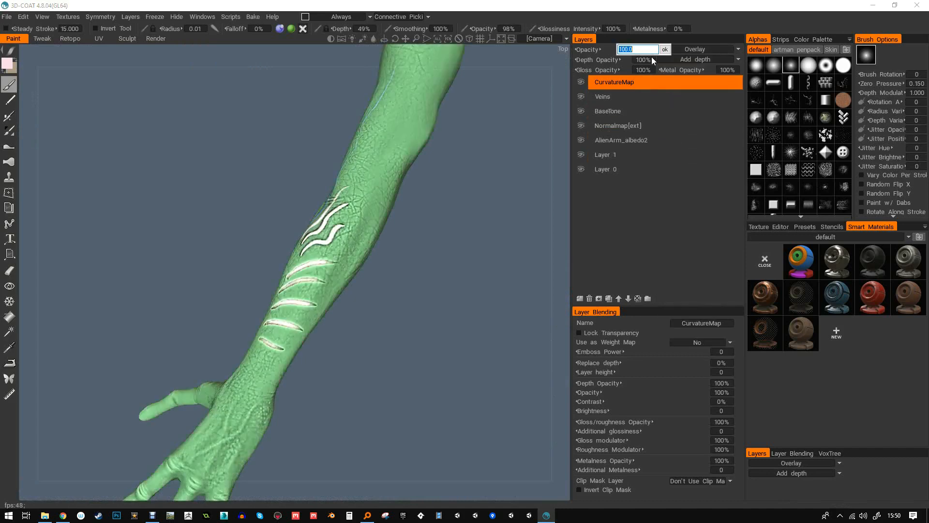
{"action": "type", "text": "20"}
{"action": "key", "text": "Return"}
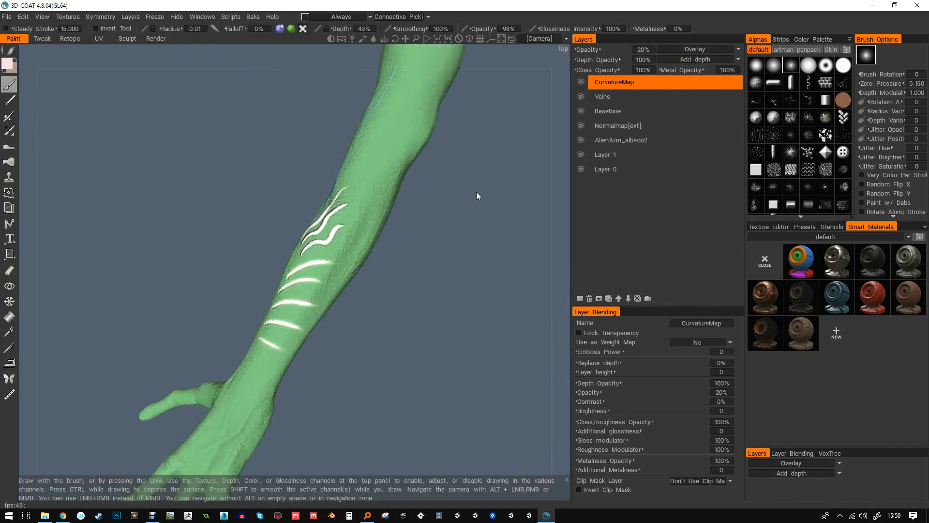
- Compare the striped forearm up close with the CurvatureMap layer hidden and shown
{"action": "left_click_drag", "start_coordinate": [483, 179], "coordinate": [469, 242]}
{"action": "right_click_drag", "start_coordinate": [469, 242], "coordinate": [455, 186]}
{"action": "right_click_drag", "start_coordinate": [363, 157], "coordinate": [421, 195], "text": "alt"}
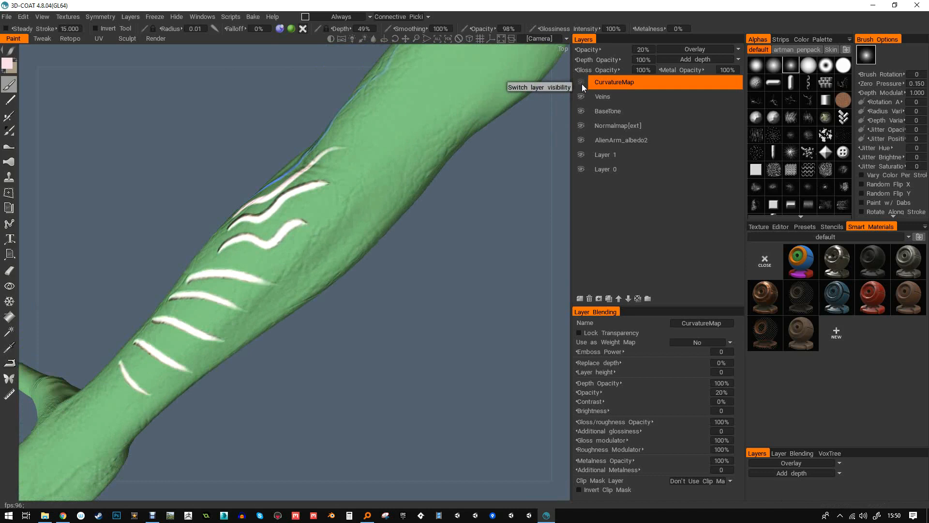
{"action": "left_click", "coordinate": [583, 83]}
{"action": "left_click_drag", "start_coordinate": [363, 166], "coordinate": [484, 160], "text": "alt"}
{"action": "left_click", "coordinate": [649, 60]}
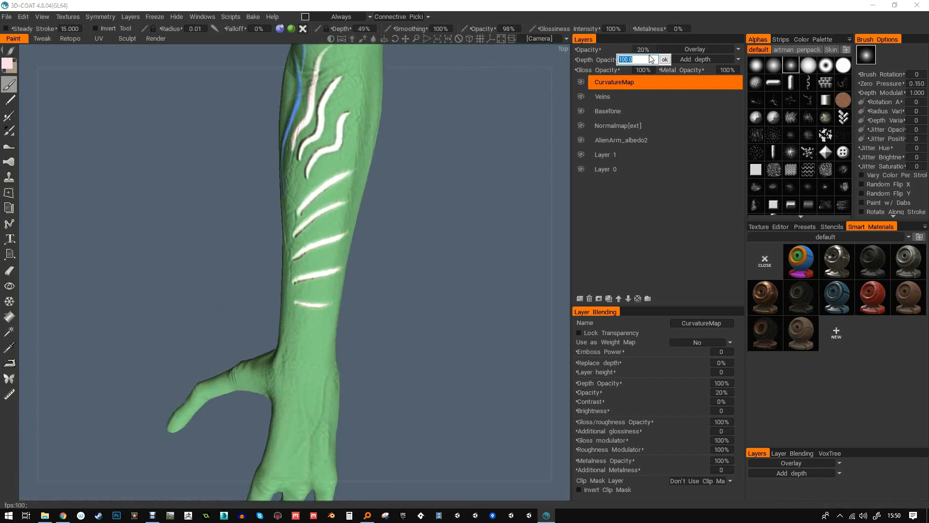
{"action": "left_click", "coordinate": [663, 60]}
- Raise the CurvatureMap layer's opacity to 50% and check the effect on the arm
{"action": "left_click", "coordinate": [653, 54]}
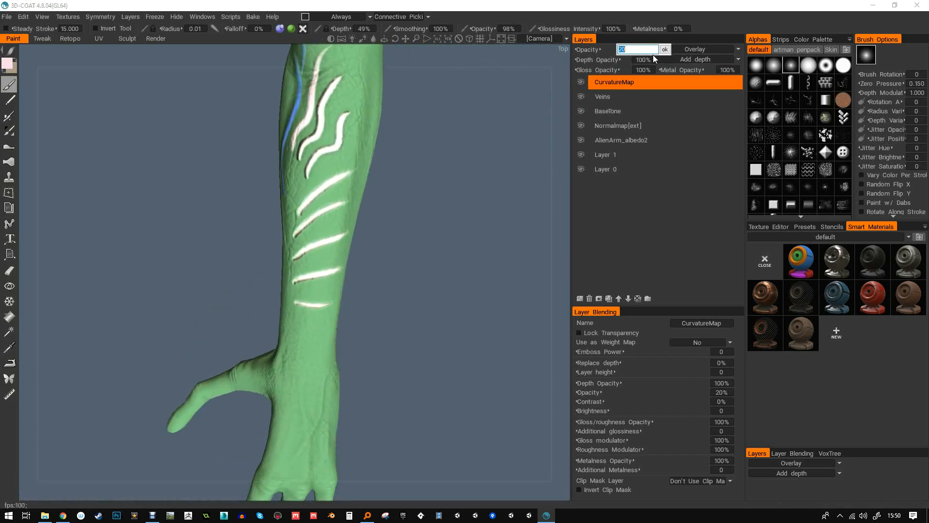
{"action": "type", "text": "50"}
{"action": "key", "text": "Return"}
{"action": "left_click_drag", "start_coordinate": [513, 164], "coordinate": [471, 208]}
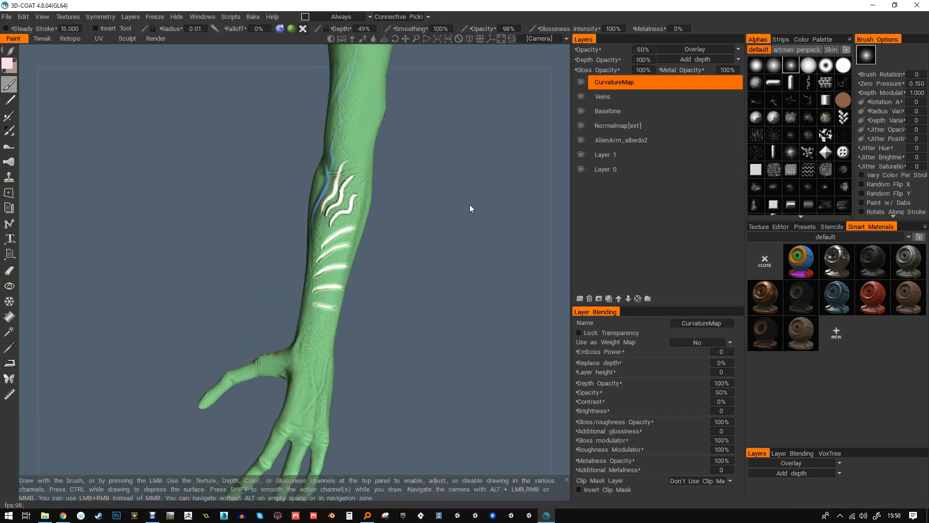
- Set the CurvatureMap layer's opacity to 100% and check the effect on the forearm and hand
{"action": "left_click", "coordinate": [647, 50]}
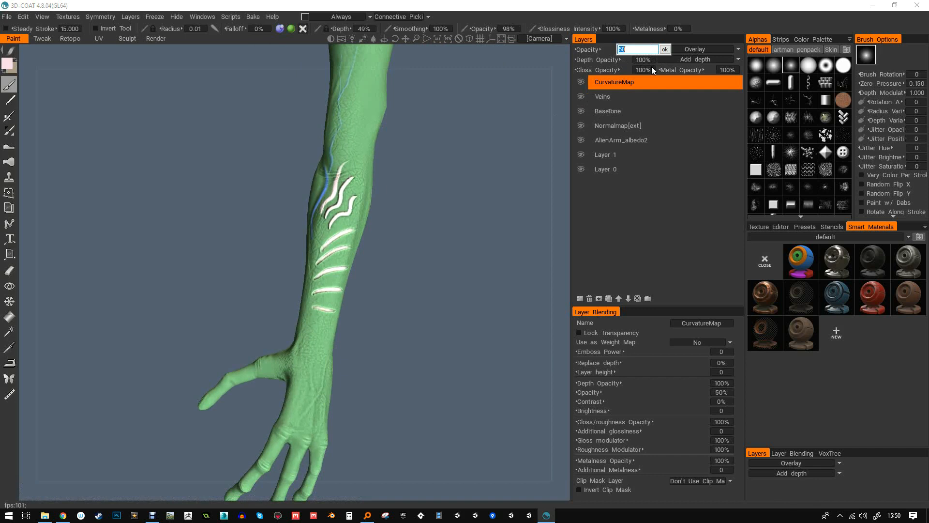
{"action": "key", "text": "Escape"}
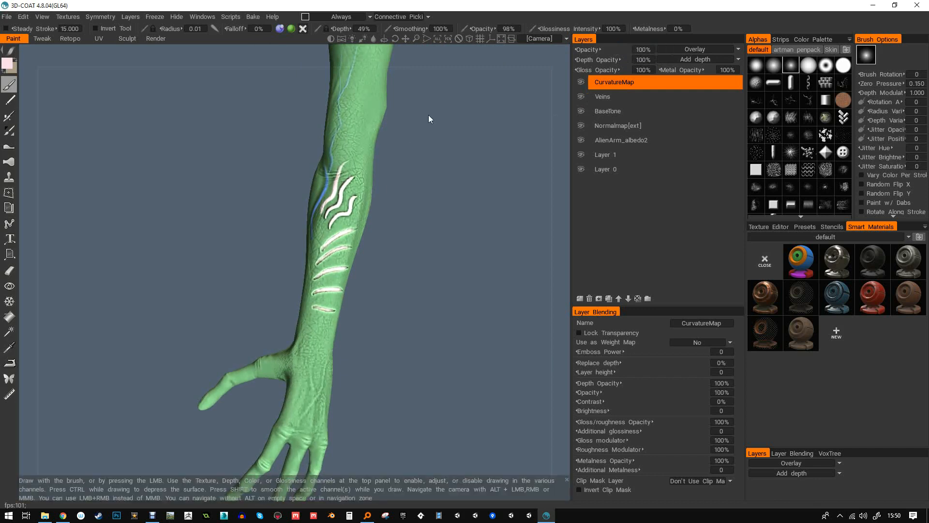
{"action": "left_click_drag", "start_coordinate": [362, 214], "coordinate": [299, 245]}
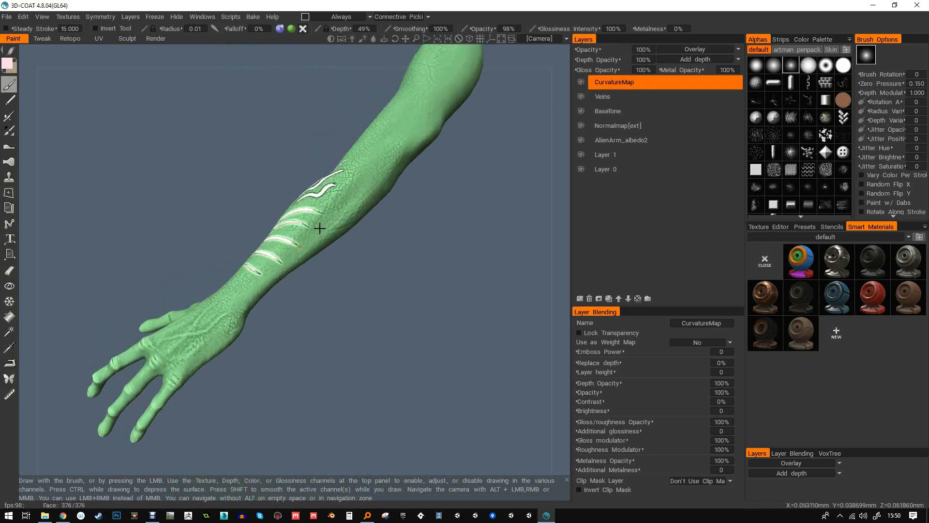
{"action": "left_click_drag", "start_coordinate": [456, 130], "coordinate": [561, 95]}
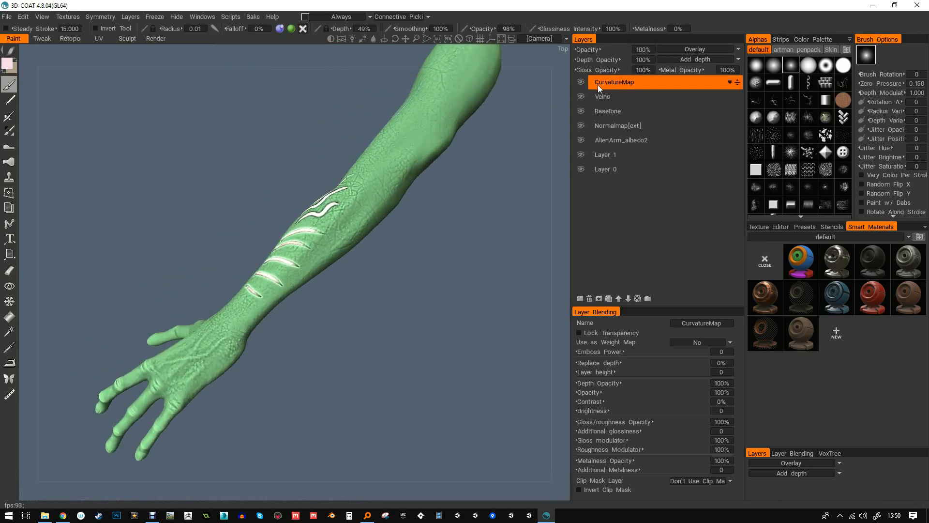
- Return the CurvatureMap layer to Standard Blend and inspect the curvature of the skin wrinkles and painted stripes up close
{"action": "left_click", "coordinate": [692, 49]}
{"action": "left_click", "coordinate": [688, 59]}
{"action": "scroll", "coordinate": [430, 167], "scroll_direction": "up", "scroll_amount": 5}
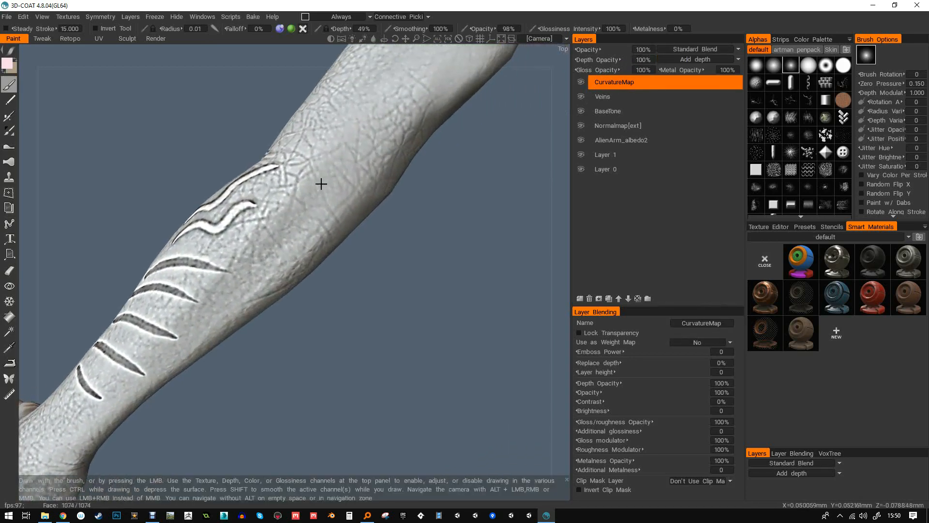
{"action": "scroll", "coordinate": [316, 174], "scroll_direction": "up", "scroll_amount": 2}
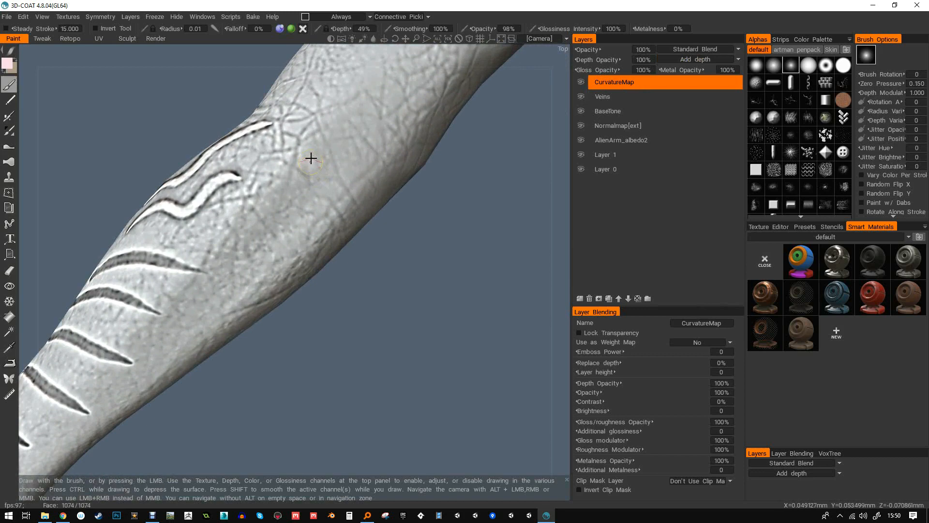
{"action": "scroll", "coordinate": [322, 169], "scroll_direction": "down", "scroll_amount": 2}
{"action": "scroll", "coordinate": [334, 183], "scroll_direction": "up", "scroll_amount": 8}
{"action": "scroll", "coordinate": [338, 170], "scroll_direction": "down", "scroll_amount": 8}
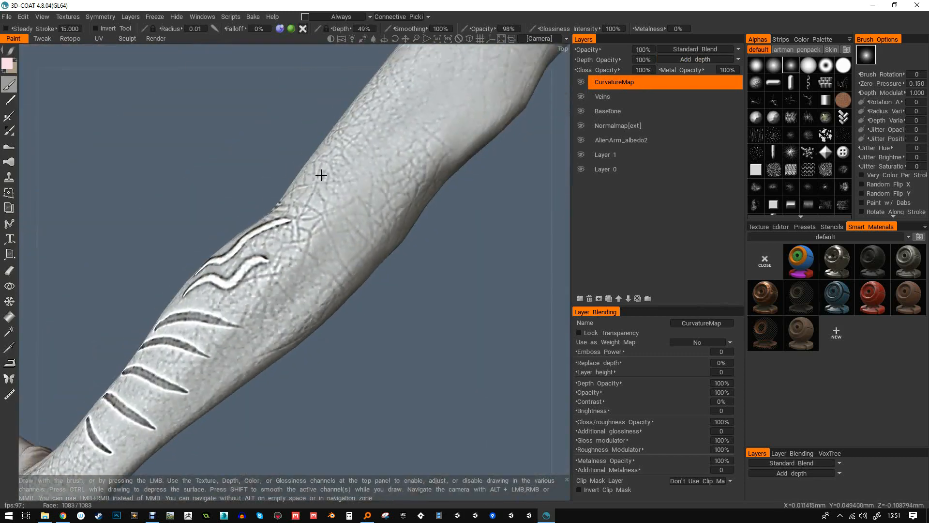
{"action": "scroll", "coordinate": [324, 178], "scroll_direction": "up", "scroll_amount": 1}
{"action": "left_click_drag", "start_coordinate": [292, 250], "coordinate": [315, 292], "text": "alt"}
{"action": "right_click_drag", "start_coordinate": [292, 321], "coordinate": [297, 374], "text": "alt"}
{"action": "middle_click_drag", "start_coordinate": [307, 344], "coordinate": [357, 284], "text": "alt"}
{"action": "left_click_drag", "start_coordinate": [357, 284], "coordinate": [364, 320], "text": "alt"}
{"action": "scroll", "coordinate": [402, 222], "scroll_direction": "down", "scroll_amount": 5}
{"action": "right_click_drag", "start_coordinate": [364, 321], "coordinate": [402, 285], "text": "alt"}
{"action": "middle_click_drag", "start_coordinate": [402, 286], "coordinate": [337, 290], "text": "alt"}
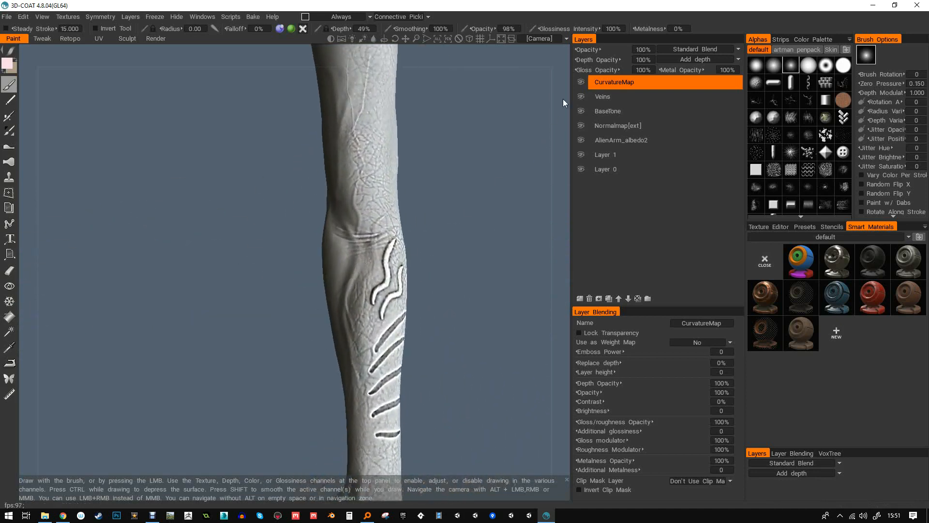
- Hide the normal map layer and examine the curvature map's contribution over the whole arm
{"action": "left_click", "coordinate": [580, 125]}
{"action": "left_click_drag", "start_coordinate": [389, 231], "coordinate": [344, 254], "text": "alt"}
{"action": "right_click_drag", "start_coordinate": [344, 253], "coordinate": [316, 270], "text": "alt"}
{"action": "middle_click_drag", "start_coordinate": [315, 269], "coordinate": [326, 258], "text": "alt"}
{"action": "left_click_drag", "start_coordinate": [326, 258], "coordinate": [376, 230], "text": "alt"}
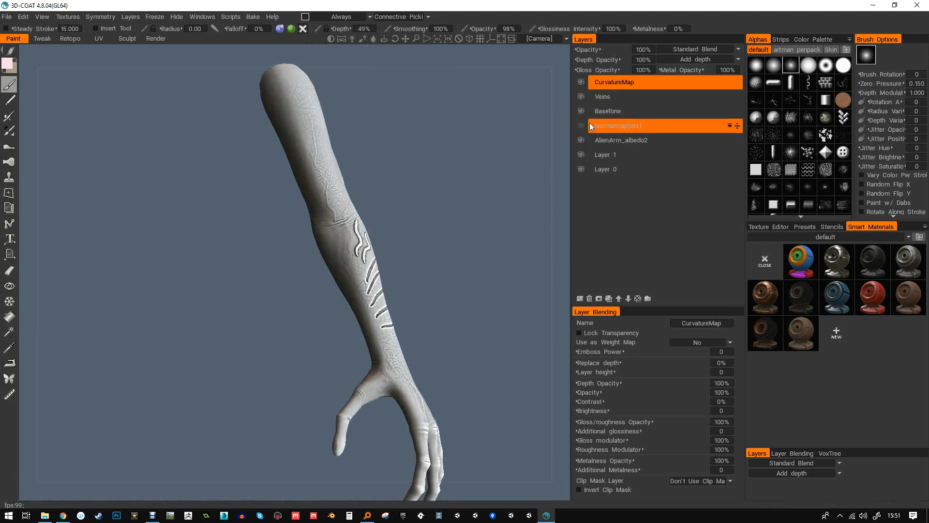
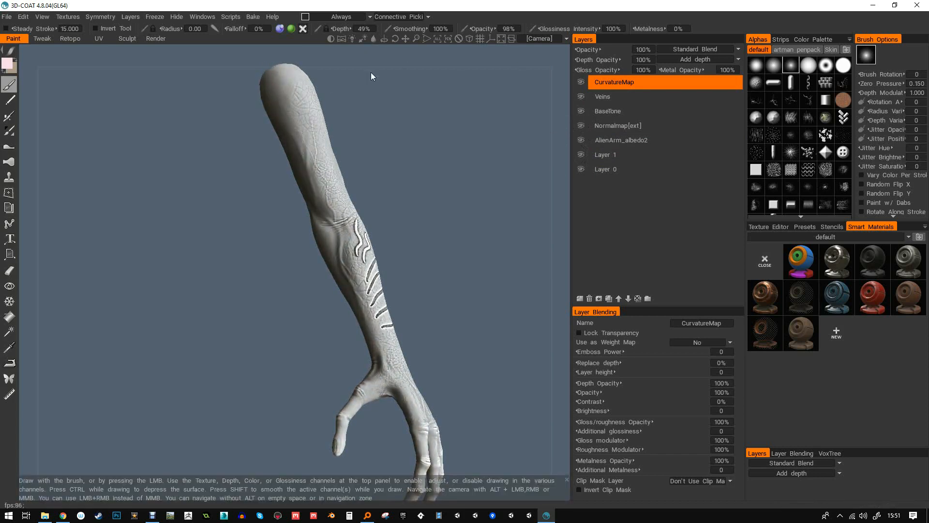
- Set the CurvatureMap layer to Overlay blending with 40% opacity
{"action": "left_click_drag", "start_coordinate": [408, 83], "coordinate": [339, 189]}
{"action": "left_click", "coordinate": [603, 96]}
{"action": "left_click", "coordinate": [609, 83]}
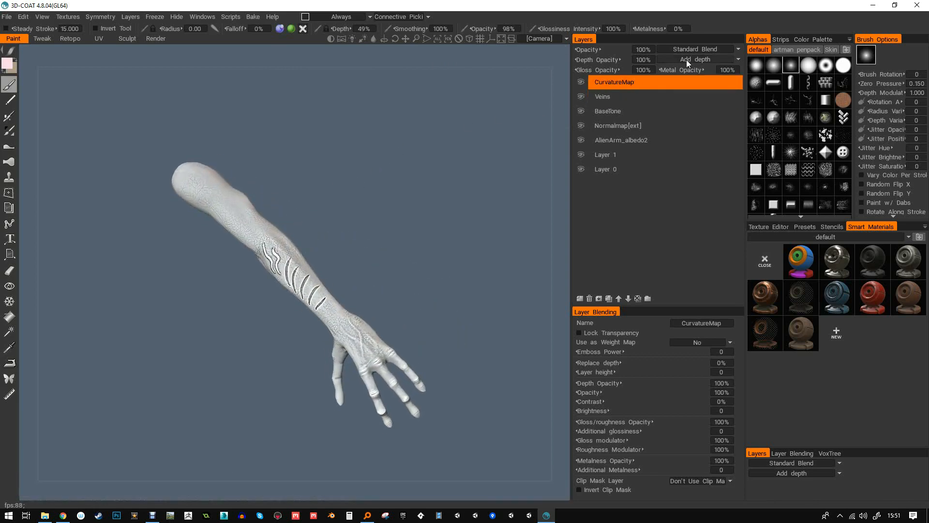
{"action": "left_click", "coordinate": [689, 48]}
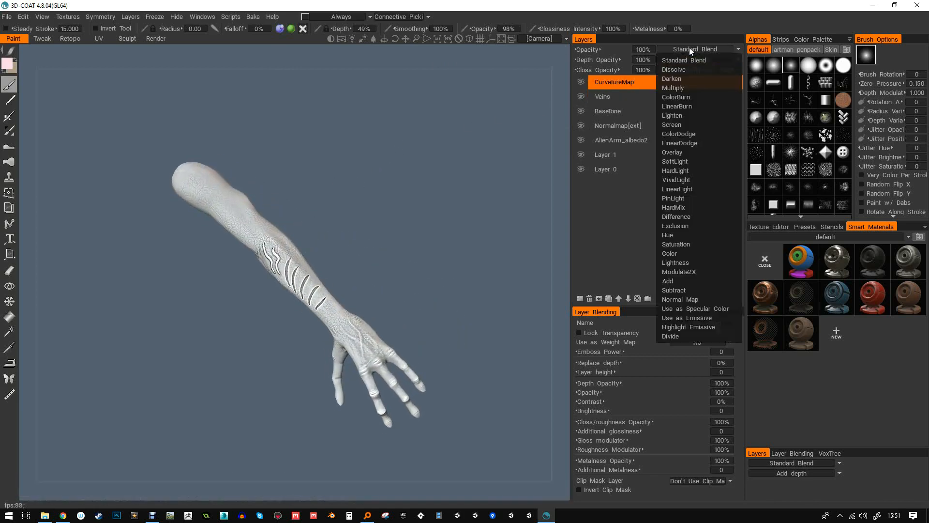
{"action": "left_click", "coordinate": [677, 153]}
{"action": "left_click_drag", "start_coordinate": [446, 227], "coordinate": [465, 170]}
{"action": "type", "text": "40"}
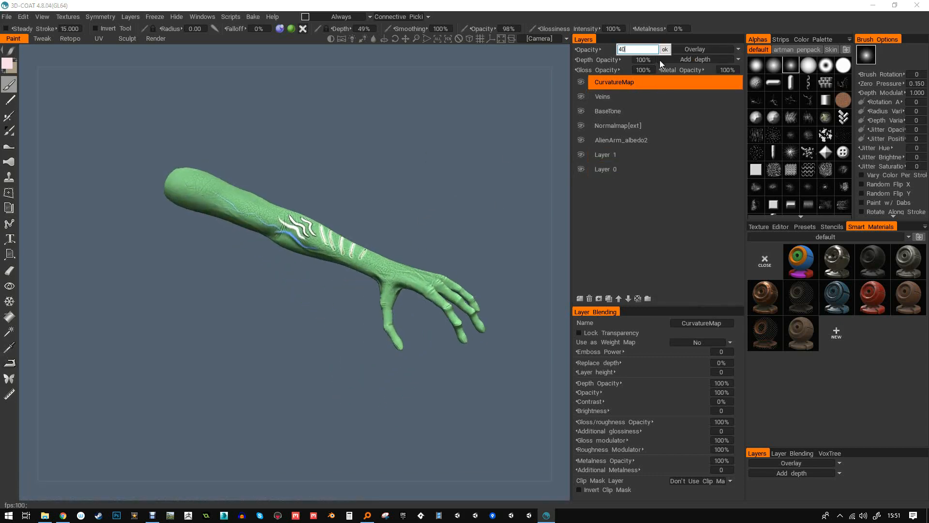
{"action": "key", "text": "Return"}
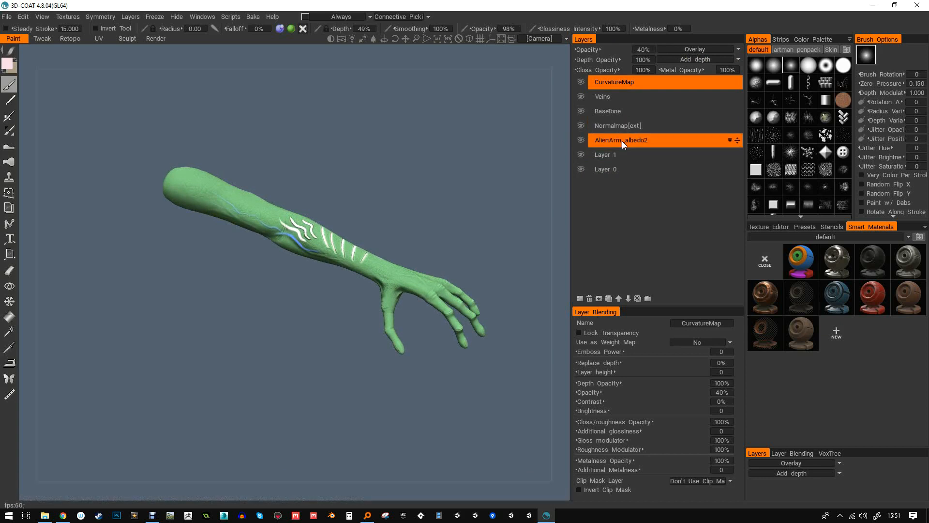
- Make BaseTone the active layer, choose the speckled splatter alpha for the brush and turn off depth painting
{"action": "left_click", "coordinate": [625, 140]}
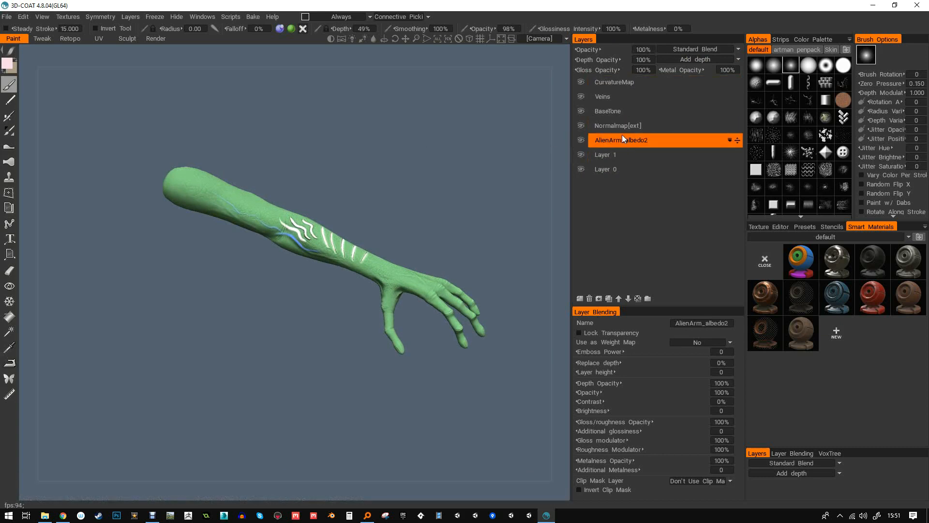
{"action": "left_click", "coordinate": [610, 111]}
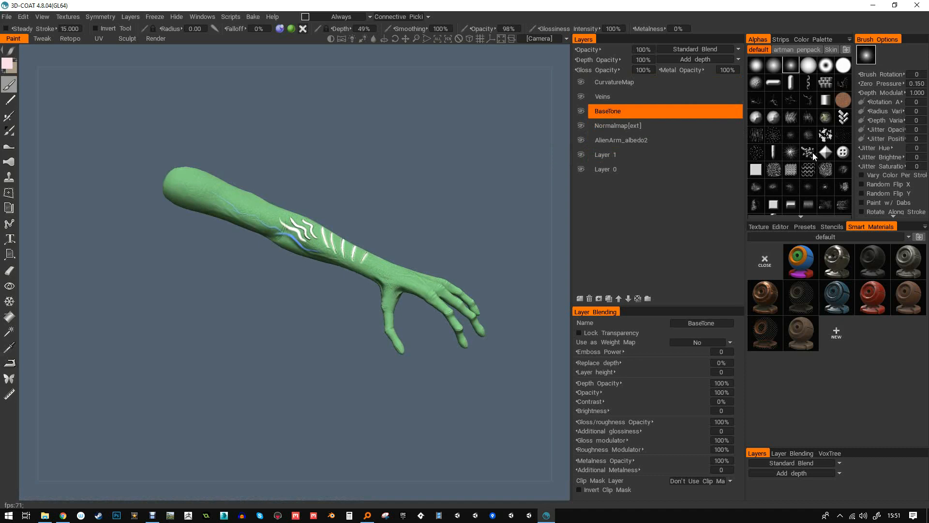
{"action": "left_click", "coordinate": [280, 29]}
- Set the paint colour to a dark green with hue 123, saturation 43% and lightness 37%
{"action": "left_click", "coordinate": [7, 64]}
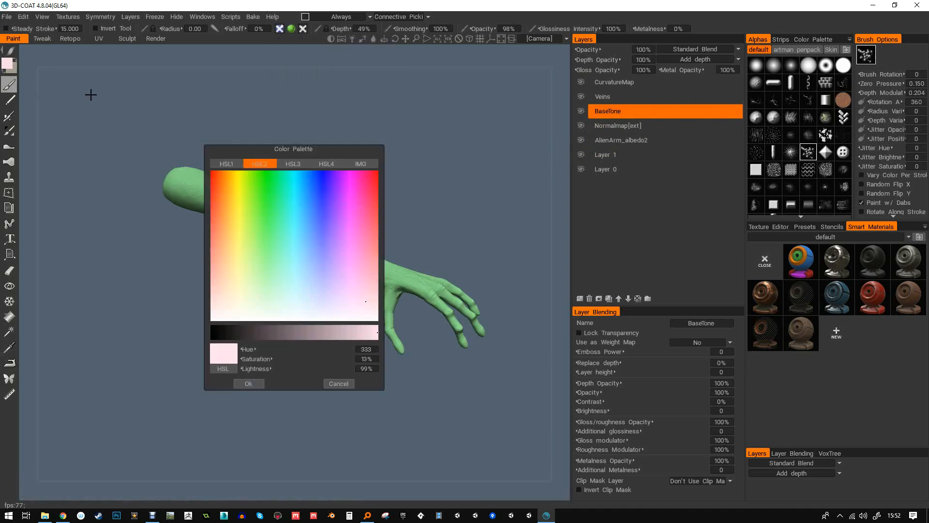
{"action": "left_click", "coordinate": [270, 251]}
{"action": "left_click", "coordinate": [271, 331]}
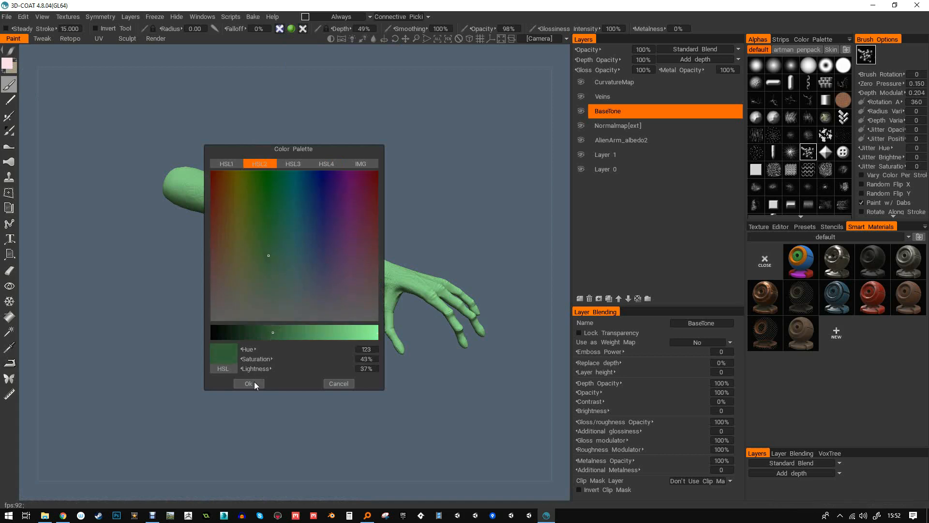
{"action": "left_click", "coordinate": [248, 383]}
- Paint dark green speckled mottling on the BaseTone layer along the arm, from the wrist past the white stripes to the upper arm
{"action": "left_click_drag", "start_coordinate": [382, 270], "coordinate": [396, 278]}
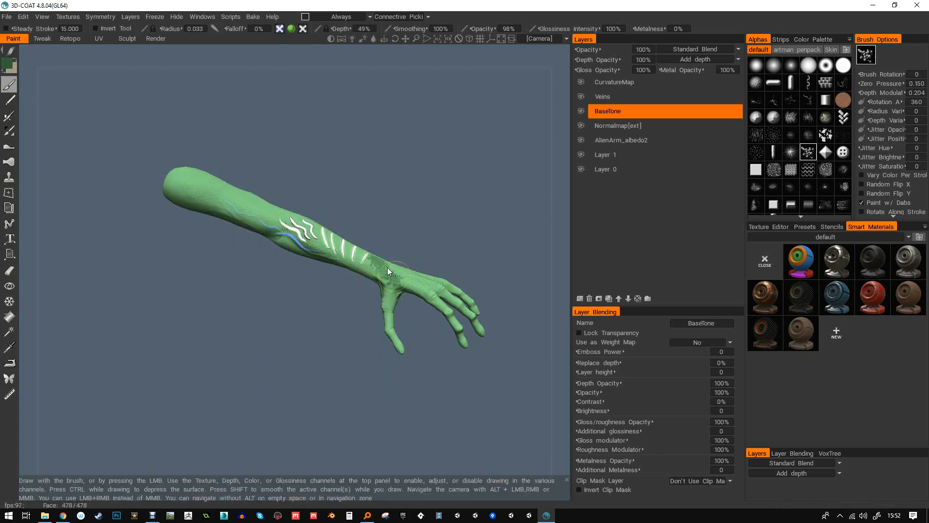
{"action": "left_click_drag", "start_coordinate": [308, 228], "coordinate": [273, 227]}
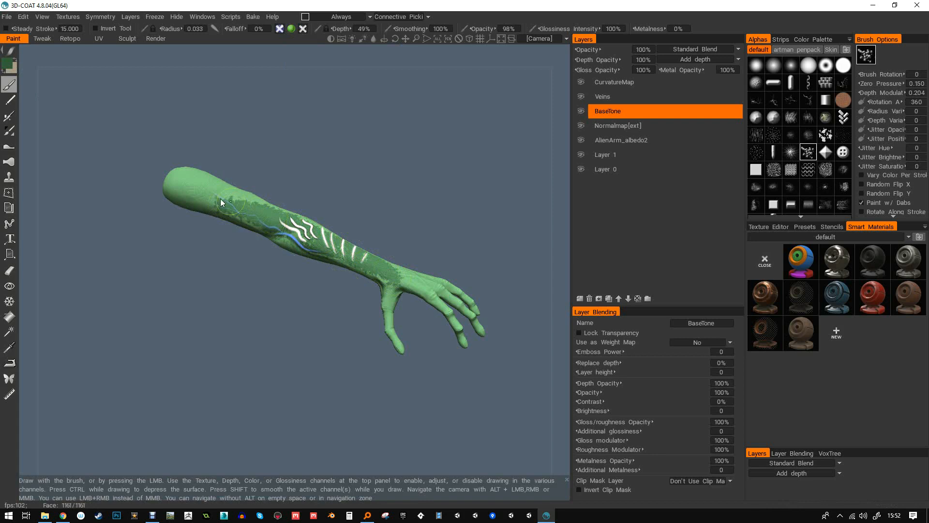
{"action": "mouse_move", "coordinate": [306, 167]}
{"action": "left_mouse_down"}
{"action": "mouse_move", "coordinate": [276, 249]}
{"action": "mouse_move", "coordinate": [228, 209]}
{"action": "mouse_move", "coordinate": [298, 226]}
{"action": "left_mouse_up"}
{"action": "right_click_drag", "start_coordinate": [298, 226], "coordinate": [327, 215]}
{"action": "middle_click_drag", "start_coordinate": [295, 203], "coordinate": [329, 243]}
{"action": "mouse_move", "coordinate": [203, 208]}
{"action": "right_mouse_down"}
{"action": "mouse_move", "coordinate": [291, 213]}
{"action": "mouse_move", "coordinate": [305, 178]}
{"action": "right_mouse_up"}
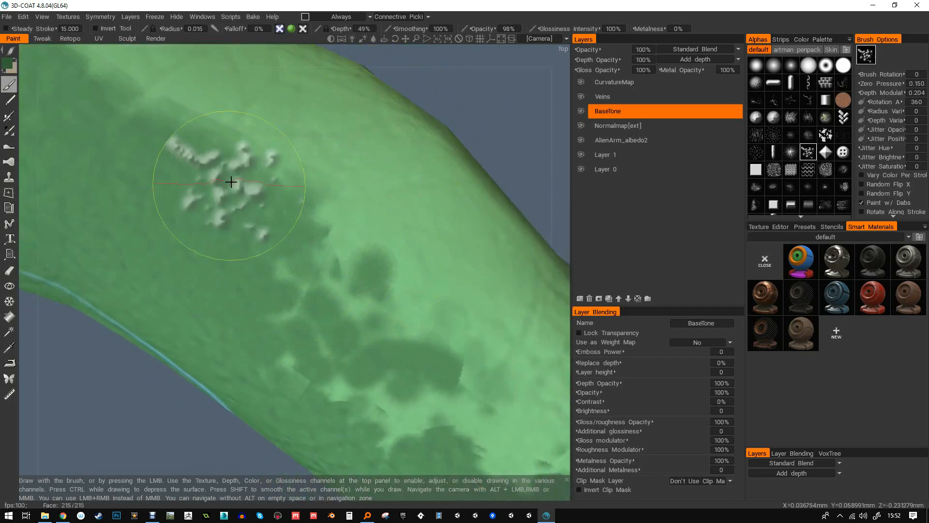
{"action": "left_click", "coordinate": [292, 199]}
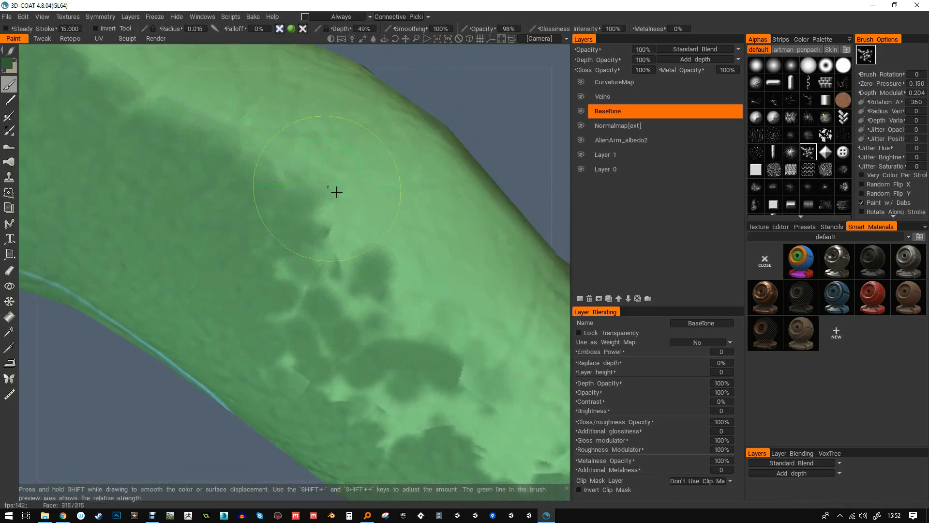
{"action": "mouse_move", "coordinate": [464, 154]}
{"action": "right_mouse_down"}
{"action": "mouse_move", "coordinate": [355, 178]}
{"action": "mouse_move", "coordinate": [428, 160]}
{"action": "right_mouse_up"}
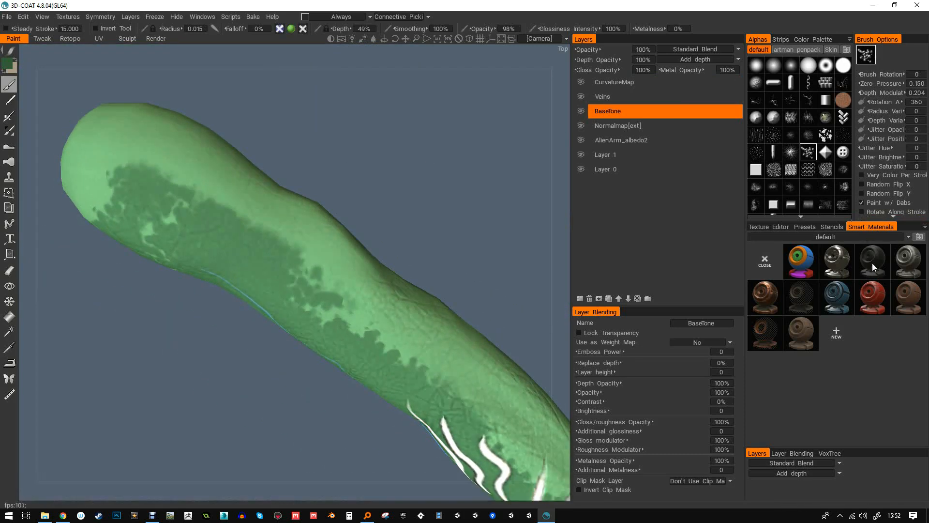
- Enlarge the brush options area to show all its settings, and paint a dark green patch on the upper arm with Fade On Edge off
{"action": "left_click_drag", "start_coordinate": [910, 221], "coordinate": [910, 331]}
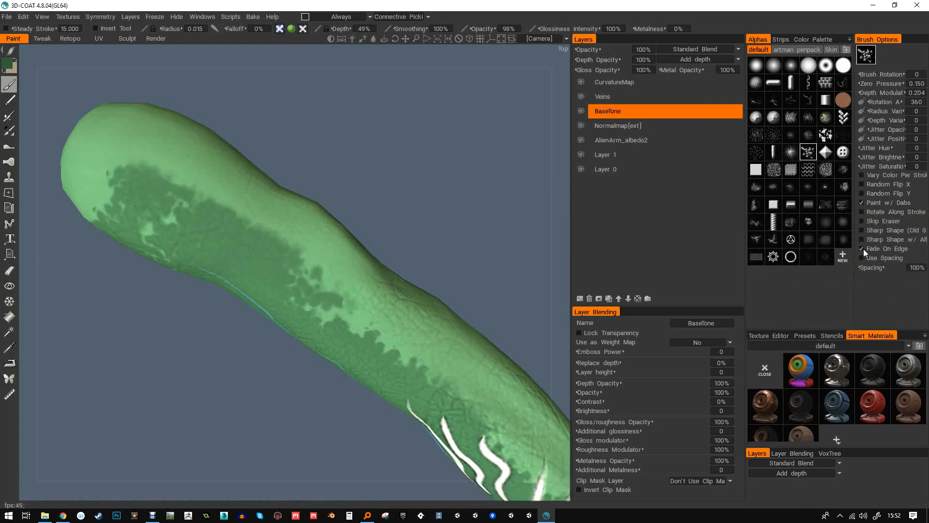
{"action": "left_click_drag", "start_coordinate": [856, 275], "coordinate": [818, 286]}
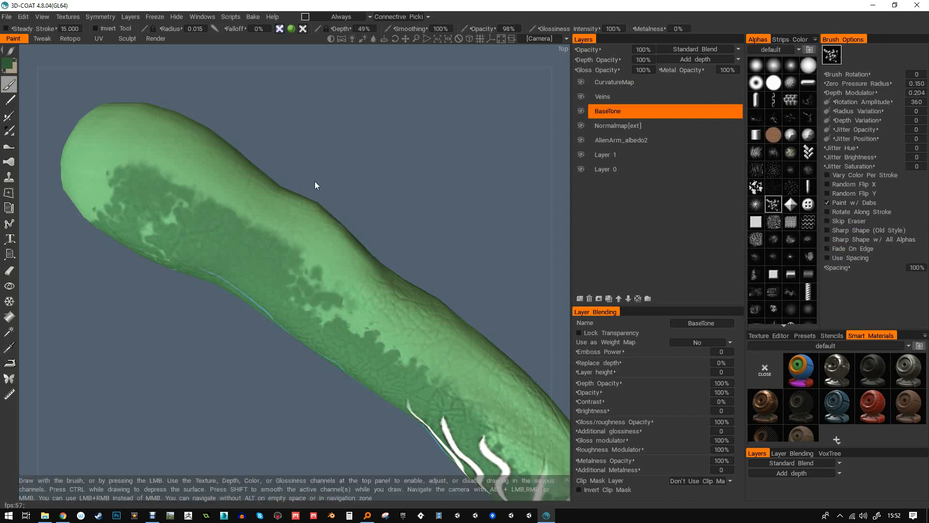
{"action": "right_click_drag", "start_coordinate": [308, 221], "coordinate": [320, 218]}
{"action": "mouse_move", "coordinate": [305, 234]}
{"action": "left_mouse_down"}
{"action": "mouse_move", "coordinate": [325, 197]}
{"action": "mouse_move", "coordinate": [312, 205]}
{"action": "left_mouse_up"}
{"action": "mouse_move", "coordinate": [382, 194]}
{"action": "left_mouse_down"}
{"action": "mouse_move", "coordinate": [276, 251]}
{"action": "mouse_move", "coordinate": [443, 207]}
{"action": "left_mouse_up"}
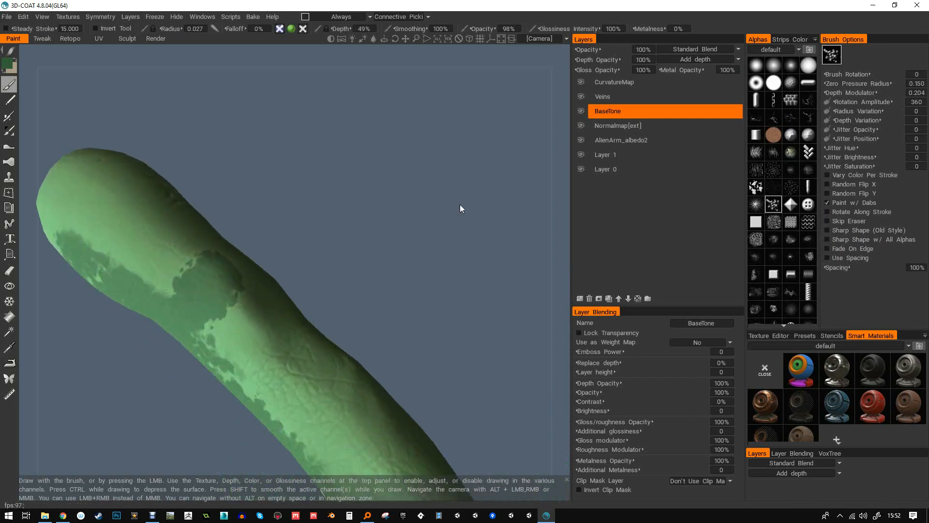
- Paint a soft dark green patch on the back of the hand using the soft round alpha with Fade On Edge on
{"action": "left_click", "coordinate": [828, 249]}
{"action": "mouse_move", "coordinate": [373, 317]}
{"action": "left_mouse_down"}
{"action": "mouse_move", "coordinate": [428, 298]}
{"action": "mouse_move", "coordinate": [352, 338]}
{"action": "mouse_move", "coordinate": [242, 356]}
{"action": "mouse_move", "coordinate": [239, 311]}
{"action": "left_mouse_up"}
{"action": "mouse_move", "coordinate": [239, 379]}
{"action": "left_mouse_down", "text": "alt"}
{"action": "mouse_move", "coordinate": [336, 276]}
{"action": "mouse_move", "coordinate": [413, 307]}
{"action": "mouse_move", "coordinate": [374, 291]}
{"action": "mouse_move", "coordinate": [325, 379]}
{"action": "left_mouse_up", "text": "alt"}
{"action": "left_click_drag", "start_coordinate": [266, 356], "coordinate": [571, 176], "text": "alt"}
{"action": "mouse_move", "coordinate": [358, 242]}
{"action": "left_mouse_down", "text": "alt"}
{"action": "mouse_move", "coordinate": [313, 258]}
{"action": "mouse_move", "coordinate": [317, 286]}
{"action": "mouse_move", "coordinate": [326, 266]}
{"action": "mouse_move", "coordinate": [420, 215]}
{"action": "left_mouse_up", "text": "alt"}
{"action": "mouse_move", "coordinate": [420, 215]}
{"action": "middle_mouse_down", "text": "alt"}
{"action": "mouse_move", "coordinate": [329, 288]}
{"action": "mouse_move", "coordinate": [252, 201]}
{"action": "mouse_move", "coordinate": [193, 179]}
{"action": "middle_mouse_up", "text": "alt"}
{"action": "mouse_move", "coordinate": [192, 178]}
{"action": "right_mouse_down", "text": "alt"}
{"action": "mouse_move", "coordinate": [292, 224]}
{"action": "mouse_move", "coordinate": [280, 249]}
{"action": "right_mouse_up", "text": "alt"}
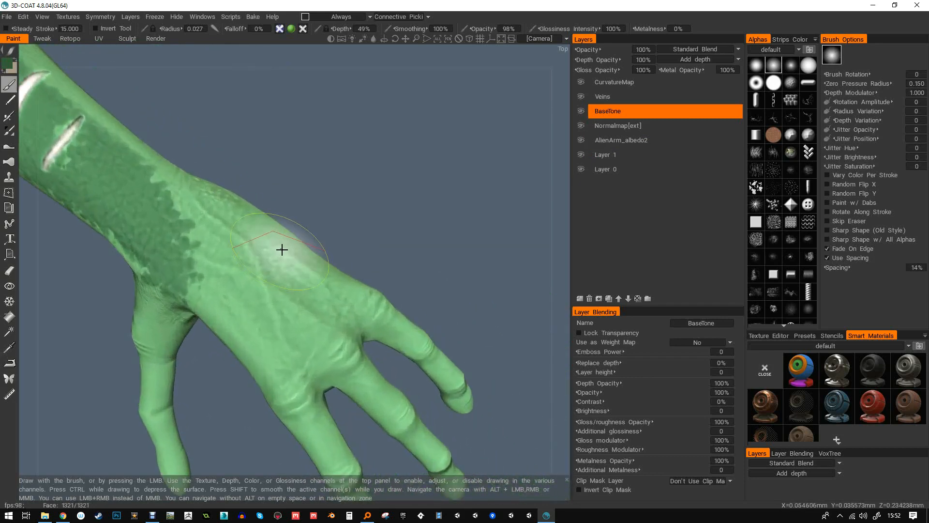
{"action": "mouse_move", "coordinate": [279, 278]}
{"action": "left_mouse_down", "text": "alt"}
{"action": "mouse_move", "coordinate": [182, 332]}
{"action": "mouse_move", "coordinate": [154, 367]}
{"action": "mouse_move", "coordinate": [260, 320]}
{"action": "left_mouse_up", "text": "alt"}
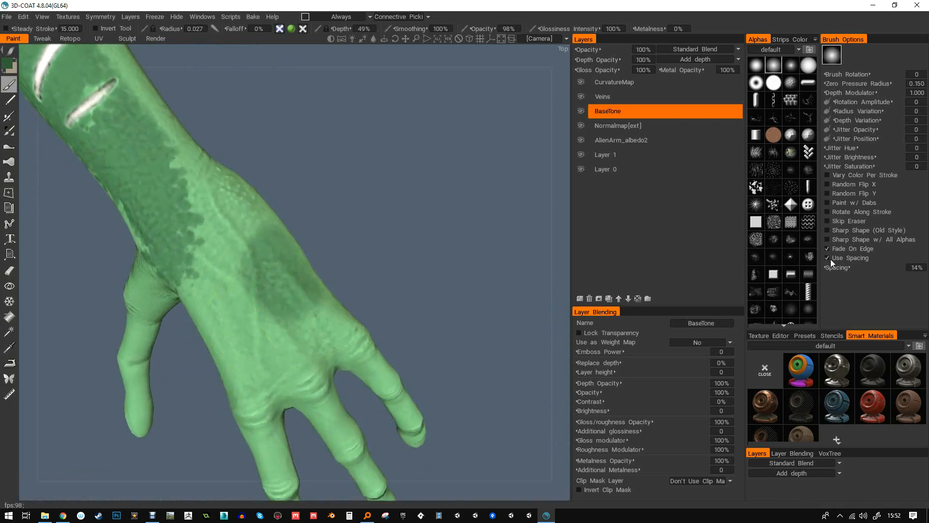
- Turn off Fade On Edge for the soft brush, and give the speckled brush jitter of opacity 7, position 0.110, hue 1.8, brightness 2.5 and saturation 2
{"action": "left_click", "coordinate": [842, 249]}
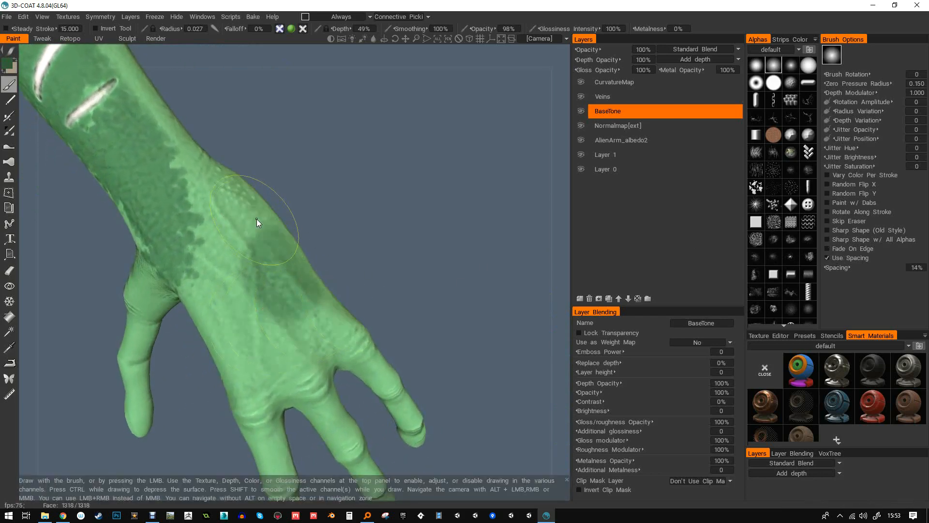
{"action": "mouse_move", "coordinate": [250, 214]}
{"action": "left_mouse_down", "text": "alt"}
{"action": "mouse_move", "coordinate": [199, 293]}
{"action": "mouse_move", "coordinate": [223, 219]}
{"action": "mouse_move", "coordinate": [234, 245]}
{"action": "mouse_move", "coordinate": [343, 220]}
{"action": "mouse_move", "coordinate": [368, 186]}
{"action": "mouse_move", "coordinate": [291, 182]}
{"action": "mouse_move", "coordinate": [382, 166]}
{"action": "mouse_move", "coordinate": [419, 134]}
{"action": "mouse_move", "coordinate": [383, 180]}
{"action": "mouse_move", "coordinate": [403, 260]}
{"action": "mouse_move", "coordinate": [458, 202]}
{"action": "left_mouse_up", "text": "alt"}
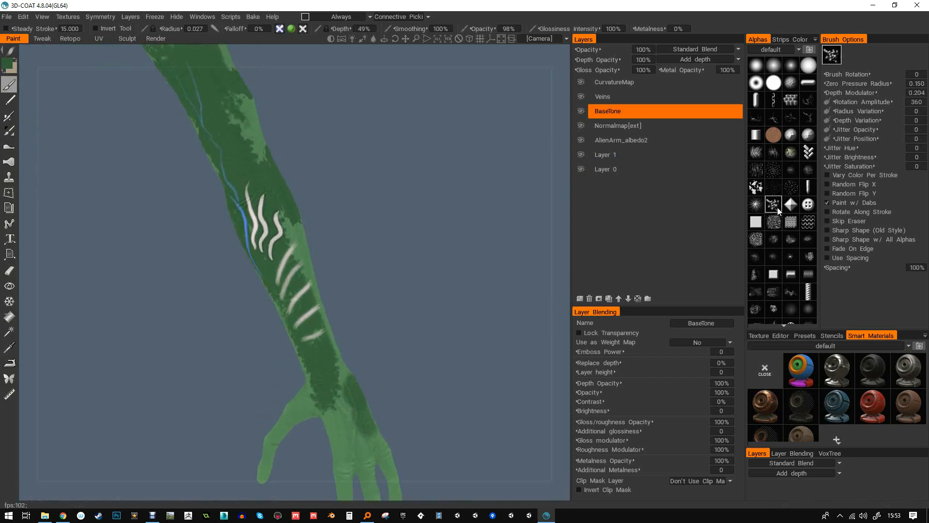
{"action": "left_click_drag", "start_coordinate": [320, 303], "coordinate": [446, 259], "text": "alt"}
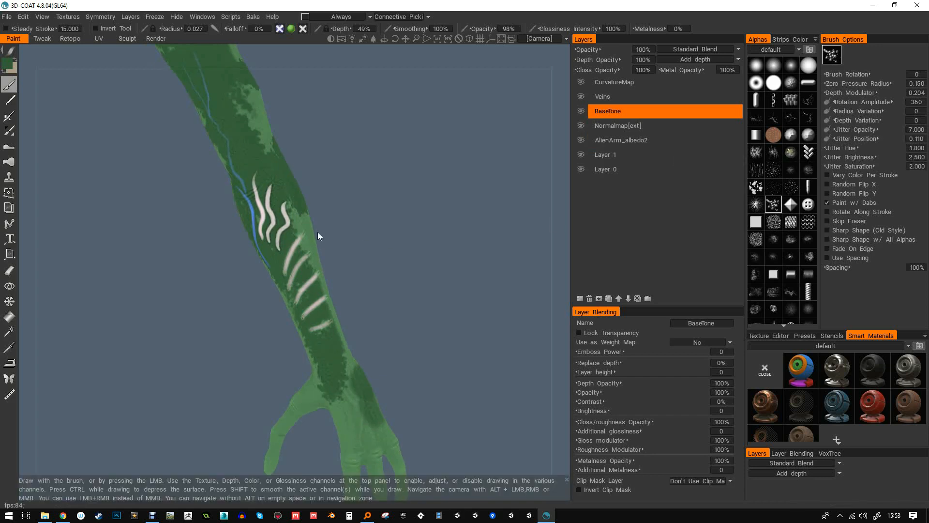
- Paint dark green over the forearm and upper arm on the BaseTone layer with a brush radius of 0.044
{"action": "mouse_move", "coordinate": [318, 231]}
{"action": "left_mouse_down"}
{"action": "mouse_move", "coordinate": [298, 234]}
{"action": "mouse_move", "coordinate": [292, 216]}
{"action": "mouse_move", "coordinate": [290, 230]}
{"action": "left_mouse_up"}
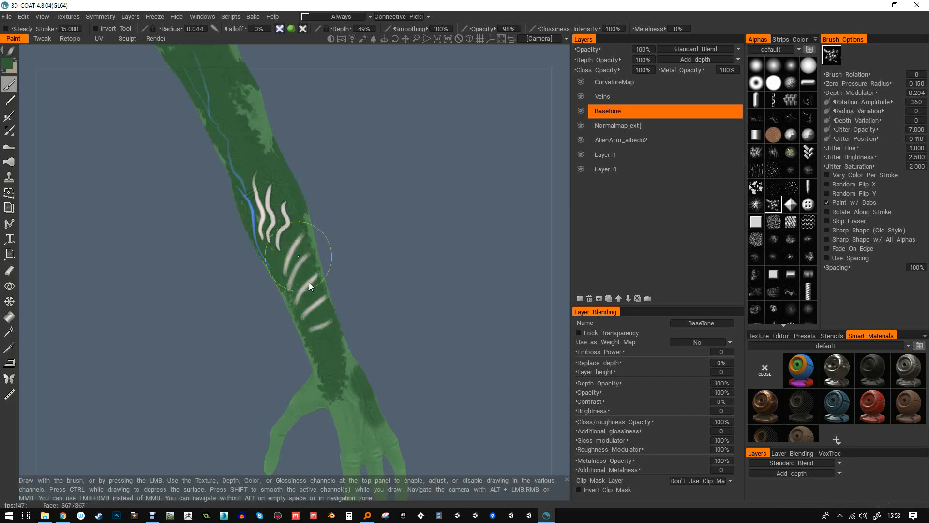
{"action": "mouse_move", "coordinate": [252, 196]}
{"action": "left_mouse_down"}
{"action": "mouse_move", "coordinate": [228, 143]}
{"action": "mouse_move", "coordinate": [265, 185]}
{"action": "left_mouse_up"}
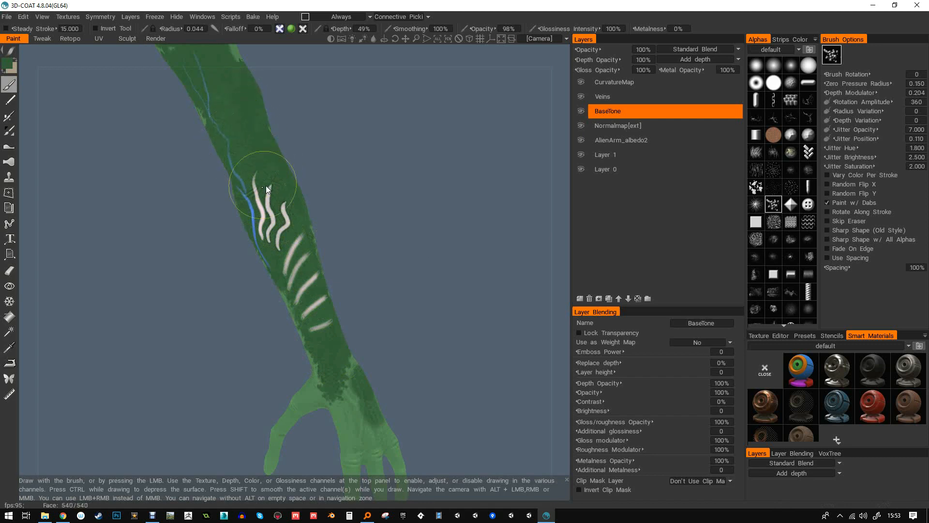
{"action": "middle_click_drag", "start_coordinate": [312, 201], "coordinate": [417, 287]}
{"action": "mouse_move", "coordinate": [310, 213]}
{"action": "left_mouse_down"}
{"action": "mouse_move", "coordinate": [302, 190]}
{"action": "mouse_move", "coordinate": [239, 124]}
{"action": "mouse_move", "coordinate": [263, 99]}
{"action": "left_mouse_up"}
{"action": "left_click_drag", "start_coordinate": [353, 263], "coordinate": [324, 266], "text": "alt"}
{"action": "middle_click_drag", "start_coordinate": [324, 265], "coordinate": [313, 228], "text": "alt"}
{"action": "mouse_move", "coordinate": [327, 271]}
{"action": "left_mouse_down"}
{"action": "mouse_move", "coordinate": [364, 394]}
{"action": "mouse_move", "coordinate": [350, 329]}
{"action": "mouse_move", "coordinate": [276, 194]}
{"action": "left_mouse_up"}
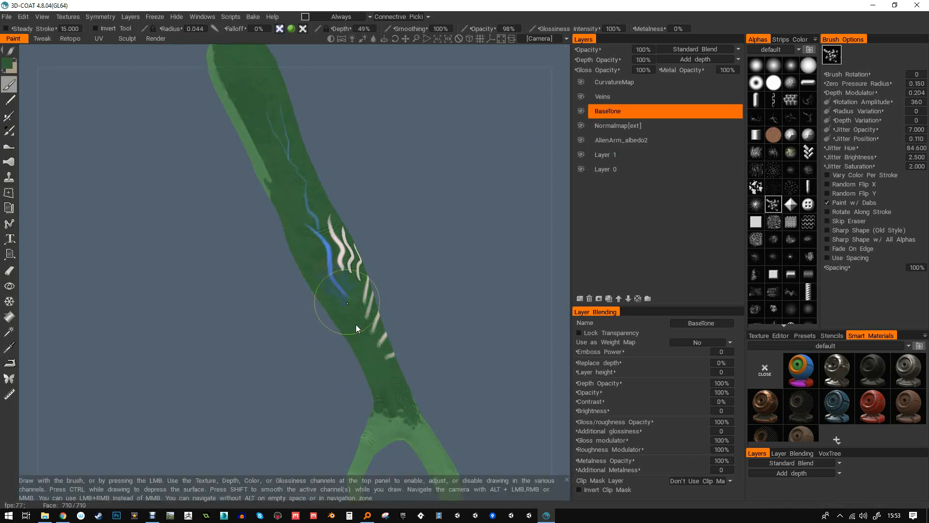
- Paint varied colours over the upper arm and forearm, using a hue jitter of 84.6 and raising brightness jitter to 10
{"action": "middle_click_drag", "start_coordinate": [277, 136], "coordinate": [315, 218], "text": "alt"}
{"action": "mouse_move", "coordinate": [315, 222]}
{"action": "left_mouse_down"}
{"action": "mouse_move", "coordinate": [259, 121]}
{"action": "mouse_move", "coordinate": [284, 144]}
{"action": "left_mouse_up"}
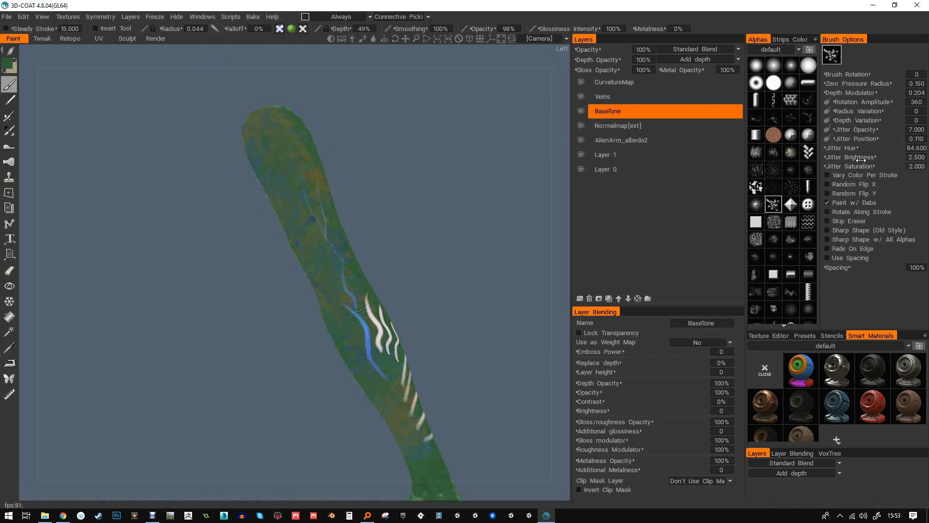
{"action": "left_click_drag", "start_coordinate": [875, 157], "coordinate": [879, 158]}
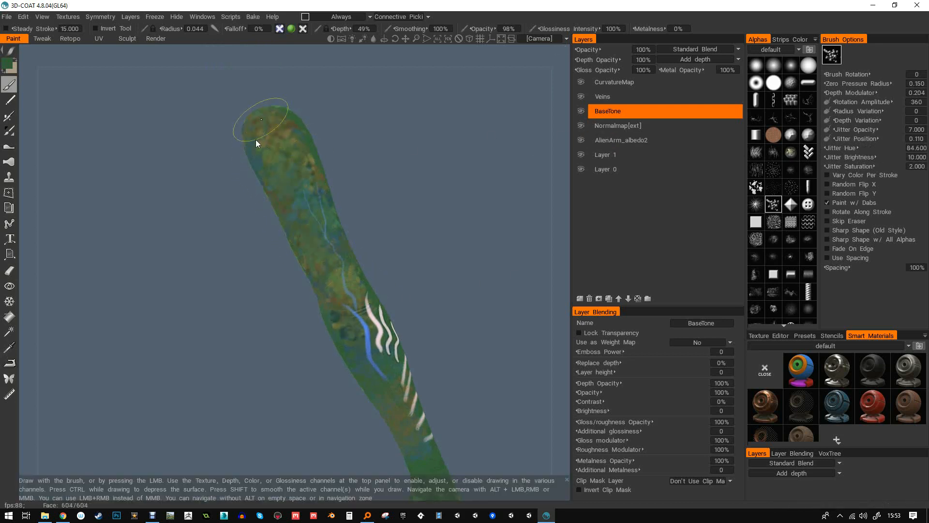
{"action": "left_click_drag", "start_coordinate": [324, 262], "coordinate": [376, 392]}
{"action": "middle_click_drag", "start_coordinate": [377, 392], "coordinate": [375, 256], "text": "alt"}
{"action": "right_click_drag", "start_coordinate": [375, 257], "coordinate": [362, 235], "text": "alt"}
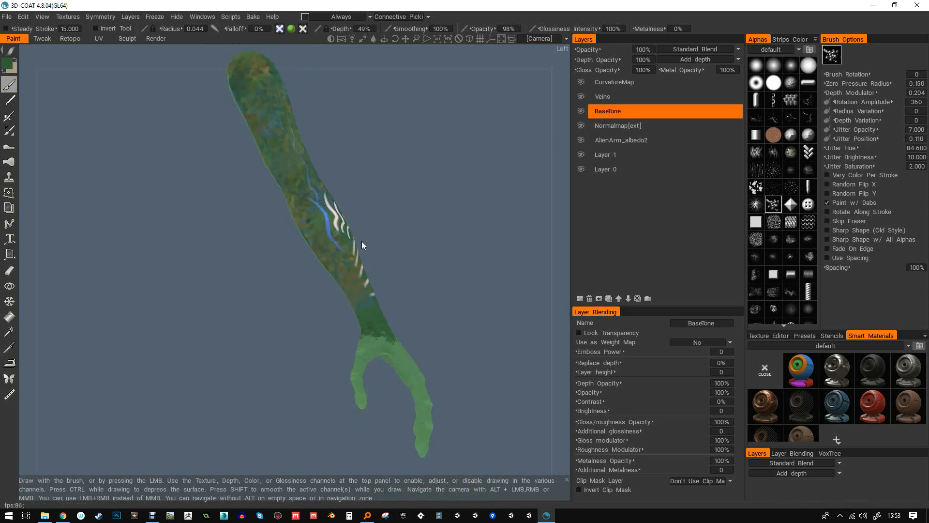
- Cover the hand and remaining plain green areas of the arm with mottled colour, using a 0.065 brush radius and Fade On Edge
{"action": "mouse_move", "coordinate": [348, 248]}
{"action": "left_mouse_down"}
{"action": "mouse_move", "coordinate": [361, 410]}
{"action": "mouse_move", "coordinate": [513, 196]}
{"action": "mouse_move", "coordinate": [504, 208]}
{"action": "left_mouse_up"}
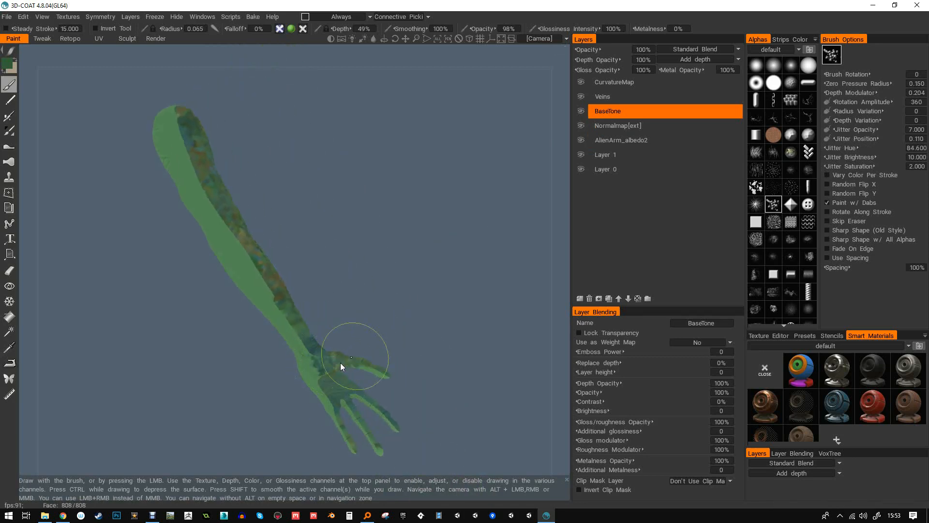
{"action": "left_click_drag", "start_coordinate": [384, 383], "coordinate": [336, 431]}
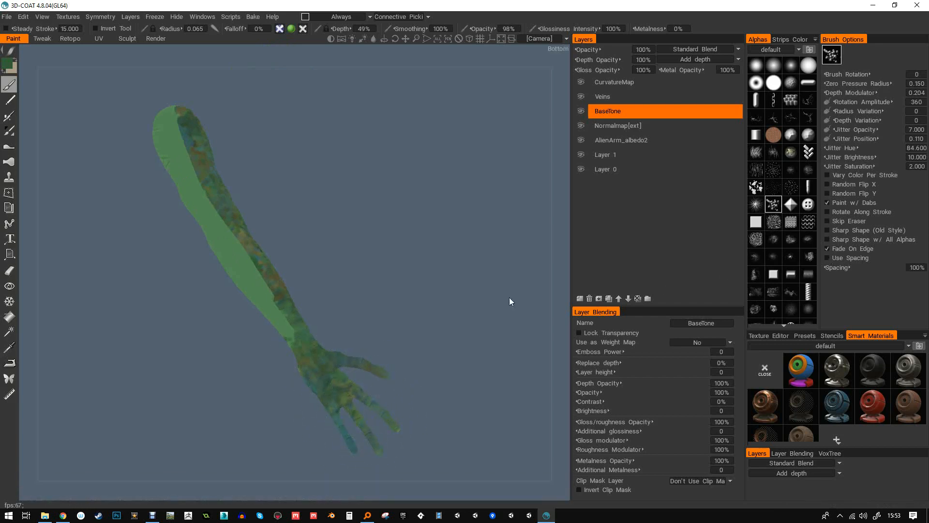
{"action": "mouse_move", "coordinate": [232, 255]}
{"action": "left_mouse_down"}
{"action": "mouse_move", "coordinate": [175, 144]}
{"action": "mouse_move", "coordinate": [177, 120]}
{"action": "left_mouse_up"}
{"action": "mouse_move", "coordinate": [265, 194]}
{"action": "left_mouse_down"}
{"action": "mouse_move", "coordinate": [284, 204]}
{"action": "mouse_move", "coordinate": [411, 188]}
{"action": "mouse_move", "coordinate": [400, 191]}
{"action": "left_mouse_up"}
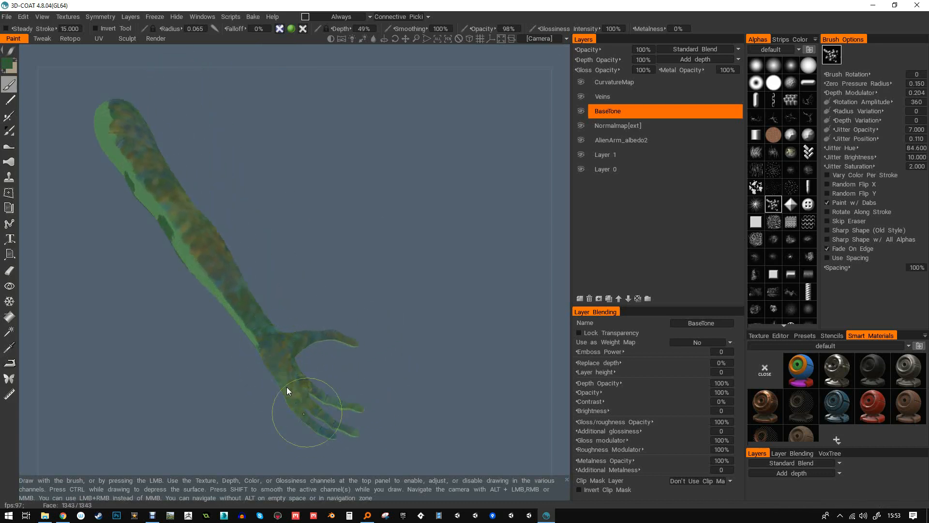
{"action": "mouse_move", "coordinate": [348, 405]}
{"action": "left_mouse_down"}
{"action": "mouse_move", "coordinate": [342, 341]}
{"action": "mouse_move", "coordinate": [225, 312]}
{"action": "mouse_move", "coordinate": [105, 125]}
{"action": "left_mouse_up"}
{"action": "mouse_move", "coordinate": [217, 184]}
{"action": "left_mouse_down"}
{"action": "mouse_move", "coordinate": [379, 124]}
{"action": "mouse_move", "coordinate": [383, 132]}
{"action": "left_mouse_up"}
{"action": "mouse_move", "coordinate": [253, 289]}
{"action": "left_mouse_down"}
{"action": "mouse_move", "coordinate": [309, 365]}
{"action": "mouse_move", "coordinate": [121, 163]}
{"action": "mouse_move", "coordinate": [321, 250]}
{"action": "mouse_move", "coordinate": [385, 325]}
{"action": "left_mouse_up"}
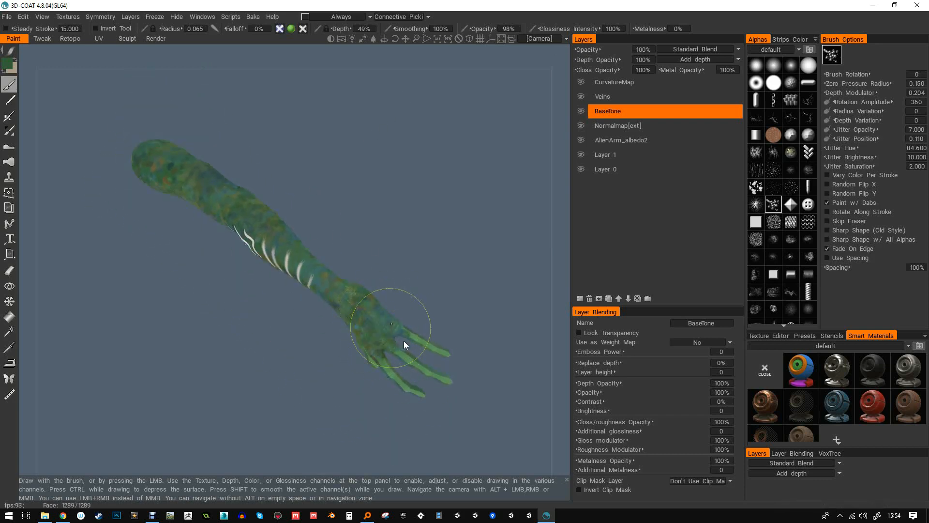
{"action": "left_click_drag", "start_coordinate": [368, 362], "coordinate": [453, 282]}
{"action": "left_click_drag", "start_coordinate": [335, 332], "coordinate": [335, 408]}
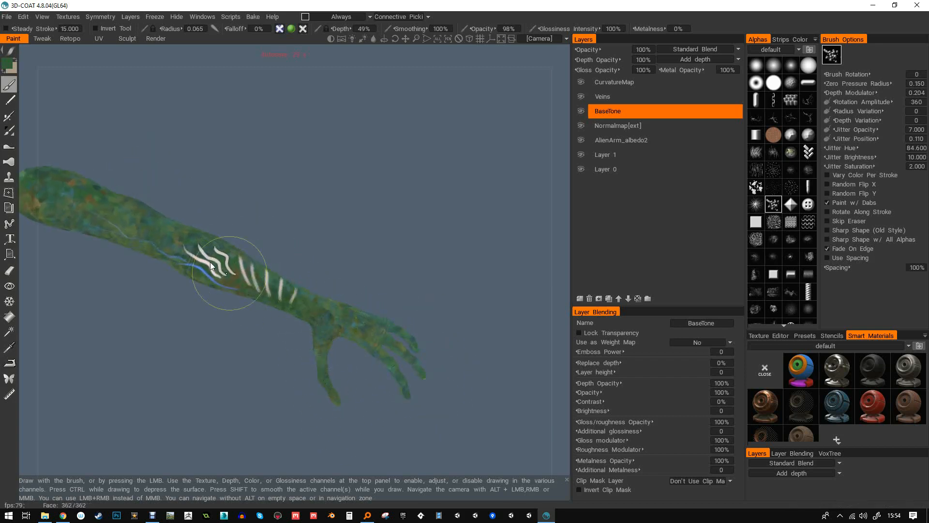
- Try dabbing colour patches onto the end of the upper arm with a 0.029 brush radius
{"action": "middle_click_drag", "start_coordinate": [83, 208], "coordinate": [275, 194], "text": "alt"}
{"action": "mouse_move", "coordinate": [209, 190]}
{"action": "left_mouse_down", "text": "alt"}
{"action": "mouse_move", "coordinate": [239, 178]}
{"action": "mouse_move", "coordinate": [285, 213]}
{"action": "mouse_move", "coordinate": [279, 217]}
{"action": "mouse_move", "coordinate": [343, 223]}
{"action": "left_mouse_up", "text": "alt"}
{"action": "mouse_move", "coordinate": [342, 224]}
{"action": "right_mouse_down", "text": "alt"}
{"action": "mouse_move", "coordinate": [341, 210]}
{"action": "mouse_move", "coordinate": [399, 190]}
{"action": "right_mouse_up", "text": "alt"}
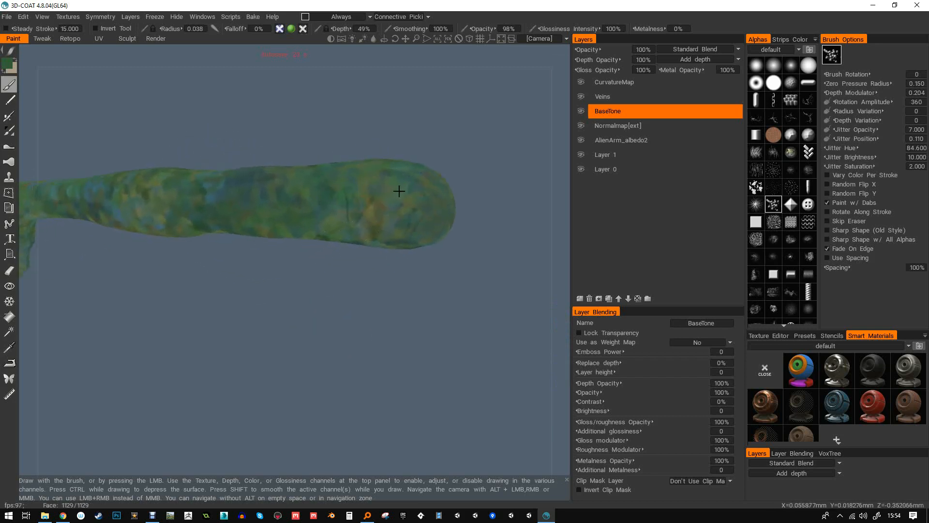
{"action": "middle_click_drag", "start_coordinate": [398, 190], "coordinate": [334, 243], "text": "alt"}
{"action": "mouse_move", "coordinate": [334, 242]}
{"action": "right_mouse_down", "text": "alt"}
{"action": "mouse_move", "coordinate": [373, 218]}
{"action": "mouse_move", "coordinate": [361, 222]}
{"action": "right_mouse_up", "text": "alt"}
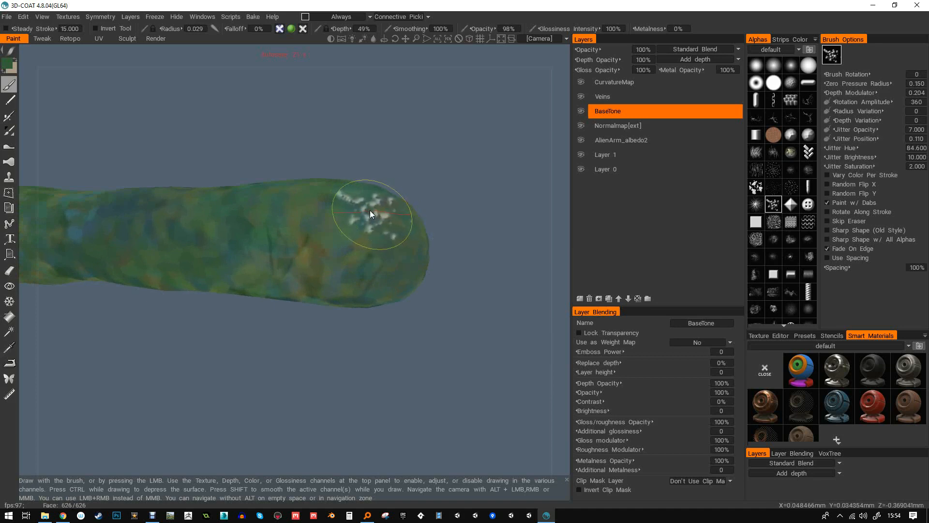
{"action": "left_click_drag", "start_coordinate": [373, 214], "coordinate": [364, 216]}
{"action": "left_click_drag", "start_coordinate": [289, 221], "coordinate": [312, 213]}
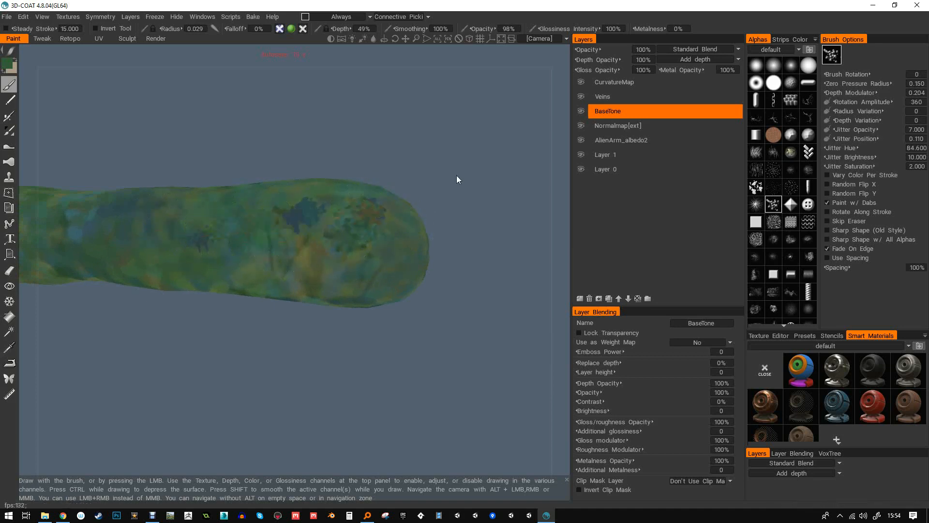
- Lower the brush opacity to 36%, toggle pressure-dependent radius, and blend the colour mottling along the arm
{"action": "right_click_drag", "start_coordinate": [339, 228], "coordinate": [393, 231]}
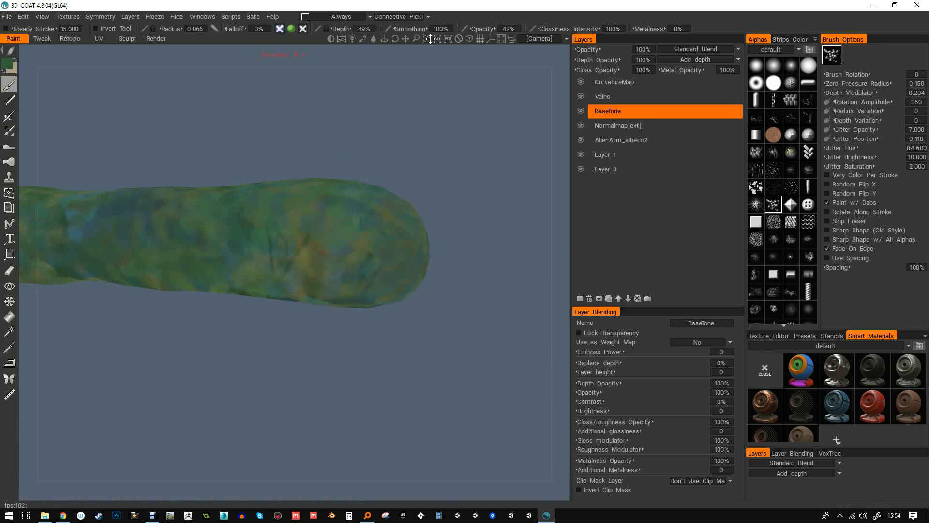
{"action": "middle_click_drag", "start_coordinate": [193, 259], "coordinate": [558, 240], "text": "alt"}
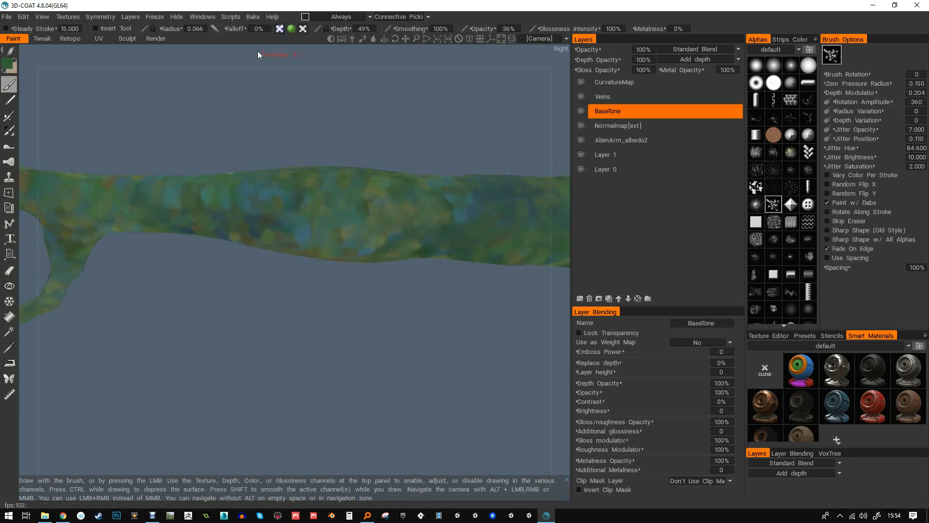
{"action": "left_click", "coordinate": [145, 30]}
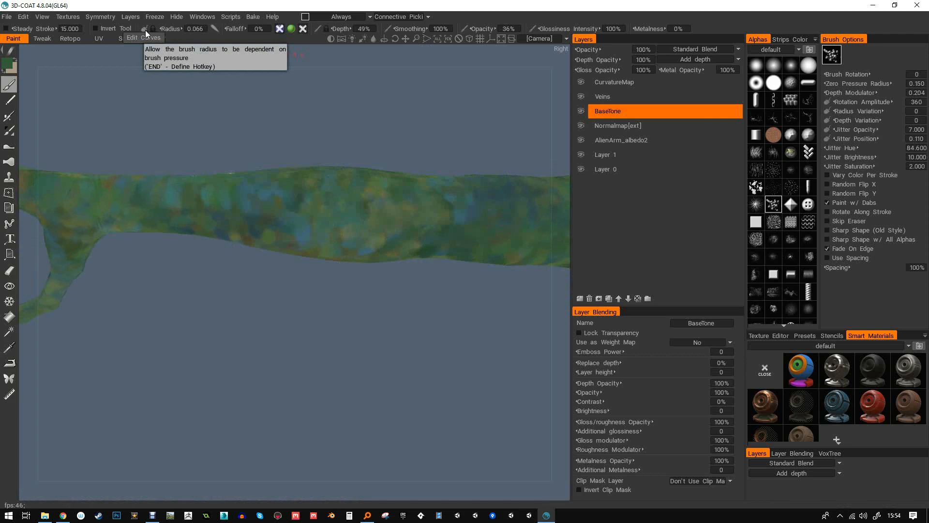
{"action": "middle_click_drag", "start_coordinate": [348, 217], "coordinate": [254, 201], "text": "alt"}
{"action": "left_click_drag", "start_coordinate": [289, 202], "coordinate": [315, 194]}
{"action": "right_click_drag", "start_coordinate": [317, 192], "coordinate": [285, 196]}
{"action": "mouse_move", "coordinate": [372, 196]}
{"action": "left_mouse_down", "text": "alt"}
{"action": "mouse_move", "coordinate": [406, 219]}
{"action": "mouse_move", "coordinate": [409, 234]}
{"action": "left_mouse_up", "text": "alt"}
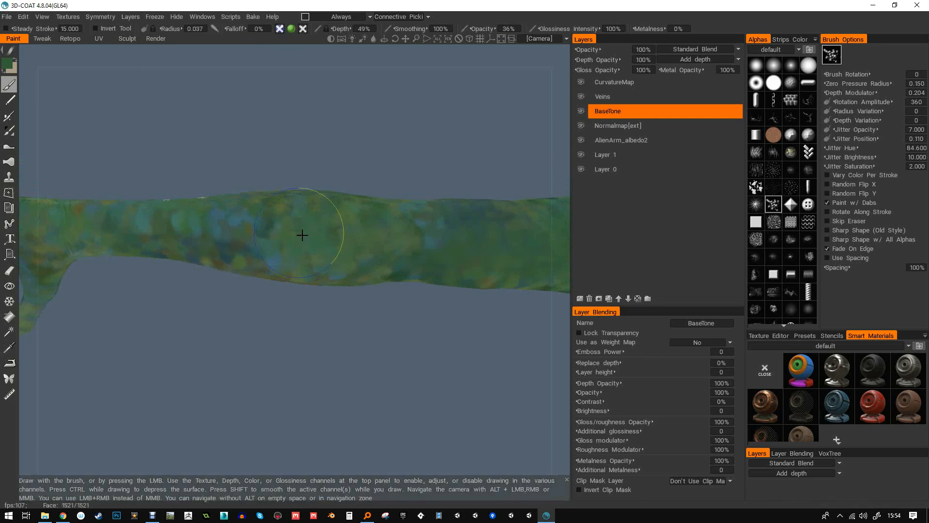
- Toggle pressure-dependent radius again and paint mottled colour over the palm and fingers at 36% opacity
{"action": "left_click_drag", "start_coordinate": [187, 240], "coordinate": [311, 322], "text": "alt"}
{"action": "middle_click_drag", "start_coordinate": [185, 387], "coordinate": [347, 211], "text": "alt"}
{"action": "mouse_move", "coordinate": [248, 294]}
{"action": "left_mouse_down", "text": "alt"}
{"action": "mouse_move", "coordinate": [323, 177]}
{"action": "mouse_move", "coordinate": [248, 207]}
{"action": "mouse_move", "coordinate": [260, 217]}
{"action": "mouse_move", "coordinate": [399, 166]}
{"action": "mouse_move", "coordinate": [275, 247]}
{"action": "mouse_move", "coordinate": [296, 247]}
{"action": "left_mouse_up", "text": "alt"}
{"action": "mouse_move", "coordinate": [358, 144]}
{"action": "left_mouse_down"}
{"action": "mouse_move", "coordinate": [353, 183]}
{"action": "mouse_move", "coordinate": [369, 176]}
{"action": "mouse_move", "coordinate": [378, 140]}
{"action": "mouse_move", "coordinate": [365, 221]}
{"action": "mouse_move", "coordinate": [348, 213]}
{"action": "left_mouse_up"}
{"action": "left_click", "coordinate": [147, 29]}
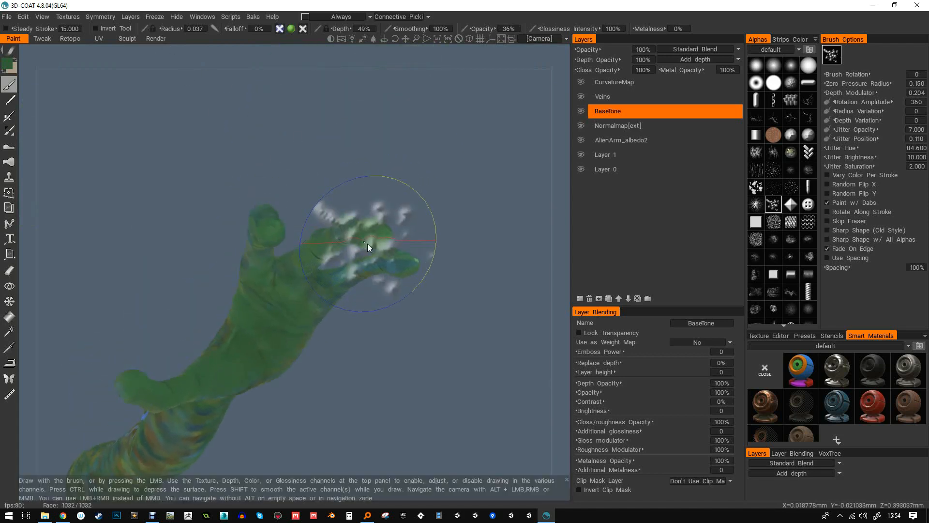
{"action": "left_click_drag", "start_coordinate": [367, 243], "coordinate": [375, 141], "text": "alt"}
{"action": "left_click_drag", "start_coordinate": [385, 97], "coordinate": [364, 153], "text": "alt"}
{"action": "mouse_move", "coordinate": [375, 117]}
{"action": "left_mouse_down"}
{"action": "mouse_move", "coordinate": [343, 182]}
{"action": "mouse_move", "coordinate": [350, 228]}
{"action": "left_mouse_up"}
{"action": "left_click_drag", "start_coordinate": [316, 260], "coordinate": [325, 252]}
- Set the brush radius to 0.023, opacity jitter to 0 and opacity to 29%, and paint subtle mottling over the hand
{"action": "left_click_drag", "start_coordinate": [342, 221], "coordinate": [353, 228], "text": "alt"}
{"action": "right_click_drag", "start_coordinate": [355, 224], "coordinate": [331, 234]}
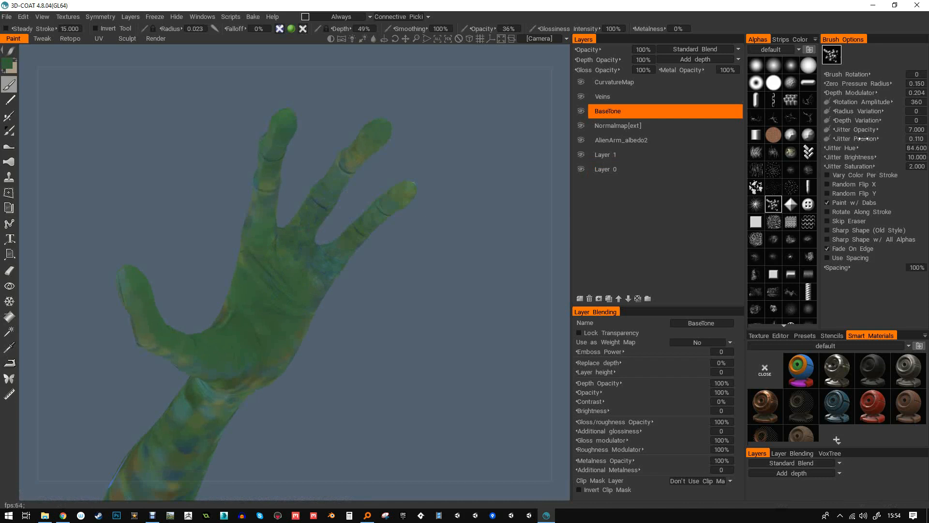
{"action": "left_click_drag", "start_coordinate": [836, 131], "coordinate": [612, 176]}
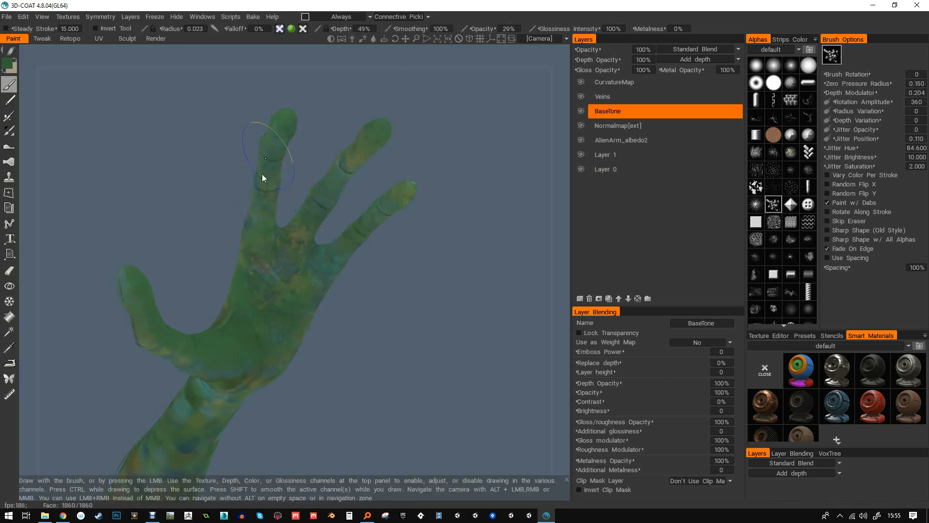
{"action": "left_click_drag", "start_coordinate": [251, 227], "coordinate": [292, 141], "text": "alt"}
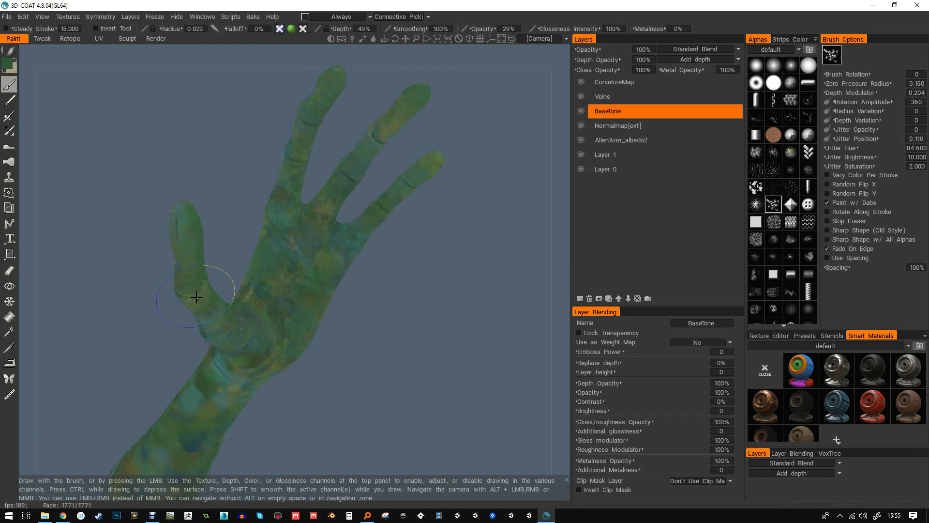
- Enlarge the brush radius to 0.061 and blend more colour variation over the arm at 29% opacity
{"action": "left_click_drag", "start_coordinate": [221, 264], "coordinate": [266, 252], "text": "alt"}
{"action": "right_click_drag", "start_coordinate": [299, 246], "coordinate": [252, 244], "text": "alt"}
{"action": "left_click_drag", "start_coordinate": [251, 244], "coordinate": [446, 254], "text": "alt"}
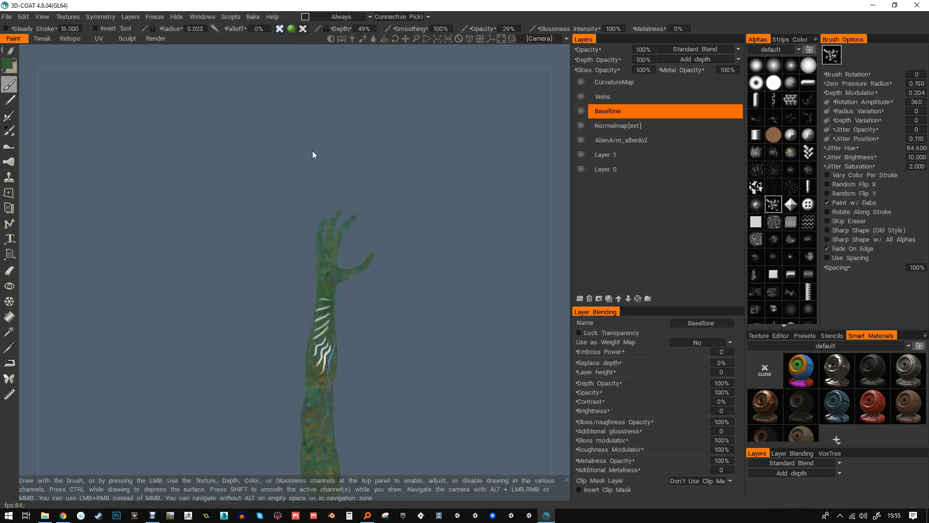
{"action": "mouse_move", "coordinate": [311, 158]}
{"action": "left_mouse_down"}
{"action": "mouse_move", "coordinate": [316, 179]}
{"action": "mouse_move", "coordinate": [341, 176]}
{"action": "mouse_move", "coordinate": [377, 202]}
{"action": "mouse_move", "coordinate": [351, 202]}
{"action": "mouse_move", "coordinate": [469, 147]}
{"action": "mouse_move", "coordinate": [423, 245]}
{"action": "mouse_move", "coordinate": [376, 164]}
{"action": "mouse_move", "coordinate": [468, 215]}
{"action": "mouse_move", "coordinate": [369, 208]}
{"action": "mouse_move", "coordinate": [394, 218]}
{"action": "mouse_move", "coordinate": [405, 191]}
{"action": "mouse_move", "coordinate": [368, 245]}
{"action": "left_mouse_up"}
{"action": "right_click_drag", "start_coordinate": [368, 245], "coordinate": [450, 206], "text": "alt"}
{"action": "middle_click_drag", "start_coordinate": [394, 203], "coordinate": [267, 232], "text": "alt"}
{"action": "left_click_drag", "start_coordinate": [355, 212], "coordinate": [295, 229]}
{"action": "mouse_move", "coordinate": [282, 231]}
{"action": "left_mouse_down"}
{"action": "mouse_move", "coordinate": [344, 220]}
{"action": "mouse_move", "coordinate": [337, 211]}
{"action": "left_mouse_up"}
{"action": "right_click_drag", "start_coordinate": [326, 208], "coordinate": [365, 201]}
{"action": "mouse_move", "coordinate": [256, 228]}
{"action": "left_mouse_down"}
{"action": "mouse_move", "coordinate": [373, 206]}
{"action": "mouse_move", "coordinate": [230, 235]}
{"action": "left_mouse_up"}
{"action": "mouse_move", "coordinate": [433, 179]}
{"action": "left_mouse_down"}
{"action": "mouse_move", "coordinate": [455, 168]}
{"action": "mouse_move", "coordinate": [405, 175]}
{"action": "left_mouse_up"}
- Paint further mottled colour variation over the rounded end of the upper arm
{"action": "middle_click_drag", "start_coordinate": [438, 142], "coordinate": [233, 236], "text": "alt"}
{"action": "left_click_drag", "start_coordinate": [233, 237], "coordinate": [245, 218], "text": "alt"}
{"action": "mouse_move", "coordinate": [323, 203]}
{"action": "left_mouse_down"}
{"action": "mouse_move", "coordinate": [276, 245]}
{"action": "mouse_move", "coordinate": [317, 213]}
{"action": "left_mouse_up"}
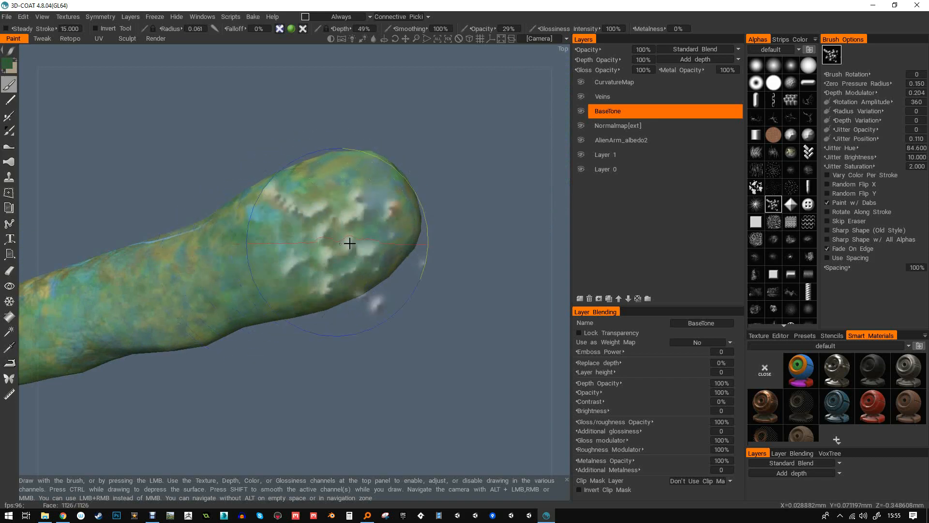
{"action": "mouse_move", "coordinate": [348, 245]}
{"action": "left_mouse_down"}
{"action": "mouse_move", "coordinate": [310, 218]}
{"action": "mouse_move", "coordinate": [373, 262]}
{"action": "left_mouse_up"}
- Add a new layer directly above the Veins layer and name it Nails
{"action": "middle_click_drag", "start_coordinate": [104, 428], "coordinate": [437, 233], "text": "alt"}
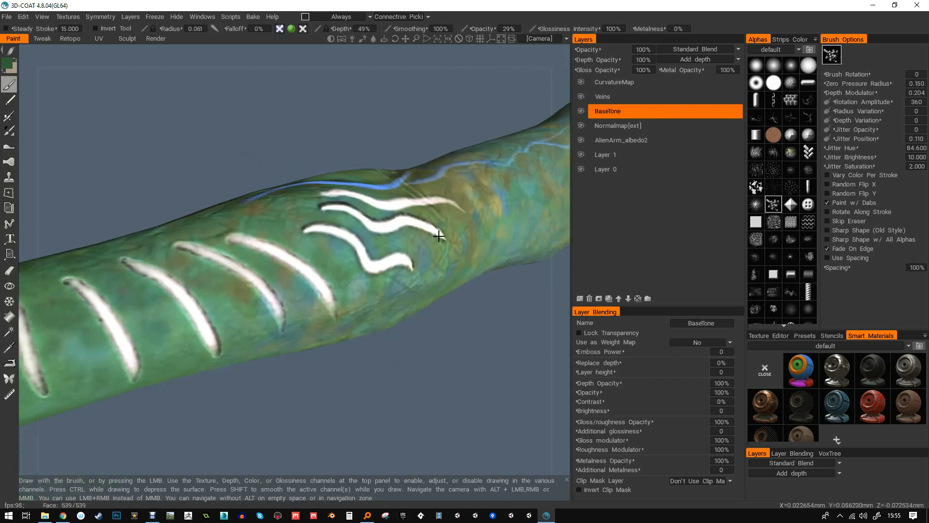
{"action": "right_click_drag", "start_coordinate": [437, 232], "coordinate": [339, 295], "text": "alt"}
{"action": "left_click_drag", "start_coordinate": [339, 295], "coordinate": [389, 257], "text": "alt"}
{"action": "middle_click_drag", "start_coordinate": [389, 256], "coordinate": [362, 263], "text": "alt"}
{"action": "right_click_drag", "start_coordinate": [362, 263], "coordinate": [455, 190], "text": "alt"}
{"action": "left_click_drag", "start_coordinate": [455, 190], "coordinate": [375, 228], "text": "alt"}
{"action": "middle_click_drag", "start_coordinate": [374, 229], "coordinate": [356, 192], "text": "alt"}
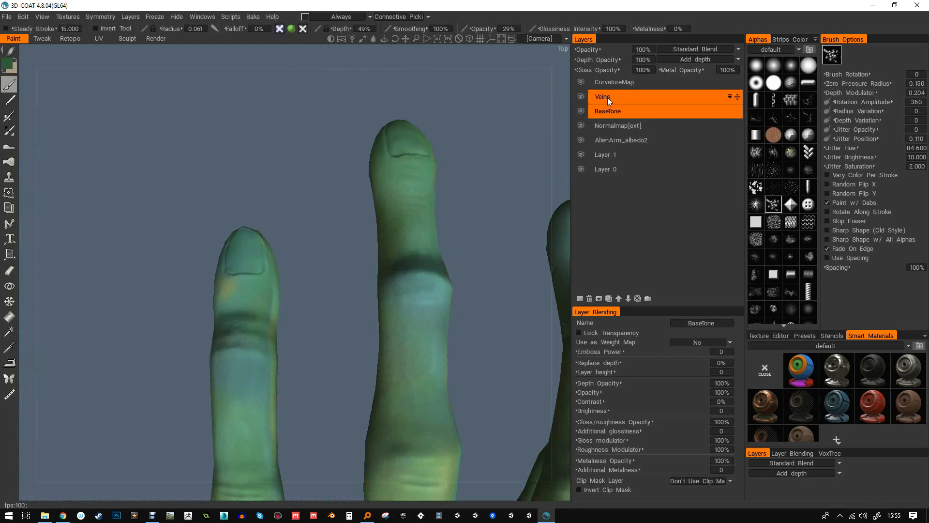
{"action": "left_click", "coordinate": [608, 98]}
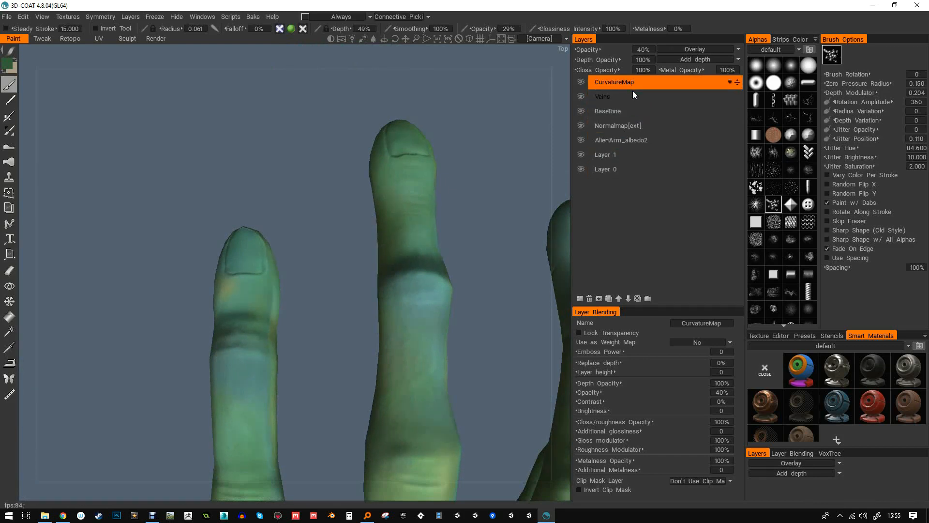
{"action": "left_click", "coordinate": [580, 299]}
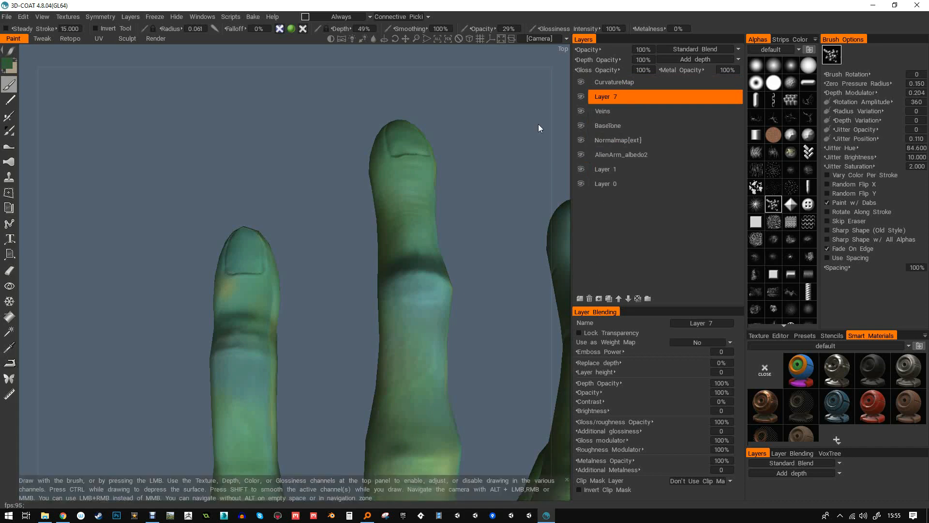
{"action": "double_click", "coordinate": [615, 96]}
{"action": "type", "text": "Nails"}
{"action": "key", "text": "Return"}
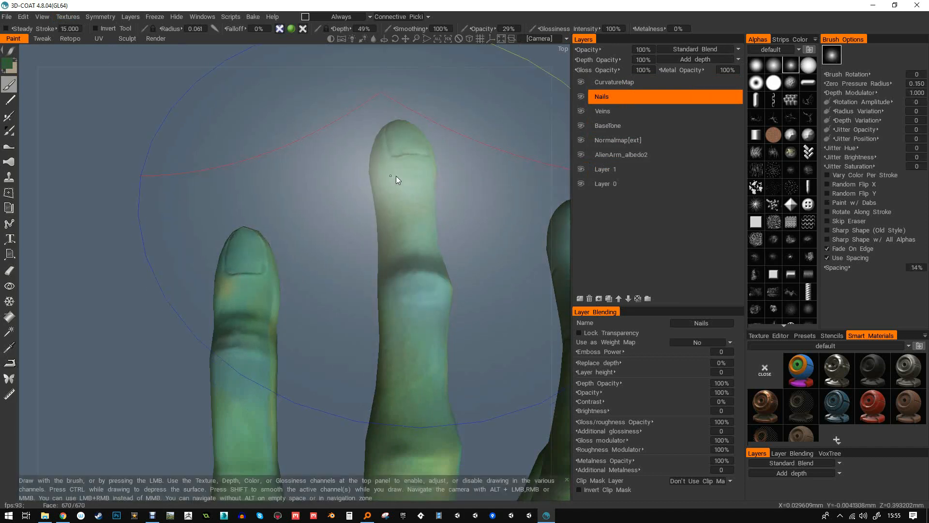
- Switch the brush to the soft round alpha and shrink its radius to fingernail size
{"action": "left_click", "coordinate": [773, 207]}
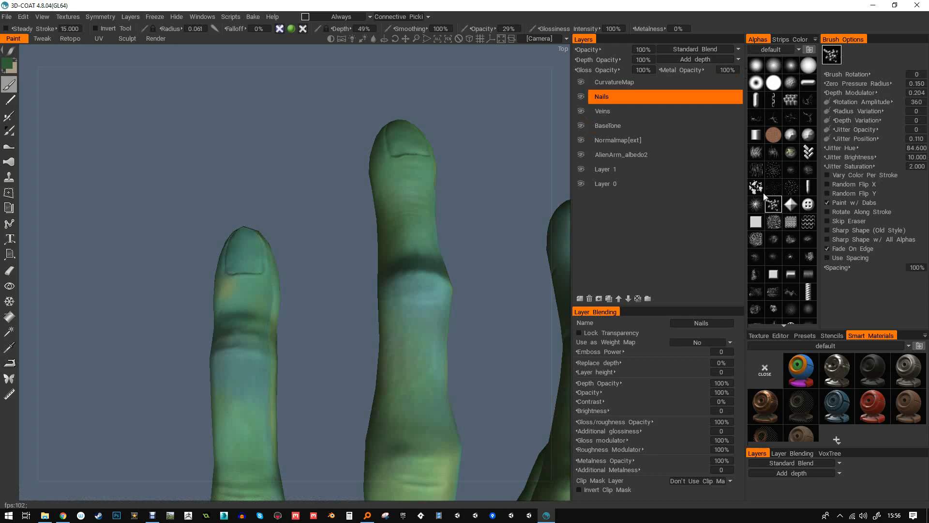
{"action": "left_click", "coordinate": [792, 66]}
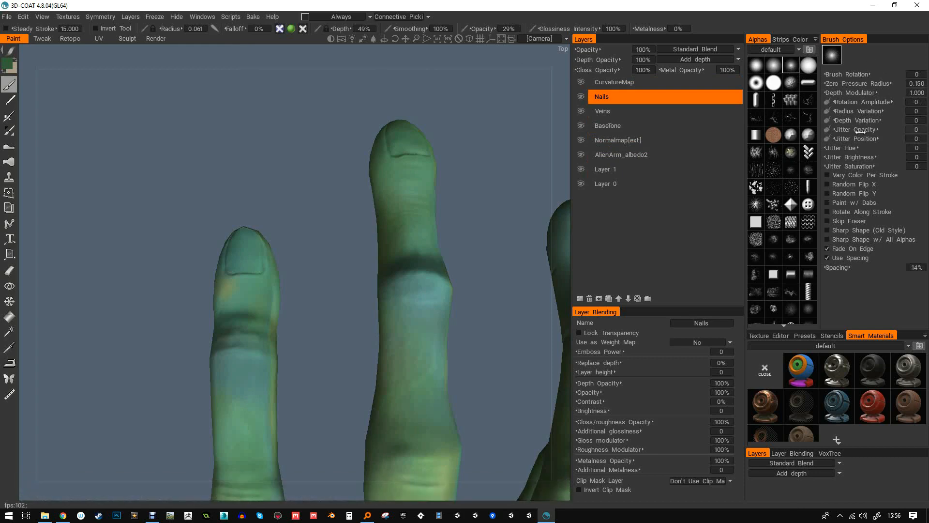
{"action": "mouse_move", "coordinate": [268, 289]}
{"action": "right_mouse_down"}
{"action": "mouse_move", "coordinate": [113, 293]}
{"action": "mouse_move", "coordinate": [250, 271]}
{"action": "mouse_move", "coordinate": [178, 281]}
{"action": "right_mouse_up"}
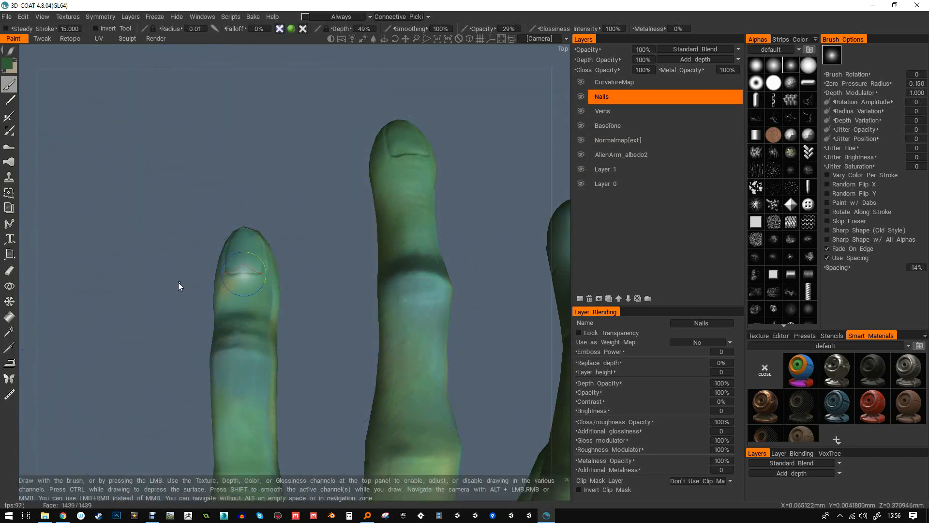
- Set the paint colour to a pale grey-green with hue 98.559, saturation 22% and lightness 61%
{"action": "left_click", "coordinate": [9, 65]}
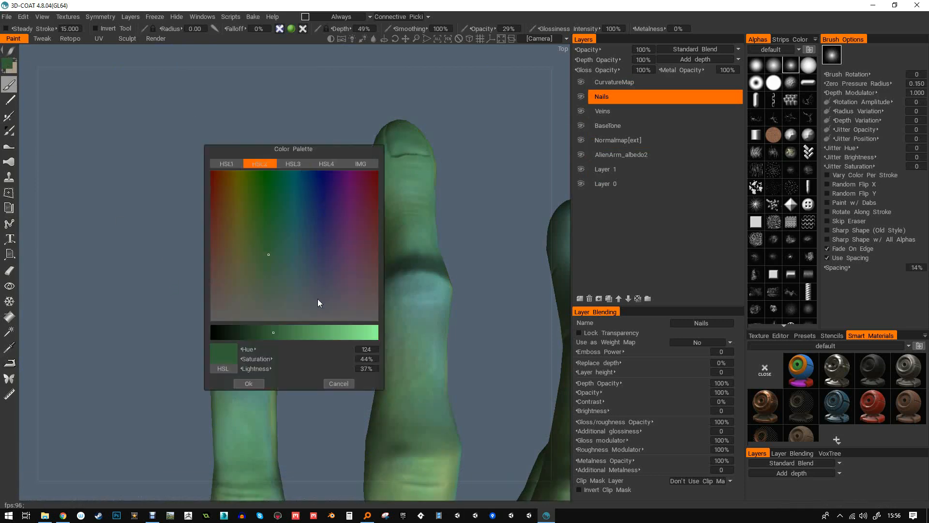
{"action": "left_click", "coordinate": [315, 333]}
{"action": "left_click", "coordinate": [257, 286]}
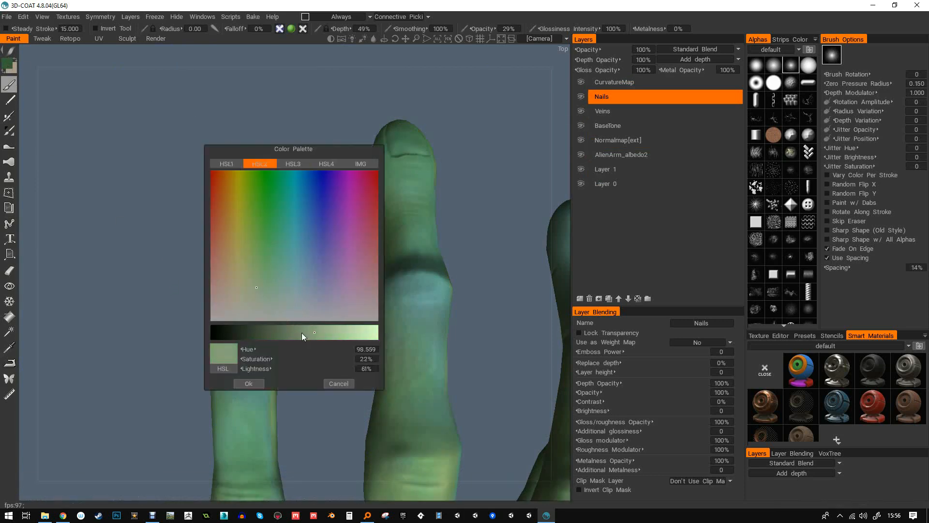
{"action": "left_click", "coordinate": [253, 382]}
{"action": "mouse_move", "coordinate": [292, 30]}
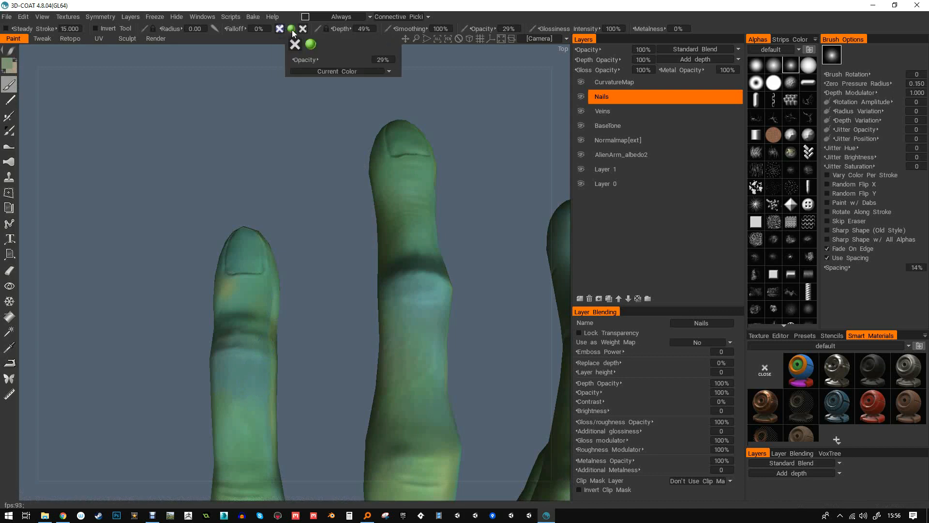
- Enable gloss painting and set the brush to 13% metalness, 95% gloss intensity and 65% opacity
{"action": "left_click", "coordinate": [303, 29]}
{"action": "left_click_drag", "start_coordinate": [319, 99], "coordinate": [385, 101]}
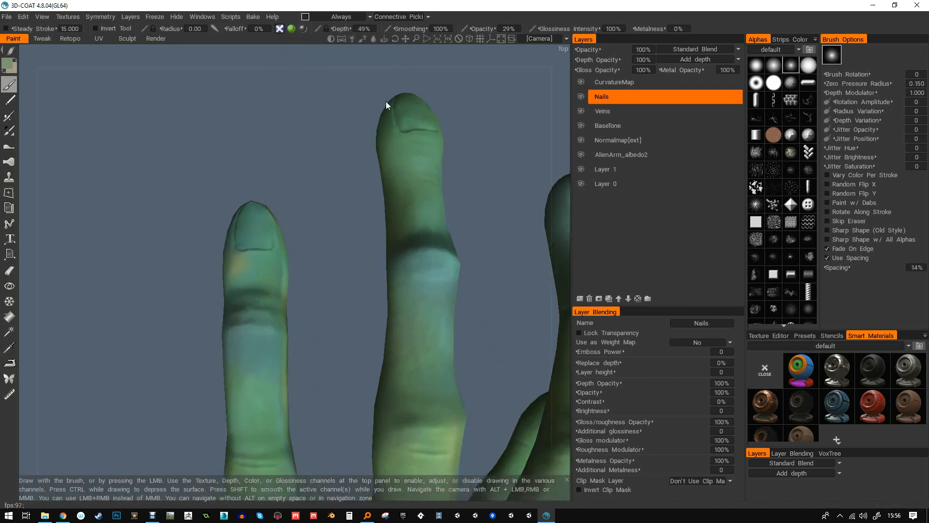
{"action": "left_click_drag", "start_coordinate": [660, 31], "coordinate": [662, 31]}
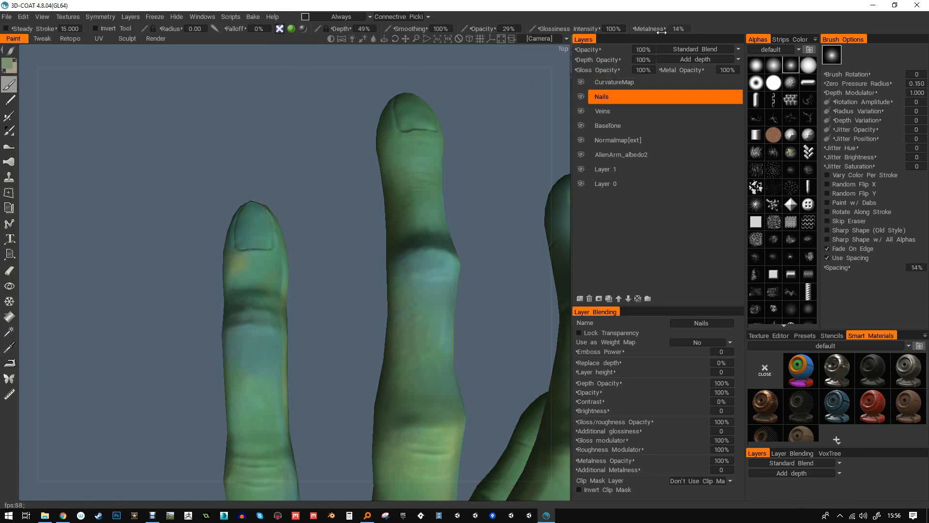
{"action": "left_click_drag", "start_coordinate": [584, 29], "coordinate": [579, 29]}
{"action": "left_click_drag", "start_coordinate": [489, 29], "coordinate": [519, 30]}
- Raise the brush opacity to 99% and paint the outermost small finger's nail with the pale grey-green colour
{"action": "left_click_drag", "start_coordinate": [315, 213], "coordinate": [290, 313]}
{"action": "scroll", "coordinate": [290, 313], "scroll_direction": "up", "scroll_amount": 5}
{"action": "middle_click_drag", "start_coordinate": [298, 308], "coordinate": [306, 305], "text": "alt"}
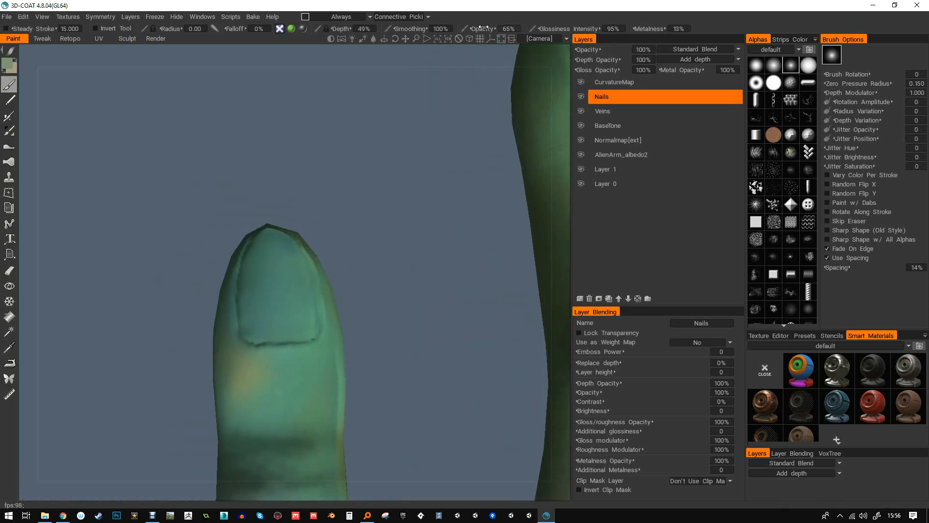
{"action": "left_click_drag", "start_coordinate": [504, 31], "coordinate": [528, 33]}
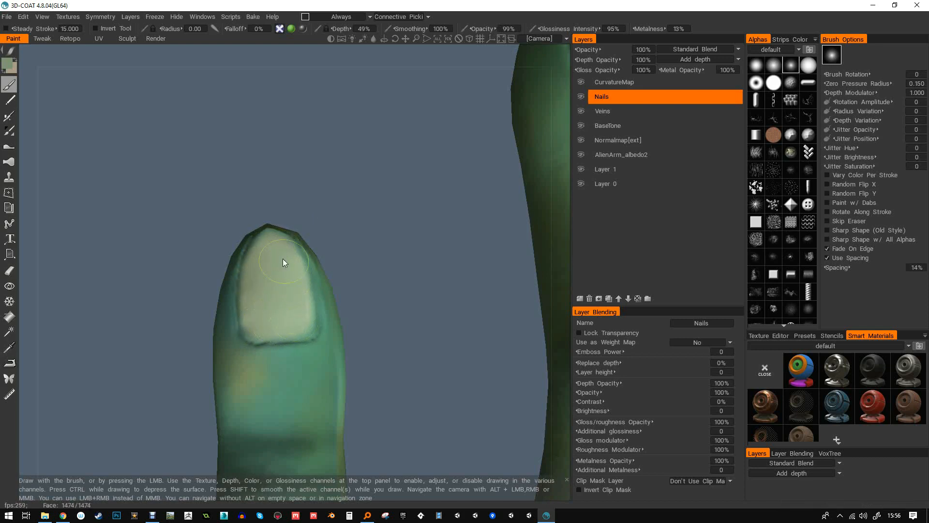
{"action": "scroll", "coordinate": [278, 258], "scroll_direction": "down", "scroll_amount": 10}
{"action": "left_click_drag", "start_coordinate": [335, 240], "coordinate": [323, 257], "text": "alt"}
{"action": "scroll", "coordinate": [309, 252], "scroll_direction": "up", "scroll_amount": 5}
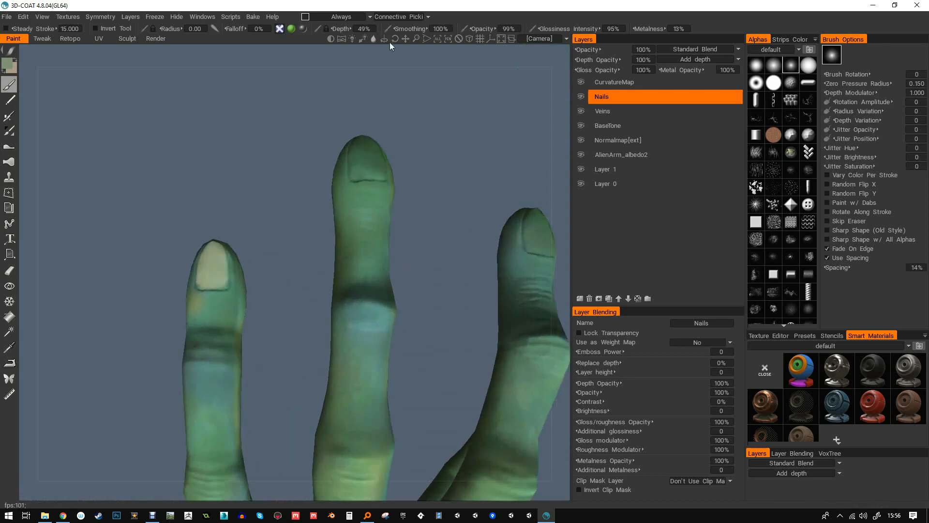
{"action": "scroll", "coordinate": [242, 226], "scroll_direction": "up", "scroll_amount": 5}
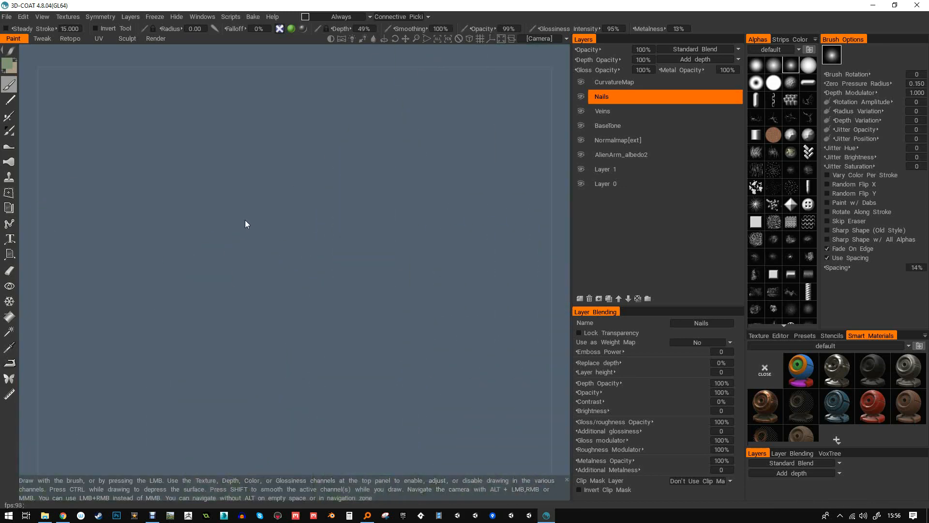
{"action": "scroll", "coordinate": [247, 220], "scroll_direction": "down", "scroll_amount": 2}
{"action": "left_click_drag", "start_coordinate": [220, 221], "coordinate": [271, 224], "text": "alt"}
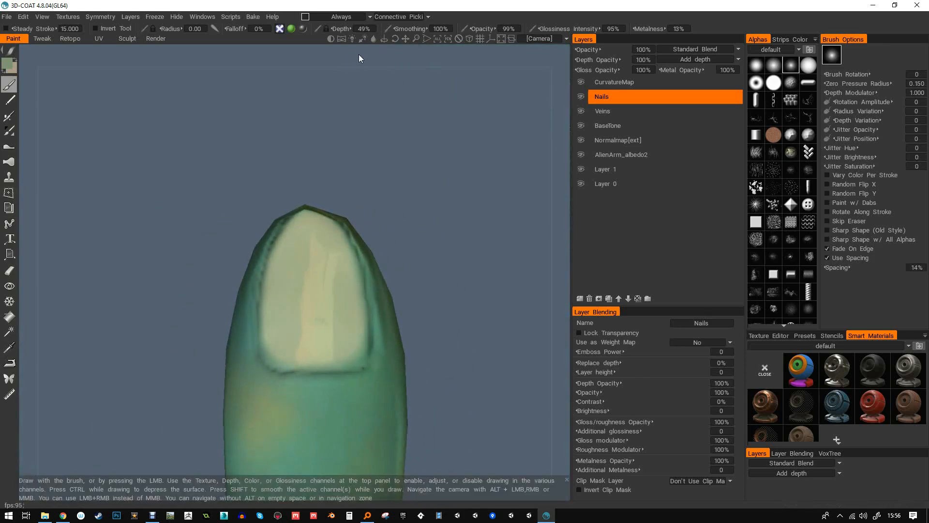
- Paint the long middle finger's nail pale grey-green, filling it out to the nail's edges
{"action": "right_click_drag", "start_coordinate": [357, 74], "coordinate": [377, 150]}
{"action": "middle_click_drag", "start_coordinate": [376, 150], "coordinate": [315, 158]}
{"action": "right_click_drag", "start_coordinate": [315, 158], "coordinate": [316, 147]}
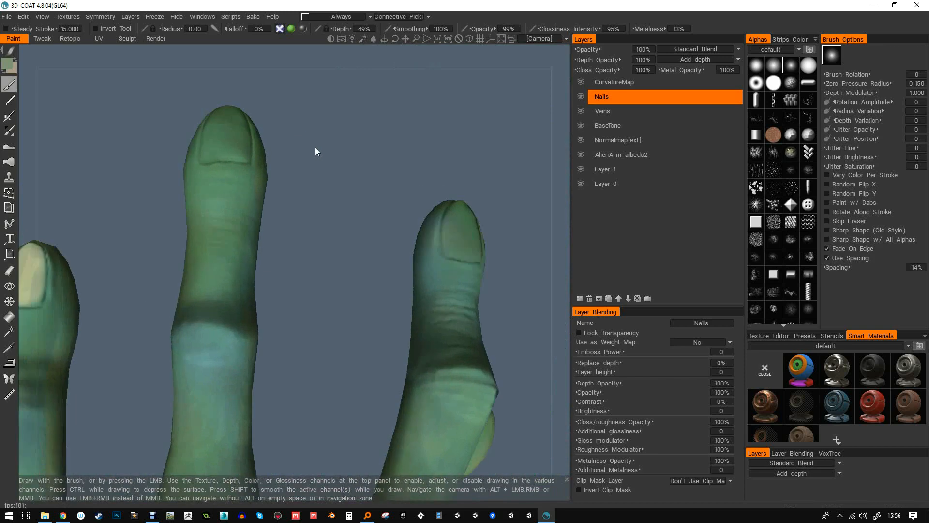
{"action": "left_click_drag", "start_coordinate": [315, 147], "coordinate": [331, 182]}
{"action": "right_click_drag", "start_coordinate": [321, 292], "coordinate": [322, 276], "text": "alt"}
{"action": "mouse_move", "coordinate": [322, 276]}
{"action": "left_mouse_down", "text": "alt"}
{"action": "mouse_move", "coordinate": [326, 307]}
{"action": "mouse_move", "coordinate": [301, 382]}
{"action": "mouse_move", "coordinate": [271, 335]}
{"action": "left_mouse_up", "text": "alt"}
{"action": "mouse_move", "coordinate": [272, 335]}
{"action": "left_mouse_down"}
{"action": "mouse_move", "coordinate": [268, 344]}
{"action": "mouse_move", "coordinate": [280, 332]}
{"action": "mouse_move", "coordinate": [284, 345]}
{"action": "mouse_move", "coordinate": [284, 324]}
{"action": "mouse_move", "coordinate": [298, 323]}
{"action": "left_mouse_up"}
{"action": "right_click_drag", "start_coordinate": [364, 249], "coordinate": [360, 254]}
{"action": "left_click_drag", "start_coordinate": [360, 254], "coordinate": [327, 263], "text": "alt"}
{"action": "left_click_drag", "start_coordinate": [275, 206], "coordinate": [341, 185], "text": "alt"}
{"action": "left_click", "coordinate": [448, 39]}
{"action": "left_click_drag", "start_coordinate": [387, 330], "coordinate": [383, 348], "text": "alt"}
{"action": "mouse_move", "coordinate": [391, 348]}
{"action": "right_mouse_down", "text": "alt"}
{"action": "mouse_move", "coordinate": [372, 362]}
{"action": "mouse_move", "coordinate": [398, 347]}
{"action": "right_mouse_up", "text": "alt"}
{"action": "mouse_move", "coordinate": [380, 339]}
{"action": "left_mouse_down", "text": "alt"}
{"action": "mouse_move", "coordinate": [357, 331]}
{"action": "mouse_move", "coordinate": [289, 337]}
{"action": "mouse_move", "coordinate": [394, 309]}
{"action": "mouse_move", "coordinate": [376, 262]}
{"action": "mouse_move", "coordinate": [344, 272]}
{"action": "mouse_move", "coordinate": [357, 343]}
{"action": "left_mouse_up", "text": "alt"}
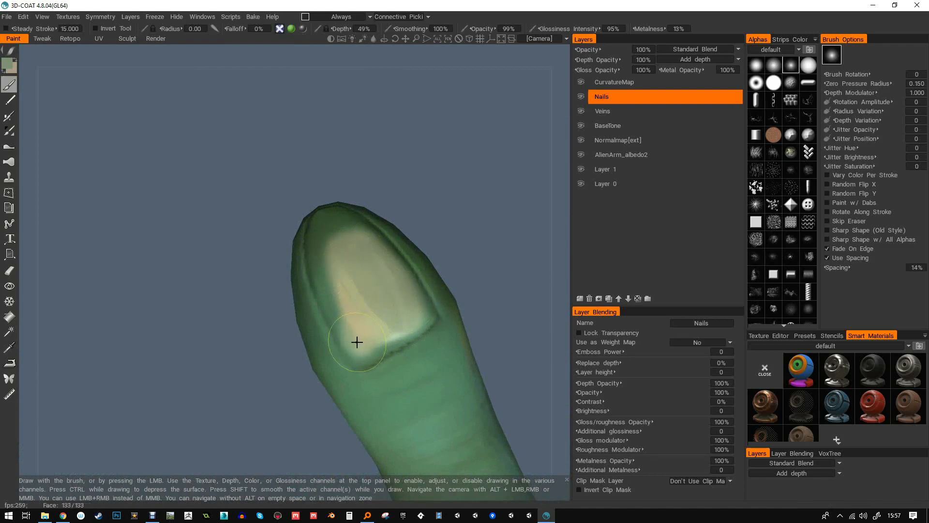
{"action": "mouse_move", "coordinate": [332, 270]}
{"action": "left_mouse_down", "text": "alt"}
{"action": "mouse_move", "coordinate": [349, 297]}
{"action": "mouse_move", "coordinate": [338, 220]}
{"action": "mouse_move", "coordinate": [326, 225]}
{"action": "mouse_move", "coordinate": [332, 273]}
{"action": "left_mouse_up", "text": "alt"}
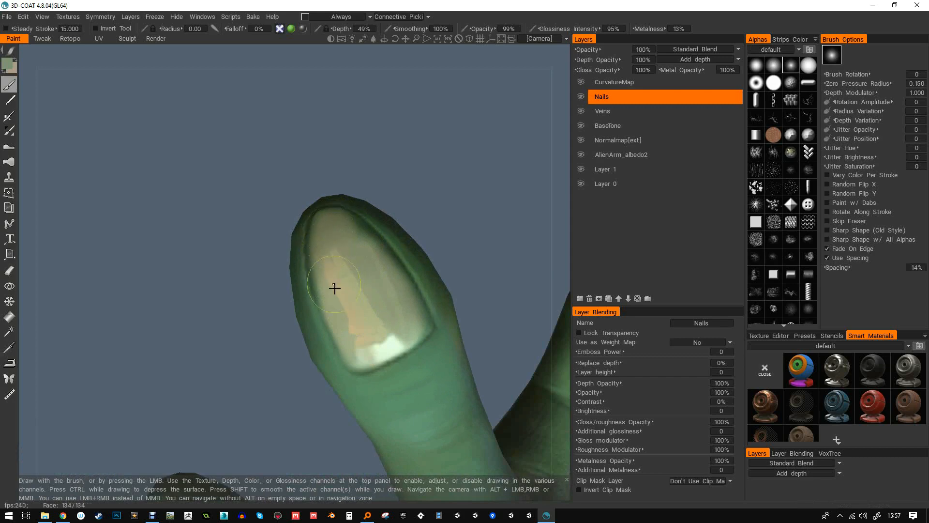
- Paint the nail of the finger between the long middle finger and the thumb pale grey-green
{"action": "middle_click_drag", "start_coordinate": [420, 309], "coordinate": [175, 288], "text": "alt"}
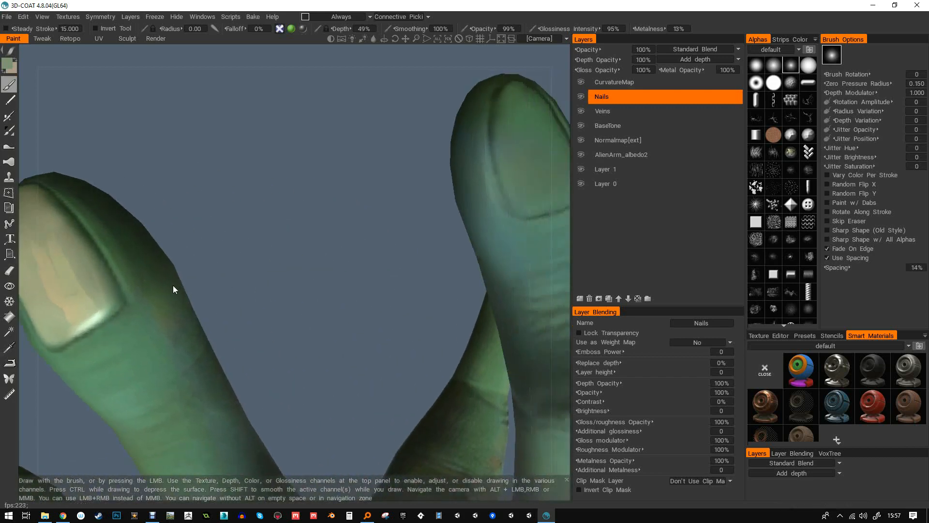
{"action": "right_click_drag", "start_coordinate": [174, 288], "coordinate": [402, 209], "text": "alt"}
{"action": "middle_click_drag", "start_coordinate": [402, 210], "coordinate": [370, 232], "text": "alt"}
{"action": "left_click_drag", "start_coordinate": [371, 232], "coordinate": [335, 223], "text": "alt"}
{"action": "right_click_drag", "start_coordinate": [335, 224], "coordinate": [365, 228], "text": "alt"}
{"action": "middle_click_drag", "start_coordinate": [365, 228], "coordinate": [349, 247], "text": "alt"}
{"action": "mouse_move", "coordinate": [349, 247]}
{"action": "left_mouse_down", "text": "alt"}
{"action": "mouse_move", "coordinate": [371, 243]}
{"action": "mouse_move", "coordinate": [349, 233]}
{"action": "mouse_move", "coordinate": [361, 271]}
{"action": "left_mouse_up", "text": "alt"}
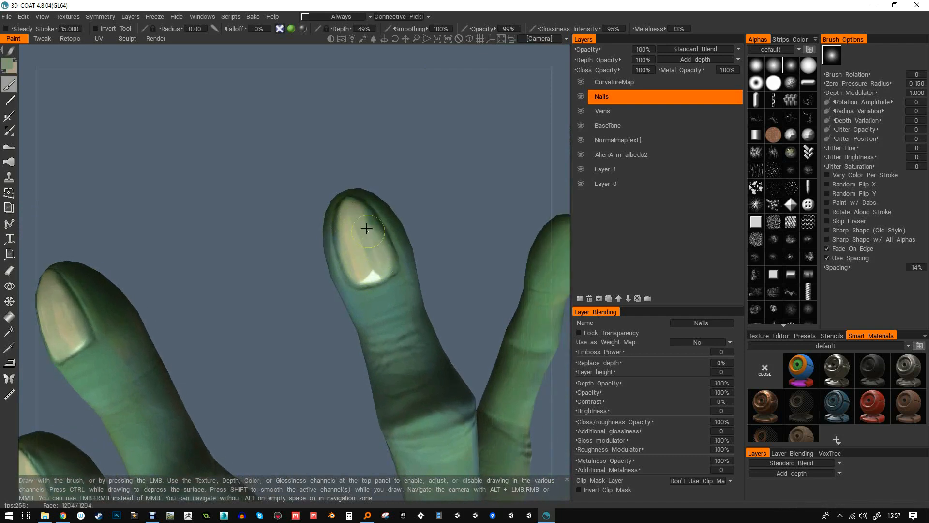
- Try unlit and wireframe display modes on the shadowed thumb and its nail
{"action": "mouse_move", "coordinate": [359, 268]}
{"action": "right_mouse_down", "text": "alt"}
{"action": "mouse_move", "coordinate": [392, 230]}
{"action": "mouse_move", "coordinate": [361, 220]}
{"action": "right_mouse_up", "text": "alt"}
{"action": "mouse_move", "coordinate": [362, 219]}
{"action": "left_mouse_down", "text": "alt"}
{"action": "mouse_move", "coordinate": [355, 207]}
{"action": "mouse_move", "coordinate": [237, 238]}
{"action": "mouse_move", "coordinate": [358, 228]}
{"action": "mouse_move", "coordinate": [367, 182]}
{"action": "left_mouse_up", "text": "alt"}
{"action": "left_click_drag", "start_coordinate": [364, 40], "coordinate": [507, 44]}
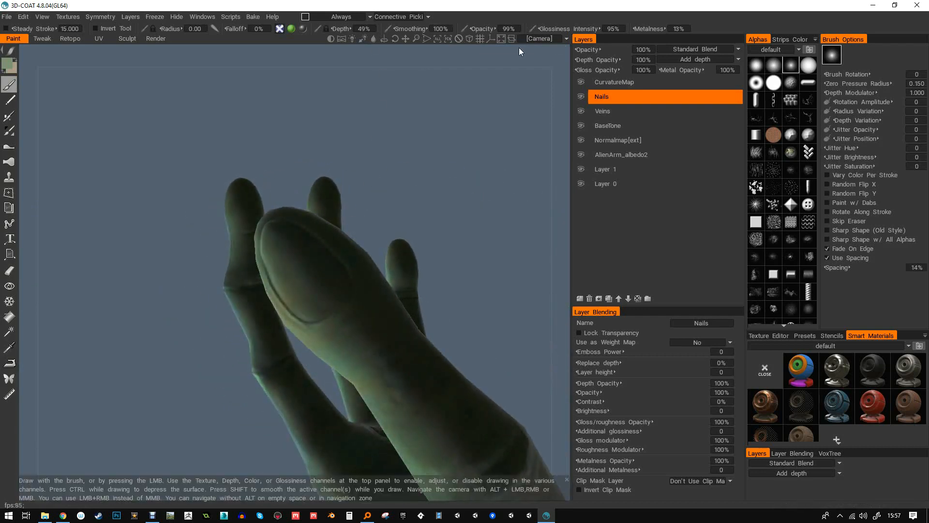
{"action": "key", "text": "4"}
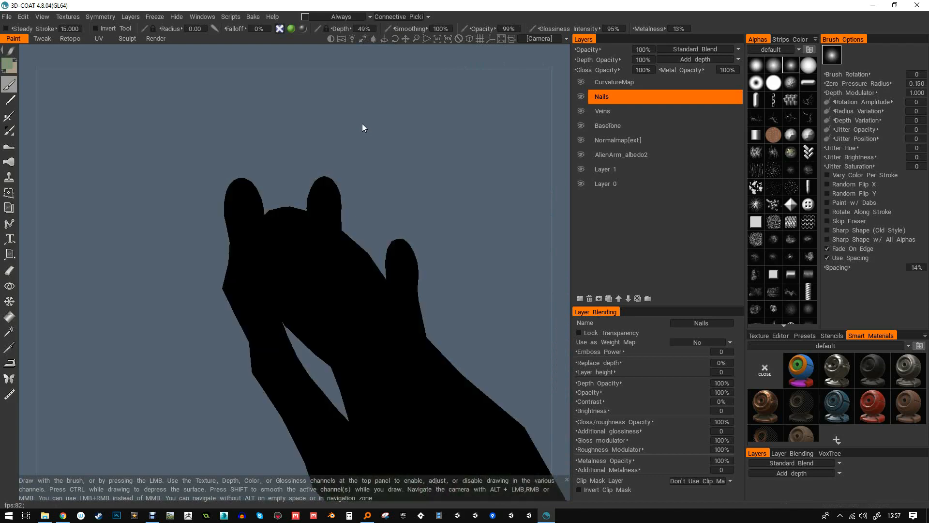
{"action": "left_click_drag", "start_coordinate": [341, 179], "coordinate": [513, 167], "text": "alt"}
{"action": "left_click_drag", "start_coordinate": [600, 159], "coordinate": [350, 151], "text": "alt"}
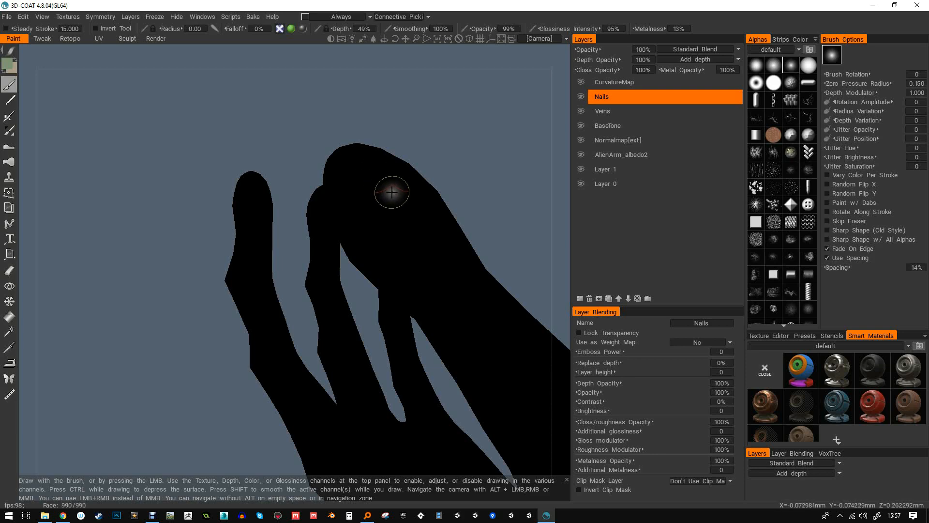
{"action": "mouse_move", "coordinate": [431, 185]}
{"action": "left_mouse_down", "text": "alt"}
{"action": "mouse_move", "coordinate": [442, 177]}
{"action": "mouse_move", "coordinate": [432, 174]}
{"action": "left_mouse_up", "text": "alt"}
{"action": "key", "text": "5"}
{"action": "key", "text": "5"}
{"action": "key", "text": "5"}
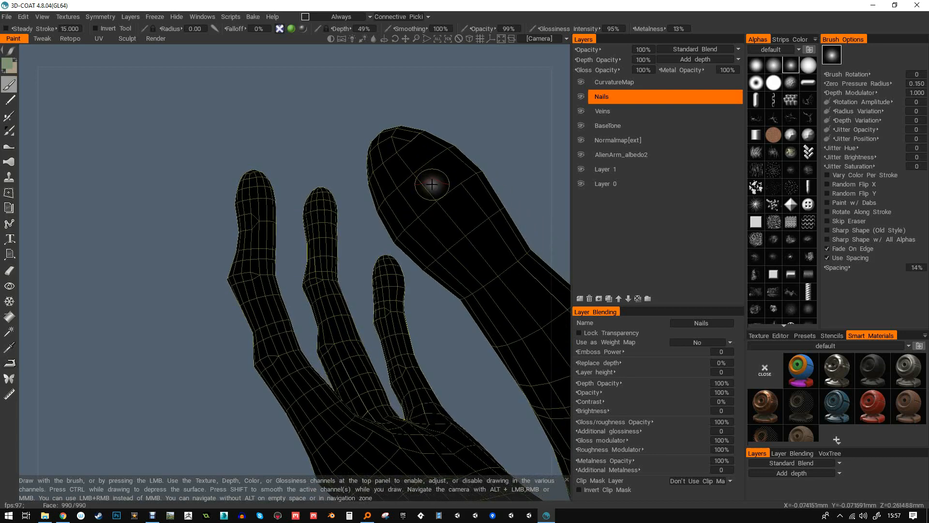
{"action": "left_click_drag", "start_coordinate": [459, 166], "coordinate": [355, 213], "text": "alt"}
{"action": "key", "text": "2"}
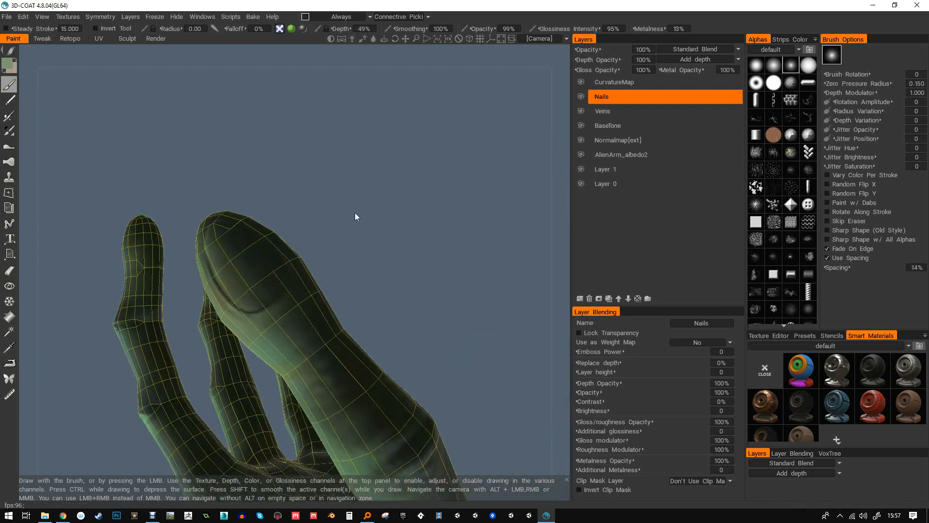
{"action": "key", "text": "5"}
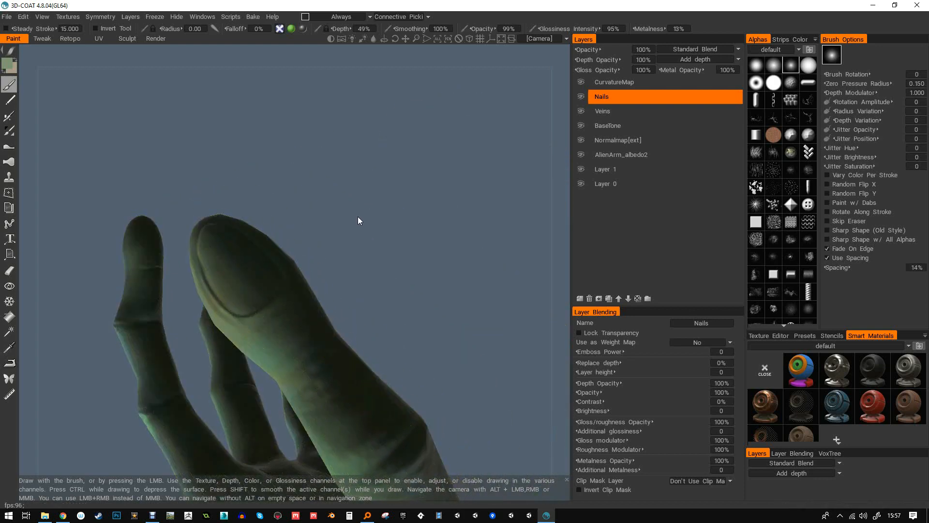
{"action": "key", "text": "w"}
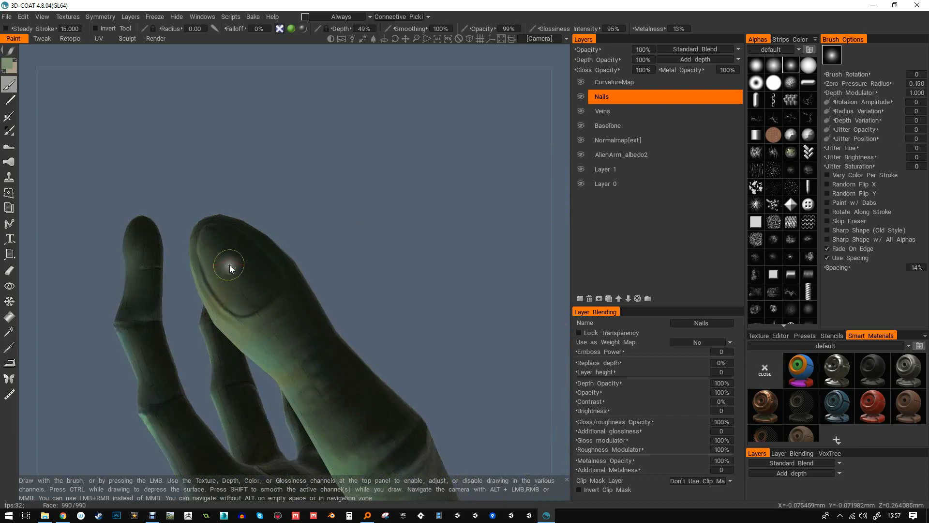
- Paint the thumb's nail with the same pale grey-green colour
{"action": "left_click_drag", "start_coordinate": [230, 266], "coordinate": [245, 264], "text": "alt"}
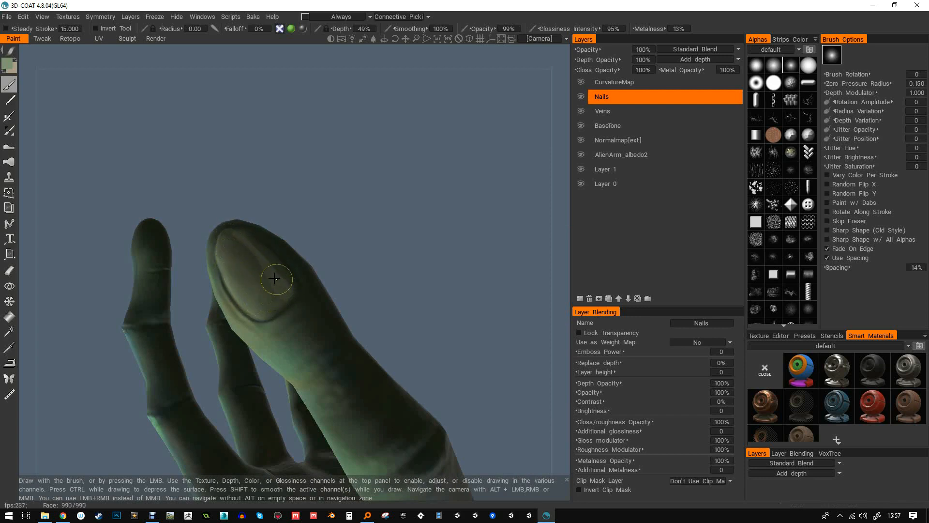
{"action": "left_click", "coordinate": [42, 16]}
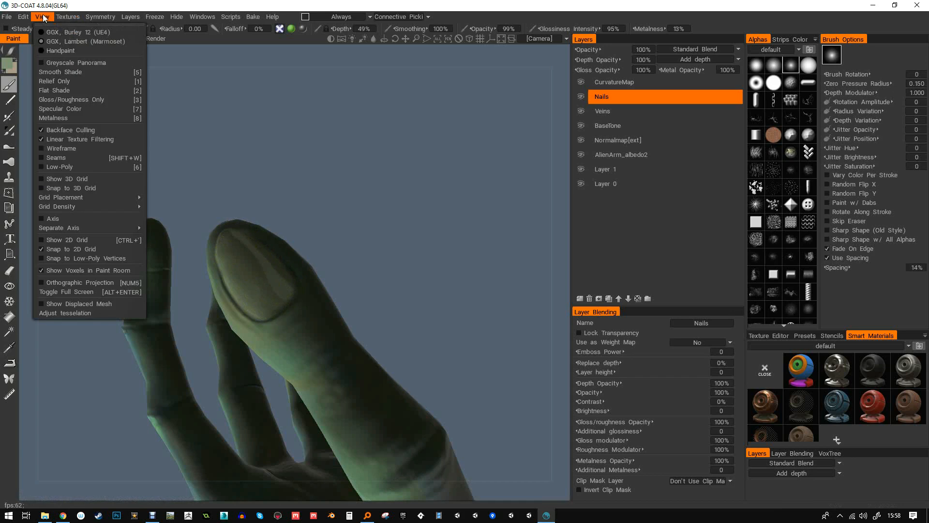
{"action": "left_click", "coordinate": [43, 18]}
- Examine the painted nails, hand and forearm markings from several angles and distances
{"action": "left_click_drag", "start_coordinate": [357, 183], "coordinate": [396, 174]}
{"action": "right_click_drag", "start_coordinate": [396, 174], "coordinate": [286, 248]}
{"action": "left_click_drag", "start_coordinate": [285, 248], "coordinate": [333, 247]}
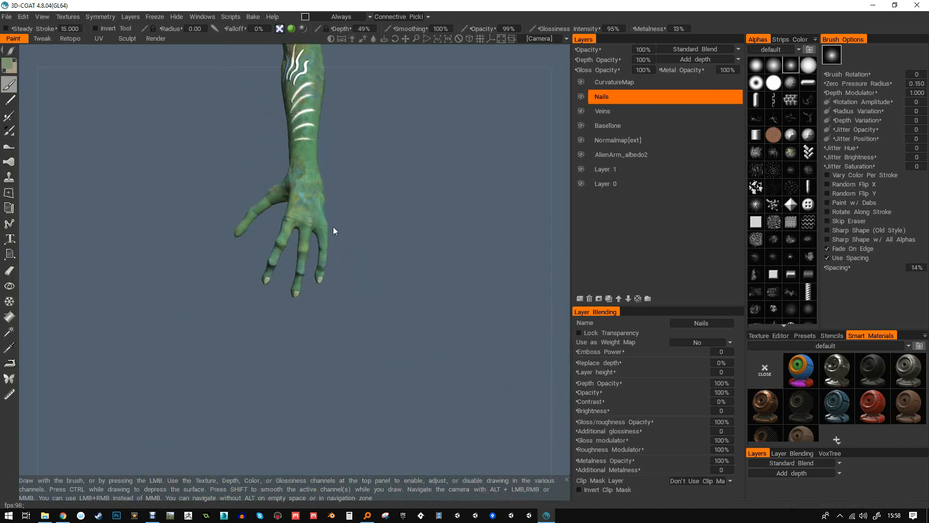
{"action": "middle_click_drag", "start_coordinate": [327, 116], "coordinate": [341, 246]}
{"action": "right_click_drag", "start_coordinate": [341, 247], "coordinate": [365, 215]}
{"action": "middle_click_drag", "start_coordinate": [365, 214], "coordinate": [368, 237]}
{"action": "right_click_drag", "start_coordinate": [348, 224], "coordinate": [363, 218]}
{"action": "middle_click_drag", "start_coordinate": [362, 218], "coordinate": [380, 258]}
{"action": "left_click_drag", "start_coordinate": [380, 257], "coordinate": [408, 265]}
{"action": "mouse_move", "coordinate": [360, 330]}
{"action": "middle_mouse_down", "text": "alt"}
{"action": "mouse_move", "coordinate": [348, 288]}
{"action": "mouse_move", "coordinate": [341, 295]}
{"action": "mouse_move", "coordinate": [352, 200]}
{"action": "middle_mouse_up", "text": "alt"}
{"action": "left_click_drag", "start_coordinate": [351, 200], "coordinate": [356, 248], "text": "alt"}
{"action": "right_click_drag", "start_coordinate": [357, 248], "coordinate": [411, 186], "text": "alt"}
- Make CurvatureMap the active layer and hide the Veins layer to expose the forearm's underlying marks
{"action": "left_click", "coordinate": [619, 82]}
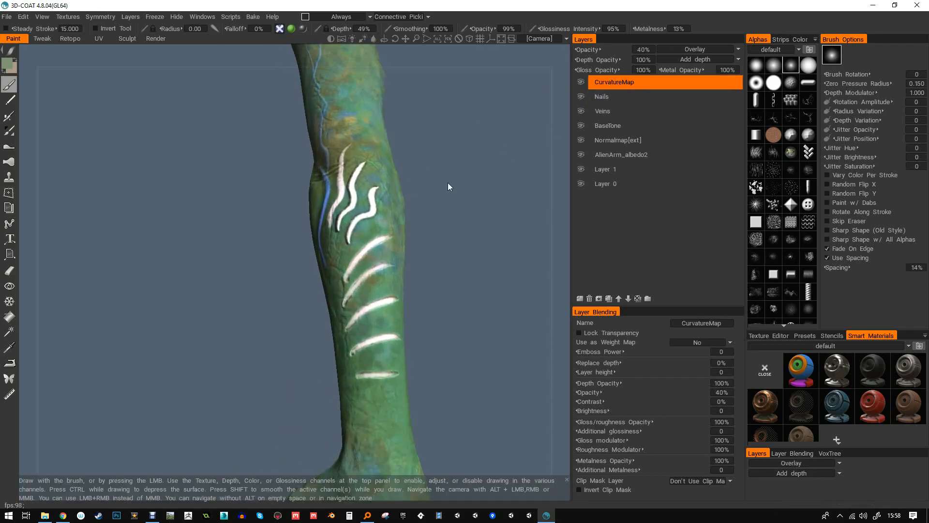
{"action": "left_click_drag", "start_coordinate": [371, 210], "coordinate": [365, 221], "text": "alt"}
{"action": "right_click_drag", "start_coordinate": [365, 221], "coordinate": [411, 186], "text": "alt"}
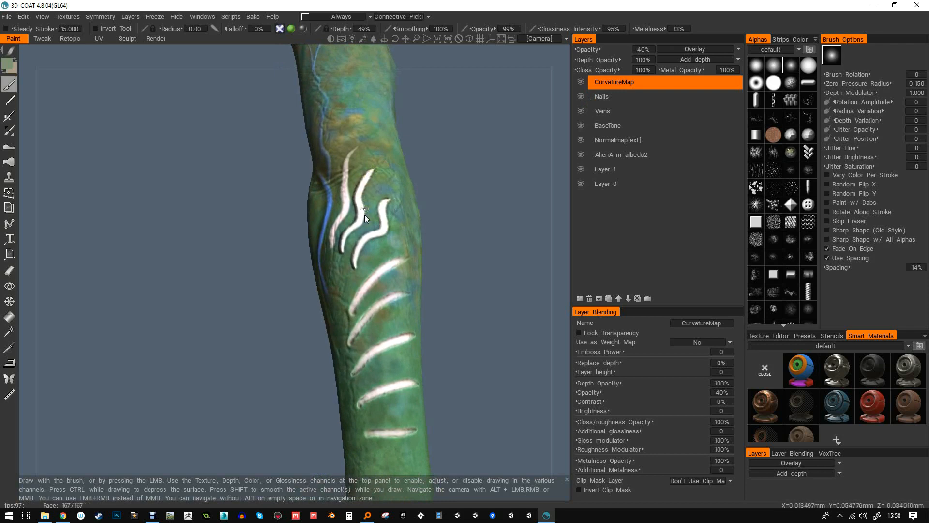
{"action": "right_click_drag", "start_coordinate": [358, 251], "coordinate": [391, 229], "text": "alt"}
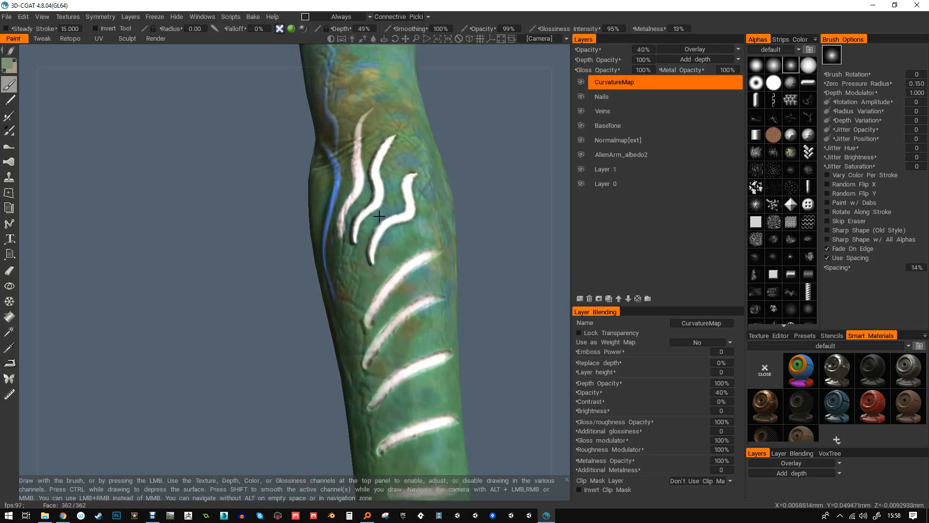
{"action": "left_click", "coordinate": [581, 111]}
{"action": "left_click", "coordinate": [582, 111]}
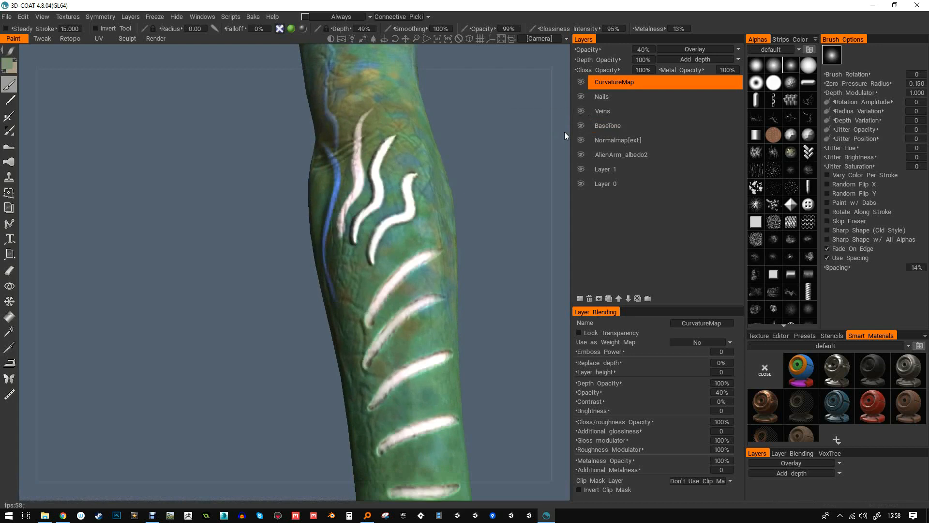
{"action": "left_click", "coordinate": [581, 111]}
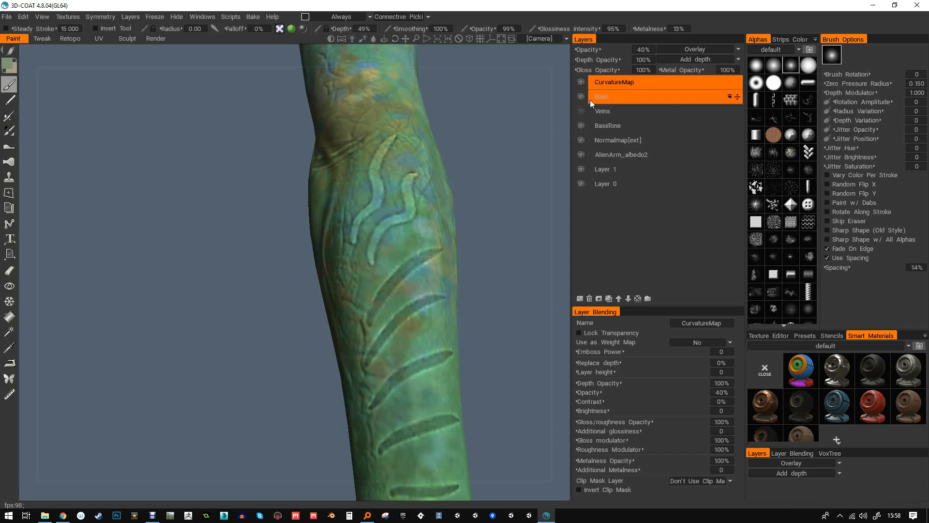
{"action": "scroll", "coordinate": [483, 204], "scroll_direction": "down", "scroll_amount": 8}
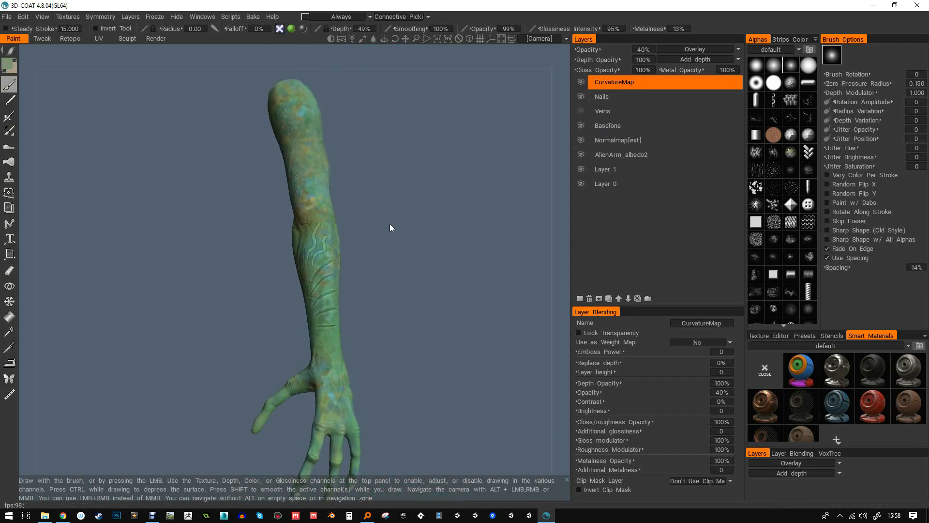
{"action": "scroll", "coordinate": [390, 224], "scroll_direction": "up", "scroll_amount": 6}
{"action": "scroll", "coordinate": [431, 208], "scroll_direction": "up", "scroll_amount": 2}
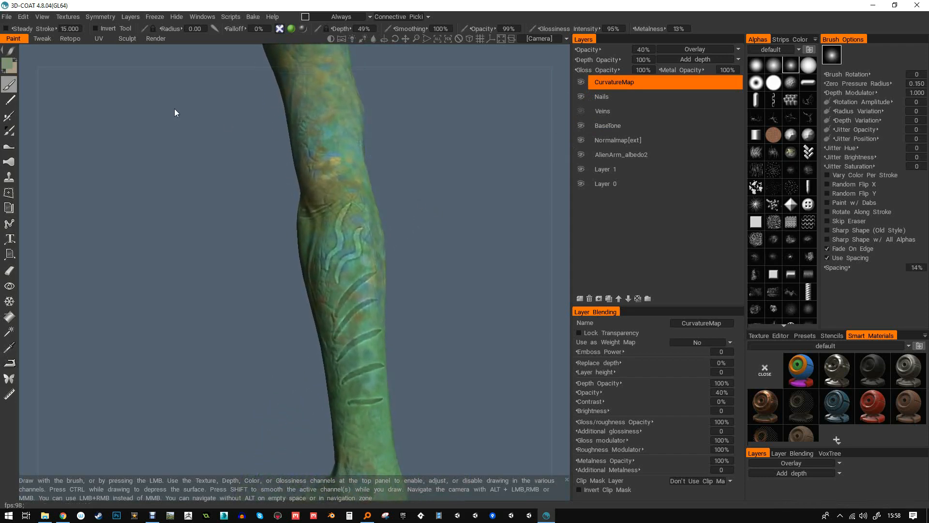
- Set the paint colour to neutral grey with 0% saturation and 50% lightness
{"action": "left_click", "coordinate": [15, 64]}
{"action": "left_click_drag", "start_coordinate": [300, 333], "coordinate": [292, 333]}
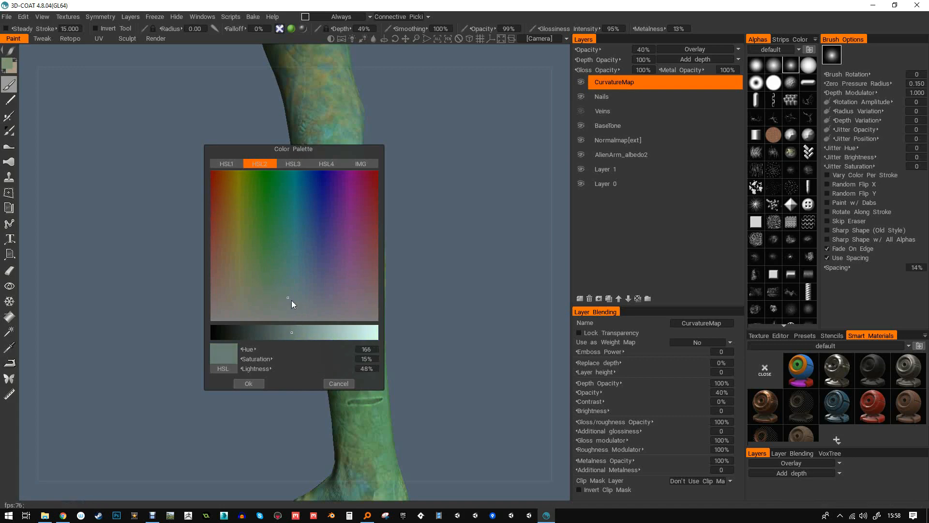
{"action": "left_click", "coordinate": [296, 321]}
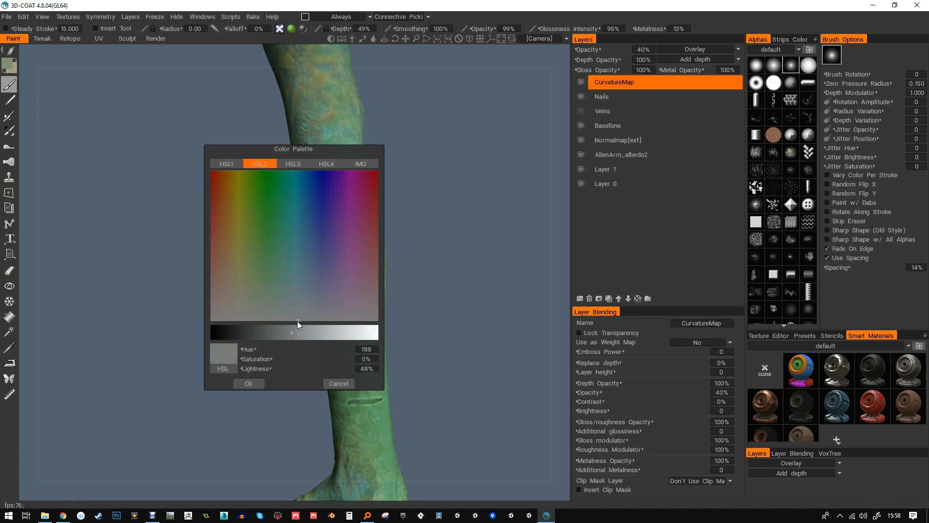
{"action": "left_click", "coordinate": [374, 351]}
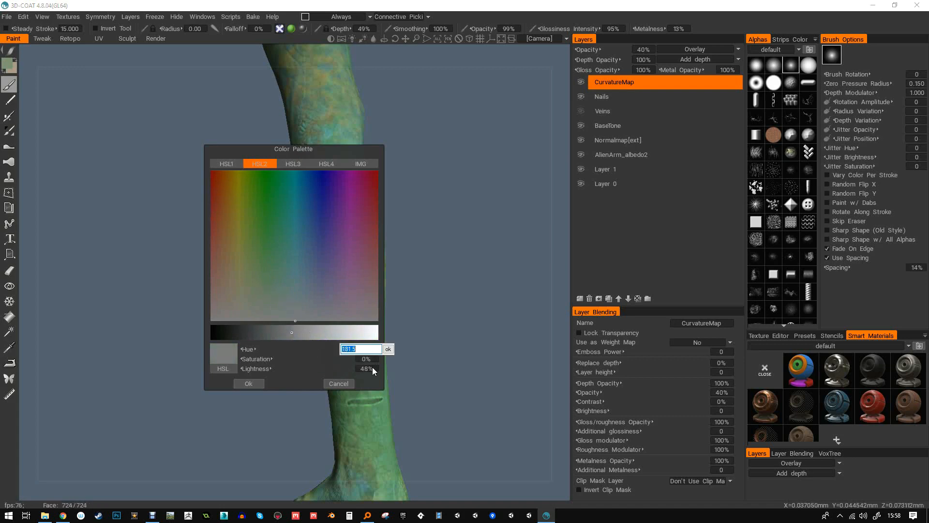
{"action": "left_click", "coordinate": [375, 370]}
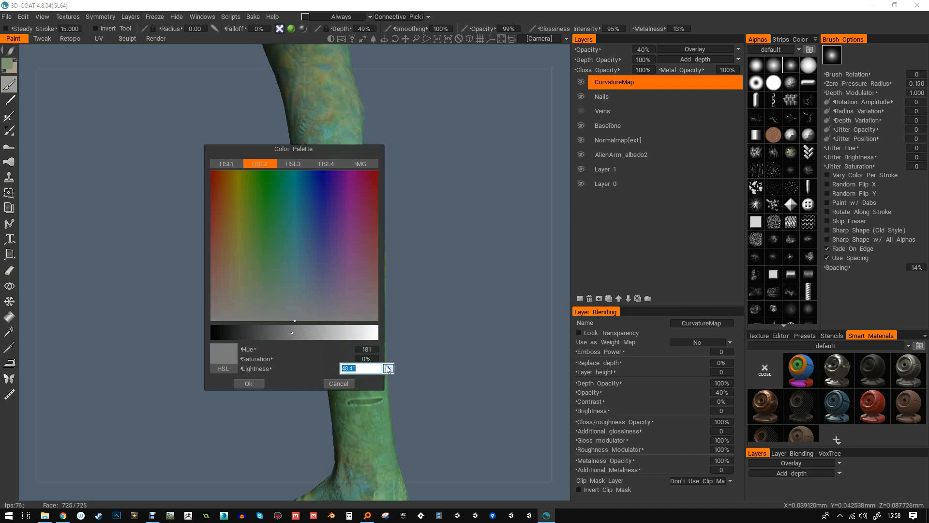
{"action": "type", "text": "5"}
{"action": "left_click", "coordinate": [388, 369]}
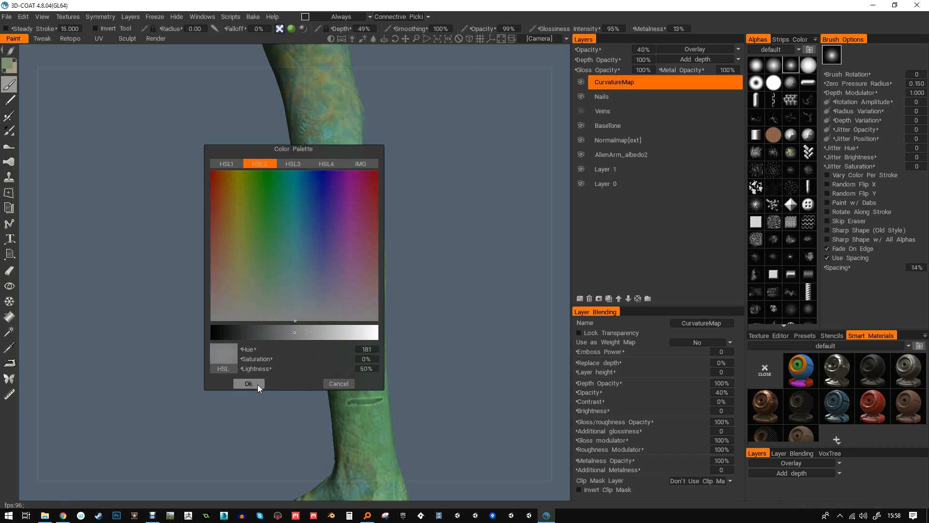
{"action": "left_click", "coordinate": [258, 384]}
- Turn off glossiness painting and paint neutral grey over the wavy marks just below the elbow on the CurvatureMap layer
{"action": "middle_click_drag", "start_coordinate": [357, 218], "coordinate": [353, 235], "text": "alt"}
{"action": "right_click_drag", "start_coordinate": [356, 222], "coordinate": [367, 245], "text": "alt"}
{"action": "left_click", "coordinate": [303, 30]}
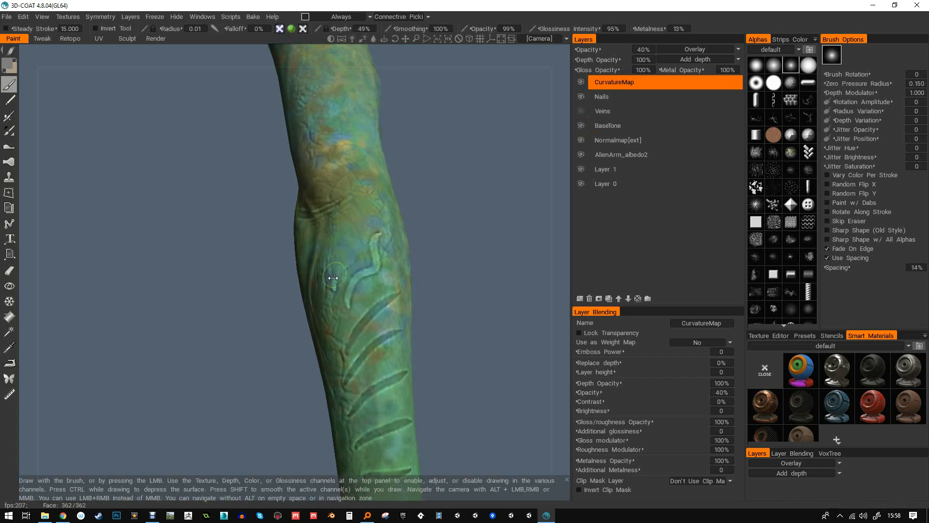
{"action": "mouse_move", "coordinate": [334, 285]}
{"action": "left_mouse_down", "text": "shift"}
{"action": "mouse_move", "coordinate": [351, 289]}
{"action": "mouse_move", "coordinate": [378, 235]}
{"action": "left_mouse_up", "text": "shift"}
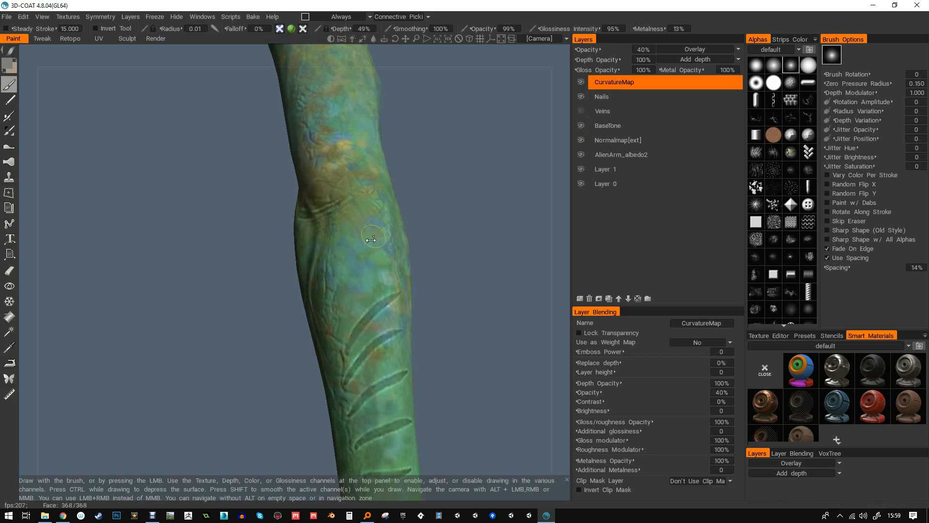
- Paint the same neutral grey over the remaining slanted forearm marks down towards the wrist
{"action": "right_click_drag", "start_coordinate": [377, 255], "coordinate": [346, 243], "text": "alt"}
{"action": "middle_click_drag", "start_coordinate": [347, 243], "coordinate": [345, 203], "text": "alt"}
{"action": "right_click_drag", "start_coordinate": [344, 203], "coordinate": [349, 237], "text": "alt"}
{"action": "left_click_drag", "start_coordinate": [351, 243], "coordinate": [331, 260], "text": "alt"}
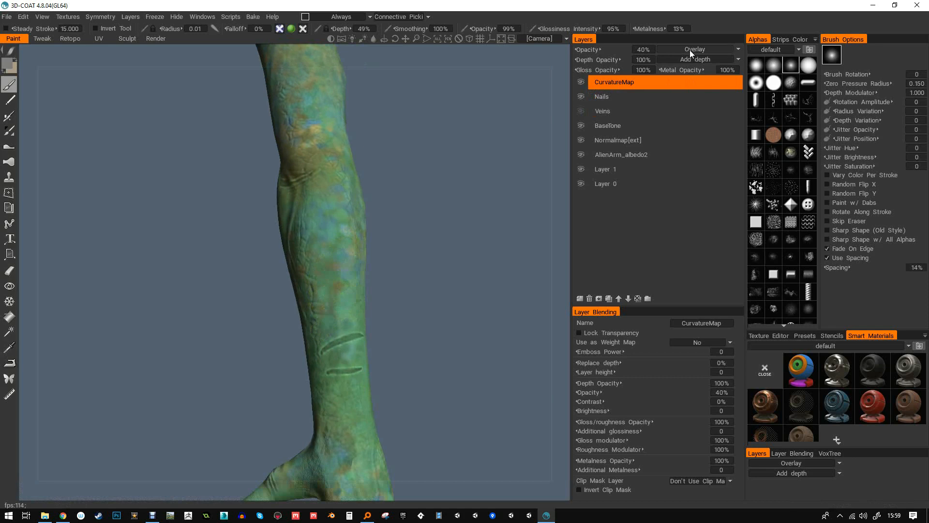
{"action": "left_click_drag", "start_coordinate": [326, 342], "coordinate": [334, 338], "text": "alt"}
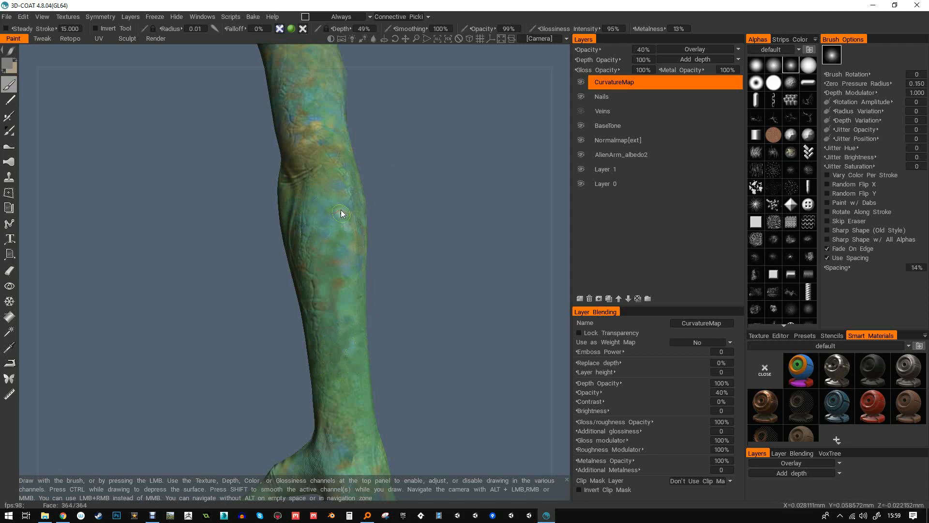
{"action": "left_click_drag", "start_coordinate": [338, 245], "coordinate": [361, 271], "text": "alt"}
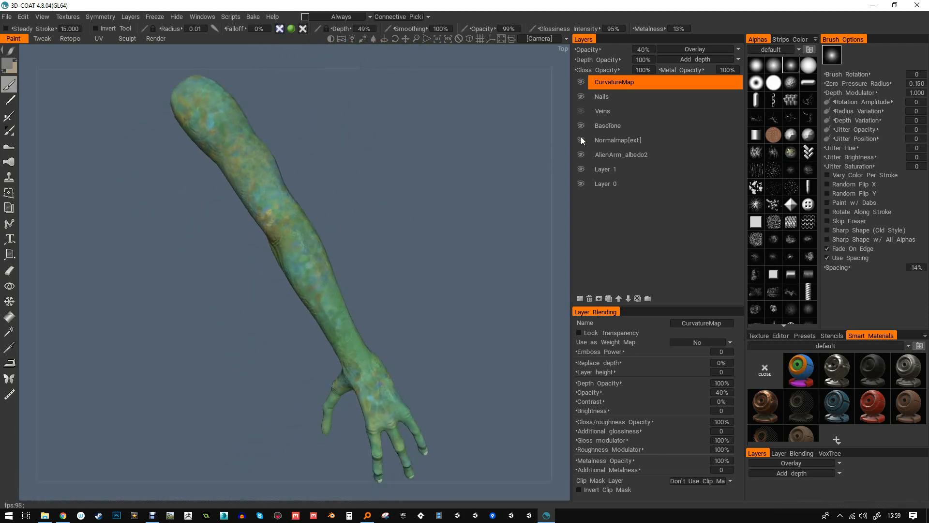
- Show the Veins layer again and delete the CurvatureMap layer
{"action": "left_click", "coordinate": [582, 112]}
{"action": "left_click_drag", "start_coordinate": [320, 257], "coordinate": [325, 329], "text": "alt"}
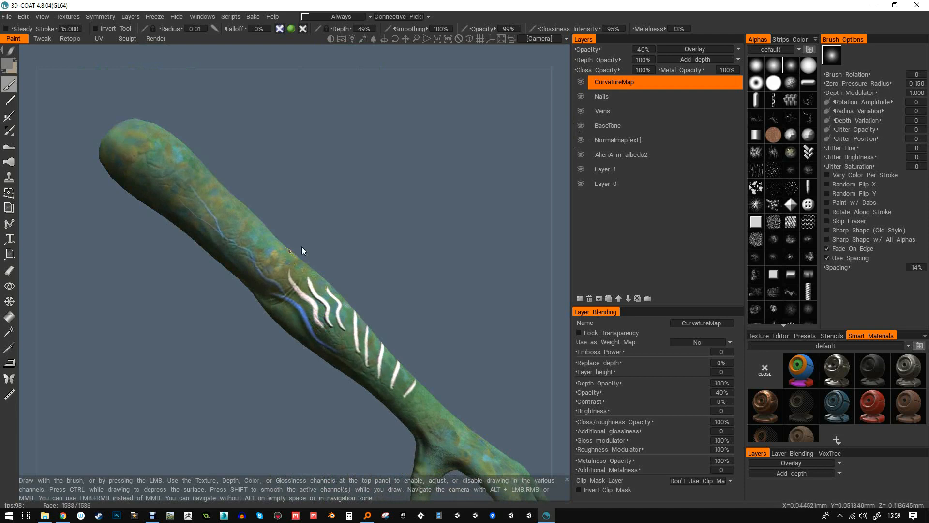
{"action": "left_click_drag", "start_coordinate": [388, 242], "coordinate": [590, 282], "text": "alt"}
{"action": "left_click", "coordinate": [589, 299]}
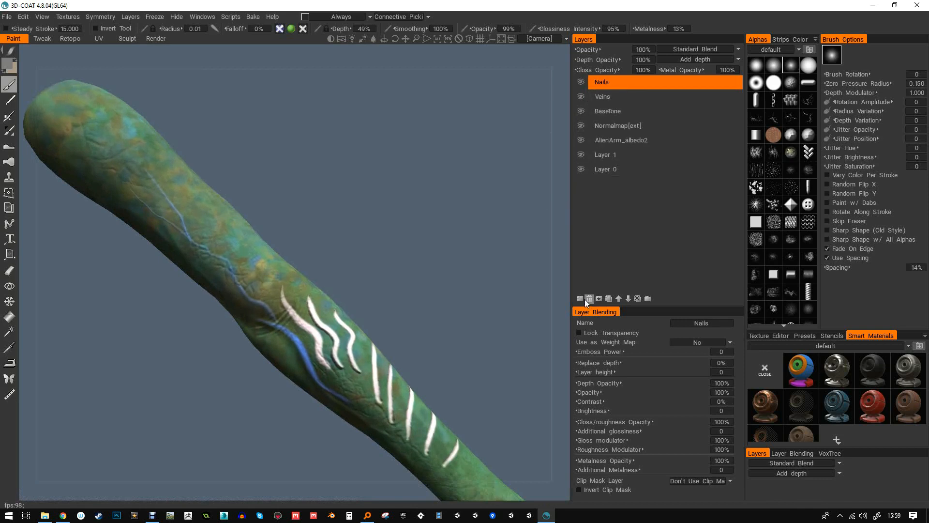
{"action": "left_click_drag", "start_coordinate": [501, 269], "coordinate": [65, 101], "text": "alt"}
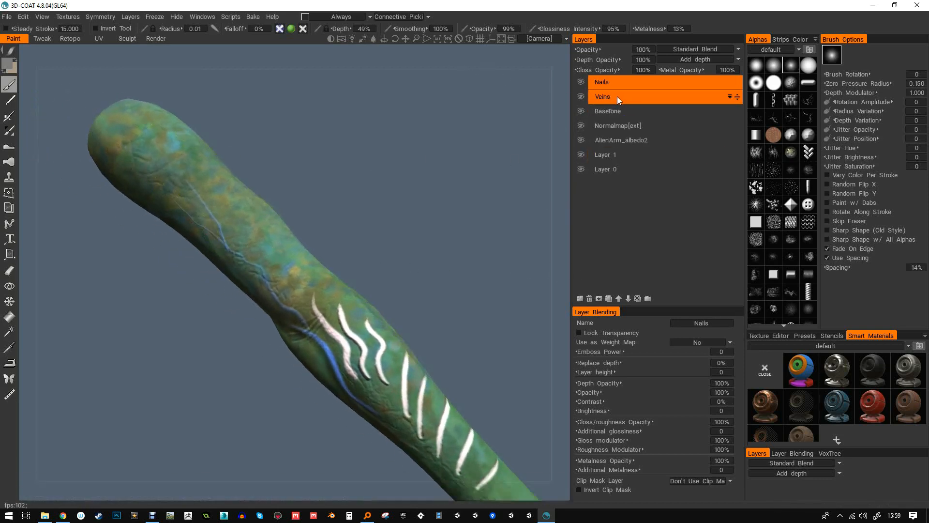
- Add a new layer above Nails and name it NewBumps
{"action": "left_click", "coordinate": [580, 298]}
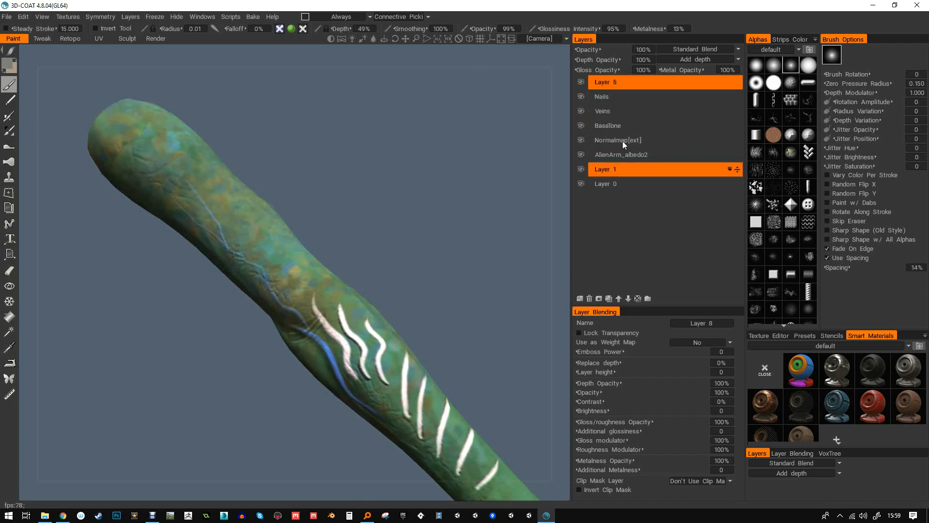
{"action": "double_click", "coordinate": [614, 86]}
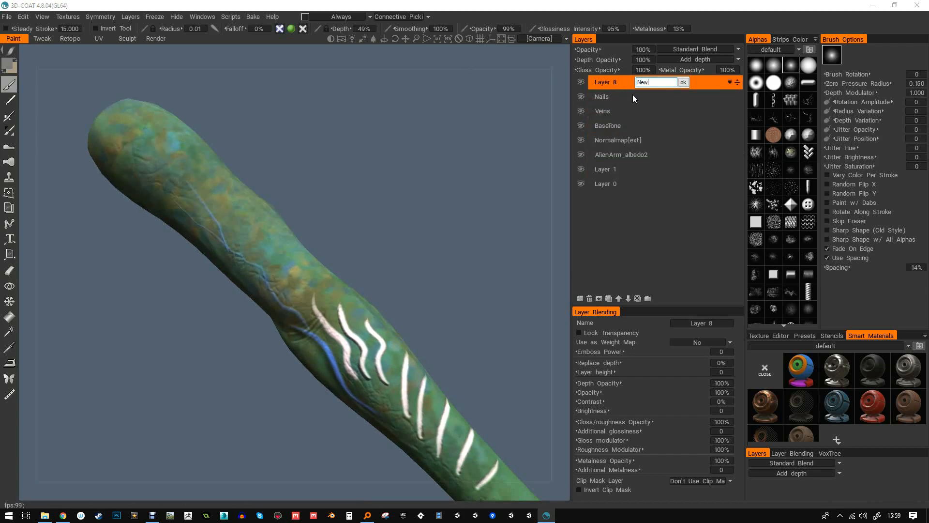
{"action": "type", "text": "NewBumps"}
{"action": "key", "text": "Return"}
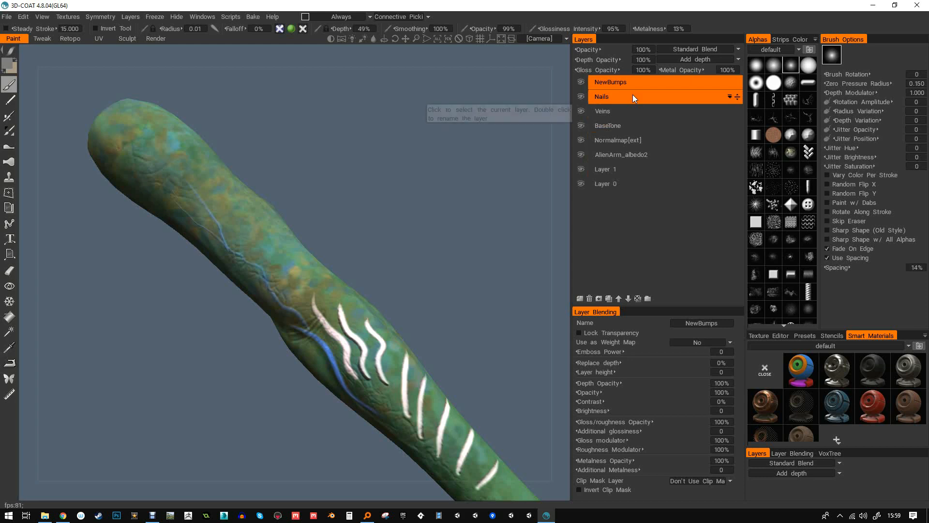
- Switch the brush to paint depth only, without colour, and set its depth to 59%
{"action": "mouse_move", "coordinate": [276, 30]}
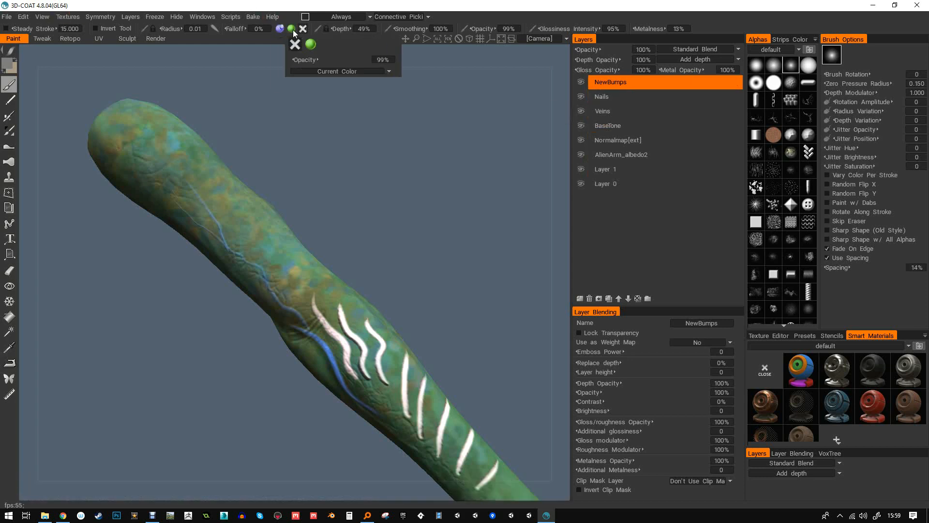
{"action": "left_click", "coordinate": [7, 63]}
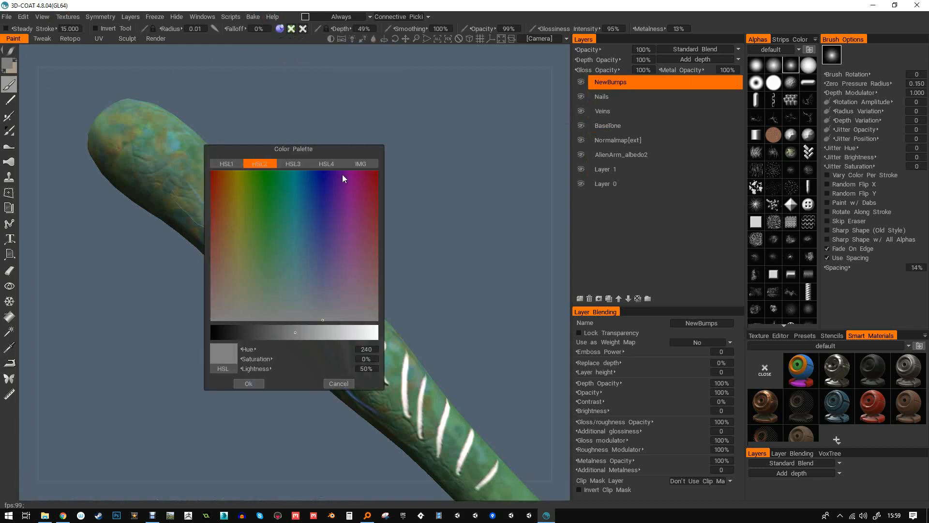
{"action": "left_click", "coordinate": [252, 383]}
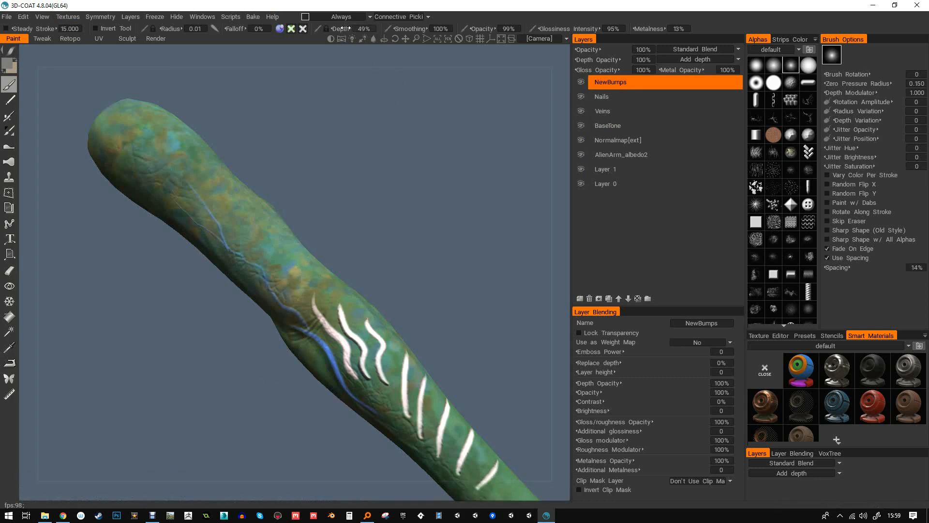
{"action": "left_click_drag", "start_coordinate": [352, 30], "coordinate": [355, 30]}
- Stamp one larger bump and three small ones beside it on the upper arm above the elbow
{"action": "right_click_drag", "start_coordinate": [268, 226], "coordinate": [271, 245], "text": "alt"}
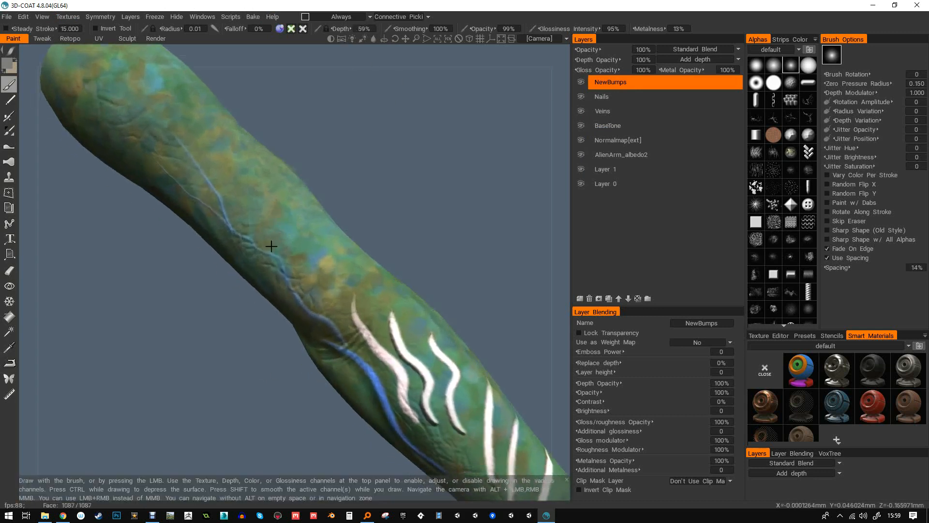
{"action": "middle_click_drag", "start_coordinate": [271, 244], "coordinate": [310, 192], "text": "alt"}
{"action": "left_click", "coordinate": [308, 191]}
{"action": "left_click", "coordinate": [291, 167]}
{"action": "left_click", "coordinate": [307, 159]}
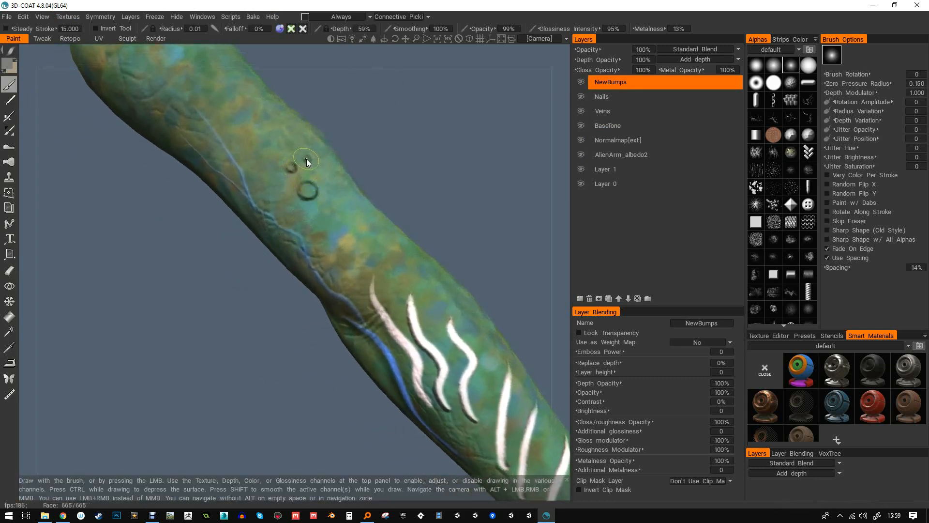
{"action": "left_click", "coordinate": [324, 171]}
- Stamp a second large bump with two small ones next to the first cluster, higher on the upper arm
{"action": "mouse_move", "coordinate": [320, 174]}
{"action": "left_mouse_down", "text": "alt"}
{"action": "mouse_move", "coordinate": [291, 206]}
{"action": "mouse_move", "coordinate": [268, 209]}
{"action": "left_mouse_up", "text": "alt"}
{"action": "middle_click_drag", "start_coordinate": [268, 209], "coordinate": [228, 276], "text": "alt"}
{"action": "left_click_drag", "start_coordinate": [293, 200], "coordinate": [292, 189]}
{"action": "left_click", "coordinate": [289, 184]}
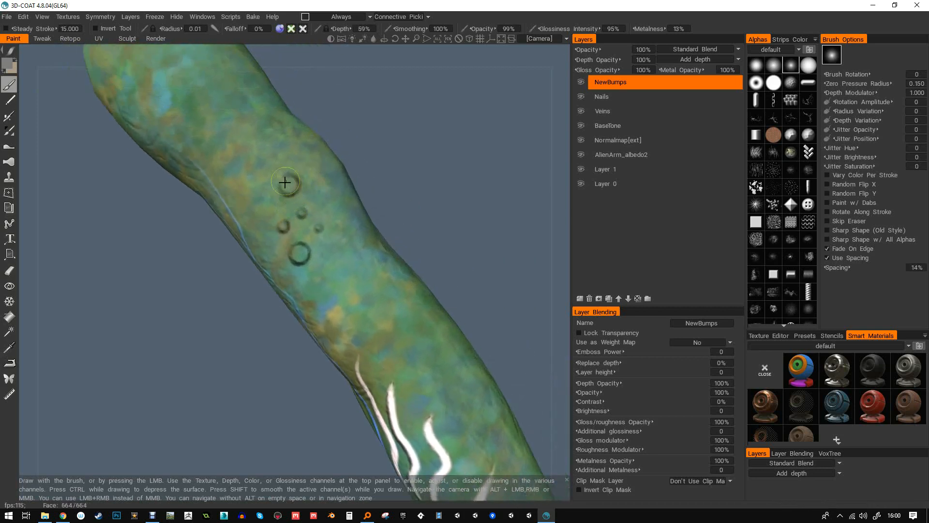
{"action": "left_click", "coordinate": [313, 187]}
{"action": "left_click", "coordinate": [305, 158]}
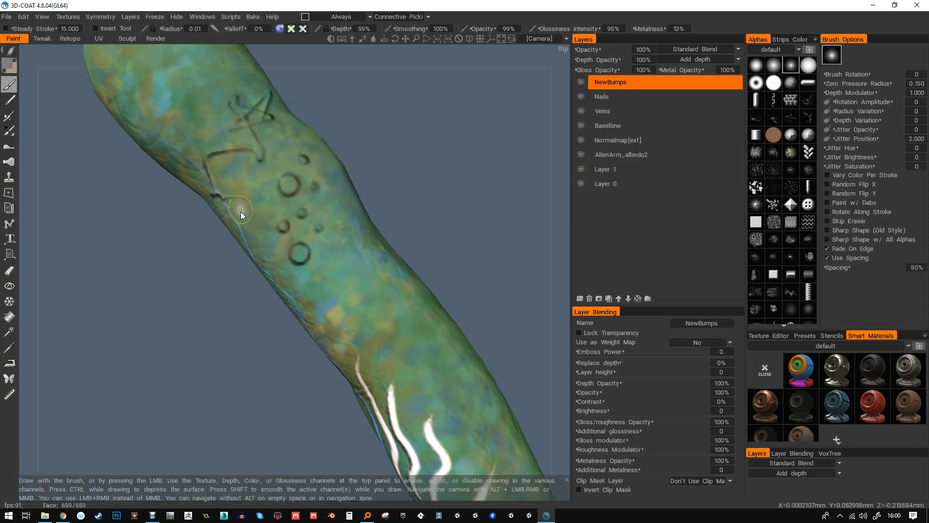
- Try scattering bumps across the upper arm with brush spacings of 150% and 300%, undoing the test strokes
{"action": "left_click", "coordinate": [916, 269]}
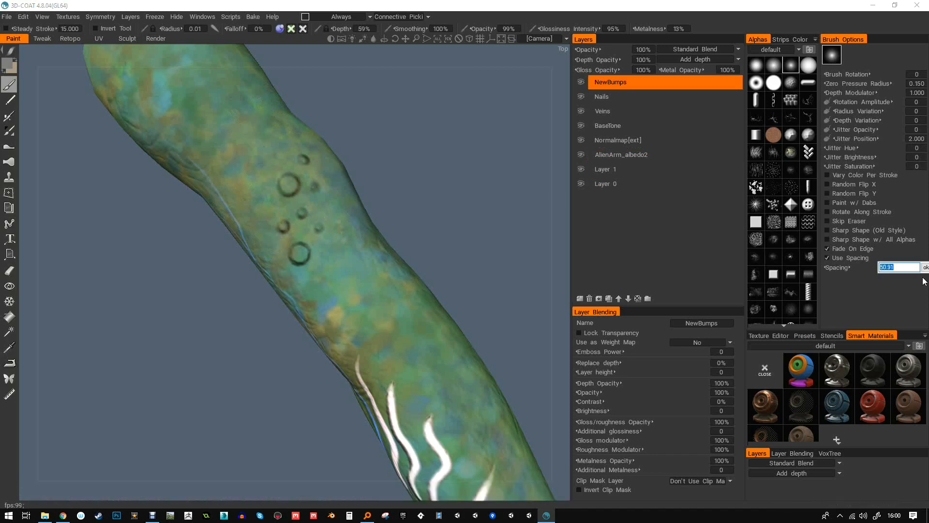
{"action": "key", "text": "Return"}
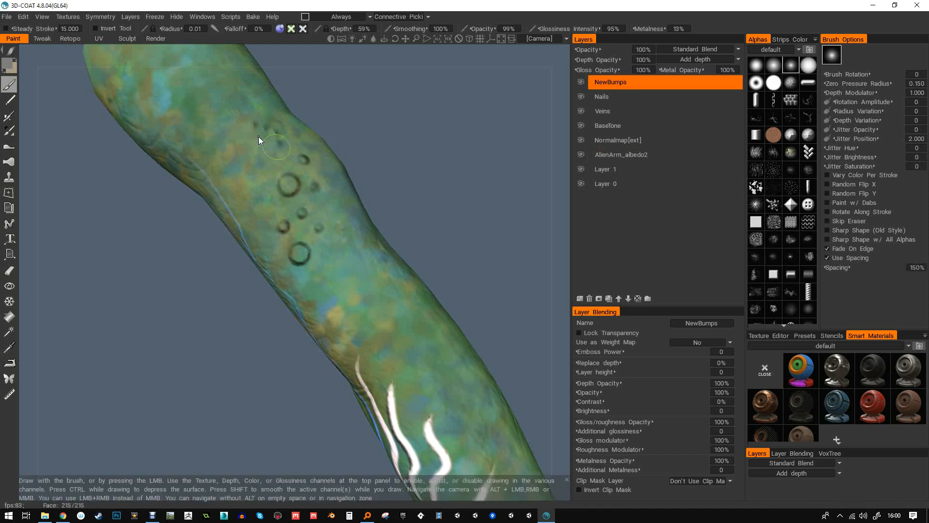
{"action": "left_click", "coordinate": [918, 270]}
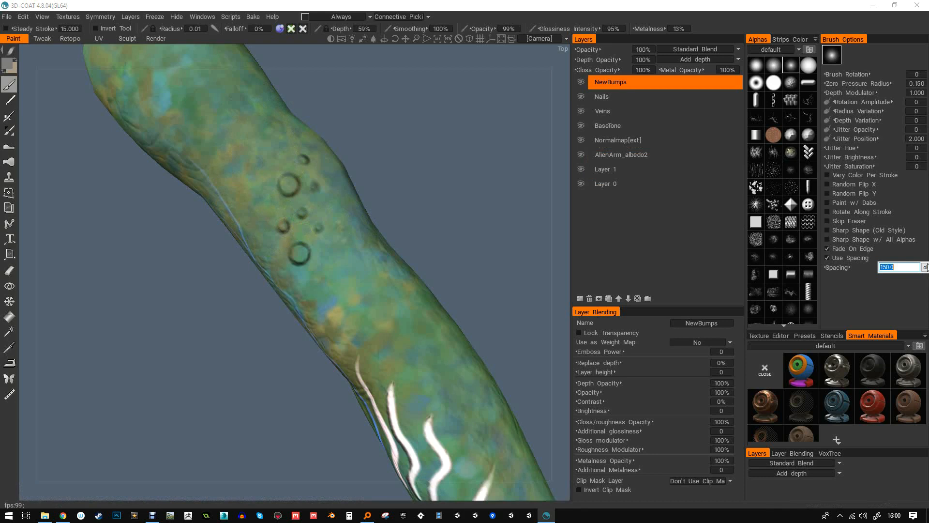
{"action": "type", "text": "300"}
{"action": "left_click", "coordinate": [925, 267]}
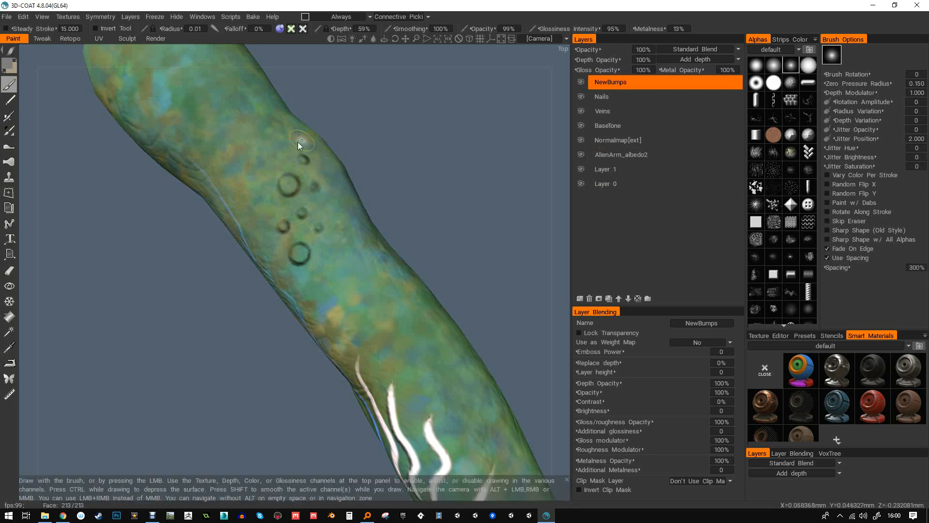
{"action": "key", "text": "ctrl+z"}
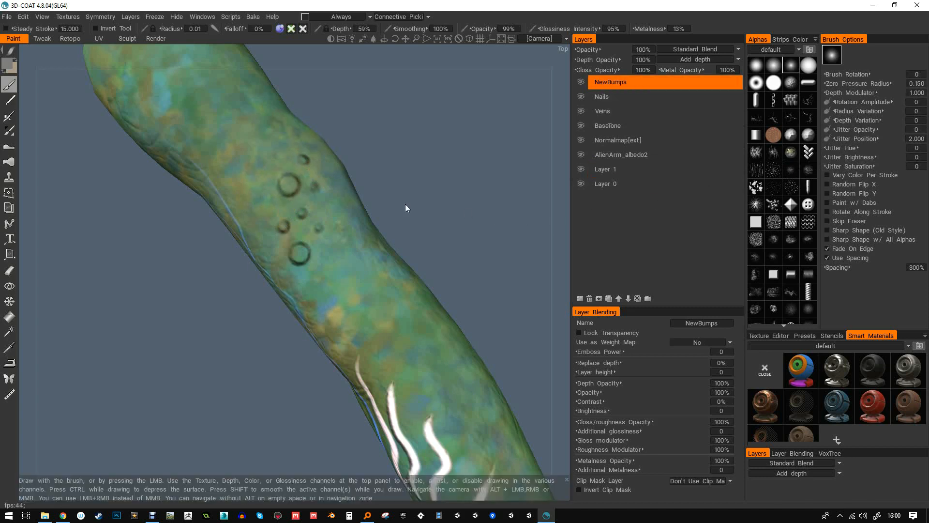
{"action": "scroll", "coordinate": [259, 151], "scroll_direction": "up", "scroll_amount": 6}
{"action": "mouse_move", "coordinate": [258, 152]}
{"action": "left_mouse_down"}
{"action": "mouse_move", "coordinate": [260, 144]}
{"action": "mouse_move", "coordinate": [315, 167]}
{"action": "left_mouse_up"}
{"action": "key", "text": "ctrl+z"}
- Try scattering bumps with the bright round alpha, jitter position 2, radius variation 27 and 400% spacing, undoing the test stroke
{"action": "left_click", "coordinate": [806, 65]}
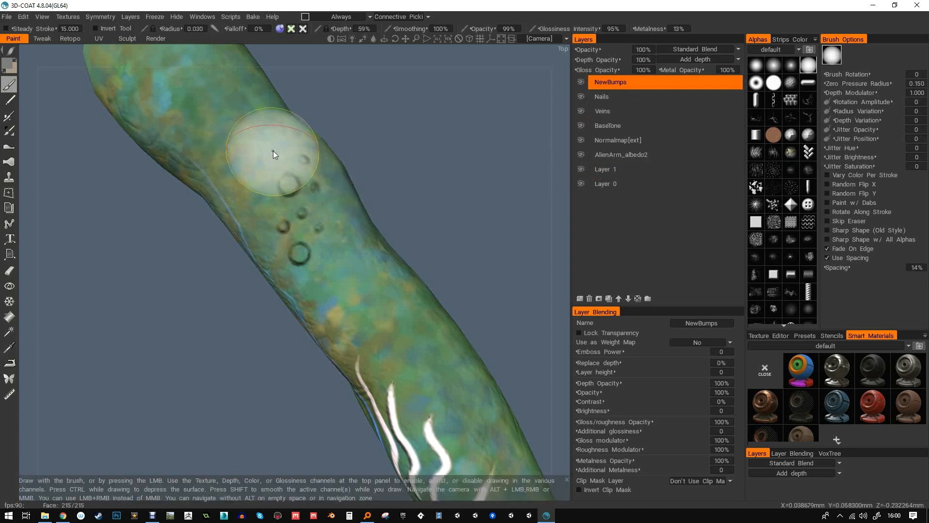
{"action": "scroll", "coordinate": [269, 147], "scroll_direction": "down", "scroll_amount": 2}
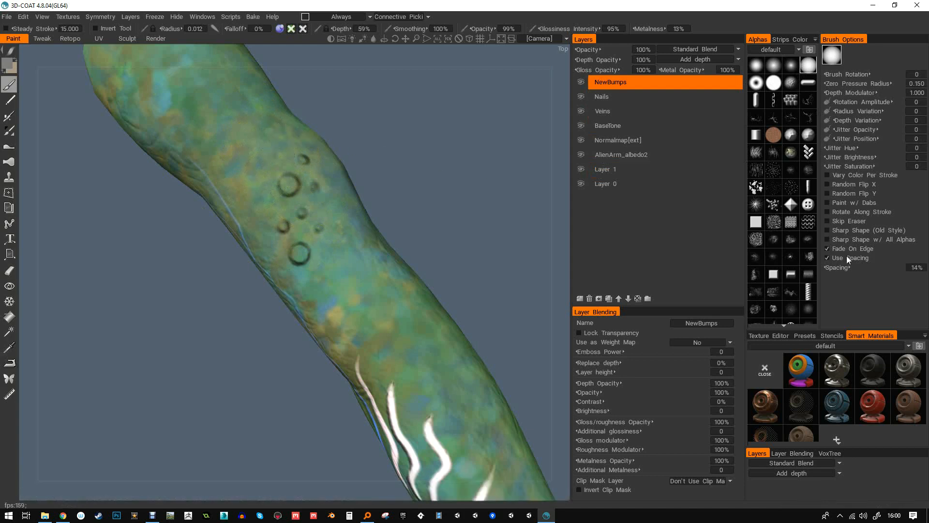
{"action": "double_click", "coordinate": [876, 271]}
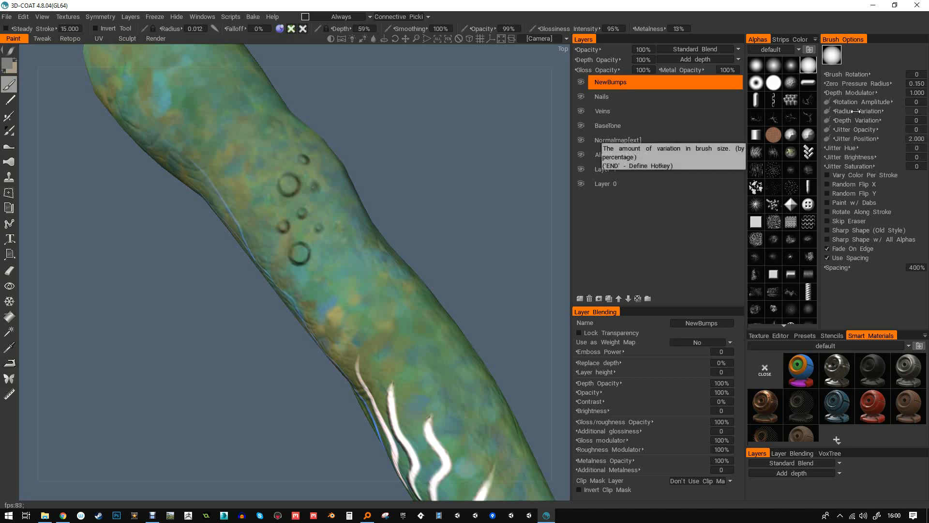
{"action": "left_click_drag", "start_coordinate": [856, 111], "coordinate": [886, 111]}
{"action": "left_click_drag", "start_coordinate": [250, 133], "coordinate": [277, 128]}
{"action": "key", "text": "ctrl+z"}
{"action": "left_click", "coordinate": [919, 269]}
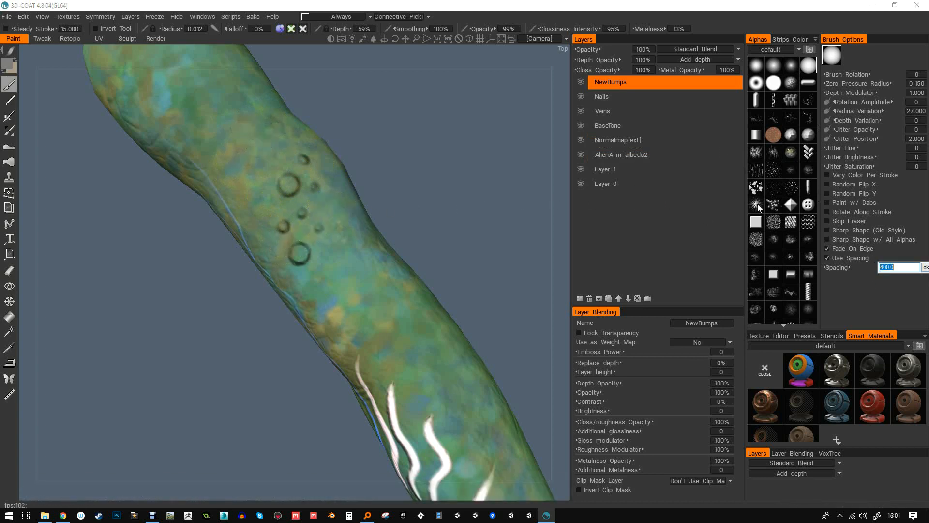
{"action": "left_click", "coordinate": [926, 268]}
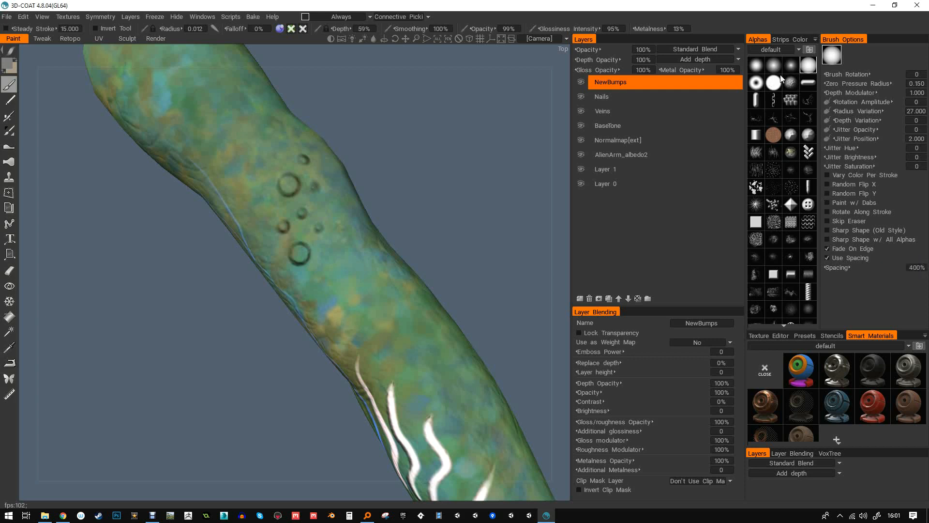
- Stamp more individual bumps of varied size around the existing clusters on the upper arm and lightly smooth them
{"action": "left_click", "coordinate": [273, 136]}
{"action": "left_click", "coordinate": [259, 154]}
{"action": "left_click", "coordinate": [275, 157]}
{"action": "left_click", "coordinate": [298, 132]}
{"action": "left_click", "coordinate": [324, 172]}
{"action": "left_click", "coordinate": [336, 196]}
{"action": "left_click", "coordinate": [336, 215]}
{"action": "left_click", "coordinate": [267, 195]}
{"action": "scroll", "coordinate": [352, 196], "scroll_direction": "down", "scroll_amount": 5}
{"action": "left_click_drag", "start_coordinate": [352, 195], "coordinate": [341, 185]}
{"action": "right_click_drag", "start_coordinate": [287, 207], "coordinate": [295, 206]}
{"action": "mouse_move", "coordinate": [294, 206]}
{"action": "left_mouse_down", "text": "shift"}
{"action": "mouse_move", "coordinate": [276, 209]}
{"action": "mouse_move", "coordinate": [295, 182]}
{"action": "mouse_move", "coordinate": [284, 240]}
{"action": "left_mouse_up", "text": "shift"}
- Examine the stamped bumps and the white forearm markings from several angles and distances
{"action": "mouse_move", "coordinate": [310, 171]}
{"action": "left_mouse_down"}
{"action": "mouse_move", "coordinate": [317, 249]}
{"action": "mouse_move", "coordinate": [373, 135]}
{"action": "mouse_move", "coordinate": [264, 207]}
{"action": "mouse_move", "coordinate": [378, 89]}
{"action": "left_mouse_up"}
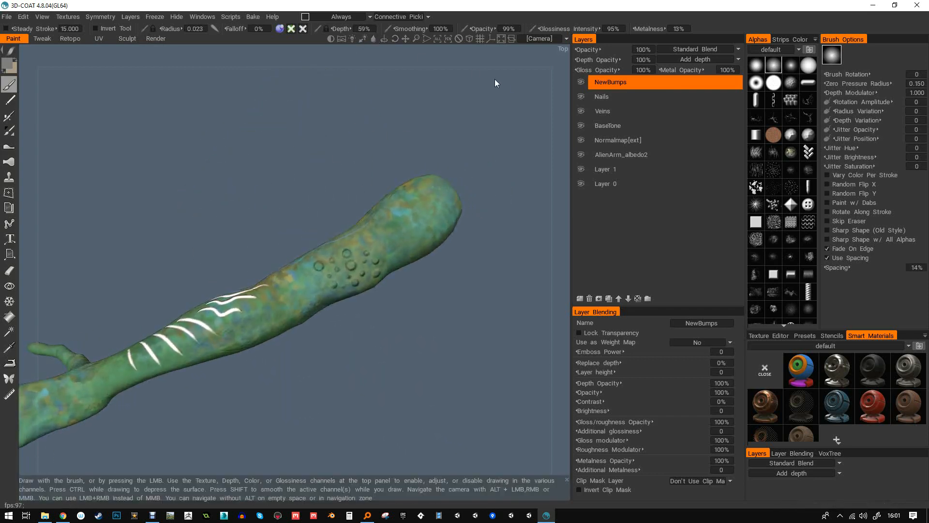
{"action": "left_click_drag", "start_coordinate": [444, 99], "coordinate": [426, 145]}
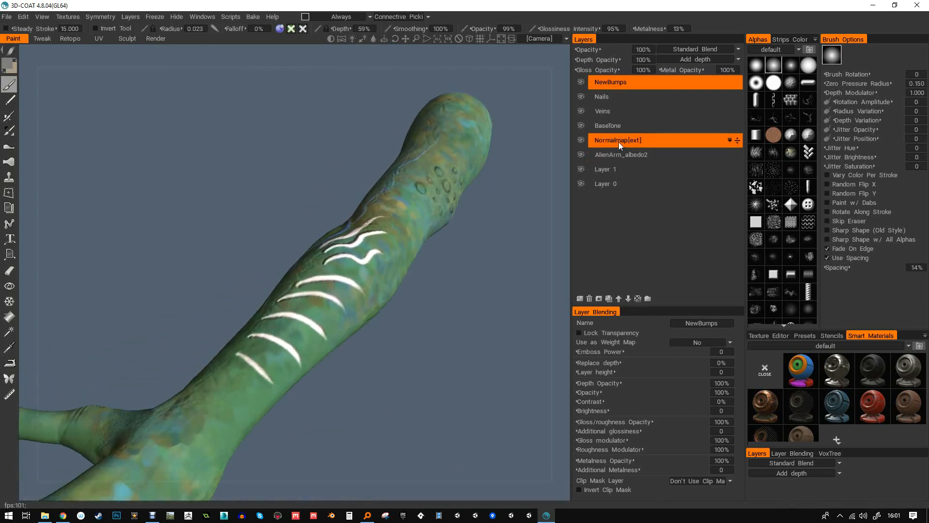
{"action": "left_click_drag", "start_coordinate": [197, 369], "coordinate": [239, 356]}
{"action": "middle_click_drag", "start_coordinate": [240, 355], "coordinate": [271, 326]}
{"action": "scroll", "coordinate": [272, 326], "scroll_direction": "up", "scroll_amount": 3}
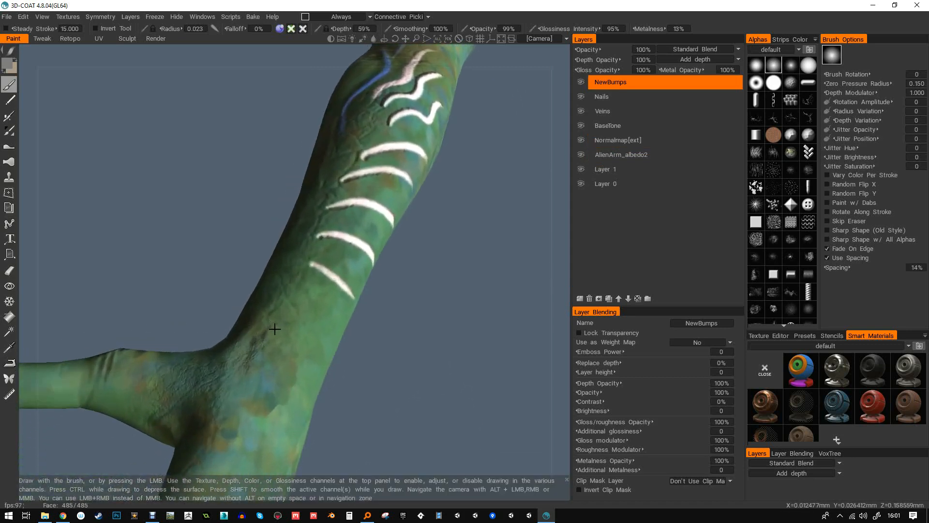
{"action": "scroll", "coordinate": [275, 324], "scroll_direction": "down", "scroll_amount": 2}
{"action": "middle_click_drag", "start_coordinate": [353, 211], "coordinate": [334, 271], "text": "alt"}
{"action": "middle_click_drag", "start_coordinate": [372, 157], "coordinate": [383, 181], "text": "alt"}
{"action": "left_click_drag", "start_coordinate": [272, 214], "coordinate": [233, 227]}
- Bake a new curvature map with 1024 samples, long-range radius 50 and local intensity 100, and show its CurvatureMap layer
{"action": "left_click", "coordinate": [71, 16]}
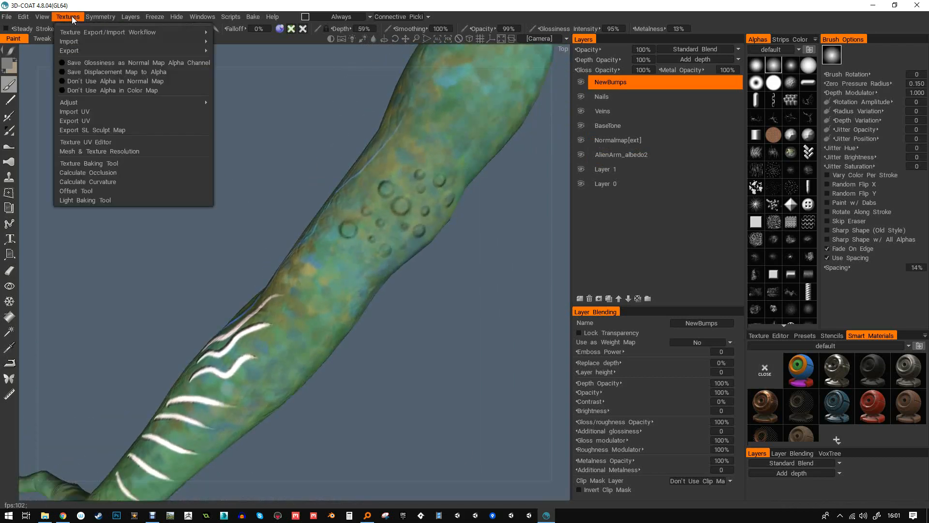
{"action": "left_click", "coordinate": [98, 182]}
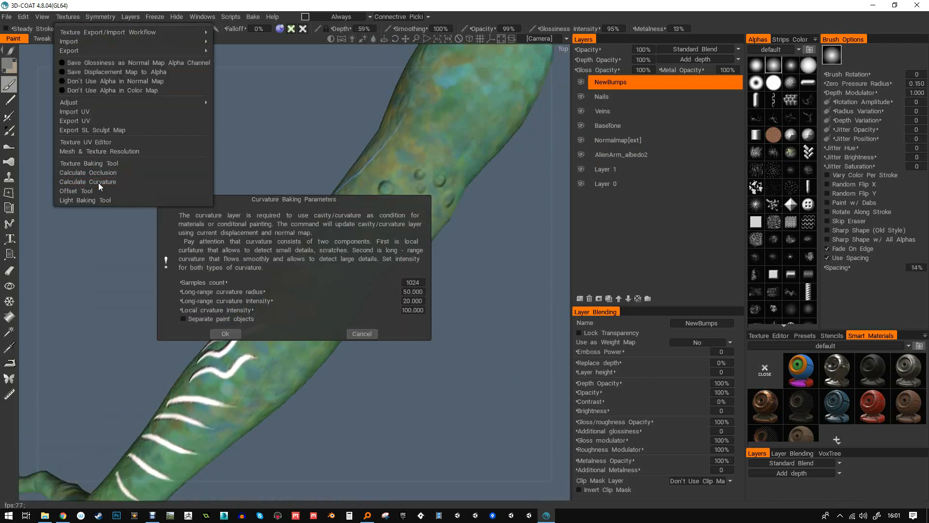
{"action": "left_click", "coordinate": [230, 332]}
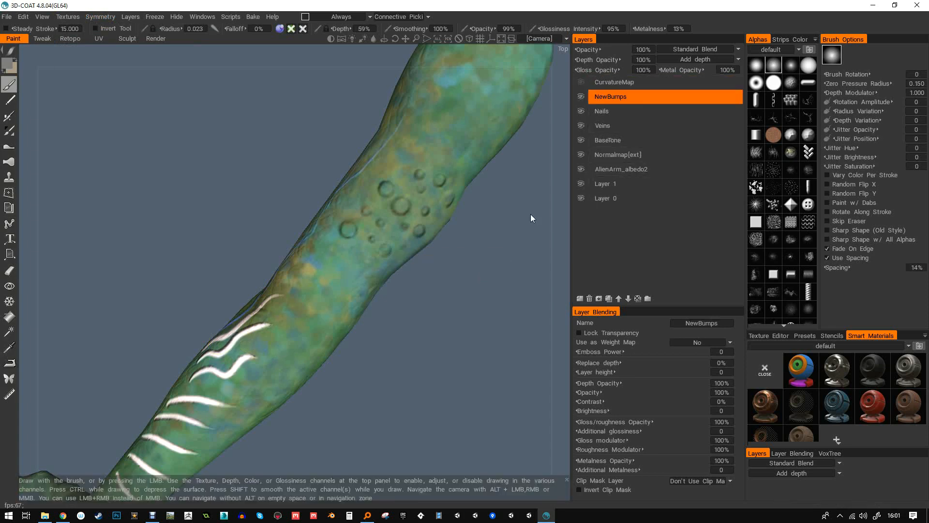
{"action": "left_click", "coordinate": [582, 86]}
{"action": "left_click_drag", "start_coordinate": [397, 243], "coordinate": [481, 233], "text": "alt"}
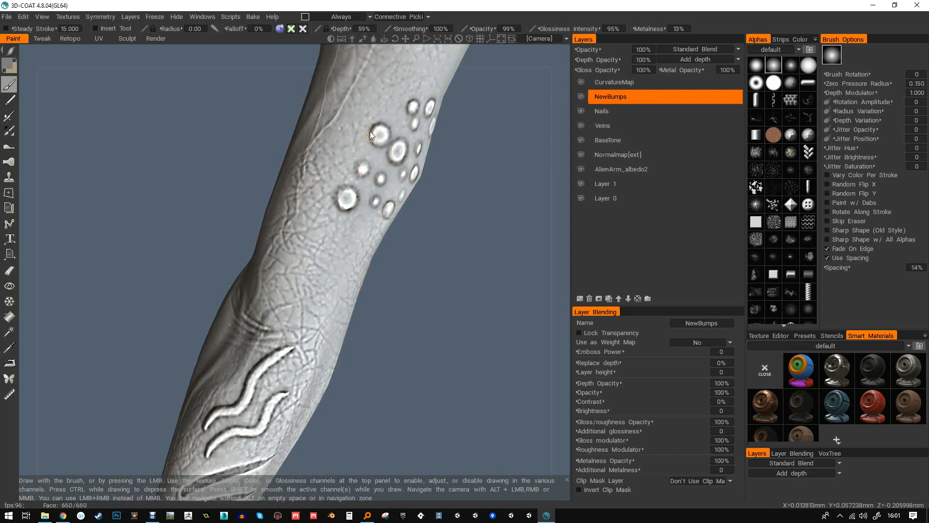
- Set the CurvatureMap layer's blending to Overlay and its opacity to 40%
{"action": "right_click_drag", "start_coordinate": [366, 128], "coordinate": [365, 210], "text": "alt"}
{"action": "mouse_move", "coordinate": [365, 210]}
{"action": "left_mouse_down", "text": "alt"}
{"action": "mouse_move", "coordinate": [364, 201]}
{"action": "mouse_move", "coordinate": [348, 207]}
{"action": "left_mouse_up", "text": "alt"}
{"action": "right_click_drag", "start_coordinate": [349, 207], "coordinate": [374, 211], "text": "alt"}
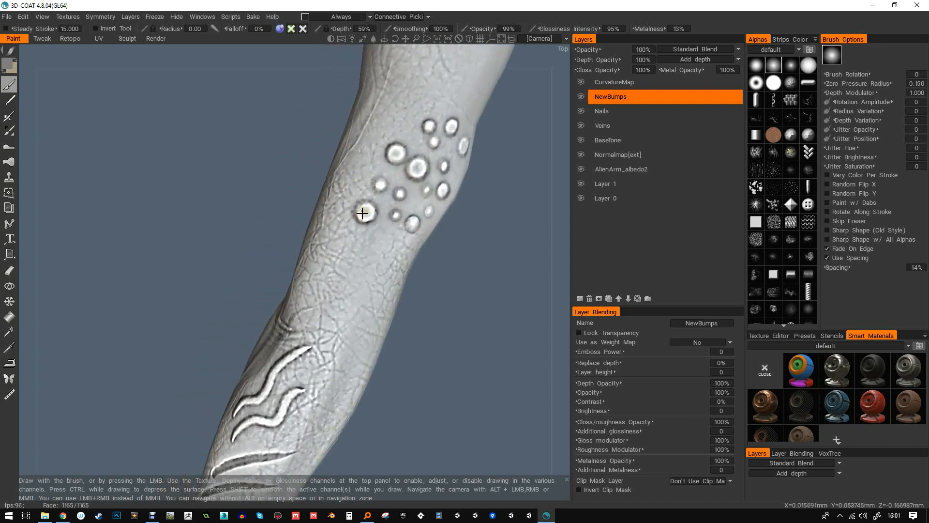
{"action": "right_click_drag", "start_coordinate": [443, 184], "coordinate": [415, 203], "text": "alt"}
{"action": "left_click", "coordinate": [626, 83], "text": "ctrl"}
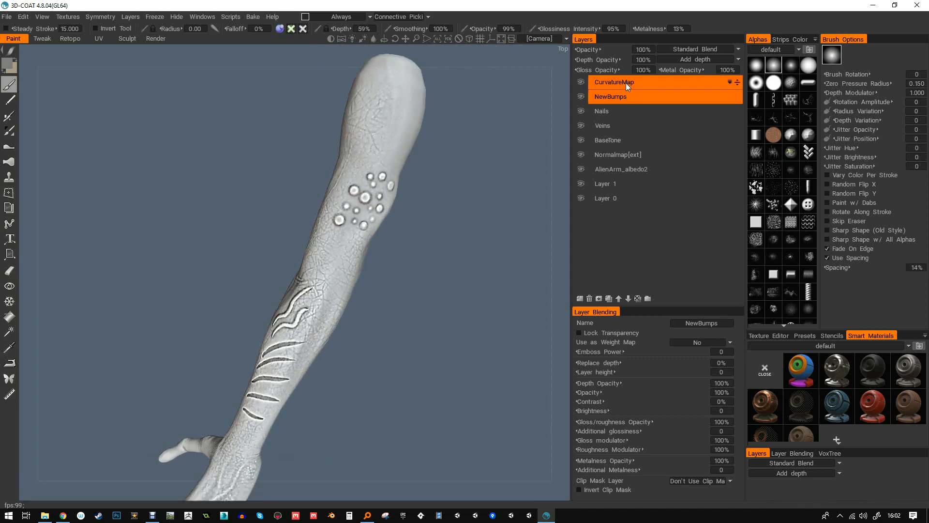
{"action": "left_click", "coordinate": [627, 82]}
{"action": "left_click", "coordinate": [681, 51]}
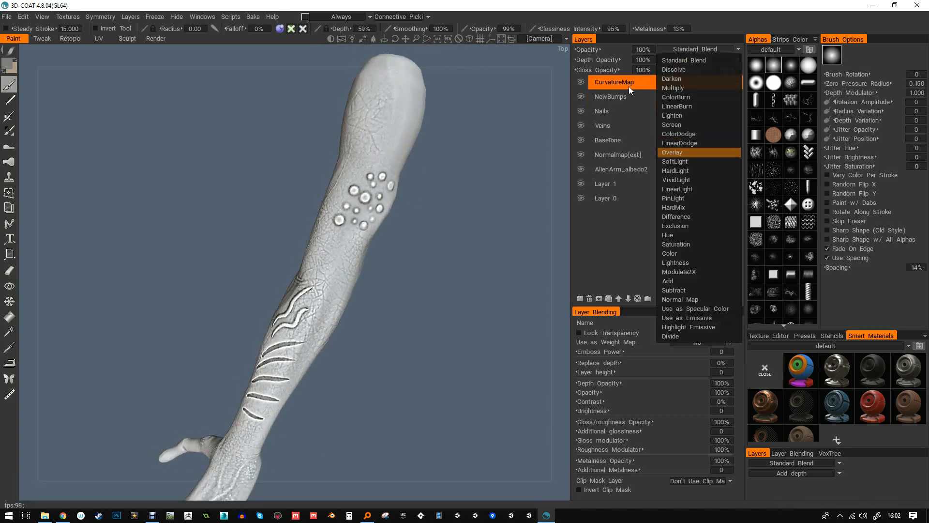
{"action": "left_click", "coordinate": [645, 50]}
{"action": "type", "text": "40"}
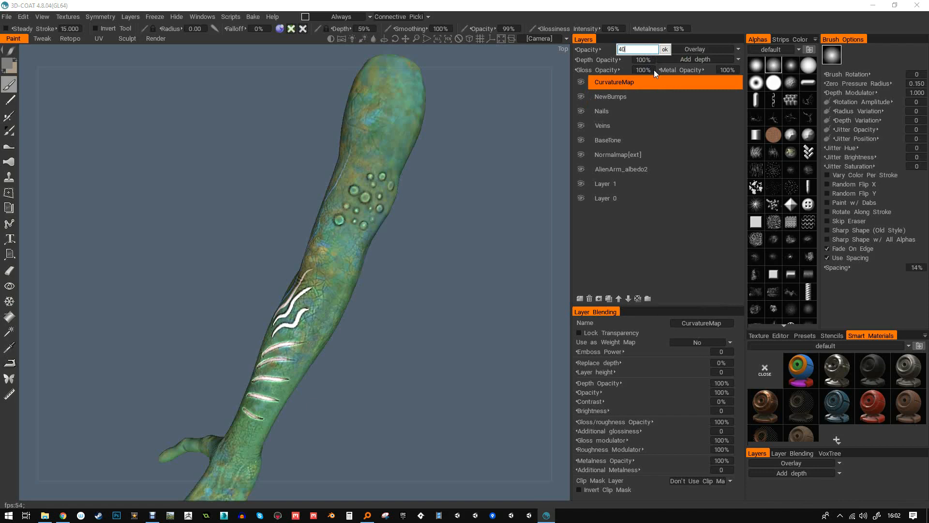
{"action": "key", "text": "Return"}
- Examine the blended curvature shading over the skin bumps and forearm markings from several angles and distances
{"action": "left_click_drag", "start_coordinate": [450, 172], "coordinate": [425, 187]}
{"action": "scroll", "coordinate": [323, 194], "scroll_direction": "up", "scroll_amount": 4}
{"action": "mouse_move", "coordinate": [312, 190]}
{"action": "left_mouse_down", "text": "alt"}
{"action": "mouse_move", "coordinate": [234, 158]}
{"action": "mouse_move", "coordinate": [261, 140]}
{"action": "left_mouse_up", "text": "alt"}
{"action": "mouse_move", "coordinate": [363, 39]}
{"action": "left_mouse_down"}
{"action": "mouse_move", "coordinate": [471, 73]}
{"action": "mouse_move", "coordinate": [286, 108]}
{"action": "mouse_move", "coordinate": [485, 97]}
{"action": "mouse_move", "coordinate": [384, 118]}
{"action": "mouse_move", "coordinate": [451, 108]}
{"action": "left_mouse_up"}
{"action": "scroll", "coordinate": [340, 209], "scroll_direction": "down", "scroll_amount": 4}
{"action": "left_click_drag", "start_coordinate": [339, 210], "coordinate": [422, 169]}
{"action": "scroll", "coordinate": [350, 223], "scroll_direction": "up", "scroll_amount": 1}
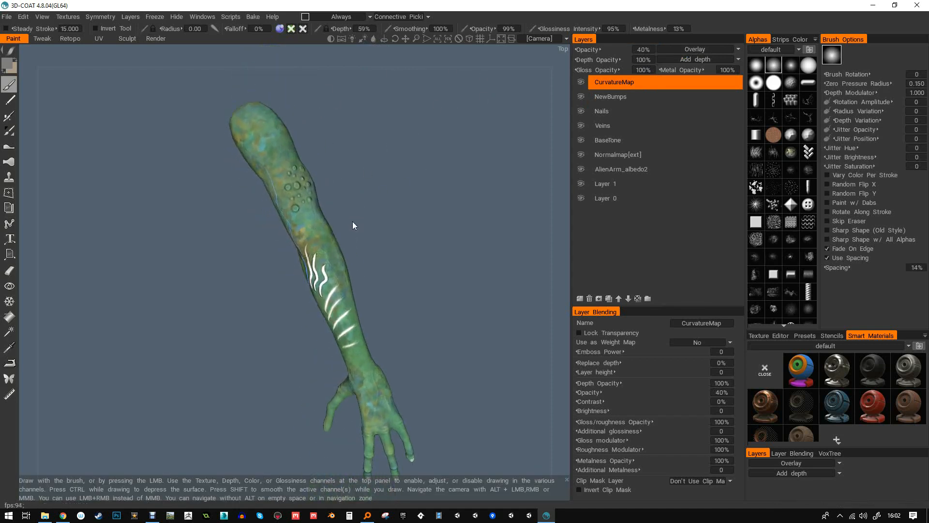
- Bake ambient occlusion into a new layer using Sphere light sources and a light count of 2048
{"action": "left_click", "coordinate": [68, 17]}
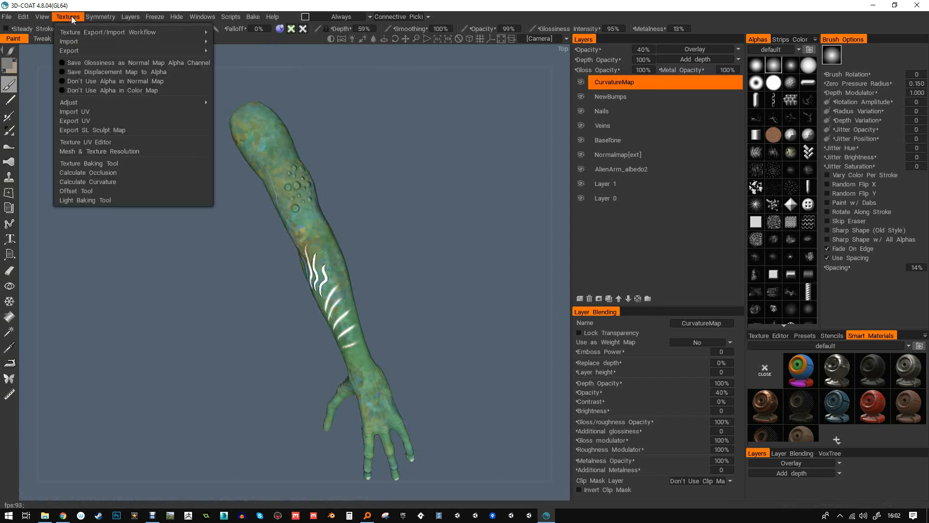
{"action": "left_click", "coordinate": [99, 173]}
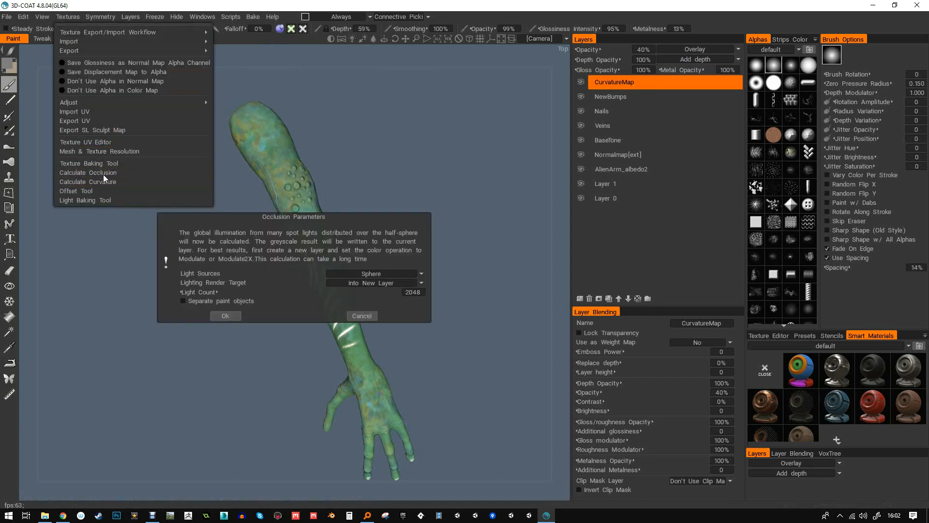
{"action": "left_click", "coordinate": [225, 316]}
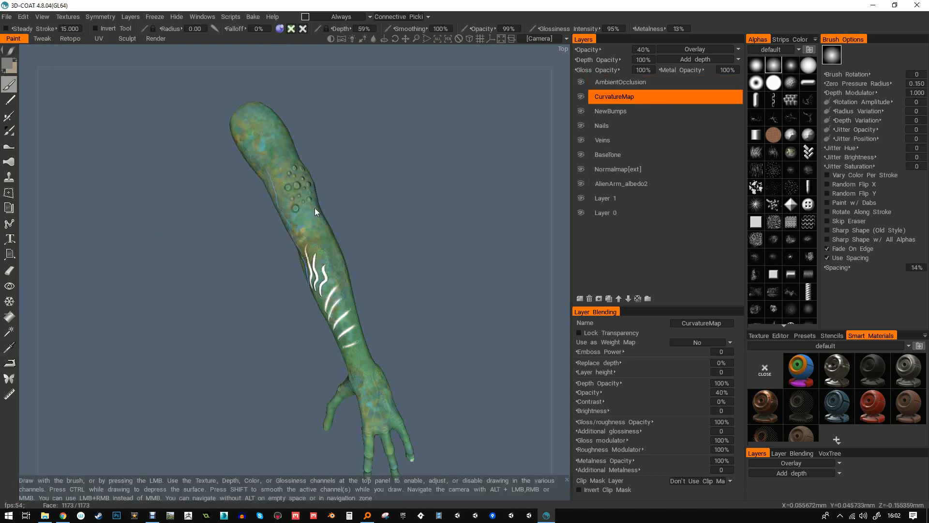
- Set the AmbientOcclusion layer to Standard Blend and inspect the baked shading around the bumps and forearm grooves
{"action": "left_click_drag", "start_coordinate": [383, 242], "coordinate": [444, 109]}
{"action": "left_click", "coordinate": [603, 83]}
{"action": "left_click_drag", "start_coordinate": [440, 204], "coordinate": [372, 233]}
{"action": "left_click", "coordinate": [698, 50]}
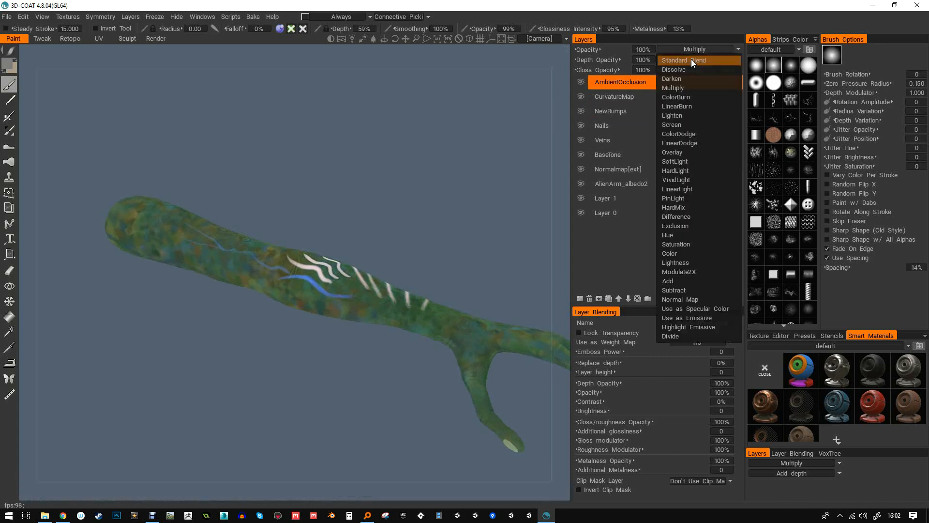
{"action": "left_click", "coordinate": [693, 57]}
{"action": "left_click_drag", "start_coordinate": [375, 227], "coordinate": [323, 313]}
{"action": "right_click_drag", "start_coordinate": [323, 312], "coordinate": [369, 226], "text": "alt"}
{"action": "middle_click_drag", "start_coordinate": [369, 226], "coordinate": [404, 294], "text": "alt"}
{"action": "right_click_drag", "start_coordinate": [403, 293], "coordinate": [369, 282], "text": "alt"}
{"action": "left_click_drag", "start_coordinate": [370, 282], "coordinate": [393, 271], "text": "alt"}
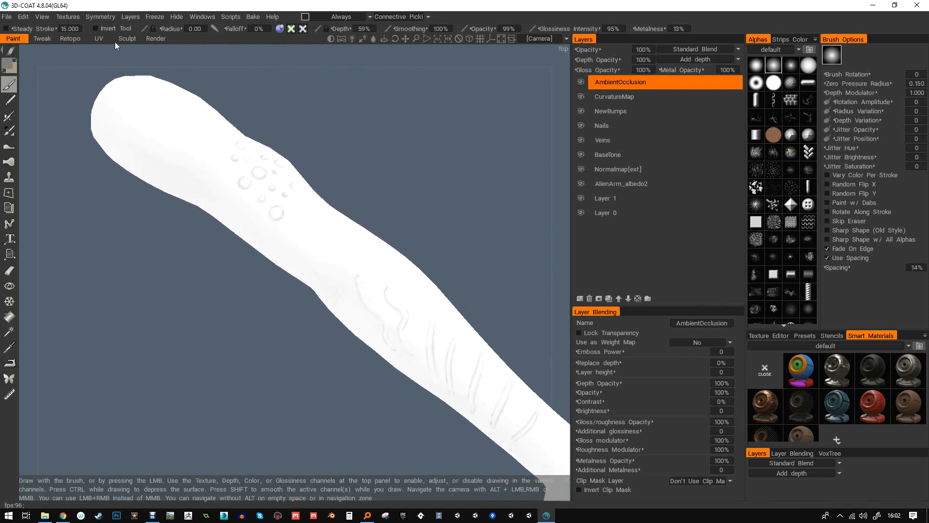
- Bake a second ambient occlusion map into a new layer using Sphere+Hemisphere lights and a light count of 3000
{"action": "left_click", "coordinate": [67, 17]}
{"action": "left_click", "coordinate": [109, 173]}
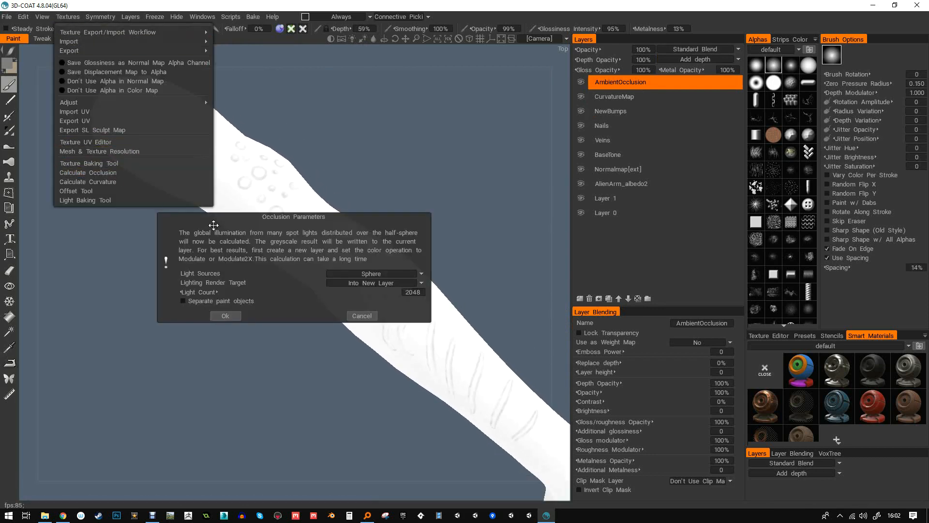
{"action": "left_click", "coordinate": [421, 274]}
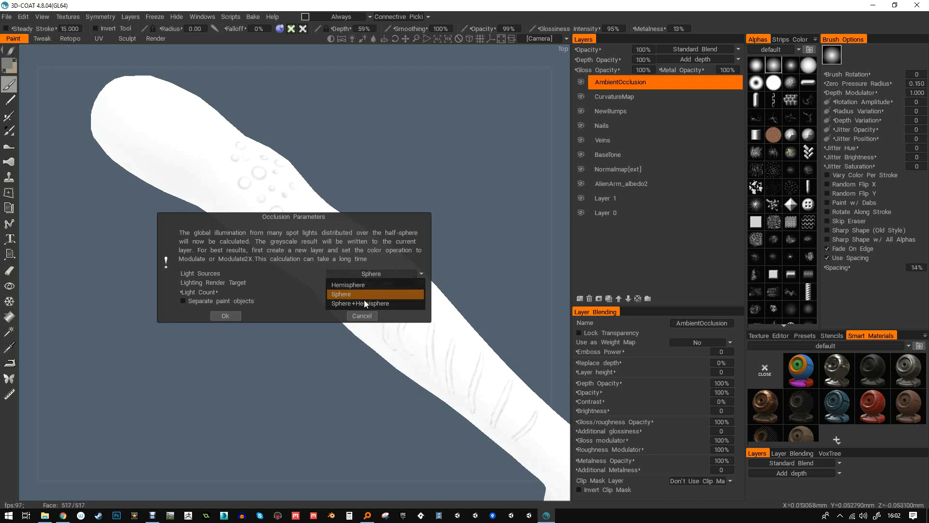
{"action": "left_click", "coordinate": [370, 303]}
{"action": "left_click", "coordinate": [419, 292]}
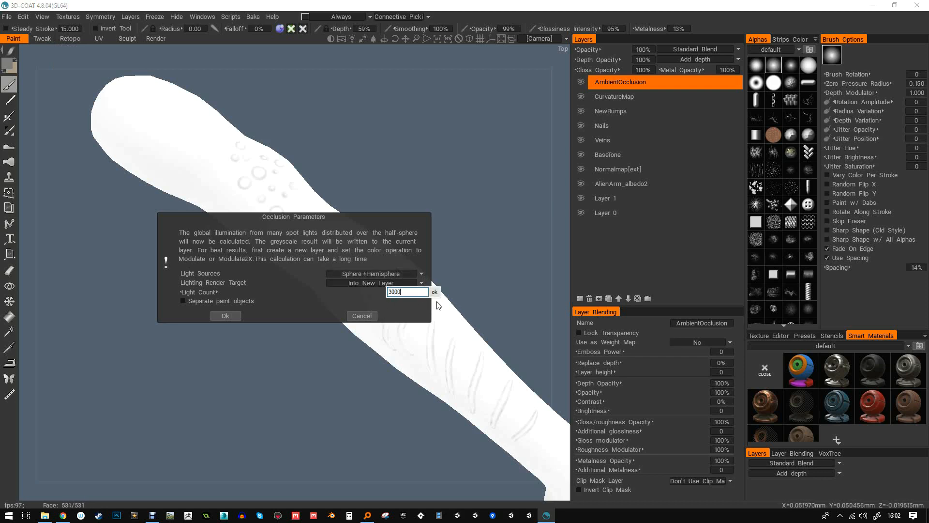
{"action": "type", "text": "3000"}
{"action": "left_click", "coordinate": [435, 292]}
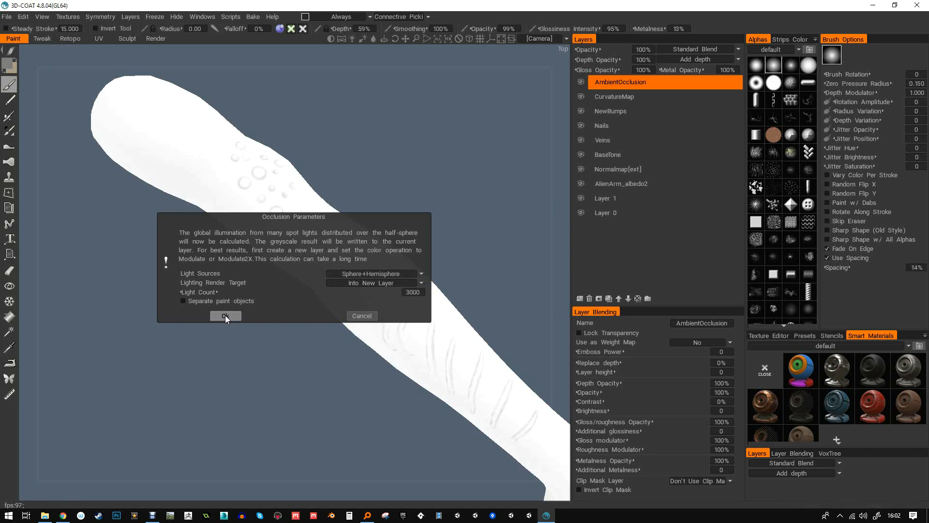
{"action": "left_click", "coordinate": [226, 315]}
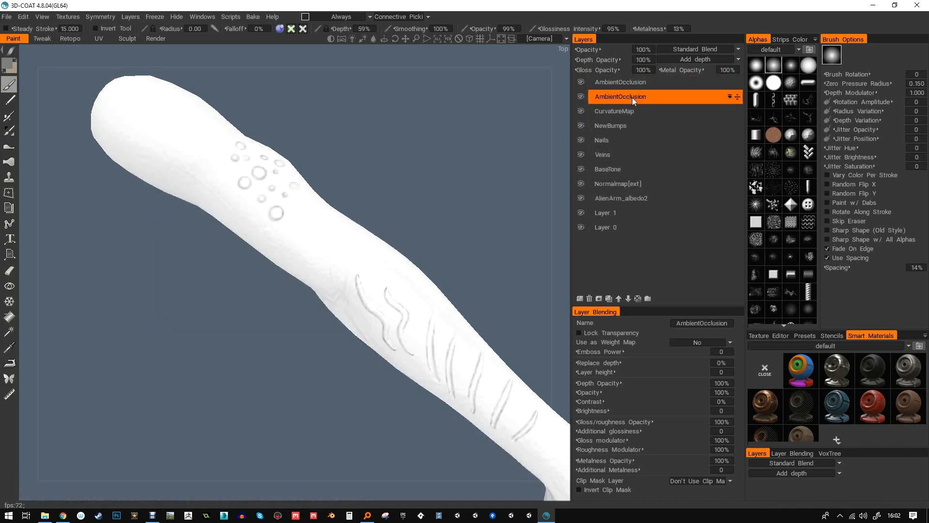
- Hide the Normalmap, CurvatureMap, Veins, NewBumps and Nails layers while inspecting the new occlusion shading on the upper arm
{"action": "left_click_drag", "start_coordinate": [428, 176], "coordinate": [408, 124]}
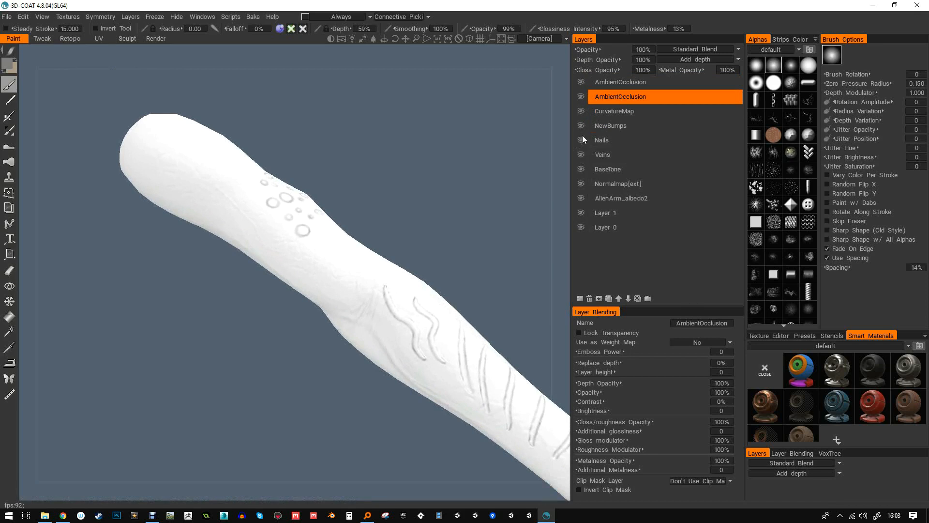
{"action": "left_click", "coordinate": [581, 186]}
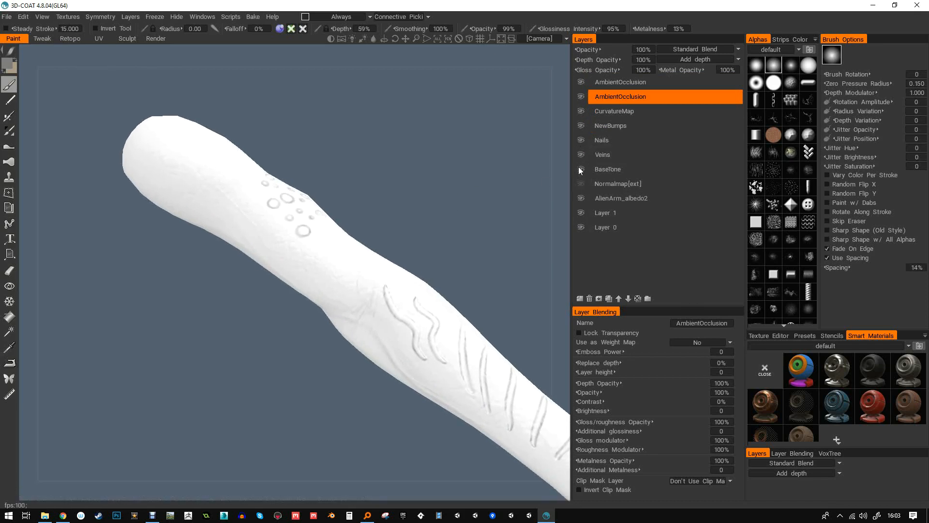
{"action": "left_click", "coordinate": [581, 111]}
{"action": "scroll", "coordinate": [442, 202], "scroll_direction": "up", "scroll_amount": 5}
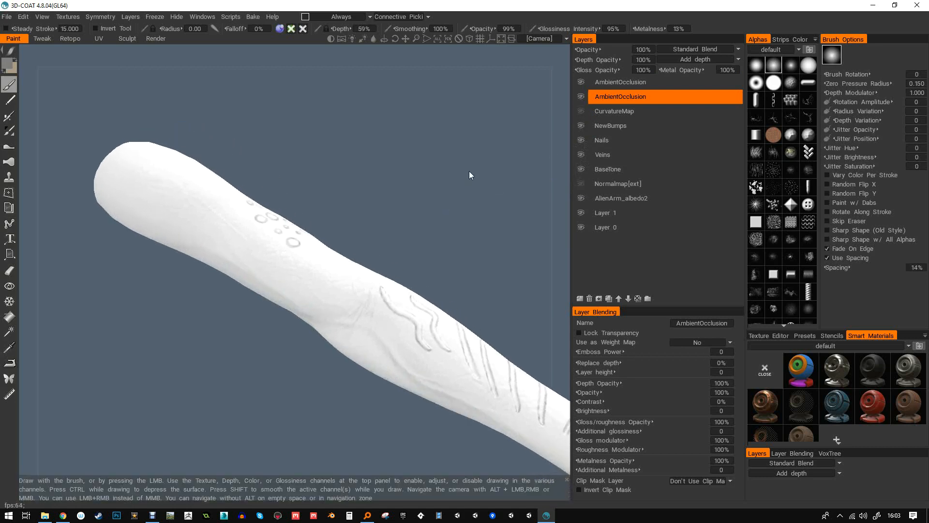
{"action": "left_click_drag", "start_coordinate": [242, 178], "coordinate": [313, 196], "text": "alt"}
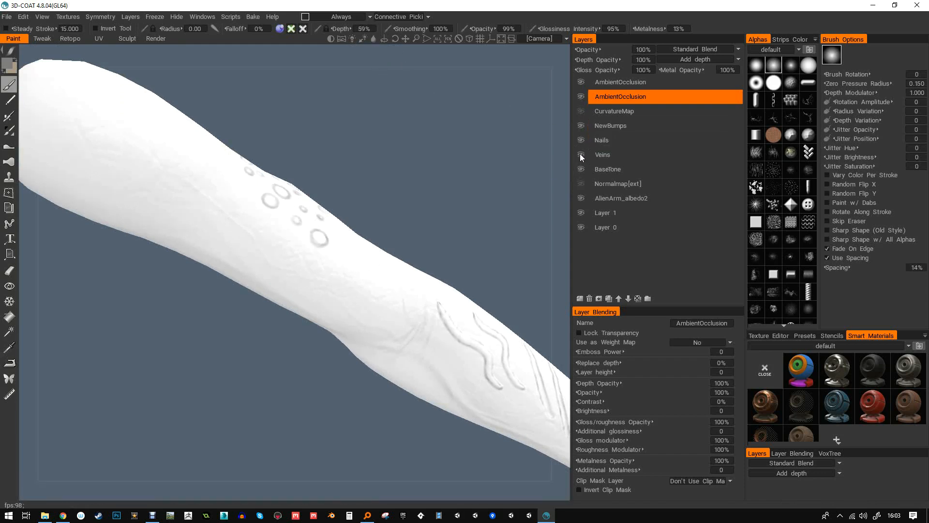
{"action": "left_click_drag", "start_coordinate": [269, 208], "coordinate": [180, 178], "text": "alt"}
{"action": "middle_click_drag", "start_coordinate": [181, 177], "coordinate": [256, 214], "text": "alt"}
{"action": "right_click_drag", "start_coordinate": [256, 214], "coordinate": [274, 211], "text": "alt"}
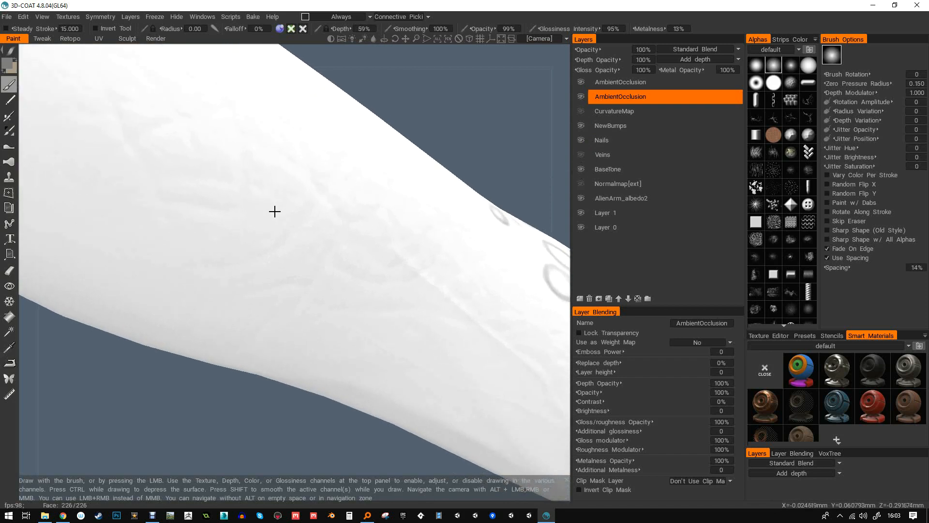
{"action": "right_click_drag", "start_coordinate": [402, 210], "coordinate": [460, 188], "text": "alt"}
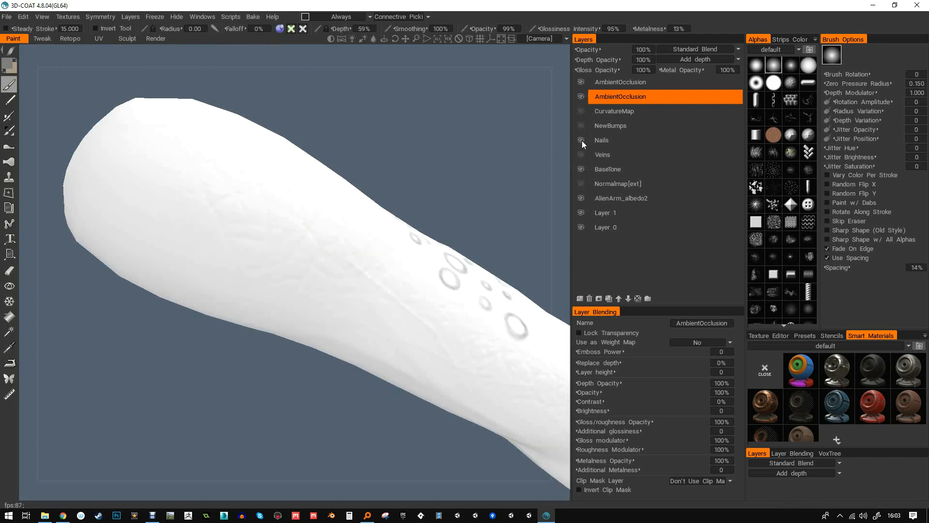
{"action": "left_click_drag", "start_coordinate": [533, 139], "coordinate": [557, 131], "text": "alt"}
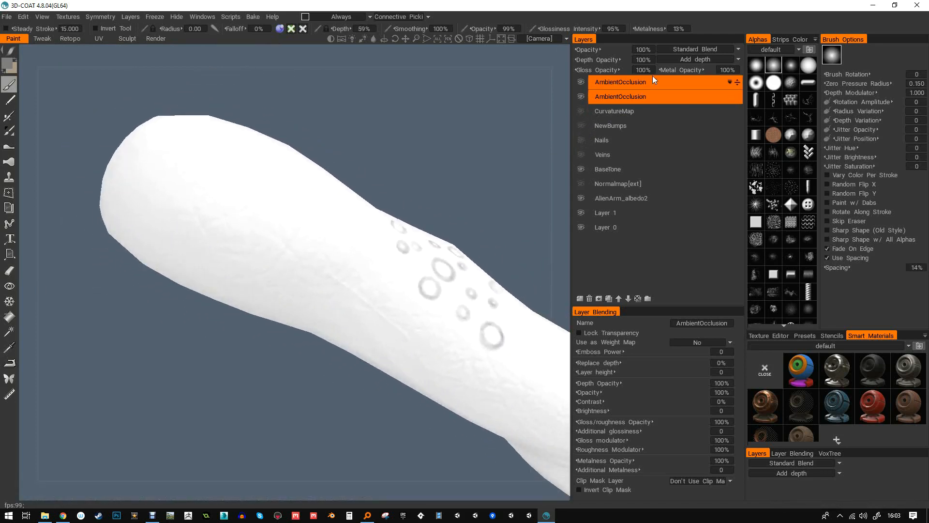
- Set the ambient occlusion layer's blending to Multiply and check the darkened creases around the bumps
{"action": "left_click", "coordinate": [685, 51]}
{"action": "left_click", "coordinate": [677, 88]}
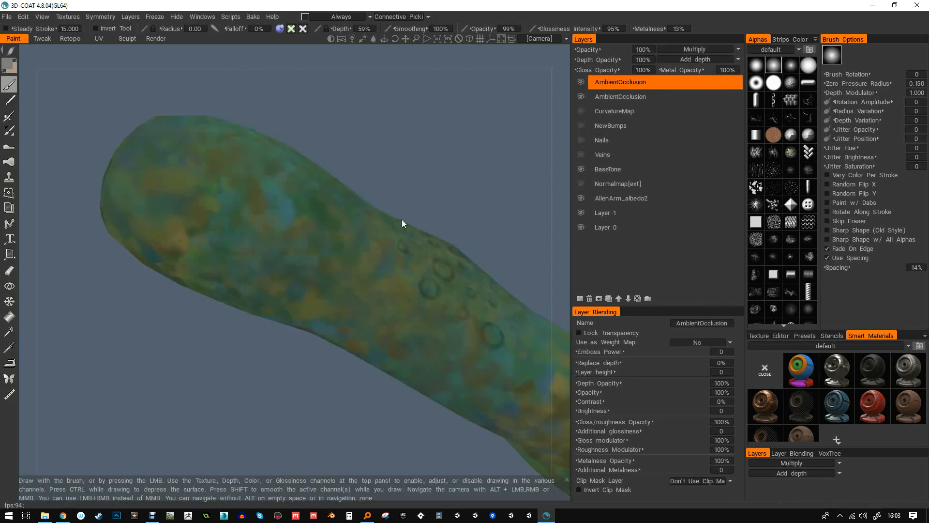
{"action": "left_click_drag", "start_coordinate": [396, 213], "coordinate": [545, 115], "text": "alt"}
{"action": "left_click_drag", "start_coordinate": [416, 193], "coordinate": [384, 218], "text": "alt"}
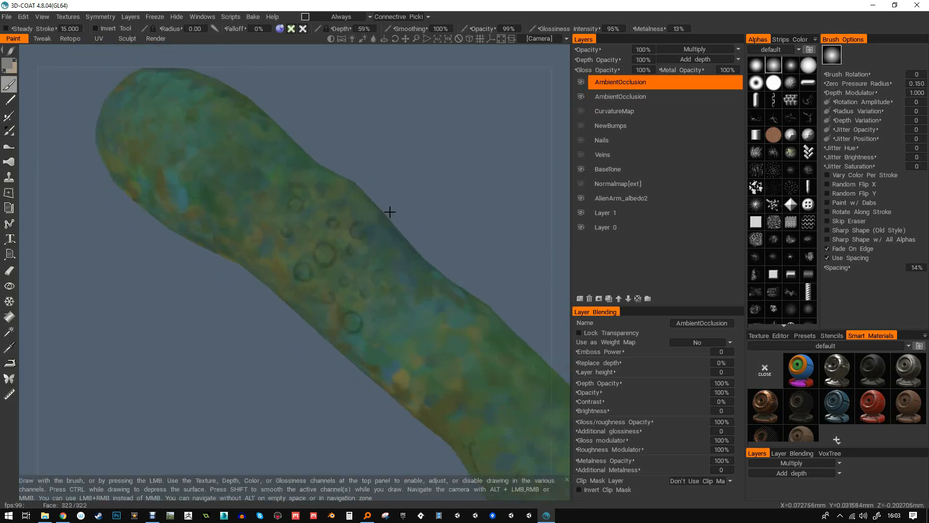
- Show the hidden CurvatureMap, NewBumps, Nails, Veins and Normalmap layers again, comparing the arm with and without the lower occlusion layer
{"action": "left_click", "coordinate": [581, 111]}
{"action": "left_click_drag", "start_coordinate": [536, 164], "coordinate": [571, 136], "text": "alt"}
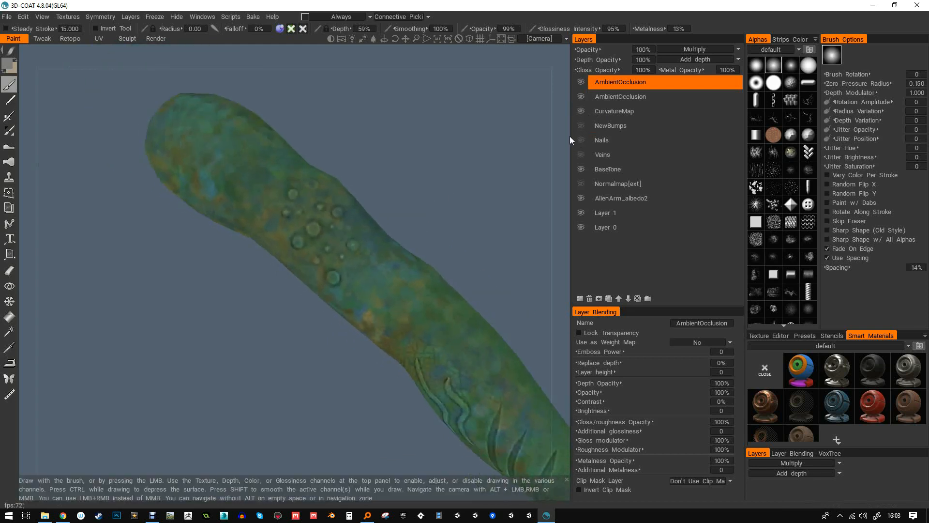
{"action": "left_click", "coordinate": [581, 96]}
{"action": "scroll", "coordinate": [493, 156], "scroll_direction": "down", "scroll_amount": 2}
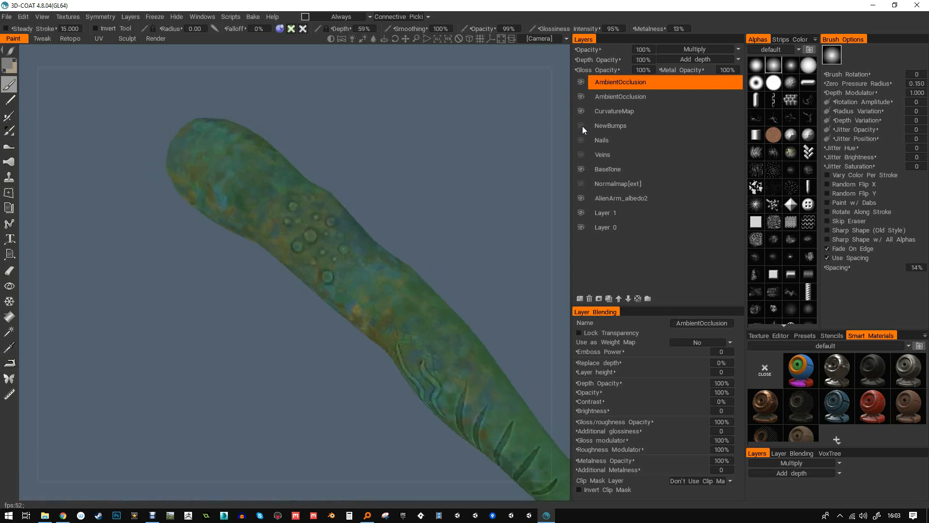
{"action": "left_click", "coordinate": [582, 154]}
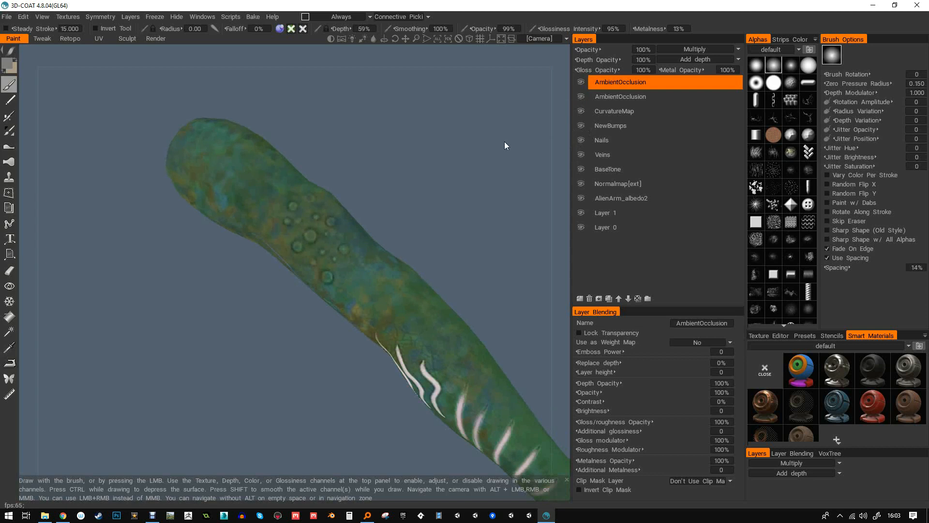
- Add a new layer above the ambient occlusion layers and name it Wetness
{"action": "left_click_drag", "start_coordinate": [492, 144], "coordinate": [566, 141]}
{"action": "left_click", "coordinate": [580, 298]}
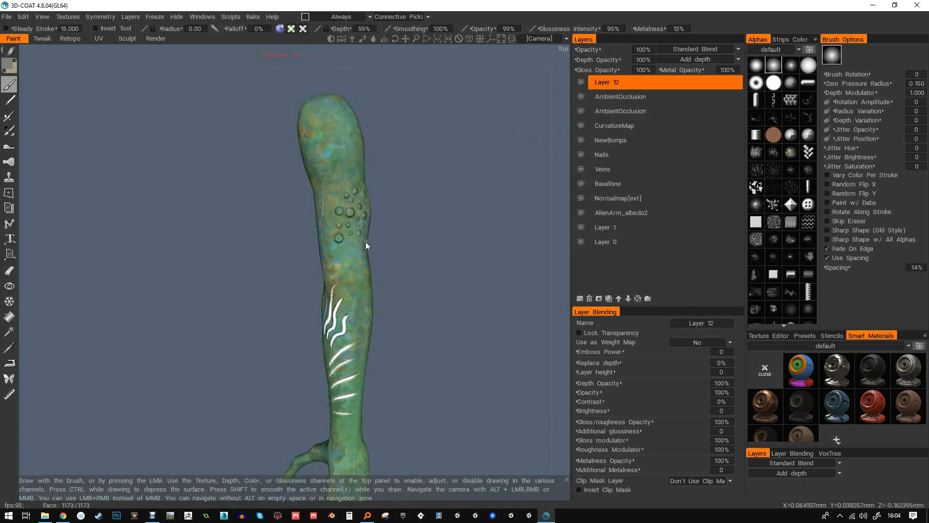
{"action": "double_click", "coordinate": [618, 83]}
{"action": "type", "text": "Wetness"}
{"action": "key", "text": "Return"}
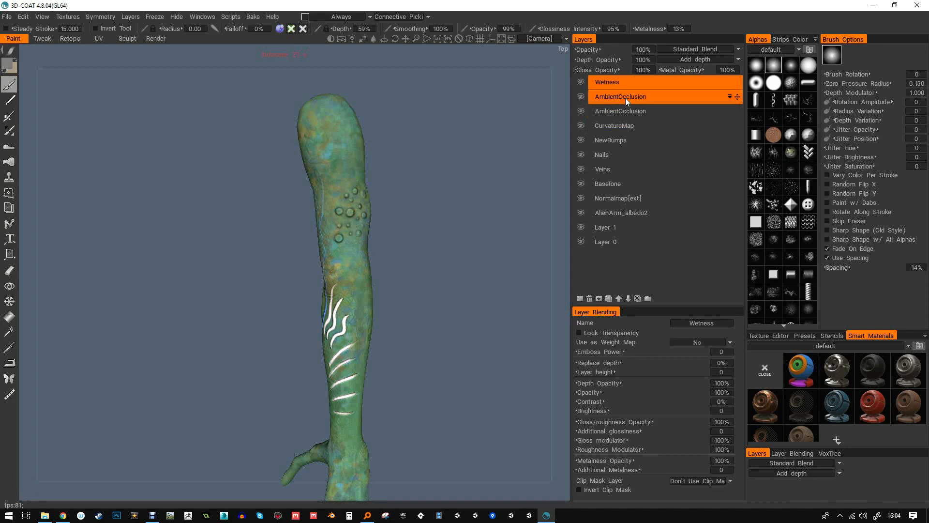
- Limit painting to the glossiness channel at 99% intensity with 0% metalness, and activate the Fill tool
{"action": "left_click", "coordinate": [281, 30]}
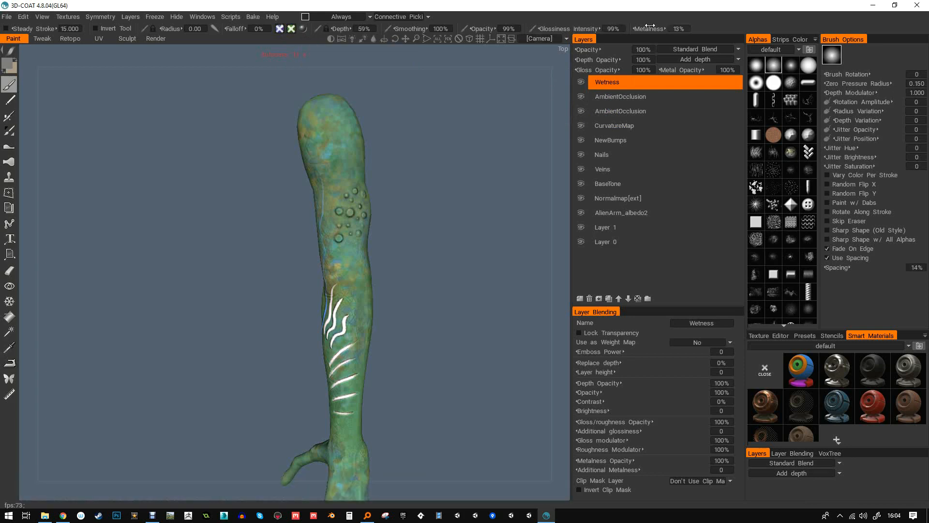
{"action": "left_click_drag", "start_coordinate": [649, 26], "coordinate": [629, 36]}
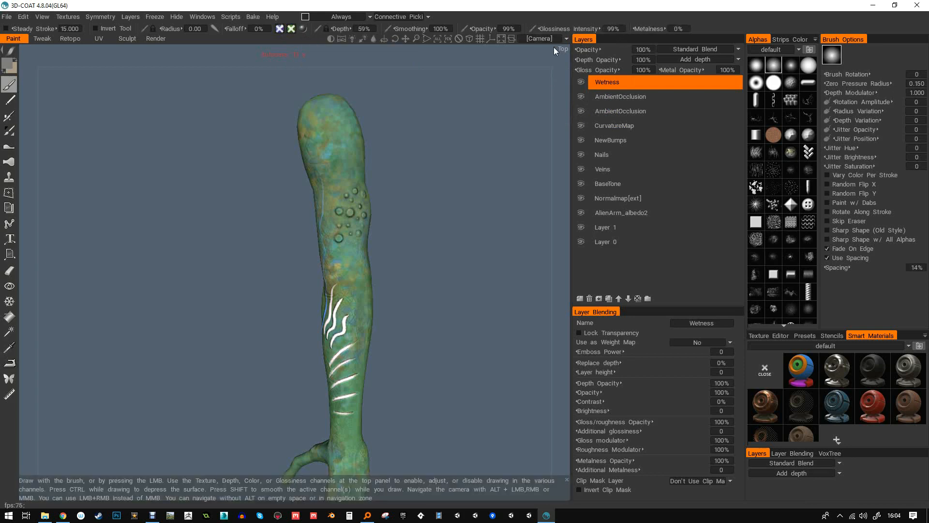
{"action": "left_click", "coordinate": [13, 320]}
- Move and enlarge the Smart Material Preview frame to cover most of the arm and examine the glossy effect
{"action": "left_click_drag", "start_coordinate": [457, 231], "coordinate": [461, 182]}
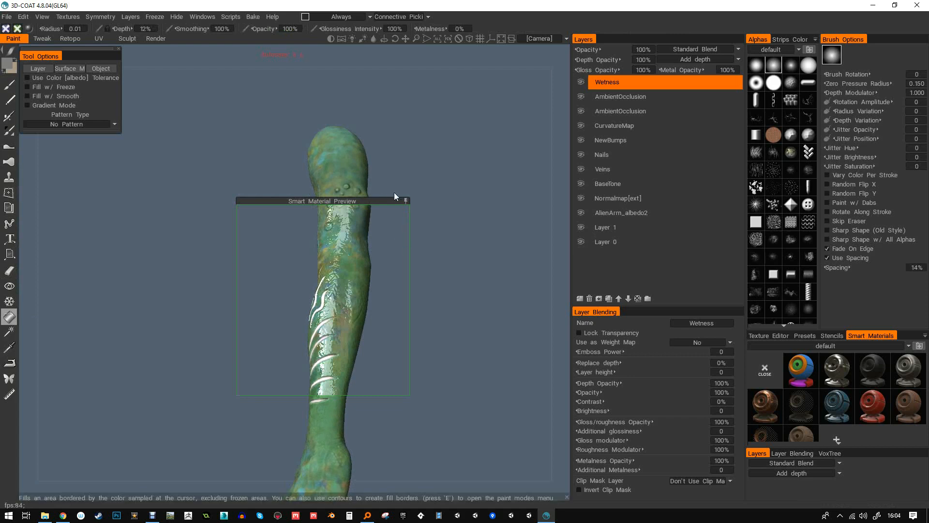
{"action": "left_click_drag", "start_coordinate": [379, 197], "coordinate": [385, 100]}
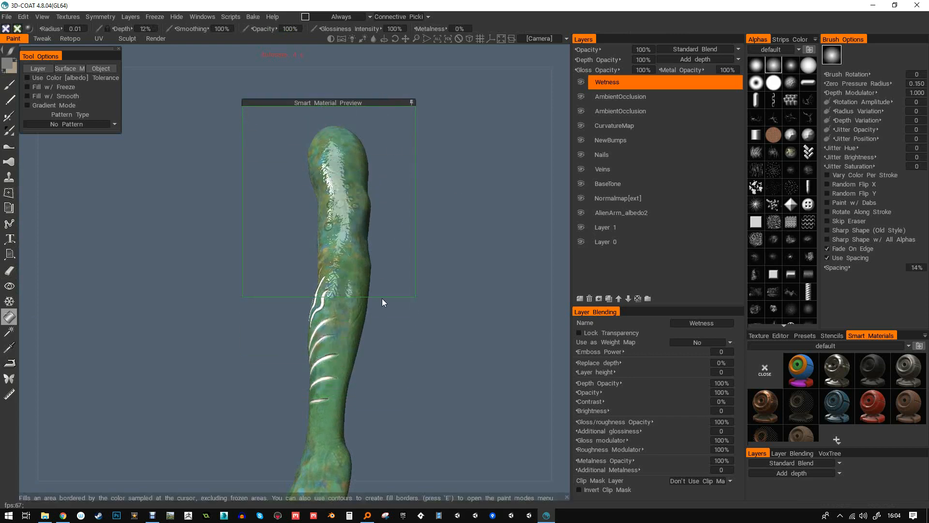
{"action": "left_click_drag", "start_coordinate": [383, 297], "coordinate": [382, 437]}
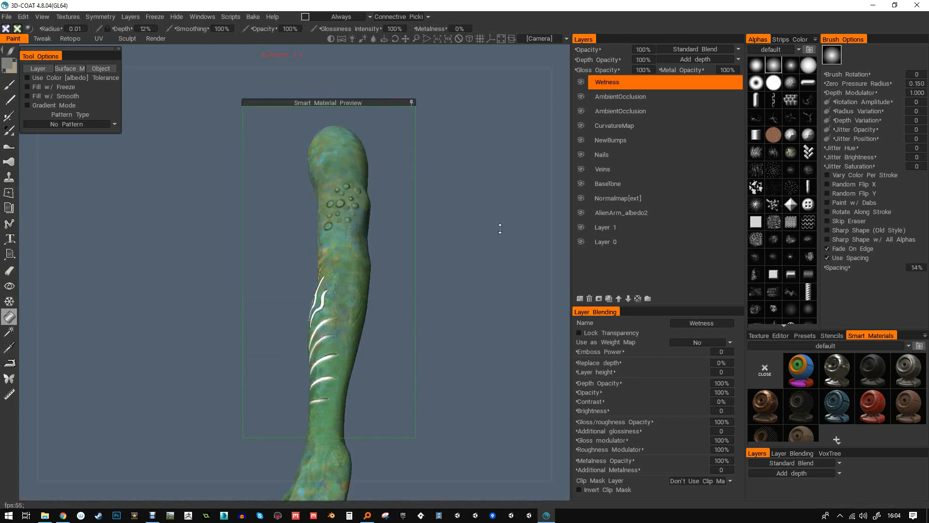
{"action": "left_click_drag", "start_coordinate": [497, 255], "coordinate": [518, 274]}
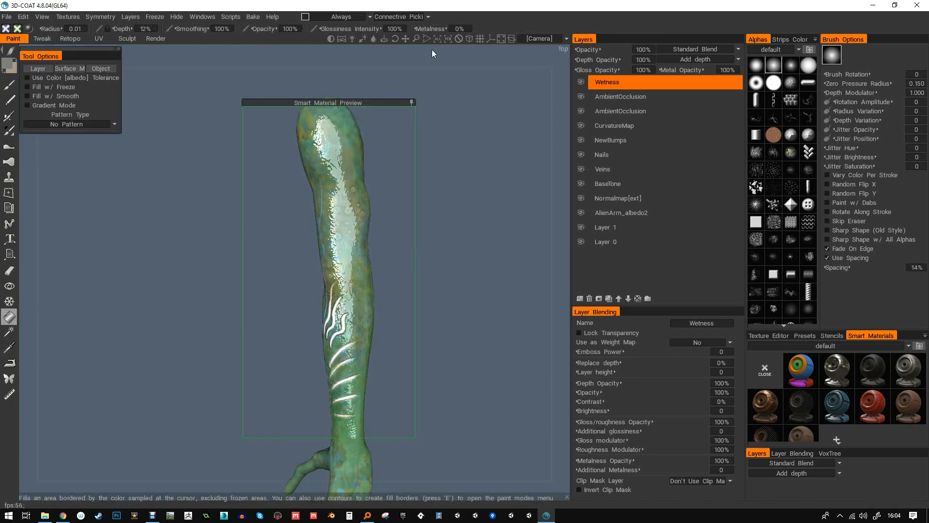
- Reduce the glossiness intensity to 62% and fill the entire Wetness layer with it
{"action": "left_click_drag", "start_coordinate": [369, 30], "coordinate": [360, 30]}
{"action": "left_click_drag", "start_coordinate": [369, 24], "coordinate": [340, 39]}
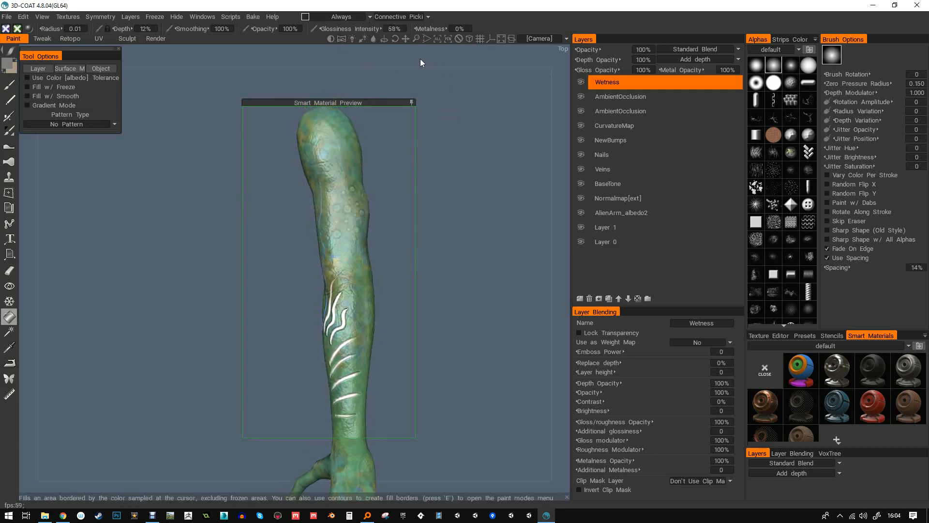
{"action": "left_click_drag", "start_coordinate": [364, 28], "coordinate": [418, 40]}
{"action": "left_click_drag", "start_coordinate": [418, 39], "coordinate": [416, 39]}
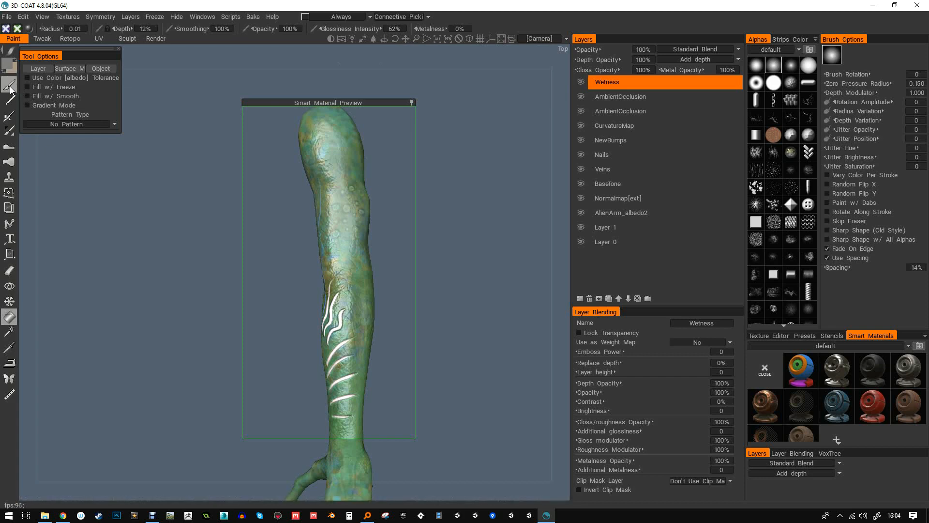
{"action": "left_click", "coordinate": [40, 69]}
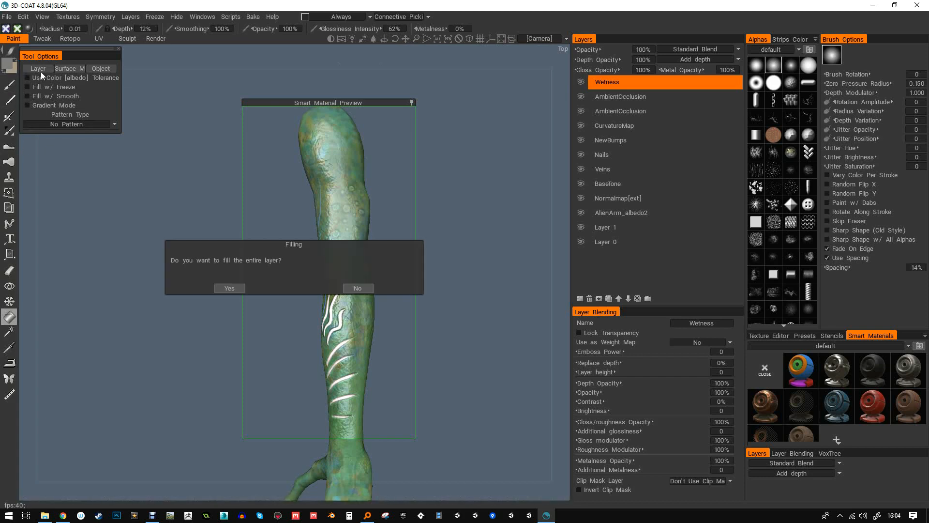
{"action": "left_click", "coordinate": [230, 288]}
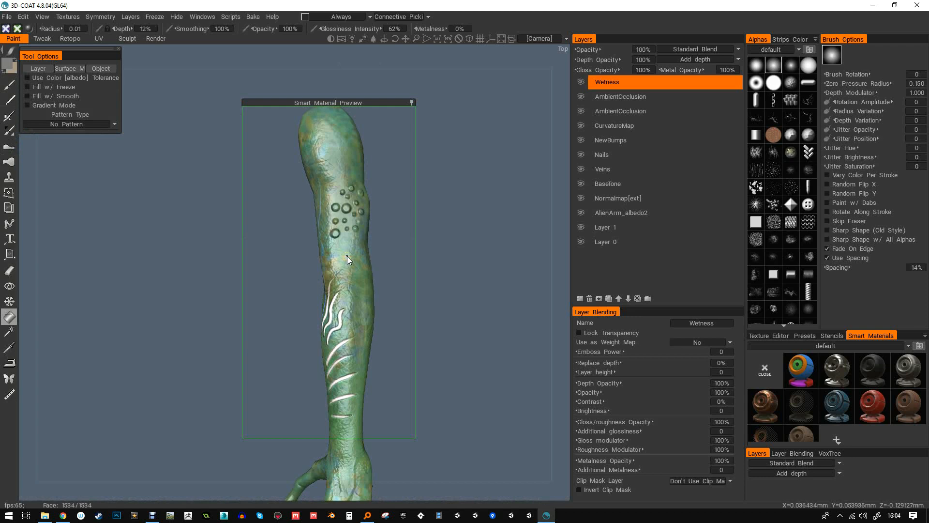
- Activate the brush, add a new layer above Wetness and name it ExtraWet
{"action": "left_click", "coordinate": [9, 86]}
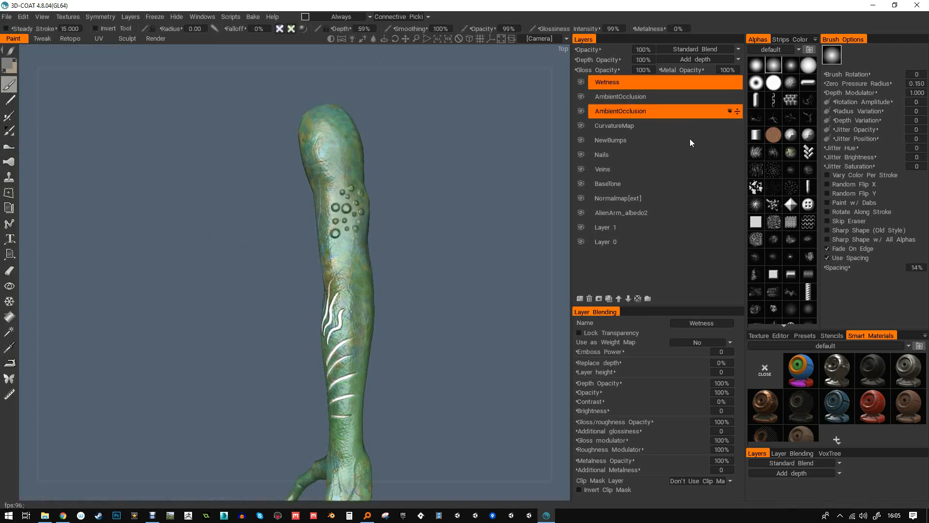
{"action": "left_click", "coordinate": [581, 297]}
{"action": "double_click", "coordinate": [617, 82]}
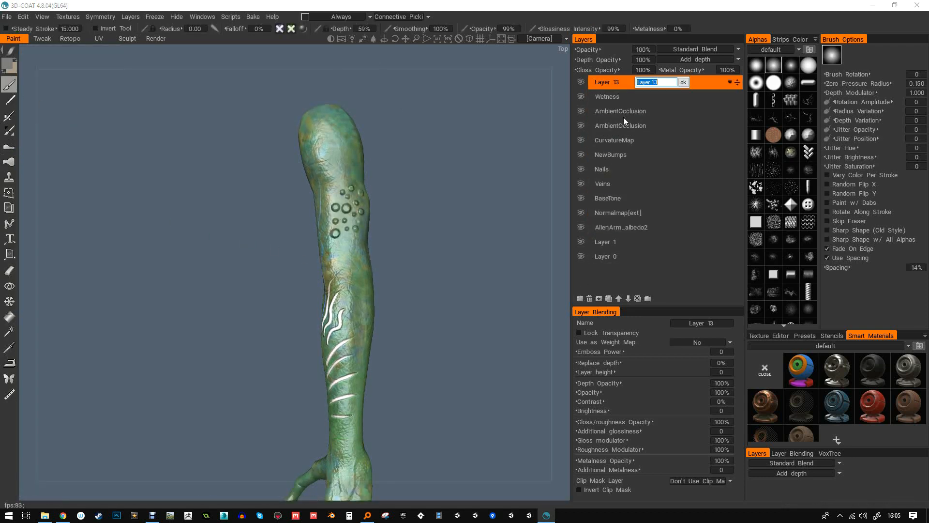
{"action": "type", "text": "ExtraWet"}
{"action": "key", "text": "Return"}
- Paint scattered glossy dabs on the upper arm with a soft round alpha, 100% opacity and glossiness, jitter position 2.000 and 300% spacing
{"action": "mouse_move", "coordinate": [352, 99]}
{"action": "left_mouse_down"}
{"action": "mouse_move", "coordinate": [329, 124]}
{"action": "mouse_move", "coordinate": [330, 82]}
{"action": "mouse_move", "coordinate": [311, 58]}
{"action": "mouse_move", "coordinate": [307, 125]}
{"action": "mouse_move", "coordinate": [345, 108]}
{"action": "mouse_move", "coordinate": [315, 124]}
{"action": "mouse_move", "coordinate": [307, 207]}
{"action": "mouse_move", "coordinate": [368, 159]}
{"action": "left_mouse_up"}
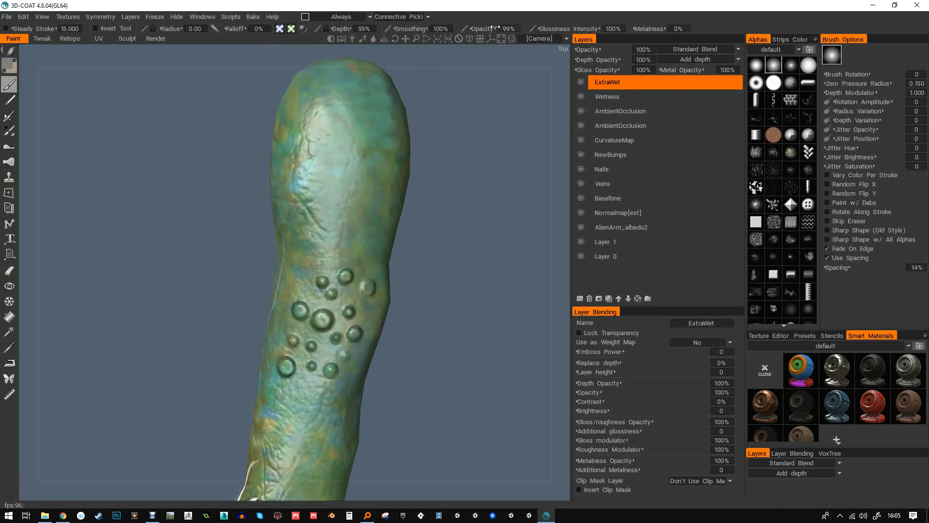
{"action": "left_click", "coordinate": [792, 69]}
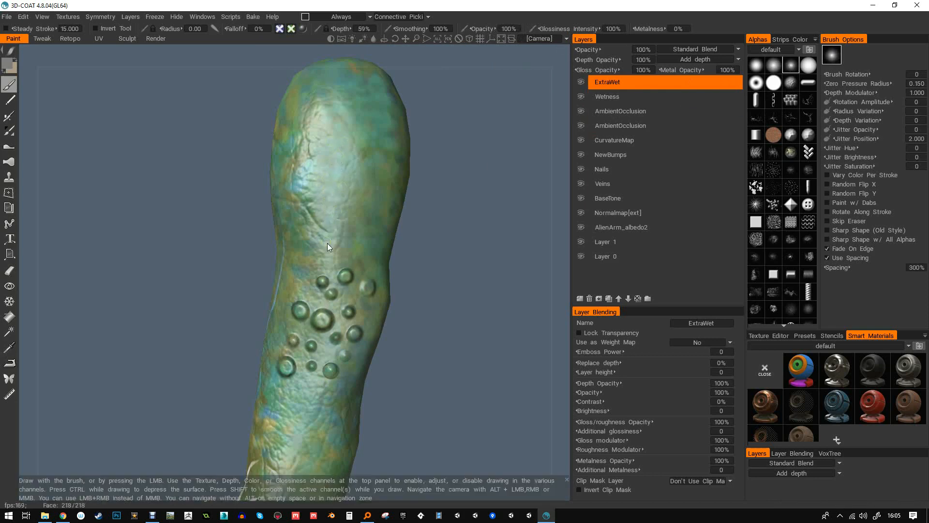
{"action": "left_click_drag", "start_coordinate": [327, 243], "coordinate": [299, 232], "text": "alt"}
{"action": "mouse_move", "coordinate": [295, 190]}
{"action": "left_mouse_down"}
{"action": "mouse_move", "coordinate": [317, 111]}
{"action": "mouse_move", "coordinate": [276, 150]}
{"action": "left_mouse_up"}
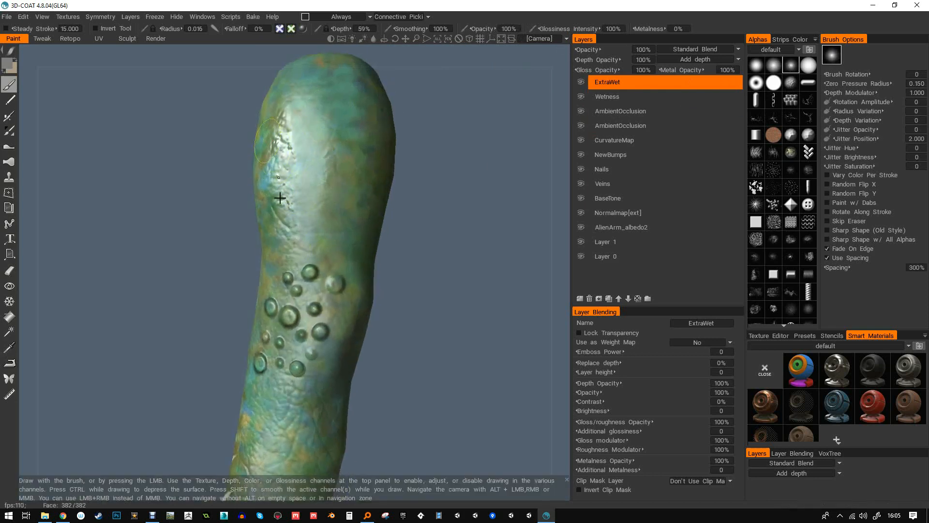
{"action": "middle_click_drag", "start_coordinate": [321, 239], "coordinate": [371, 166], "text": "alt"}
{"action": "right_click_drag", "start_coordinate": [371, 166], "coordinate": [348, 267], "text": "alt"}
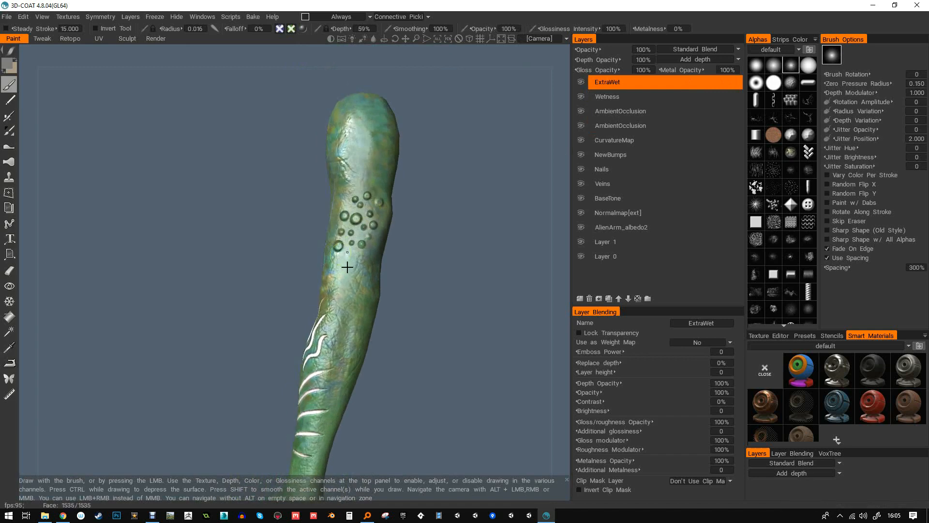
- Continue the scattered full-gloss dabs down the forearm and across the back of the hand
{"action": "middle_click_drag", "start_coordinate": [318, 355], "coordinate": [351, 290], "text": "alt"}
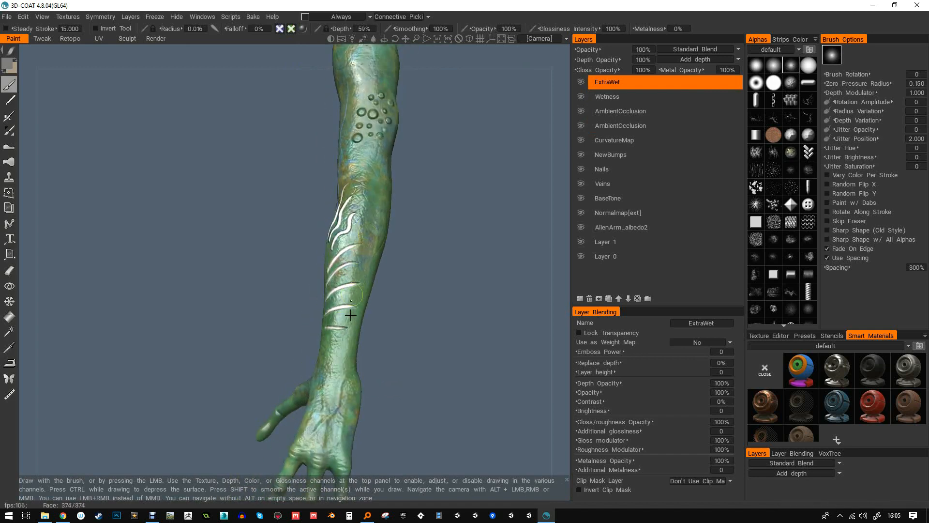
{"action": "mouse_move", "coordinate": [325, 418]}
{"action": "middle_mouse_down", "text": "alt"}
{"action": "mouse_move", "coordinate": [321, 293]}
{"action": "mouse_move", "coordinate": [316, 350]}
{"action": "middle_mouse_up", "text": "alt"}
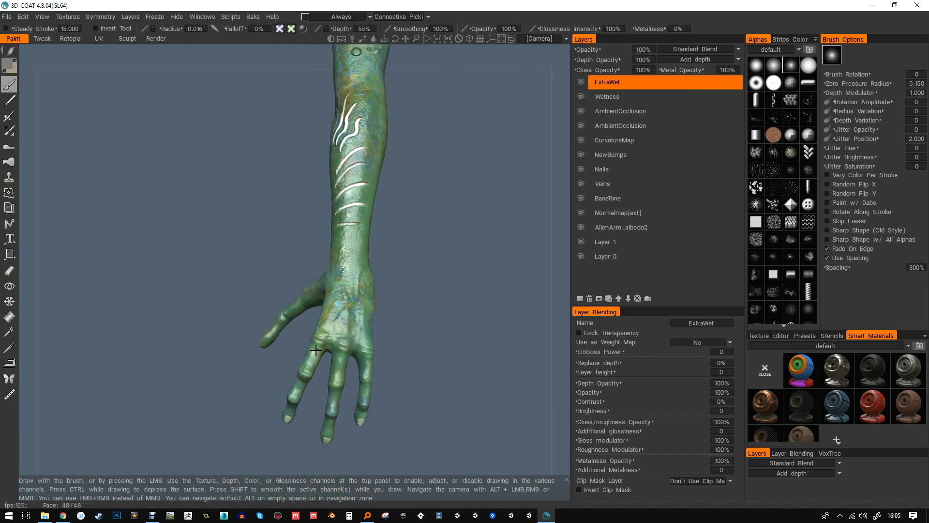
{"action": "left_click_drag", "start_coordinate": [348, 353], "coordinate": [343, 272], "text": "alt"}
{"action": "right_click_drag", "start_coordinate": [344, 272], "coordinate": [373, 227], "text": "alt"}
- Lower the glossiness intensity to 7% and dab scattered dull spots along the forearm
{"action": "left_click_drag", "start_coordinate": [588, 30], "coordinate": [504, 39]}
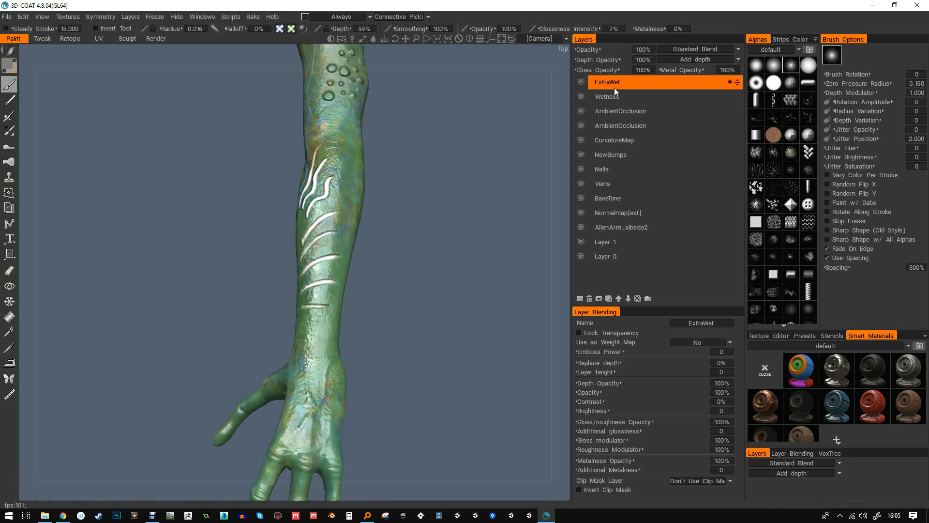
{"action": "left_click_drag", "start_coordinate": [382, 164], "coordinate": [336, 201], "text": "alt"}
{"action": "right_click_drag", "start_coordinate": [336, 202], "coordinate": [363, 212], "text": "alt"}
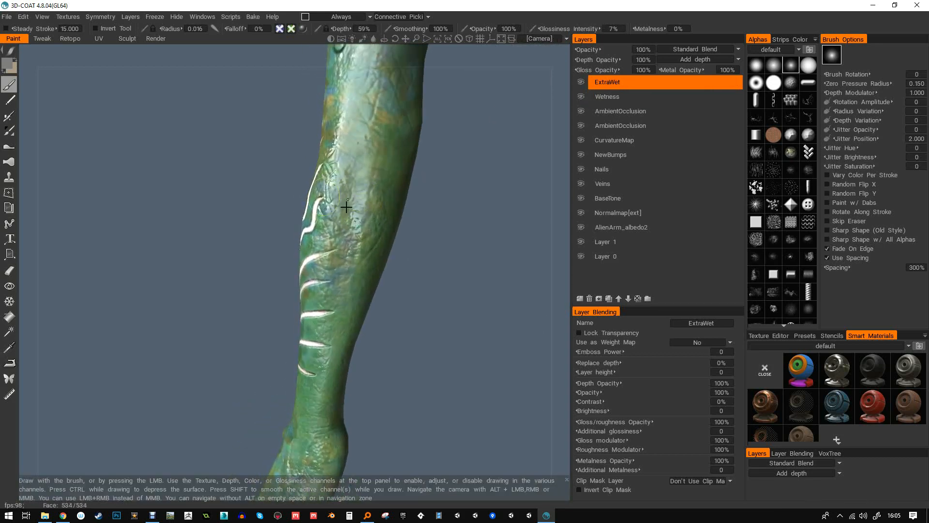
{"action": "key", "text": "bracketleft"}
{"action": "key", "text": "bracketleft"}
{"action": "key", "text": "bracketleft"}
{"action": "key", "text": "bracketleft"}
{"action": "mouse_move", "coordinate": [387, 158]}
{"action": "left_mouse_down", "text": "alt"}
{"action": "mouse_move", "coordinate": [376, 234]}
{"action": "mouse_move", "coordinate": [353, 204]}
{"action": "mouse_move", "coordinate": [366, 160]}
{"action": "left_mouse_up", "text": "alt"}
{"action": "key", "text": "bracketright"}
{"action": "key", "text": "bracketright"}
{"action": "key", "text": "bracketright"}
{"action": "key", "text": "bracketright"}
- Scatter dull 7% gloss spots over the shoulder, upper arm and bump cluster, varying the brush radius between about 0.010 and 0.020
{"action": "mouse_move", "coordinate": [354, 122]}
{"action": "left_mouse_down", "text": "alt"}
{"action": "mouse_move", "coordinate": [346, 193]}
{"action": "mouse_move", "coordinate": [409, 191]}
{"action": "mouse_move", "coordinate": [440, 159]}
{"action": "mouse_move", "coordinate": [493, 166]}
{"action": "mouse_move", "coordinate": [435, 199]}
{"action": "left_mouse_up", "text": "alt"}
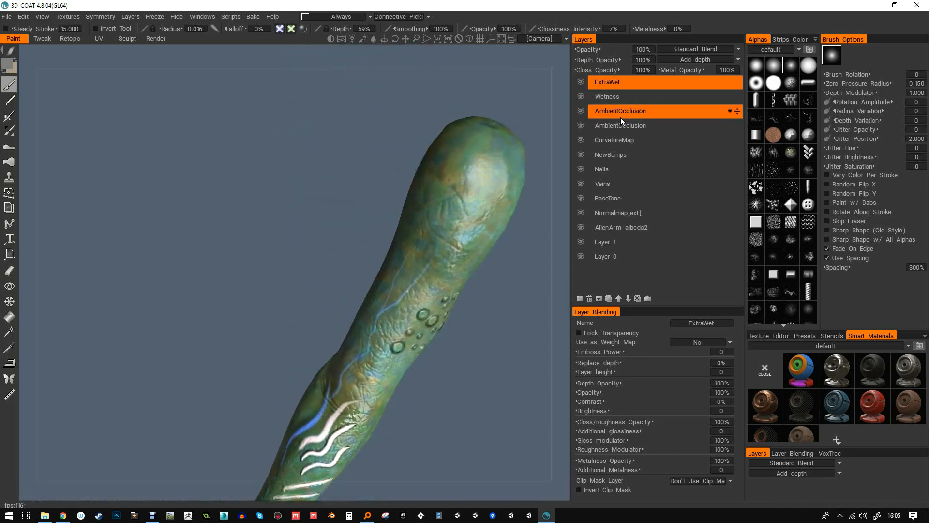
{"action": "middle_click_drag", "start_coordinate": [379, 218], "coordinate": [387, 174], "text": "alt"}
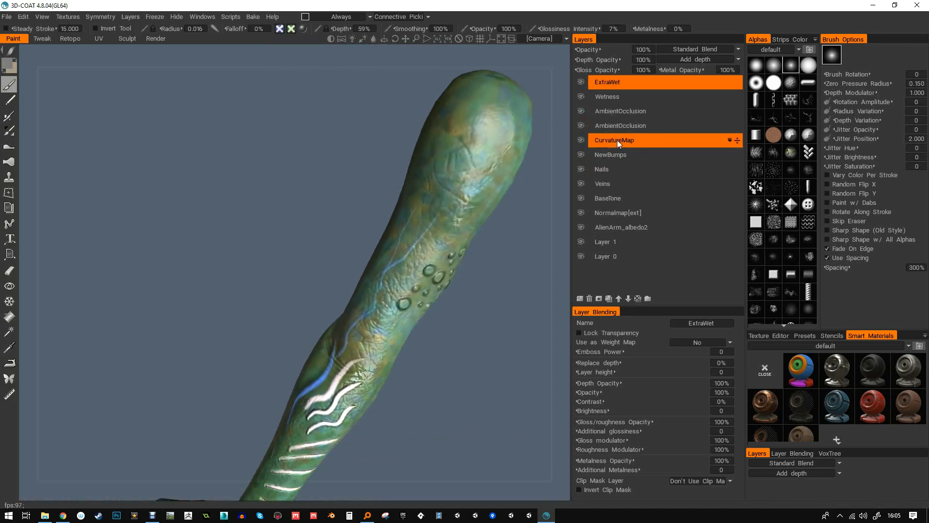
{"action": "mouse_move", "coordinate": [490, 97]}
{"action": "left_mouse_down", "text": "alt"}
{"action": "mouse_move", "coordinate": [450, 152]}
{"action": "mouse_move", "coordinate": [397, 263]}
{"action": "left_mouse_up", "text": "alt"}
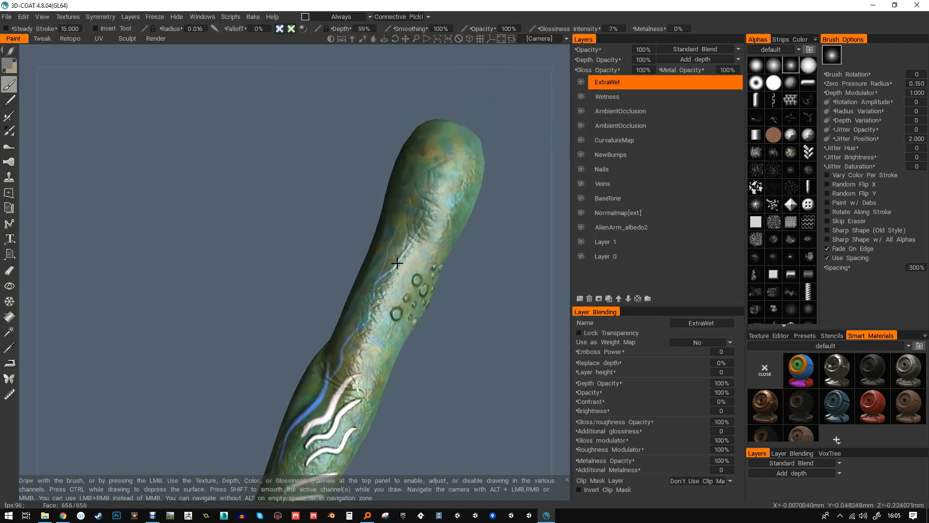
{"action": "middle_click_drag", "start_coordinate": [397, 263], "coordinate": [370, 178], "text": "alt"}
{"action": "right_click_drag", "start_coordinate": [369, 179], "coordinate": [425, 199], "text": "alt"}
{"action": "middle_click_drag", "start_coordinate": [426, 199], "coordinate": [385, 218], "text": "alt"}
{"action": "right_click_drag", "start_coordinate": [405, 213], "coordinate": [385, 216]}
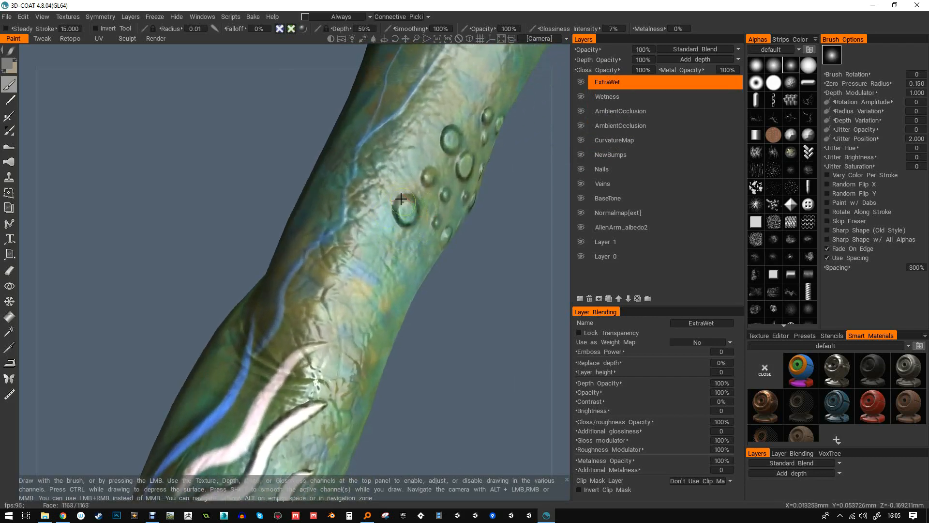
{"action": "middle_click_drag", "start_coordinate": [408, 193], "coordinate": [391, 203], "text": "alt"}
{"action": "mouse_move", "coordinate": [393, 201]}
{"action": "right_mouse_down", "text": "alt"}
{"action": "mouse_move", "coordinate": [425, 166]}
{"action": "mouse_move", "coordinate": [371, 204]}
{"action": "right_mouse_up", "text": "alt"}
{"action": "middle_click_drag", "start_coordinate": [370, 205], "coordinate": [394, 188], "text": "alt"}
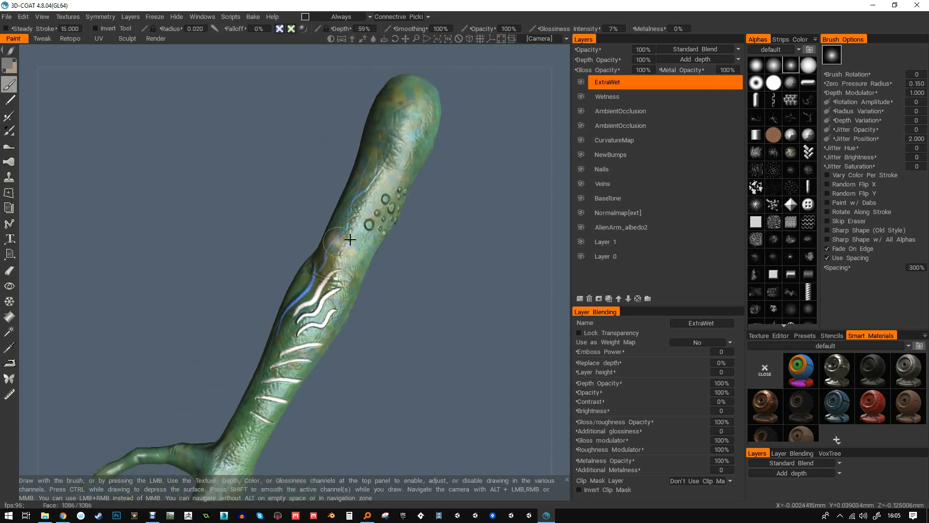
- Paint more dull gloss spots around the white stripes, forearm and wrist with brush radii of about 0.010 to 0.021
{"action": "mouse_move", "coordinate": [366, 223]}
{"action": "left_mouse_down", "text": "alt"}
{"action": "mouse_move", "coordinate": [363, 197]}
{"action": "mouse_move", "coordinate": [280, 183]}
{"action": "left_mouse_up", "text": "alt"}
{"action": "right_click_drag", "start_coordinate": [280, 183], "coordinate": [355, 227], "text": "alt"}
{"action": "left_click_drag", "start_coordinate": [353, 244], "coordinate": [336, 219], "text": "alt"}
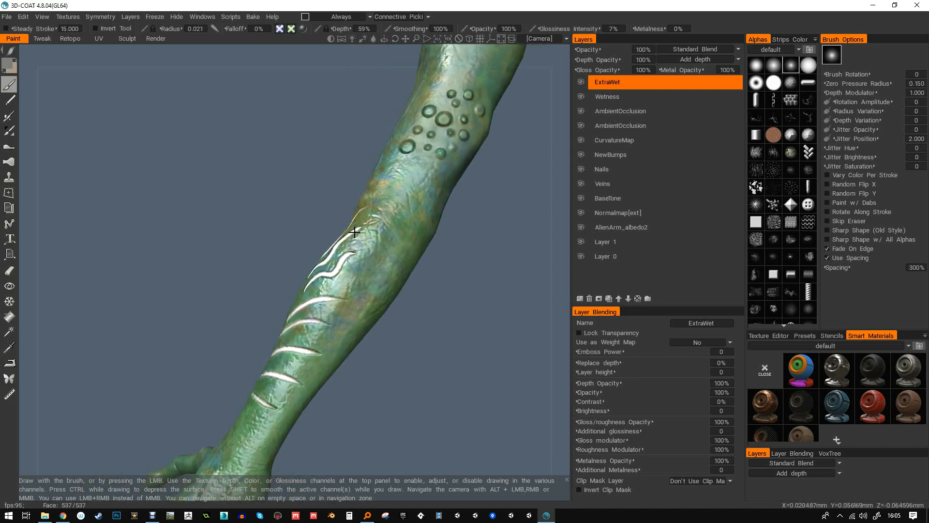
{"action": "right_click_drag", "start_coordinate": [336, 219], "coordinate": [358, 239], "text": "alt"}
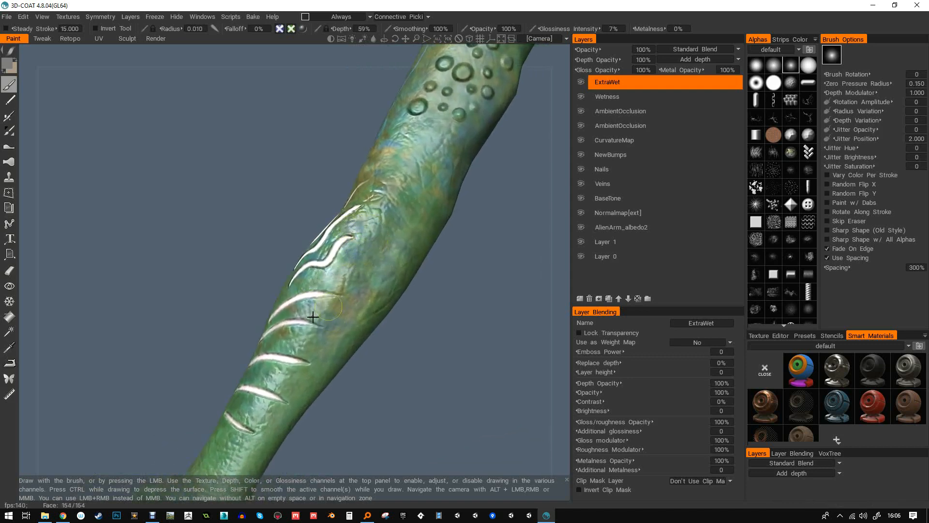
{"action": "left_click_drag", "start_coordinate": [267, 380], "coordinate": [317, 232], "text": "alt"}
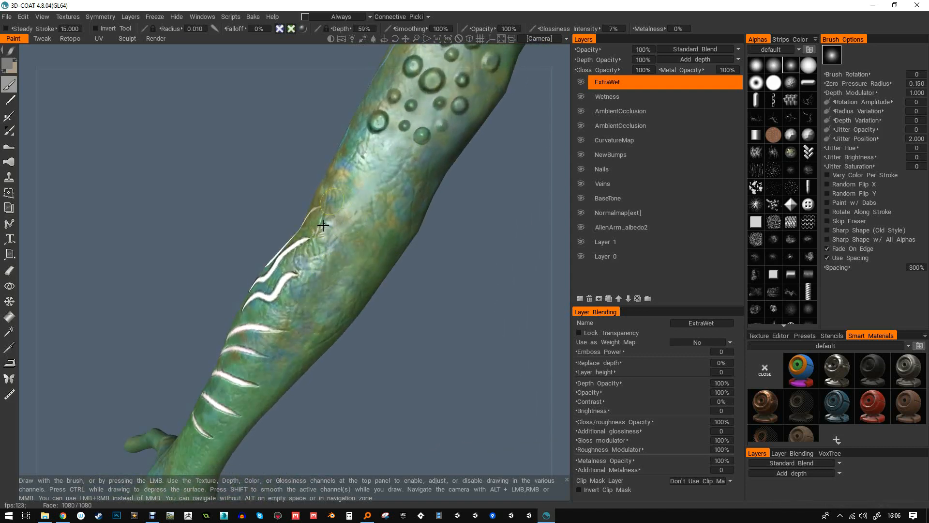
{"action": "left_click_drag", "start_coordinate": [381, 169], "coordinate": [415, 195], "text": "alt"}
{"action": "right_click_drag", "start_coordinate": [415, 195], "coordinate": [338, 213], "text": "alt"}
{"action": "mouse_move", "coordinate": [338, 213]}
{"action": "left_mouse_down", "text": "alt"}
{"action": "mouse_move", "coordinate": [417, 167]}
{"action": "mouse_move", "coordinate": [269, 317]}
{"action": "left_mouse_up", "text": "alt"}
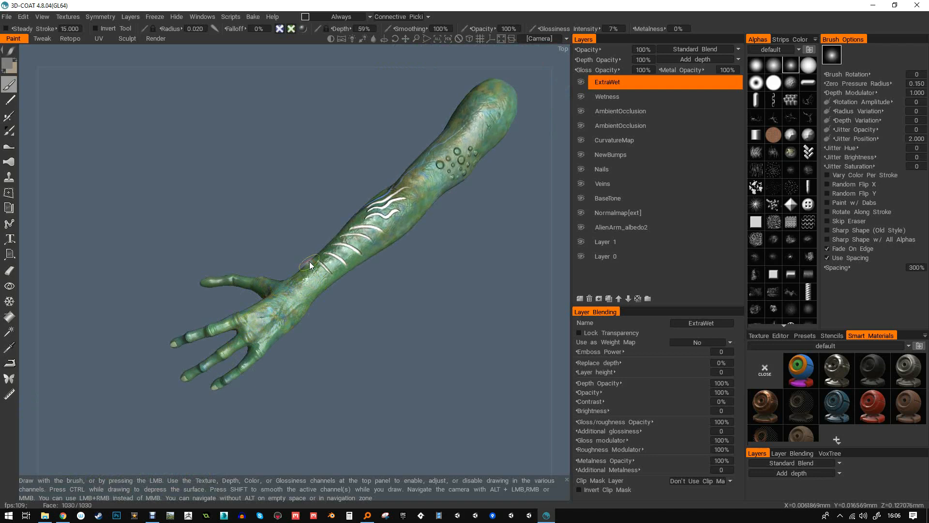
- Display only the glossiness on the arm, enlarge the Texture Editor and set it to the Glossiness channel
{"action": "left_click_drag", "start_coordinate": [335, 256], "coordinate": [346, 274], "text": "alt"}
{"action": "key", "text": "4"}
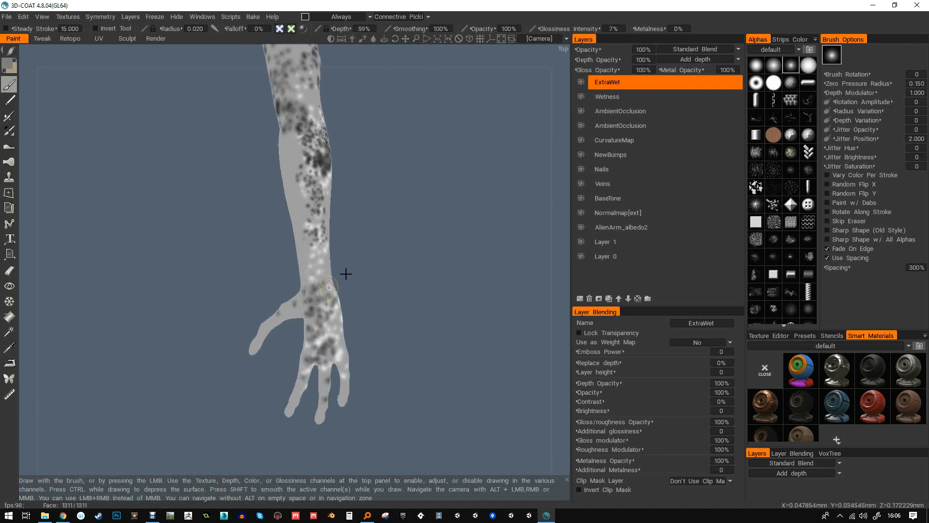
{"action": "left_click", "coordinate": [781, 335]}
{"action": "left_click_drag", "start_coordinate": [817, 327], "coordinate": [858, 235]}
{"action": "left_click", "coordinate": [923, 246]}
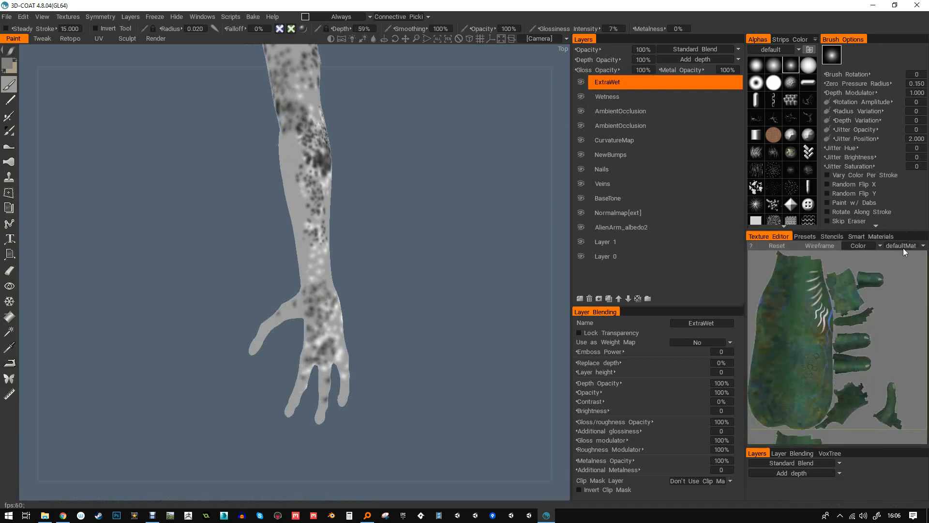
{"action": "left_click", "coordinate": [875, 245]}
{"action": "left_click", "coordinate": [868, 266]}
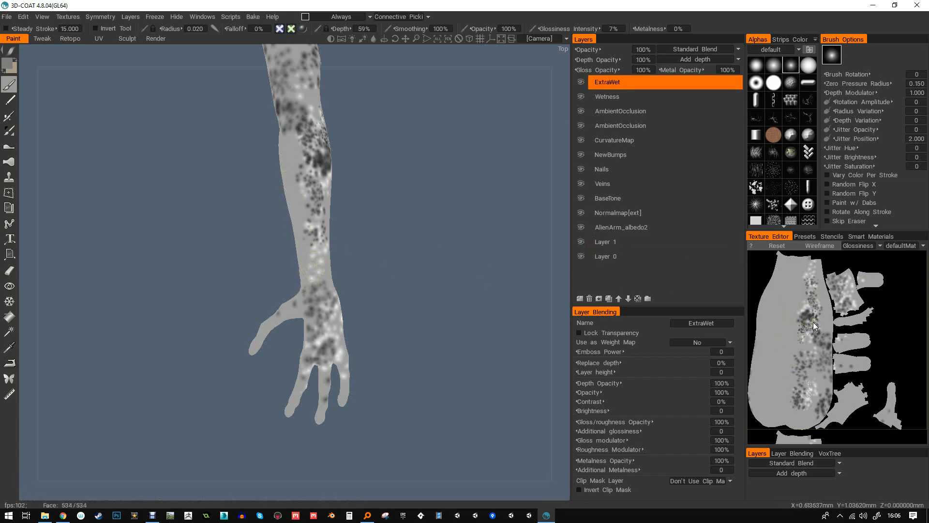
- Paint thin branching low-gloss marks along the side of the forearm with a crack-like alpha at radius 0.062
{"action": "mouse_move", "coordinate": [372, 177]}
{"action": "left_mouse_down"}
{"action": "mouse_move", "coordinate": [296, 170]}
{"action": "mouse_move", "coordinate": [325, 200]}
{"action": "mouse_move", "coordinate": [266, 180]}
{"action": "left_mouse_up"}
{"action": "right_click_drag", "start_coordinate": [280, 209], "coordinate": [289, 208]}
{"action": "mouse_move", "coordinate": [281, 207]}
{"action": "left_mouse_down"}
{"action": "mouse_move", "coordinate": [283, 195]}
{"action": "mouse_move", "coordinate": [280, 211]}
{"action": "left_mouse_up"}
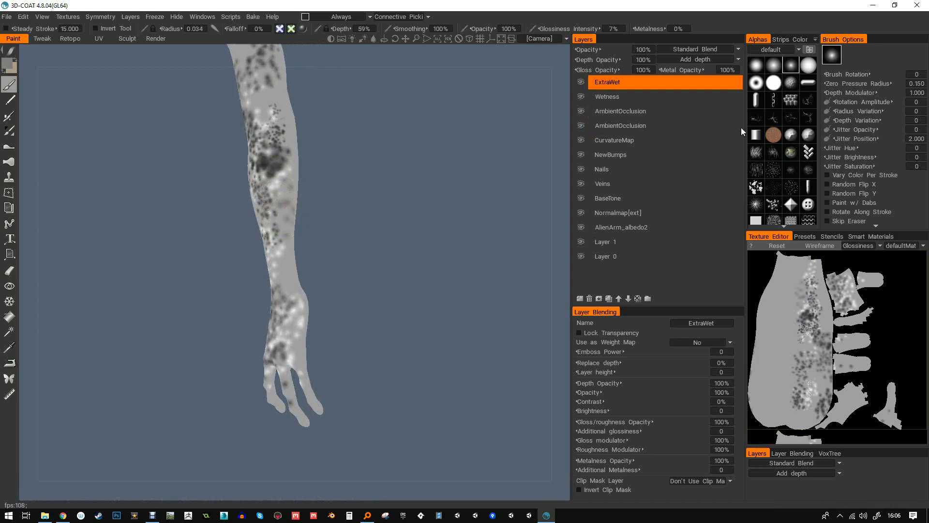
{"action": "mouse_move", "coordinate": [282, 202]}
{"action": "left_mouse_down"}
{"action": "mouse_move", "coordinate": [286, 289]}
{"action": "mouse_move", "coordinate": [265, 212]}
{"action": "left_mouse_up"}
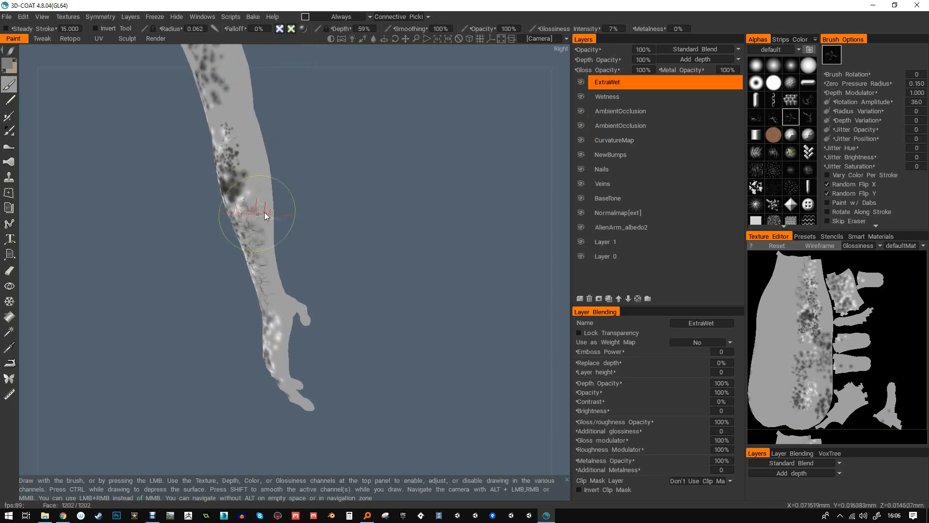
- Choose a soft smudge alpha and paint a broad low-gloss patch on the forearm with radius 0.084
{"action": "left_click", "coordinate": [792, 171]}
{"action": "mouse_move", "coordinate": [262, 162]}
{"action": "left_mouse_down"}
{"action": "mouse_move", "coordinate": [248, 150]}
{"action": "mouse_move", "coordinate": [261, 208]}
{"action": "left_mouse_up"}
{"action": "left_click_drag", "start_coordinate": [257, 208], "coordinate": [189, 230], "text": "alt"}
{"action": "mouse_move", "coordinate": [211, 179]}
{"action": "left_mouse_down"}
{"action": "mouse_move", "coordinate": [234, 238]}
{"action": "mouse_move", "coordinate": [218, 188]}
{"action": "left_mouse_up"}
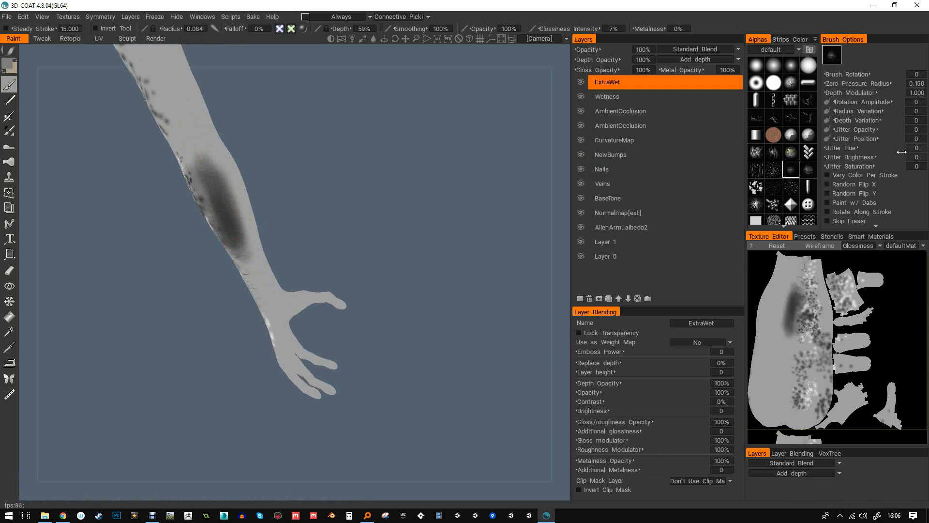
- Set jitter position 0.130, hue 110, brightness 11, opacity 2, rotation amplitude 37.8 and radius variation 17.5, and extend the dull patch along the arm
{"action": "left_click_drag", "start_coordinate": [860, 166], "coordinate": [874, 140]}
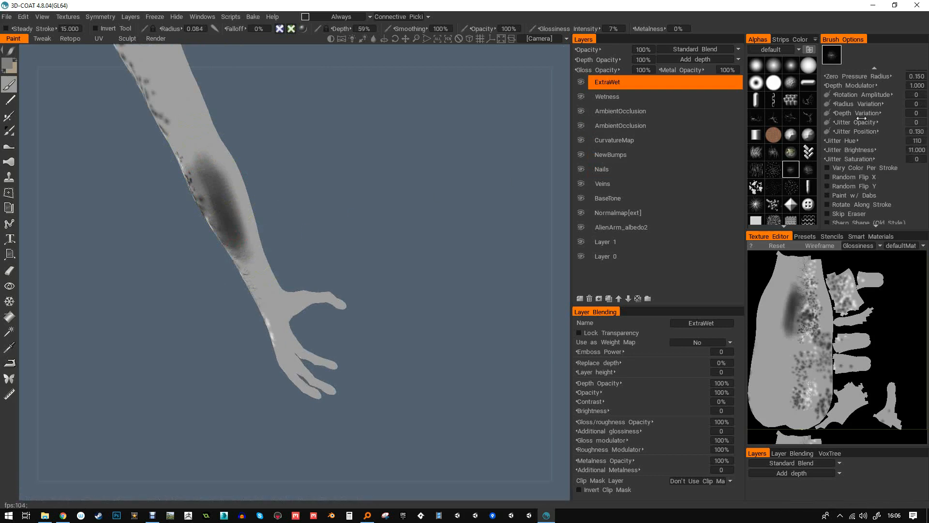
{"action": "left_click_drag", "start_coordinate": [865, 108], "coordinate": [871, 107]}
{"action": "mouse_move", "coordinate": [242, 145]}
{"action": "left_mouse_down"}
{"action": "mouse_move", "coordinate": [228, 207]}
{"action": "mouse_move", "coordinate": [191, 121]}
{"action": "mouse_move", "coordinate": [269, 294]}
{"action": "left_mouse_up"}
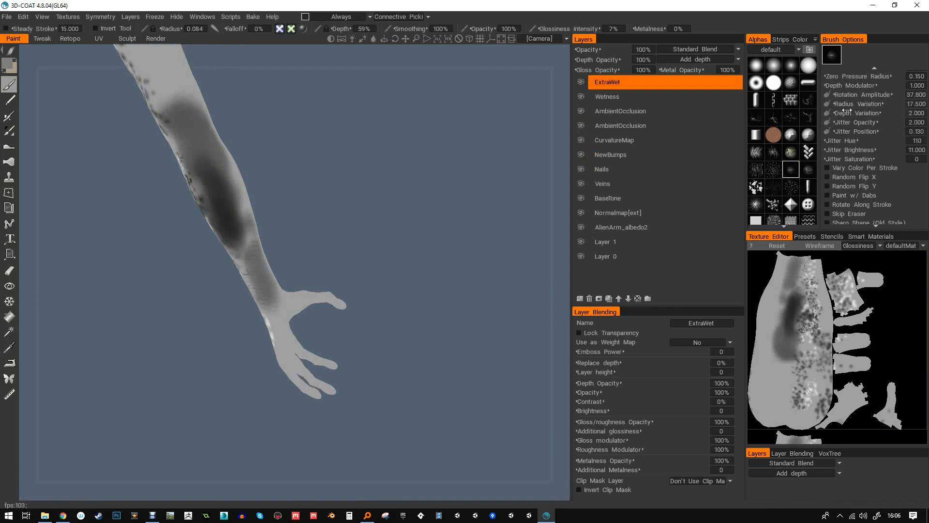
- Raise rotation amplitude to 81 and depth variation to 20.5, and paint more low-gloss strokes along the arm and hand, reducing the radius to 0.044
{"action": "left_click_drag", "start_coordinate": [879, 96], "coordinate": [874, 96]}
{"action": "mouse_move", "coordinate": [251, 221]}
{"action": "left_mouse_down"}
{"action": "mouse_move", "coordinate": [175, 66]}
{"action": "mouse_move", "coordinate": [257, 301]}
{"action": "mouse_move", "coordinate": [266, 286]}
{"action": "mouse_move", "coordinate": [246, 217]}
{"action": "mouse_move", "coordinate": [223, 187]}
{"action": "mouse_move", "coordinate": [225, 206]}
{"action": "mouse_move", "coordinate": [184, 116]}
{"action": "left_mouse_up"}
{"action": "left_click_drag", "start_coordinate": [281, 192], "coordinate": [415, 167]}
{"action": "right_click_drag", "start_coordinate": [348, 290], "coordinate": [310, 290]}
{"action": "left_click_drag", "start_coordinate": [344, 292], "coordinate": [341, 407]}
- Return the arm to the shaded view and switch the Texture Editor to the Color channel
{"action": "middle_click_drag", "start_coordinate": [387, 329], "coordinate": [409, 232]}
{"action": "mouse_move", "coordinate": [409, 232]}
{"action": "left_mouse_down"}
{"action": "mouse_move", "coordinate": [469, 155]}
{"action": "mouse_move", "coordinate": [339, 166]}
{"action": "mouse_move", "coordinate": [367, 182]}
{"action": "mouse_move", "coordinate": [315, 208]}
{"action": "mouse_move", "coordinate": [482, 226]}
{"action": "mouse_move", "coordinate": [484, 213]}
{"action": "left_mouse_up"}
{"action": "key", "text": "2"}
{"action": "left_click", "coordinate": [877, 246]}
{"action": "left_click", "coordinate": [864, 257]}
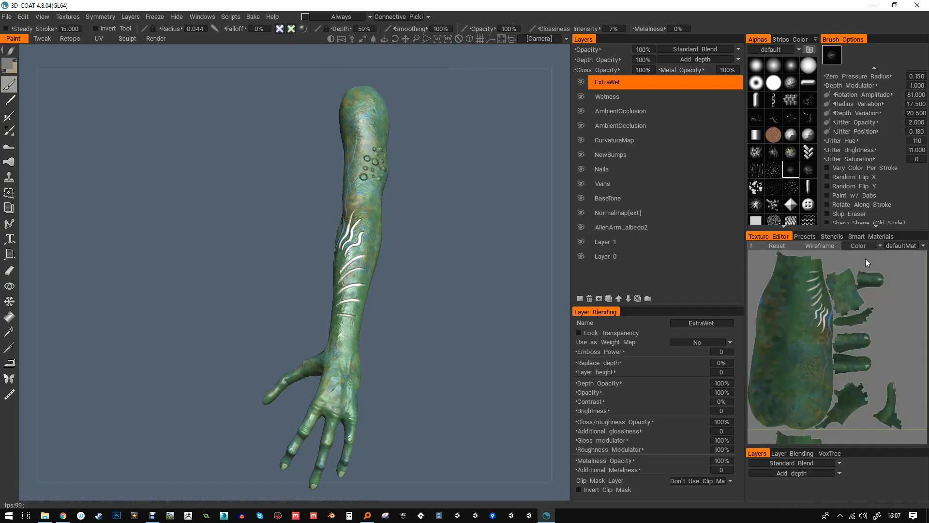
- Examine the Normals, Glossiness and TexMetal channels one after another in the Texture Editor
{"action": "left_click", "coordinate": [867, 247]}
{"action": "left_click", "coordinate": [865, 267]}
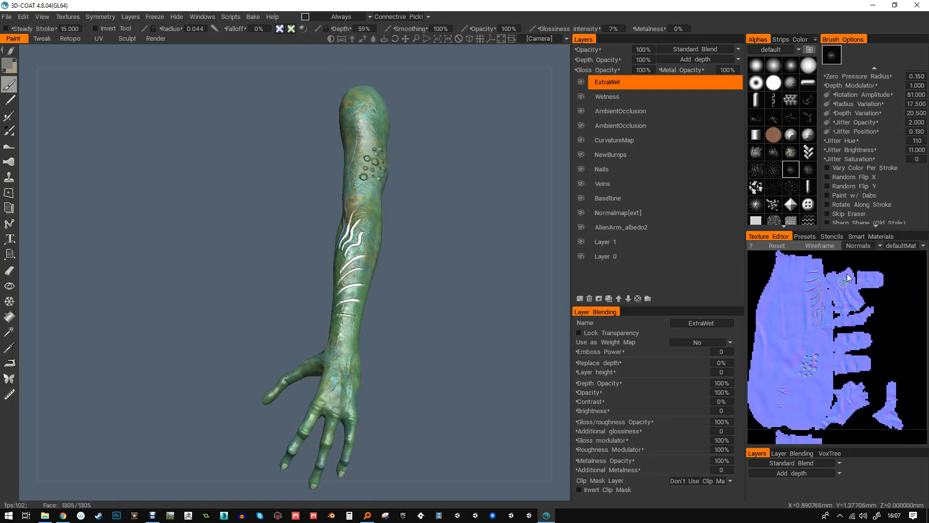
{"action": "left_click", "coordinate": [858, 245]}
{"action": "left_click", "coordinate": [859, 275]}
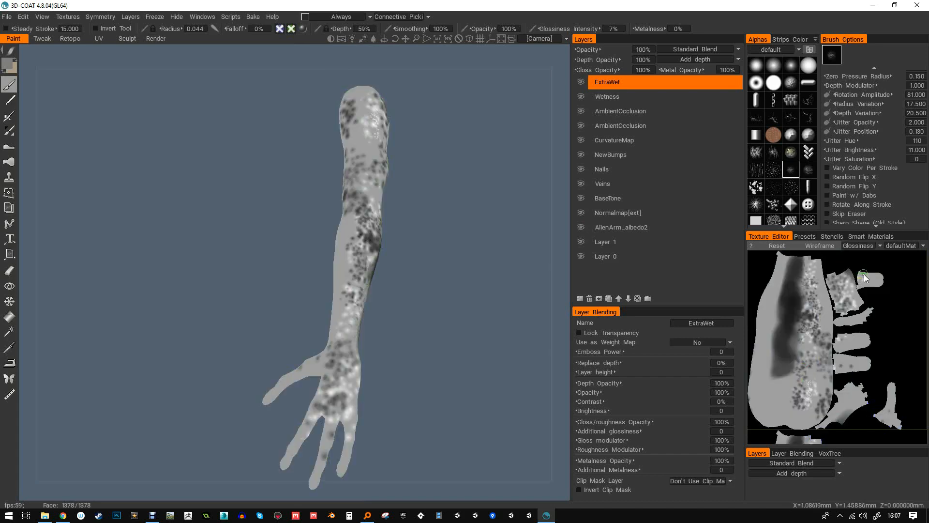
{"action": "left_click", "coordinate": [860, 245]}
{"action": "left_click", "coordinate": [862, 287]}
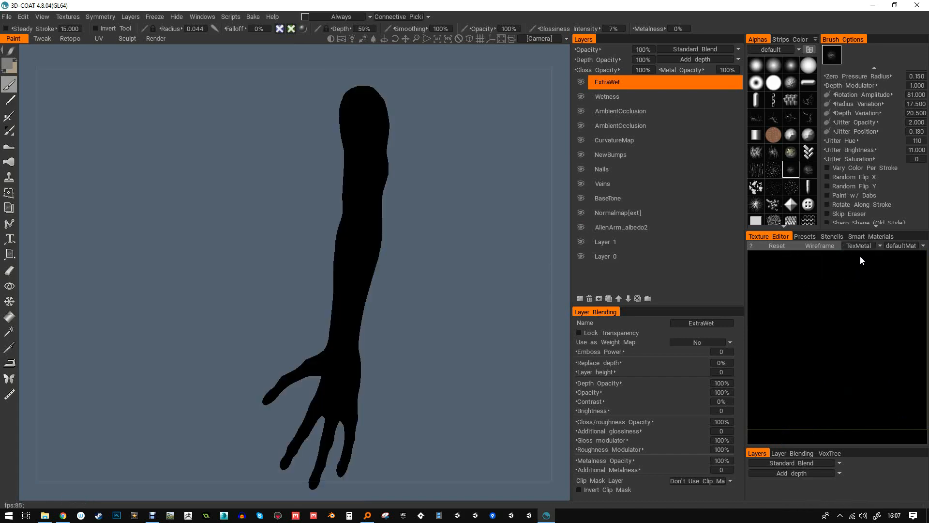
- Set the brush metalness to 100% and add a new layer named Metalness
{"action": "left_click_drag", "start_coordinate": [654, 29], "coordinate": [788, 40]}
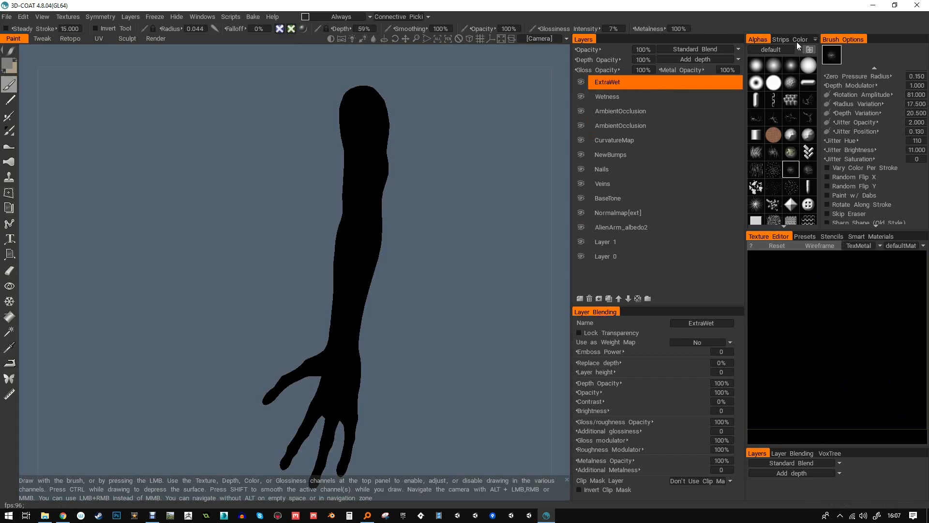
{"action": "left_click", "coordinate": [580, 298]}
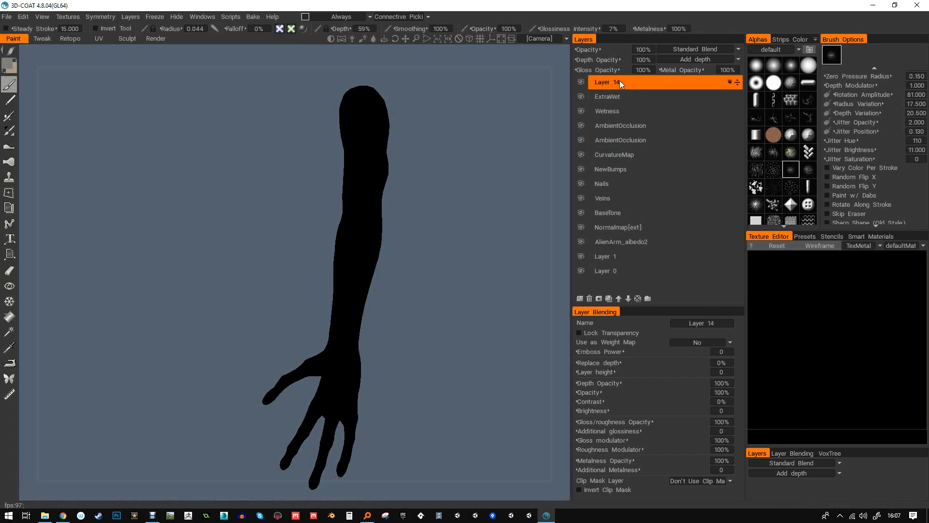
{"action": "double_click", "coordinate": [620, 82]}
{"action": "type", "text": "Metalness"}
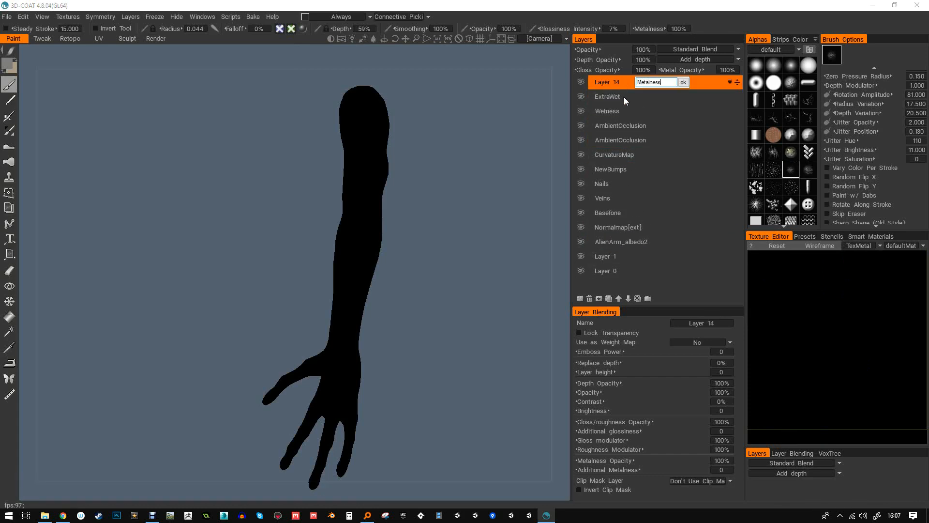
{"action": "key", "text": "Return"}
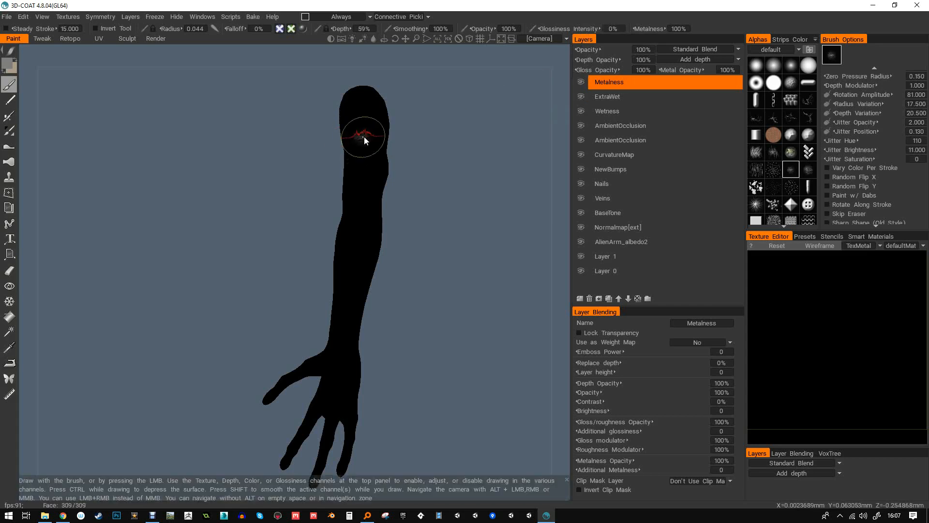
- Paint four patches with 100% metalness and 0% glossiness down the arm, and show the Glossiness channel
{"action": "mouse_move", "coordinate": [370, 126]}
{"action": "left_mouse_down"}
{"action": "mouse_move", "coordinate": [371, 109]}
{"action": "mouse_move", "coordinate": [364, 138]}
{"action": "mouse_move", "coordinate": [366, 121]}
{"action": "left_mouse_up"}
{"action": "left_click", "coordinate": [352, 273]}
{"action": "left_click", "coordinate": [361, 218]}
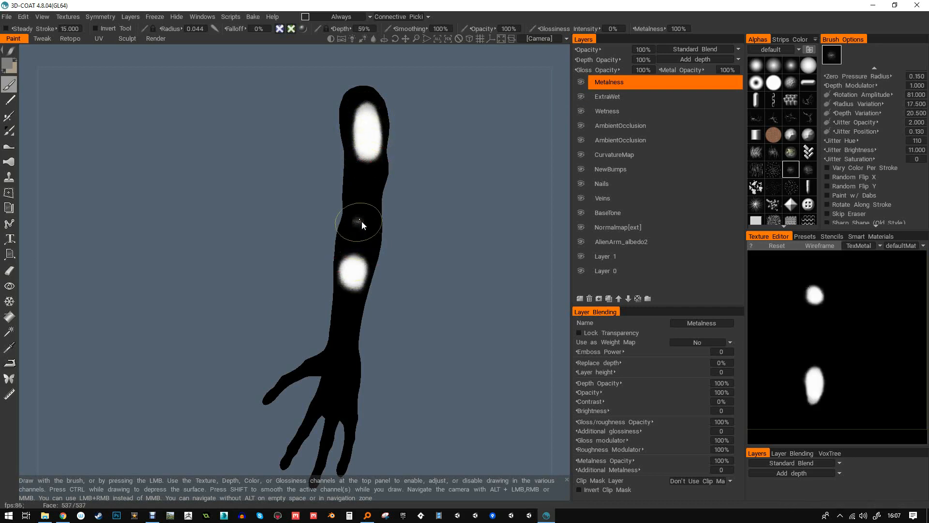
{"action": "left_click", "coordinate": [368, 184]}
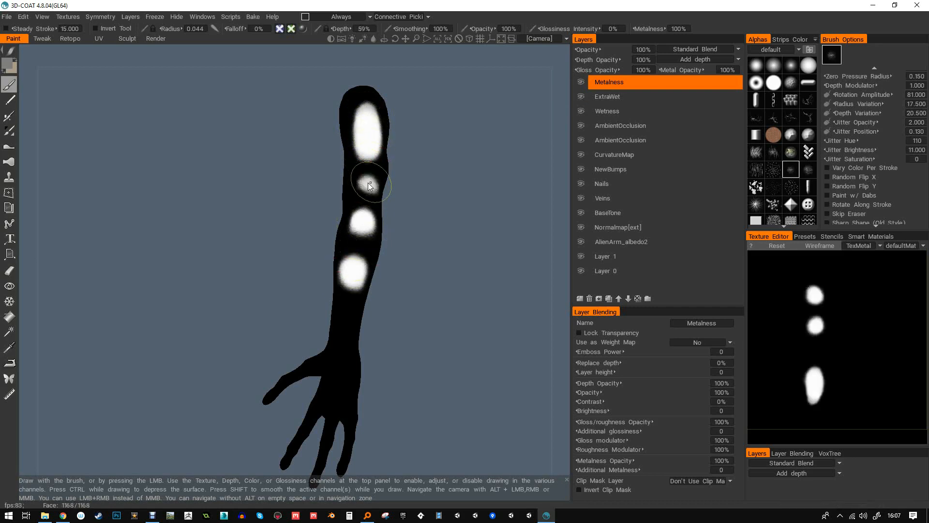
{"action": "left_click", "coordinate": [881, 245]}
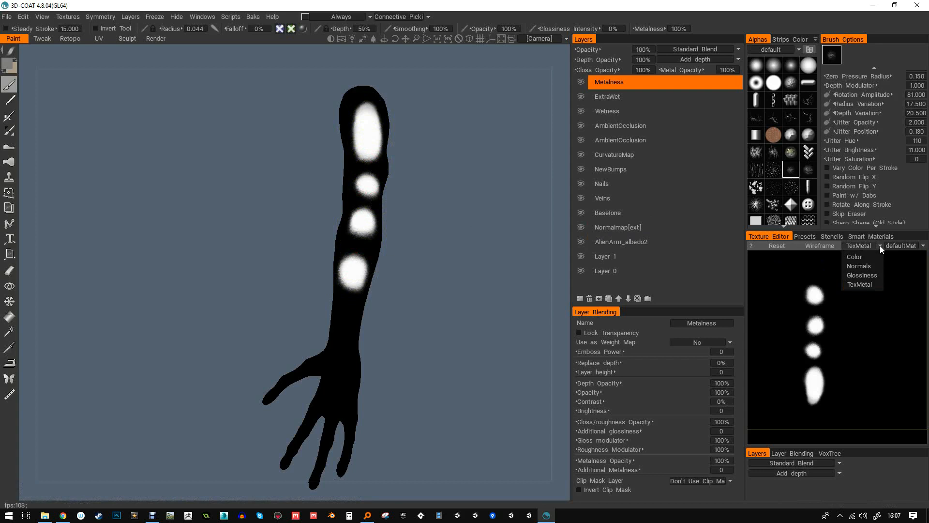
{"action": "left_click", "coordinate": [866, 277]}
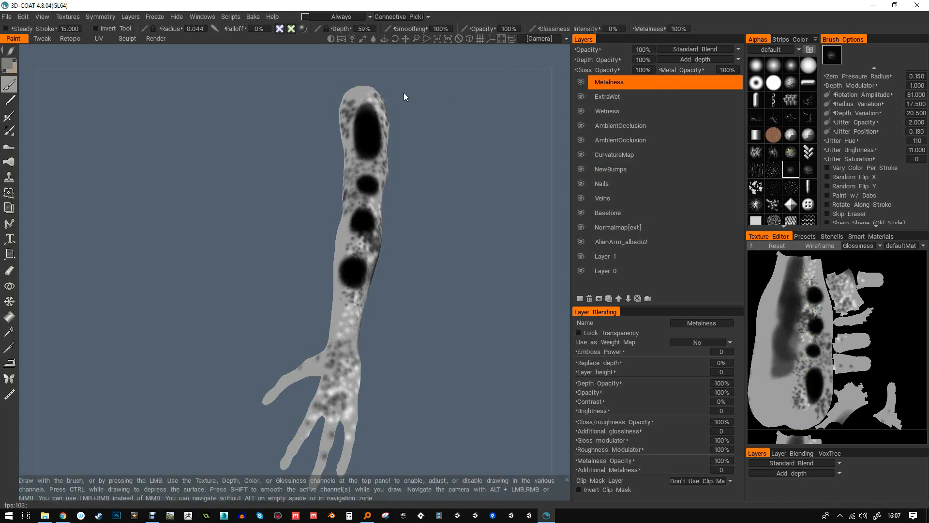
- Try a glossiness intensity of 100%, switch glossiness painting off and colour painting on, and reset the intensity to 0%
{"action": "left_click_drag", "start_coordinate": [579, 29], "coordinate": [704, 46]}
{"action": "mouse_move", "coordinate": [376, 129]}
{"action": "left_mouse_down", "text": "alt"}
{"action": "mouse_move", "coordinate": [393, 148]}
{"action": "mouse_move", "coordinate": [380, 118]}
{"action": "left_mouse_up", "text": "alt"}
{"action": "mouse_move", "coordinate": [306, 31]}
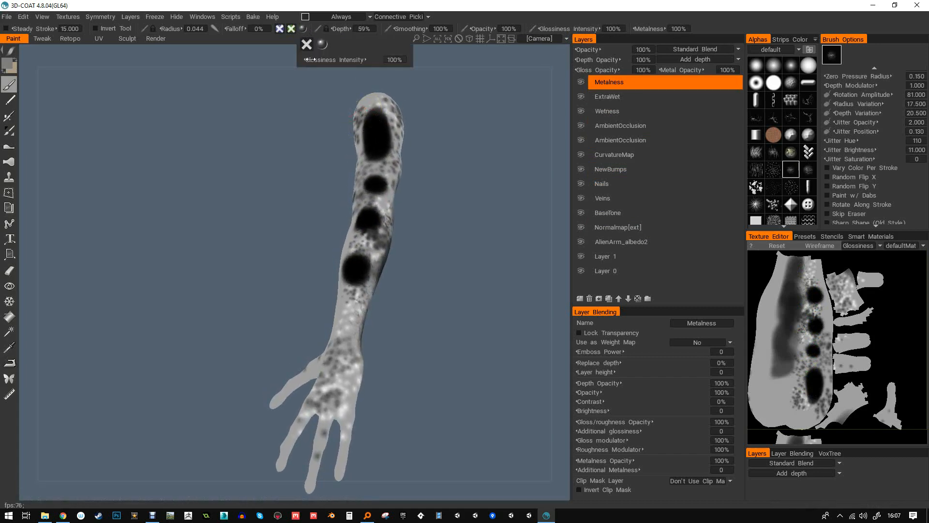
{"action": "left_click", "coordinate": [309, 49]}
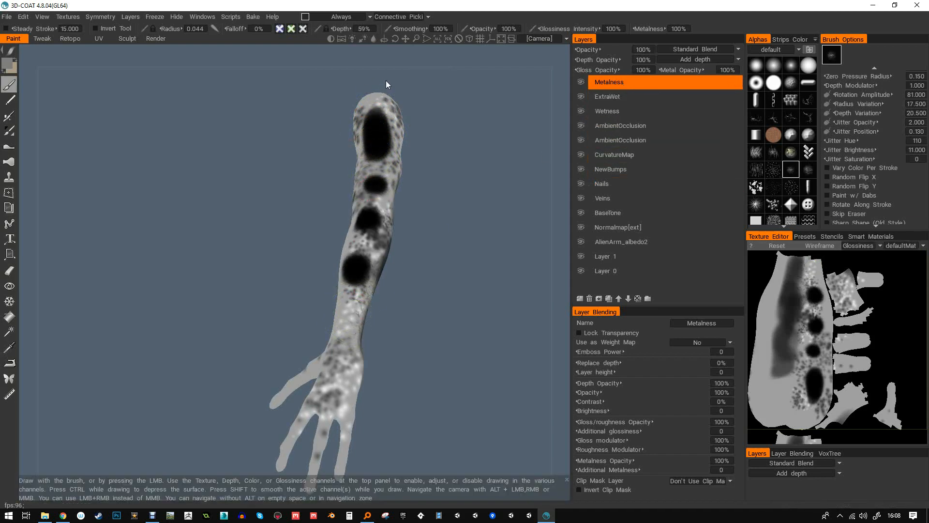
{"action": "mouse_move", "coordinate": [291, 38]}
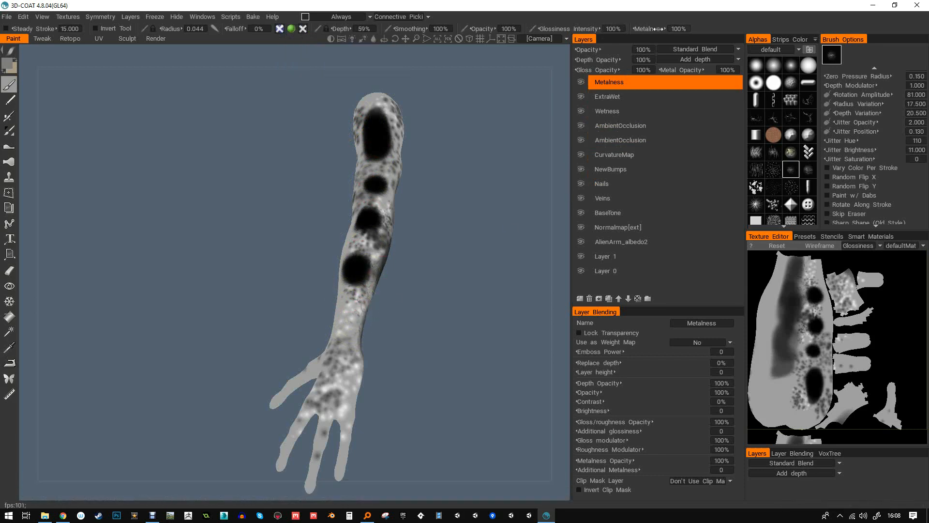
{"action": "left_click_drag", "start_coordinate": [584, 29], "coordinate": [529, 47]}
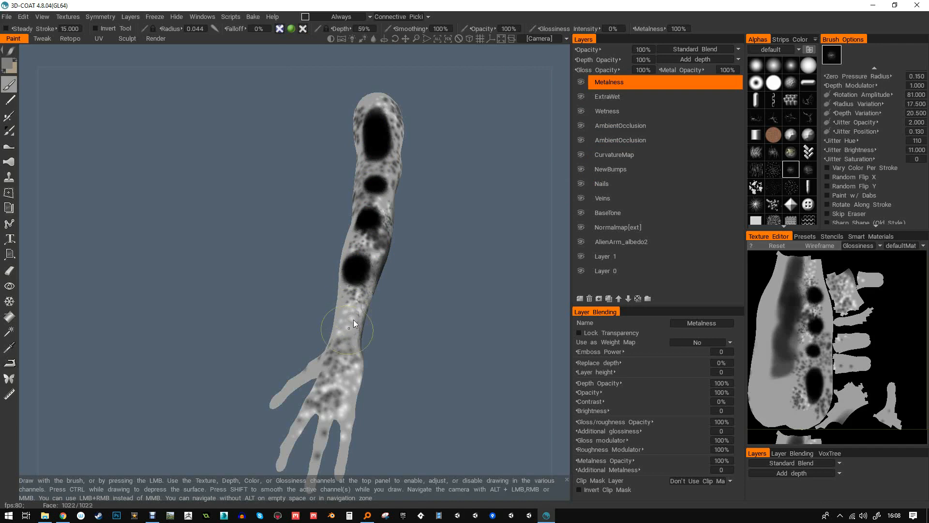
- In the TexMetal channel, re-enable glossiness painting without colour and add patches on the lower forearm and wrist, raising glossiness intensity to 100%
{"action": "left_click", "coordinate": [878, 246]}
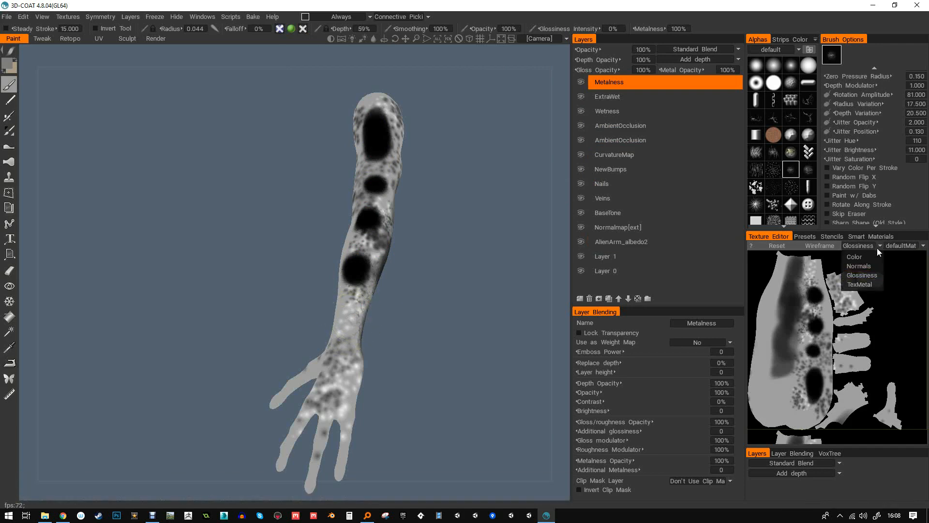
{"action": "left_click", "coordinate": [866, 284]}
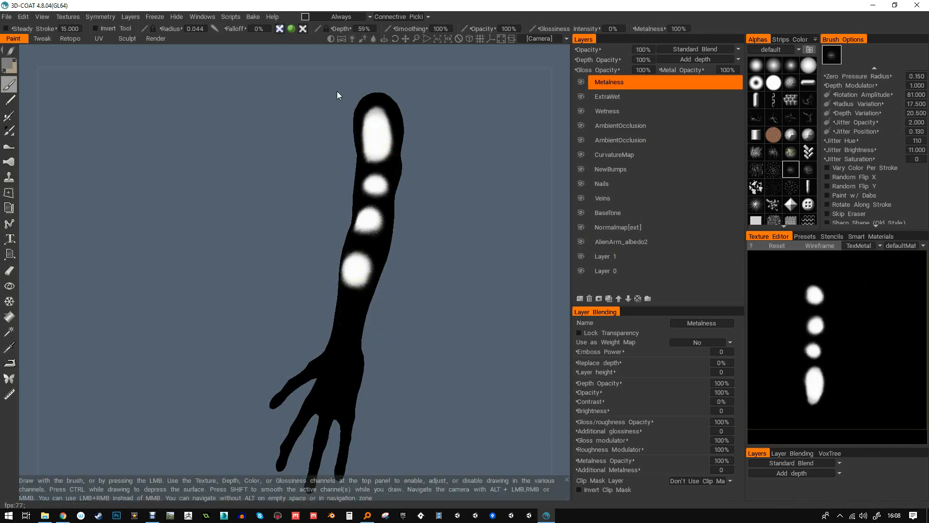
{"action": "left_click", "coordinate": [291, 29]}
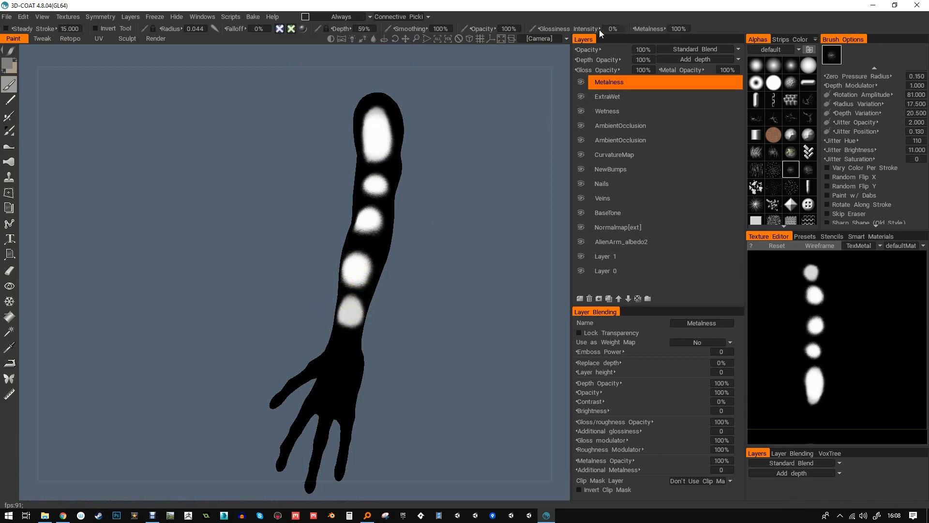
{"action": "left_click_drag", "start_coordinate": [601, 29], "coordinate": [717, 37]}
{"action": "left_click_drag", "start_coordinate": [347, 361], "coordinate": [343, 357]}
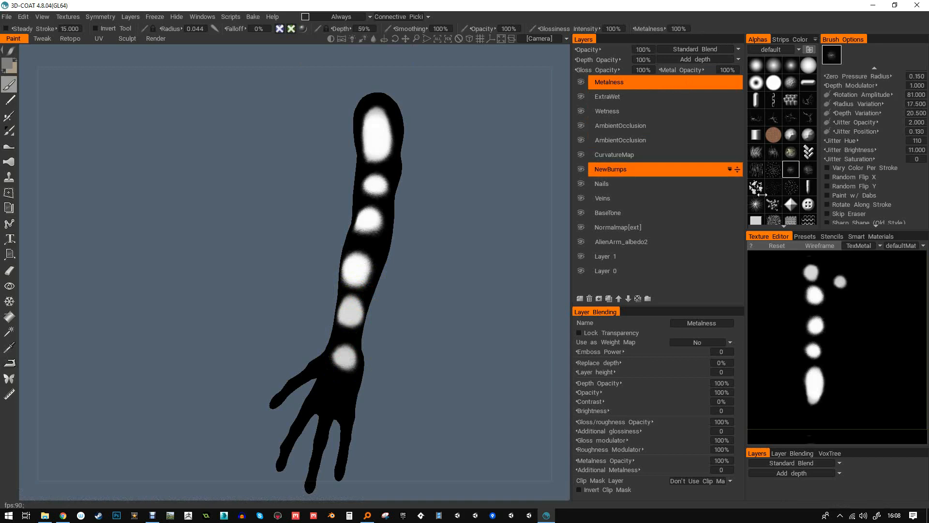
- Show the Glossiness channel and paint full-gloss patches over the wrist and inside the dark patch on the upper arm
{"action": "left_click", "coordinate": [865, 245]}
{"action": "left_click", "coordinate": [861, 275]}
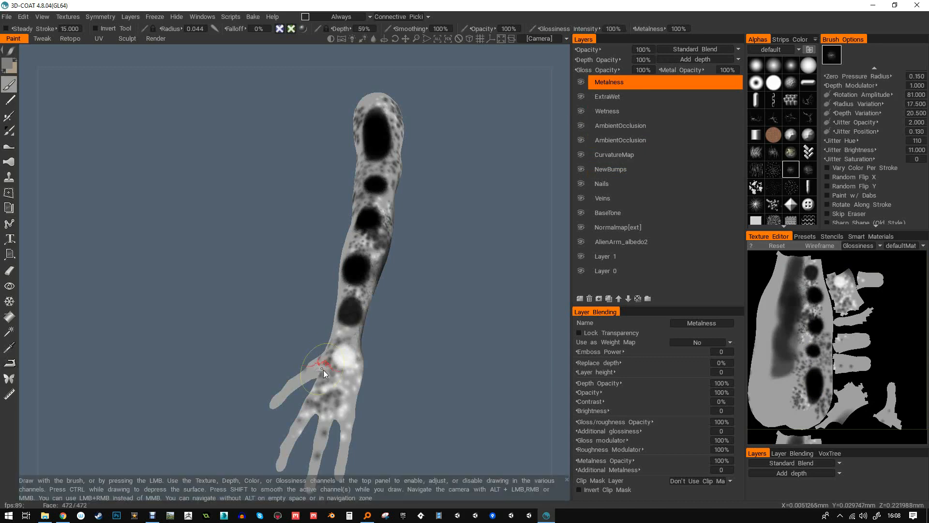
{"action": "left_click_drag", "start_coordinate": [350, 359], "coordinate": [350, 366]}
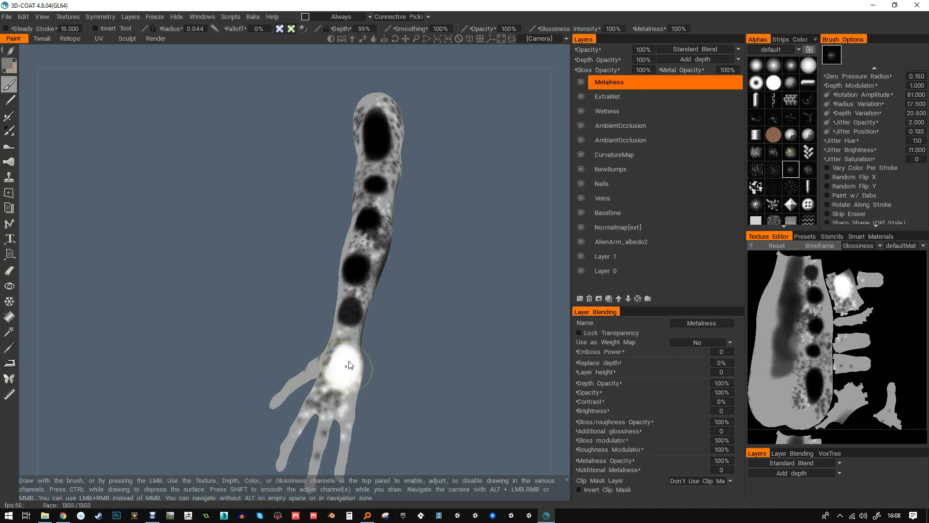
{"action": "left_click", "coordinate": [378, 134]}
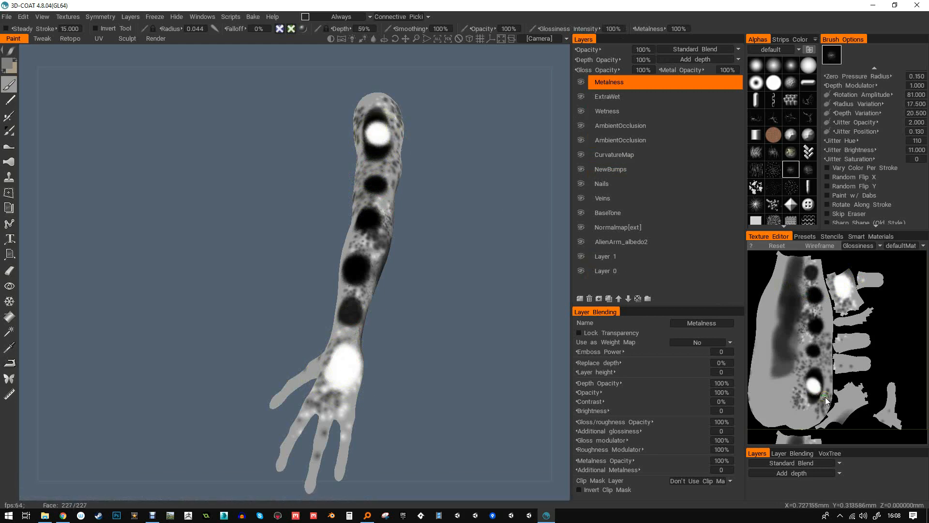
{"action": "left_click_drag", "start_coordinate": [655, 30], "coordinate": [649, 31]}
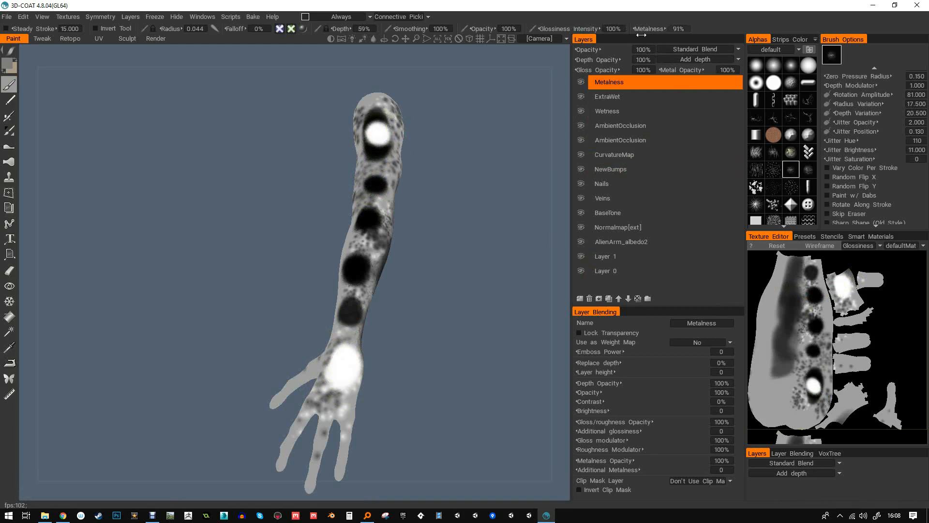
{"action": "left_click_drag", "start_coordinate": [607, 59], "coordinate": [603, 30]}
{"action": "left_click", "coordinate": [60, 18]}
{"action": "mouse_move", "coordinate": [42, 18]}
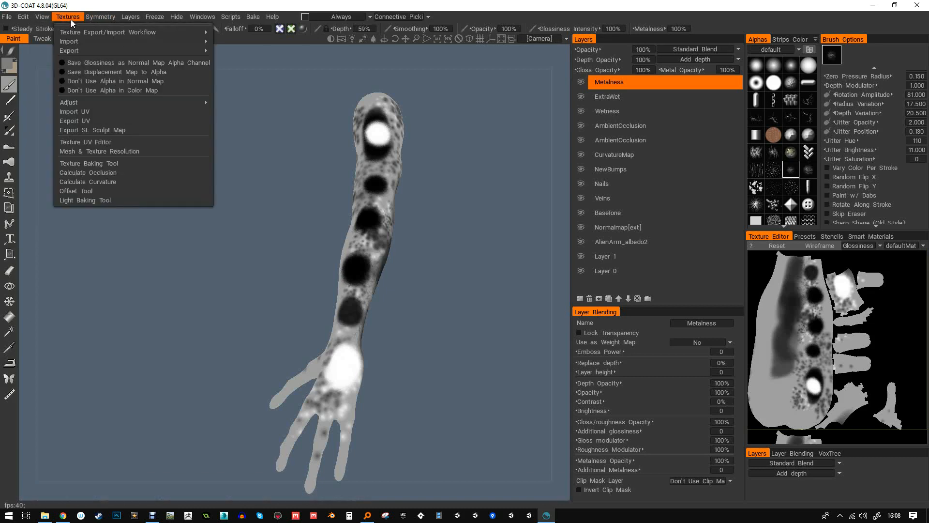
{"action": "mouse_move", "coordinate": [71, 33]}
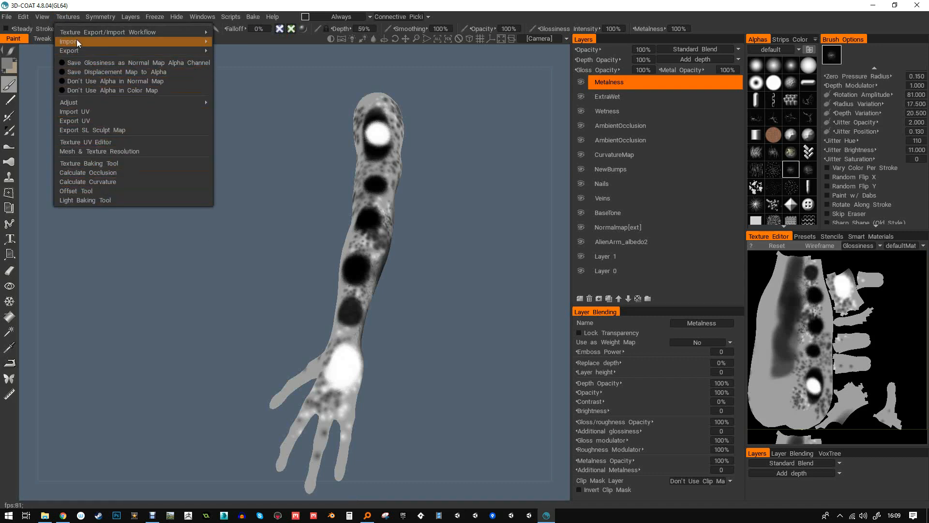
{"action": "left_click", "coordinate": [135, 19]}
{"action": "left_click", "coordinate": [138, 14]}
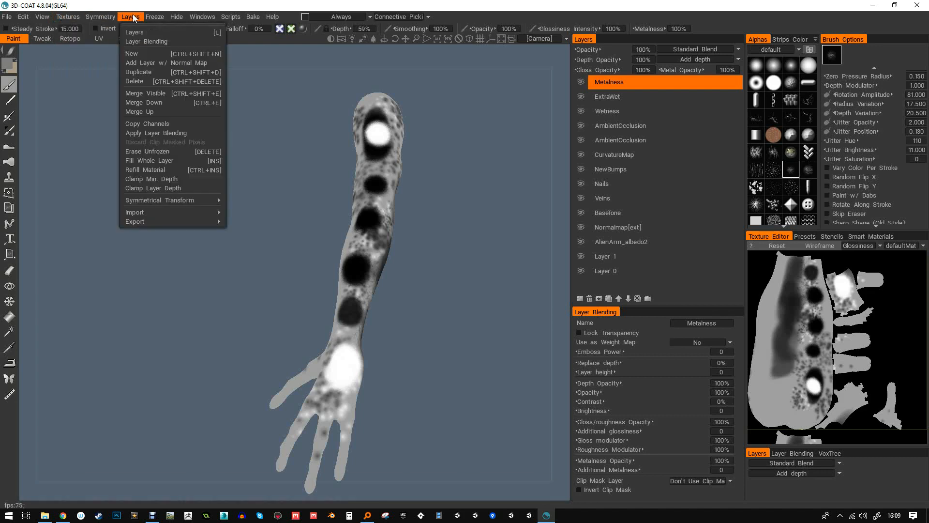
{"action": "mouse_move", "coordinate": [102, 15]}
{"action": "mouse_move", "coordinate": [132, 16]}
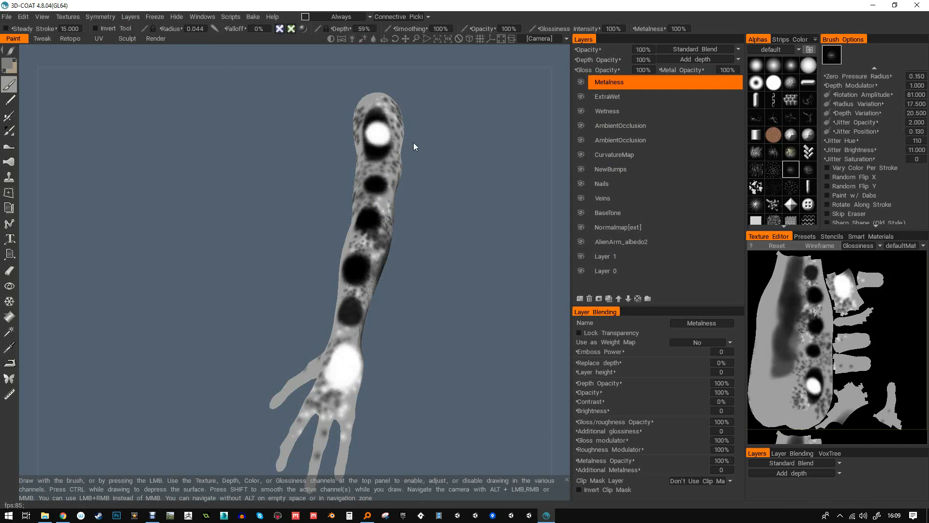
- Move the Metalness layer directly below the Wetness layer and keep it selected
{"action": "left_click_drag", "start_coordinate": [738, 82], "coordinate": [740, 125]}
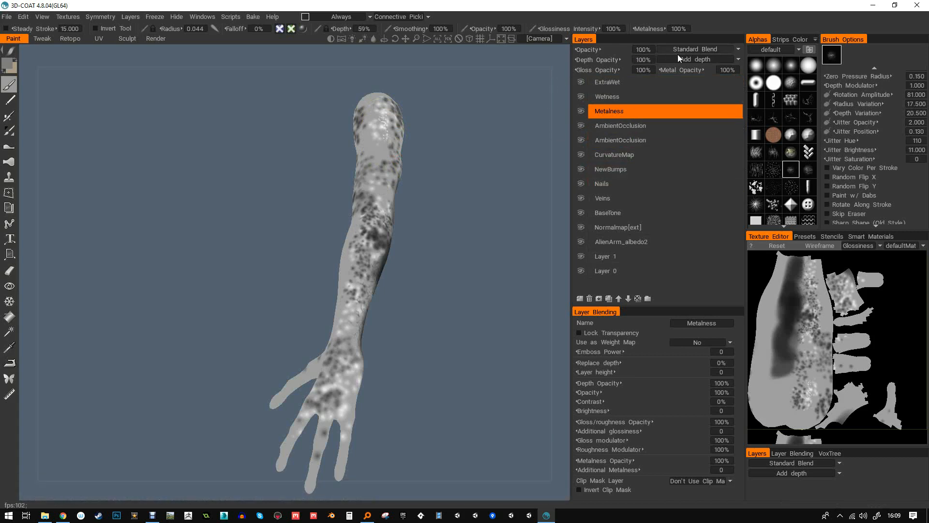
{"action": "left_click", "coordinate": [614, 81]}
{"action": "left_click", "coordinate": [613, 98]}
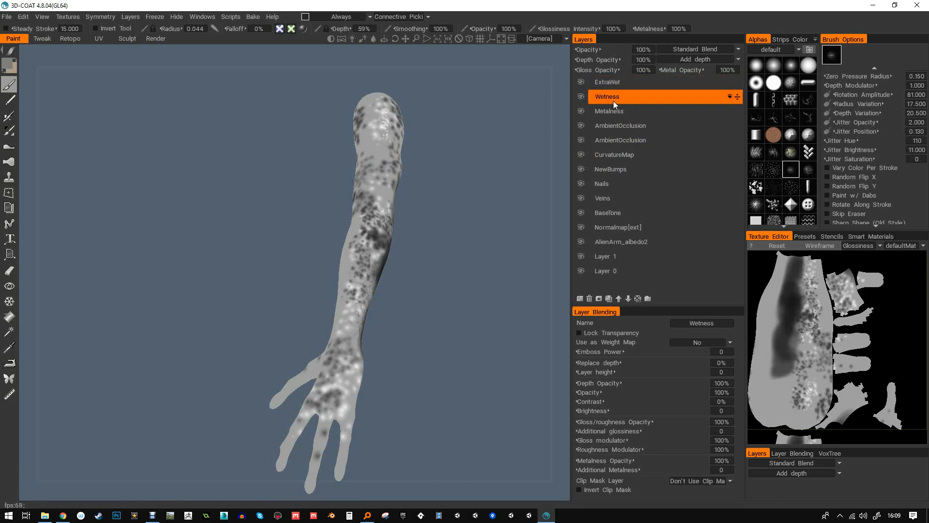
{"action": "left_click", "coordinate": [615, 112]}
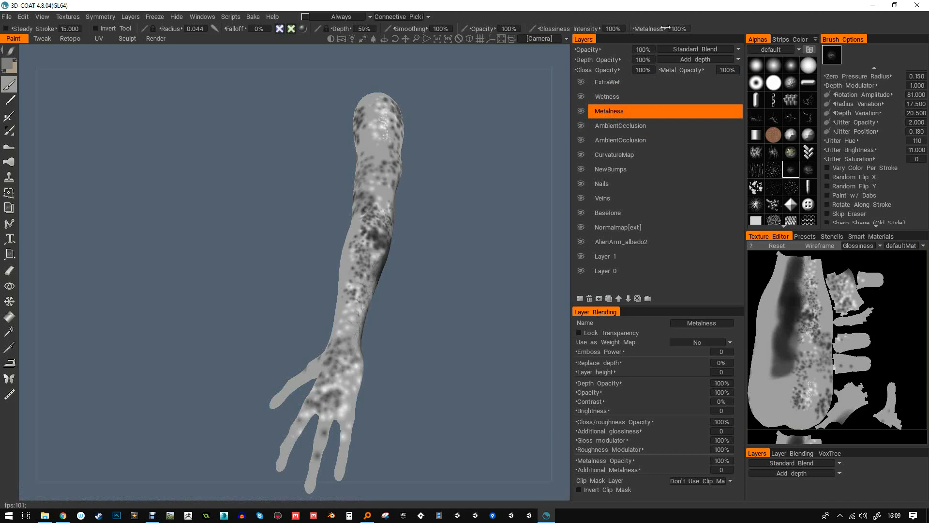
- Return the arm to the shaded view and set the brush radius to 0.057 and metalness to 0%
{"action": "mouse_move", "coordinate": [301, 25]}
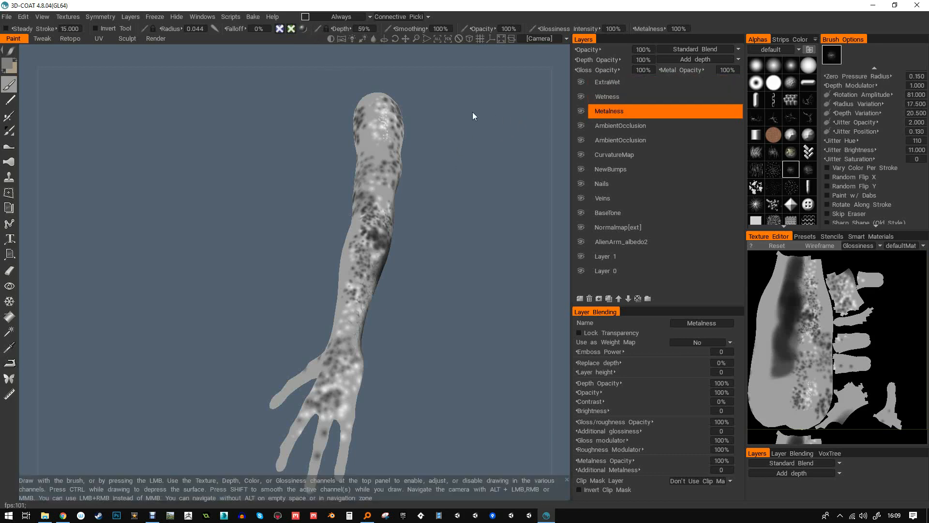
{"action": "left_click_drag", "start_coordinate": [477, 115], "coordinate": [463, 146]}
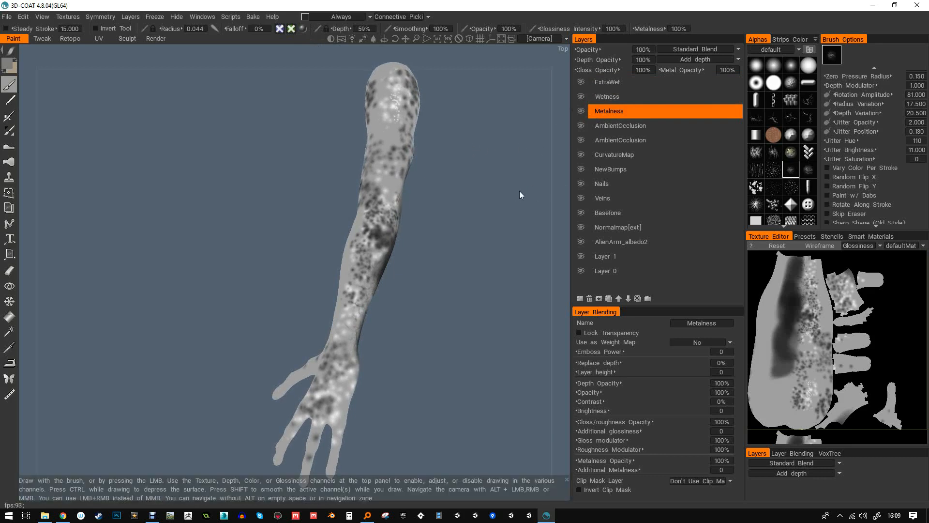
{"action": "key", "text": "2"}
{"action": "mouse_move", "coordinate": [449, 187]}
{"action": "left_mouse_down"}
{"action": "mouse_move", "coordinate": [452, 202]}
{"action": "mouse_move", "coordinate": [431, 211]}
{"action": "mouse_move", "coordinate": [475, 207]}
{"action": "mouse_move", "coordinate": [626, 125]}
{"action": "left_mouse_up"}
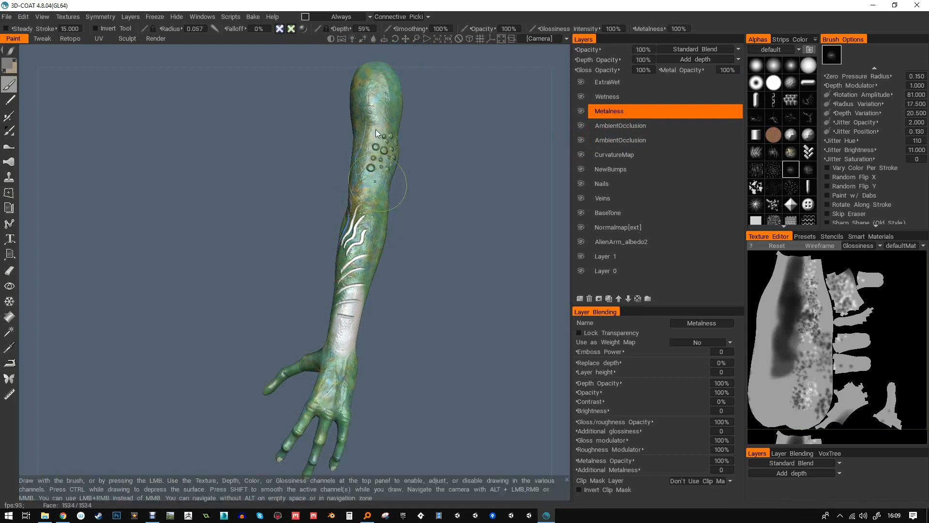
{"action": "left_click_drag", "start_coordinate": [648, 28], "coordinate": [466, 86]}
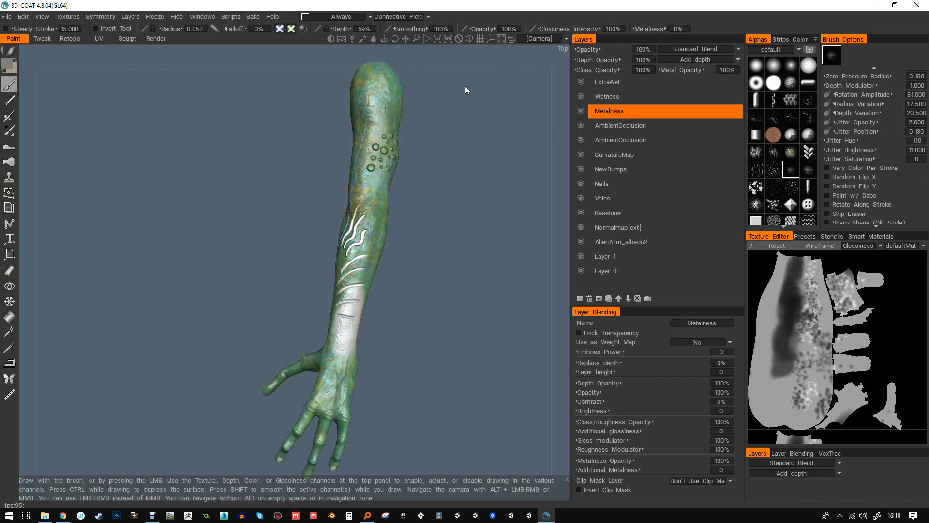
- Set the metal opacity of the Wetness layer and of the ExtraWet layer to 0%
{"action": "left_click", "coordinate": [619, 97]}
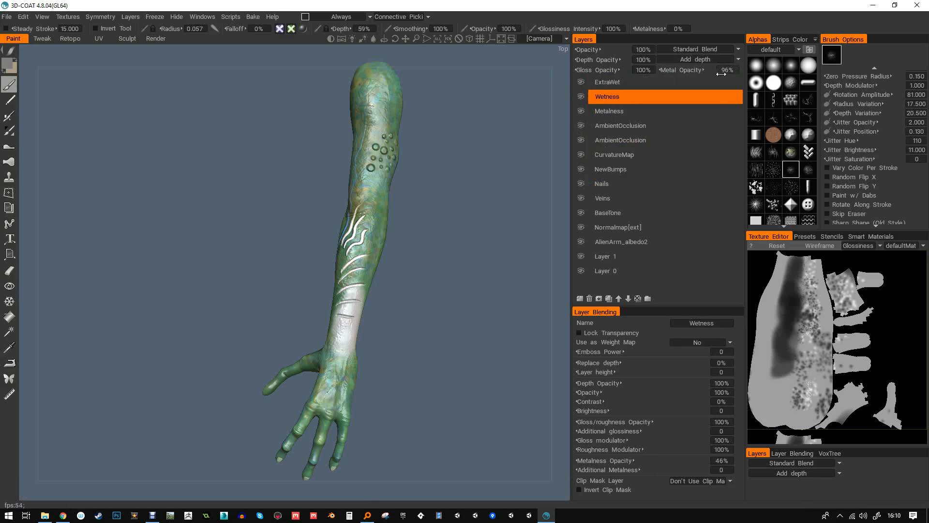
{"action": "left_click", "coordinate": [719, 75]}
{"action": "type", "text": "100"}
{"action": "key", "text": "Return"}
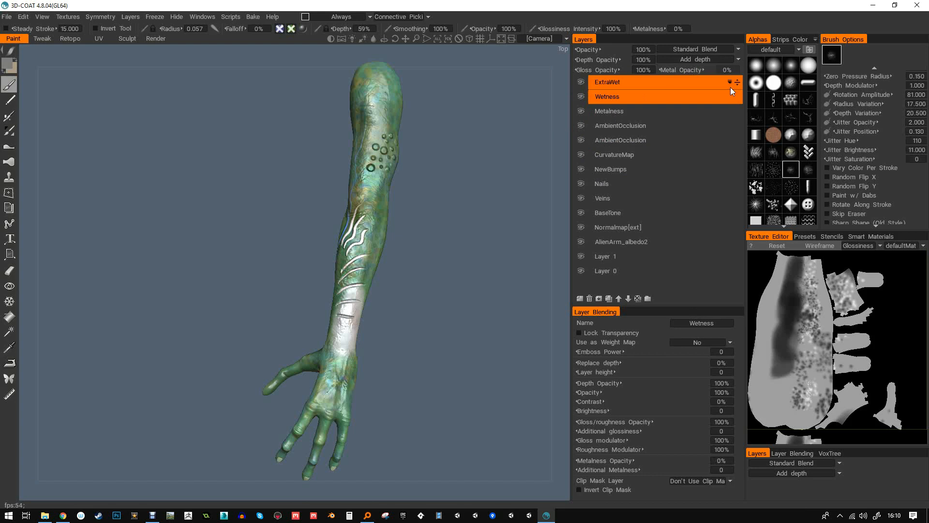
{"action": "left_click", "coordinate": [639, 83]}
{"action": "left_click", "coordinate": [731, 70]}
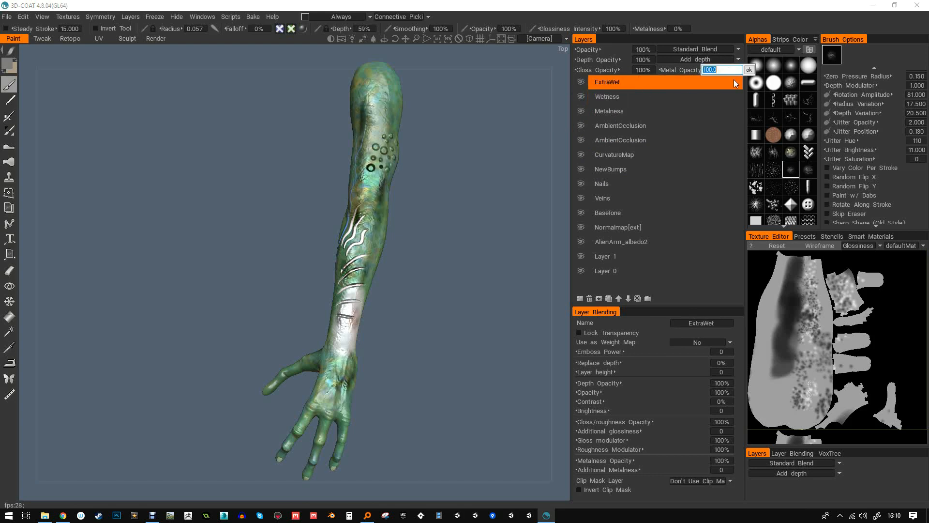
{"action": "type", "text": "0"}
{"action": "key", "text": "Return"}
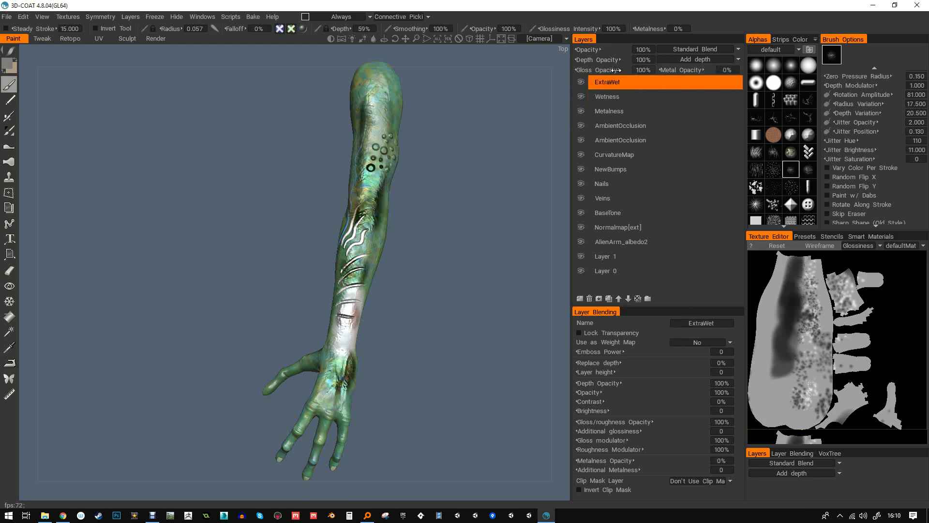
- Set the gloss opacity of the Metalness layer to 0% and keep its Standard Blend mode
{"action": "left_click", "coordinate": [615, 112]}
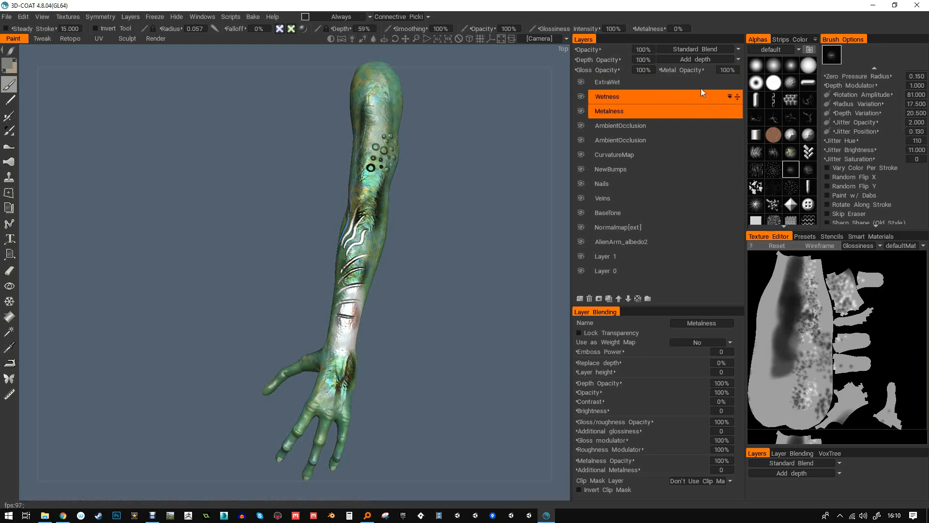
{"action": "left_click", "coordinate": [639, 71]}
{"action": "type", "text": "0"}
{"action": "key", "text": "Return"}
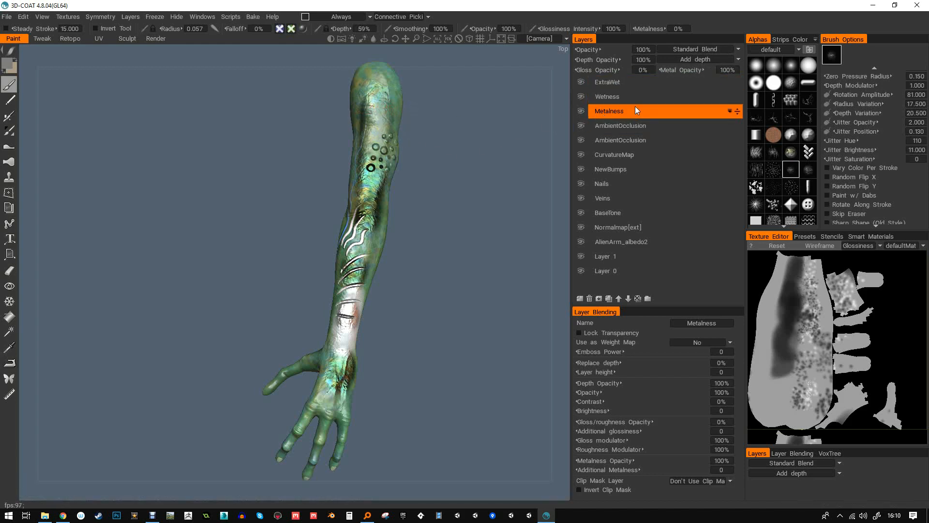
{"action": "left_click", "coordinate": [705, 50]}
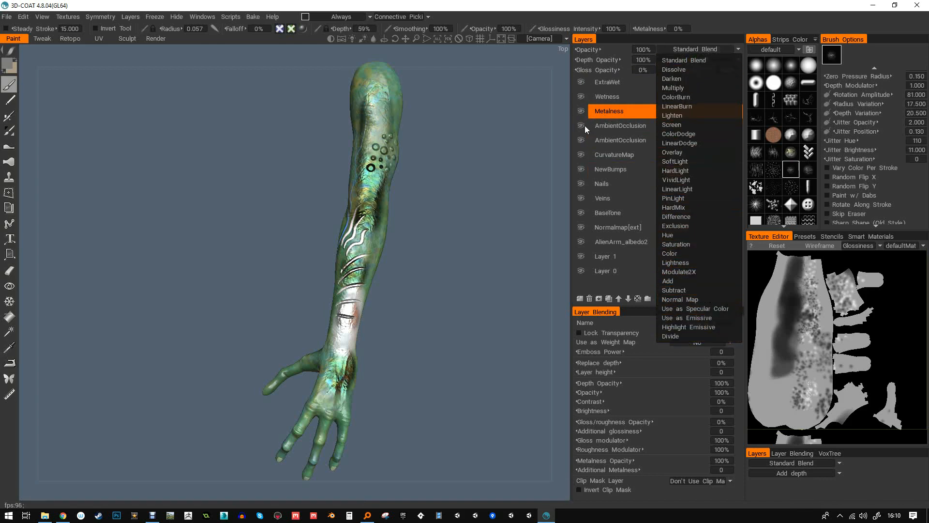
- Try the brush metalness at 100% while checking the arm's reflections from several sides, and set it back to 0%
{"action": "left_click_drag", "start_coordinate": [389, 117], "coordinate": [350, 162], "text": "alt"}
{"action": "left_click_drag", "start_coordinate": [654, 28], "coordinate": [730, 34]}
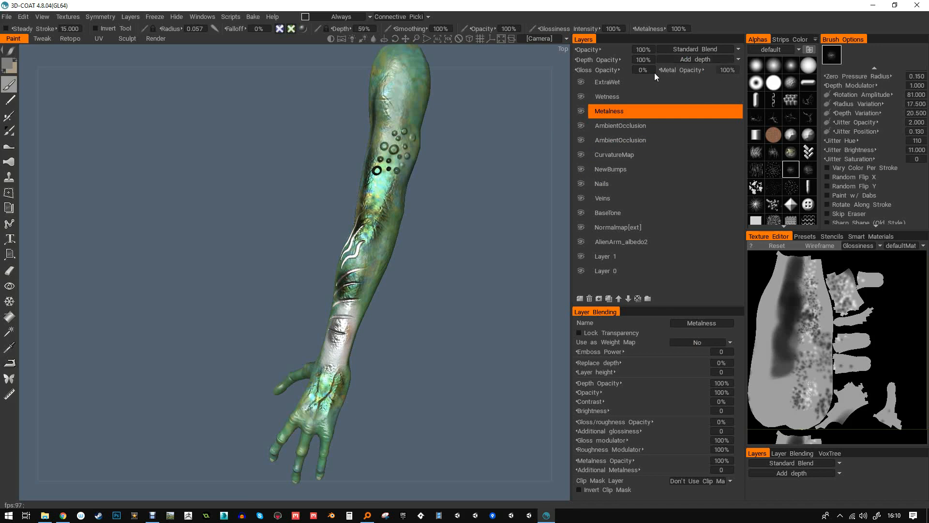
{"action": "left_click_drag", "start_coordinate": [401, 95], "coordinate": [387, 99], "text": "alt"}
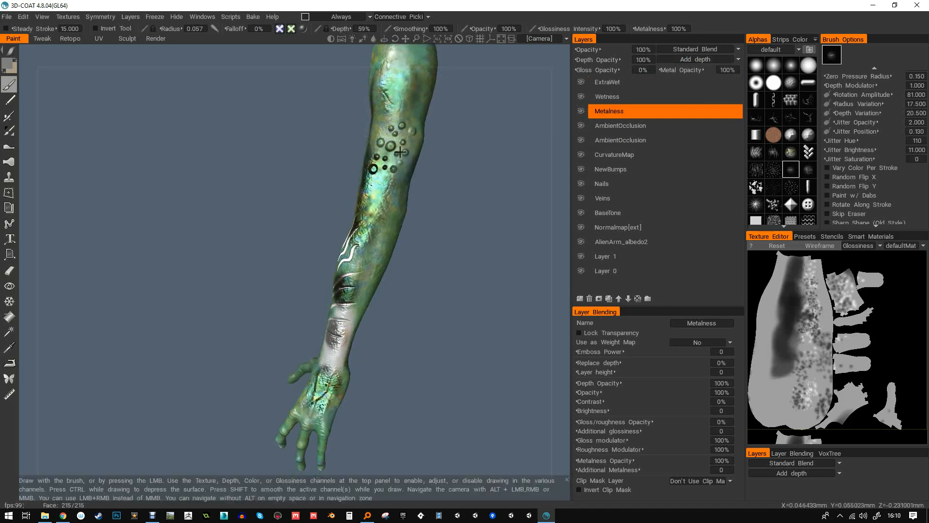
{"action": "middle_click_drag", "start_coordinate": [408, 68], "coordinate": [374, 180], "text": "alt"}
{"action": "mouse_move", "coordinate": [370, 216]}
{"action": "middle_mouse_down", "text": "alt"}
{"action": "mouse_move", "coordinate": [380, 154]}
{"action": "mouse_move", "coordinate": [373, 142]}
{"action": "middle_mouse_up", "text": "alt"}
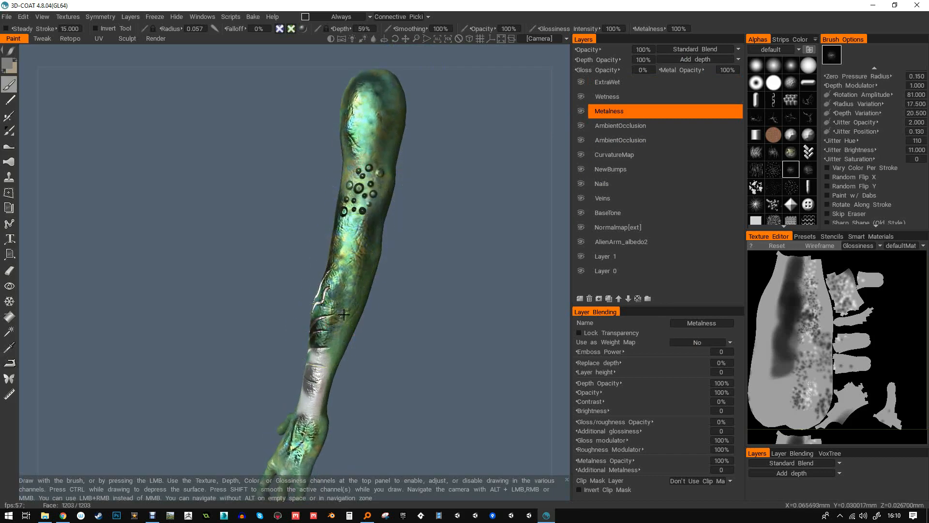
{"action": "middle_click_drag", "start_coordinate": [345, 342], "coordinate": [374, 212], "text": "alt"}
{"action": "mouse_move", "coordinate": [349, 211]}
{"action": "left_mouse_down"}
{"action": "mouse_move", "coordinate": [361, 221]}
{"action": "mouse_move", "coordinate": [337, 318]}
{"action": "mouse_move", "coordinate": [317, 317]}
{"action": "left_mouse_up"}
{"action": "mouse_move", "coordinate": [384, 155]}
{"action": "left_mouse_down", "text": "alt"}
{"action": "mouse_move", "coordinate": [421, 152]}
{"action": "mouse_move", "coordinate": [514, 243]}
{"action": "mouse_move", "coordinate": [342, 176]}
{"action": "left_mouse_up", "text": "alt"}
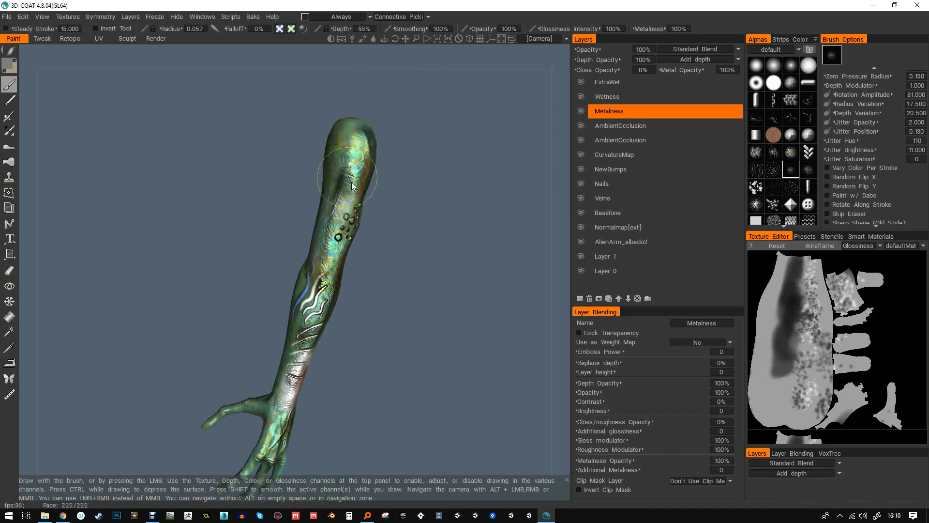
{"action": "left_click_drag", "start_coordinate": [653, 29], "coordinate": [581, 36]}
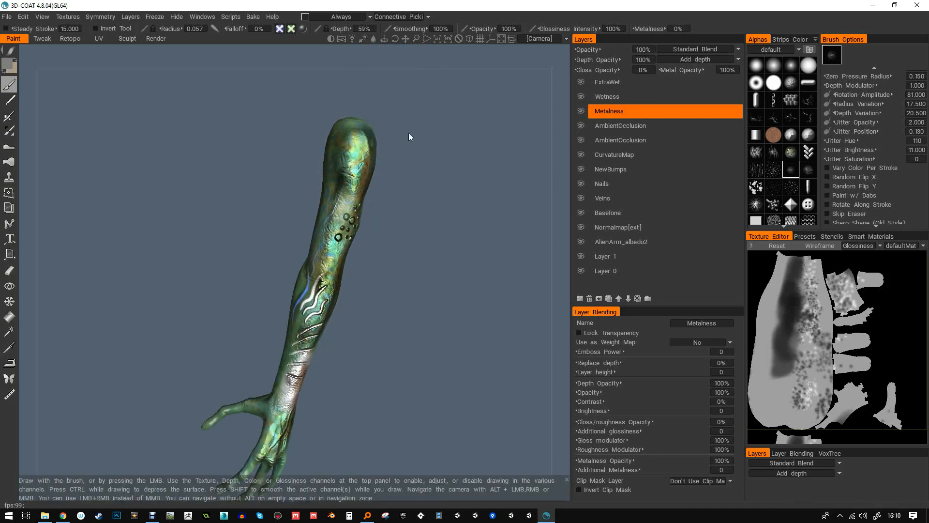
{"action": "mouse_move", "coordinate": [344, 183]}
{"action": "left_mouse_down"}
{"action": "mouse_move", "coordinate": [339, 275]}
{"action": "mouse_move", "coordinate": [362, 324]}
{"action": "mouse_move", "coordinate": [315, 197]}
{"action": "mouse_move", "coordinate": [362, 231]}
{"action": "left_mouse_up"}
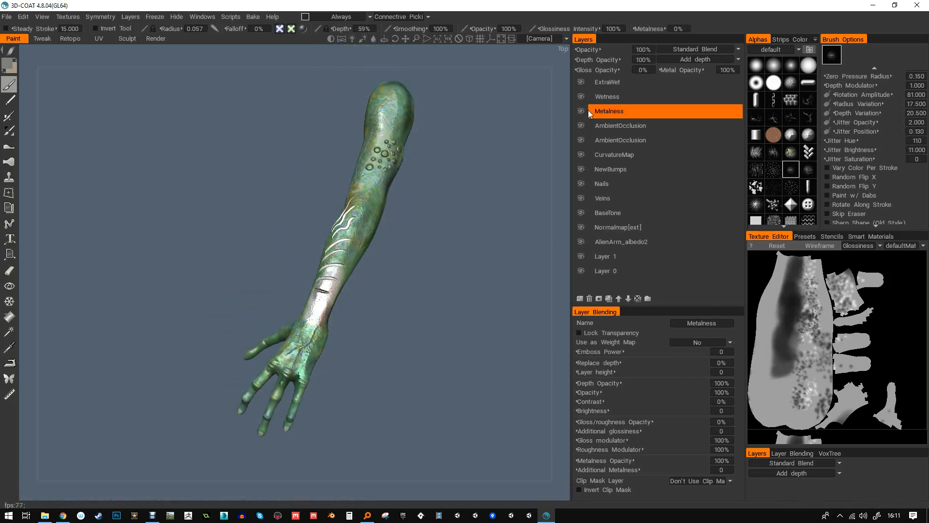
- Toggle the ExtraWet, Wetness and Metalness layers off and on to compare their effect on the arm
{"action": "left_click", "coordinate": [600, 83]}
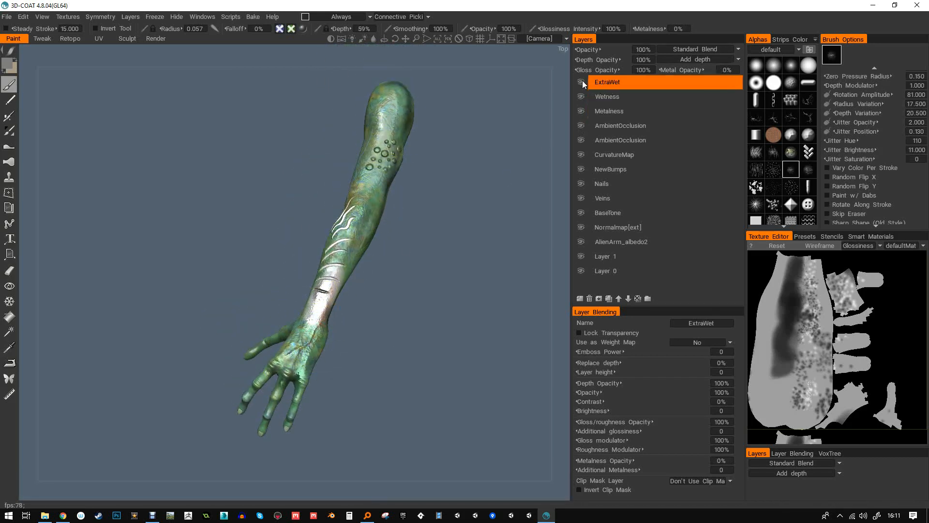
{"action": "left_click", "coordinate": [583, 81]}
{"action": "left_click", "coordinate": [583, 83]}
{"action": "left_click", "coordinate": [582, 95]}
{"action": "left_click", "coordinate": [582, 97]}
{"action": "left_click", "coordinate": [583, 110]}
{"action": "left_click", "coordinate": [585, 111]}
- On the Metalness layer, switch the brush from gloss to colour painting at radius 0.091, test a forearm stroke and undo it
{"action": "left_click", "coordinate": [606, 112]}
{"action": "left_click", "coordinate": [303, 29]}
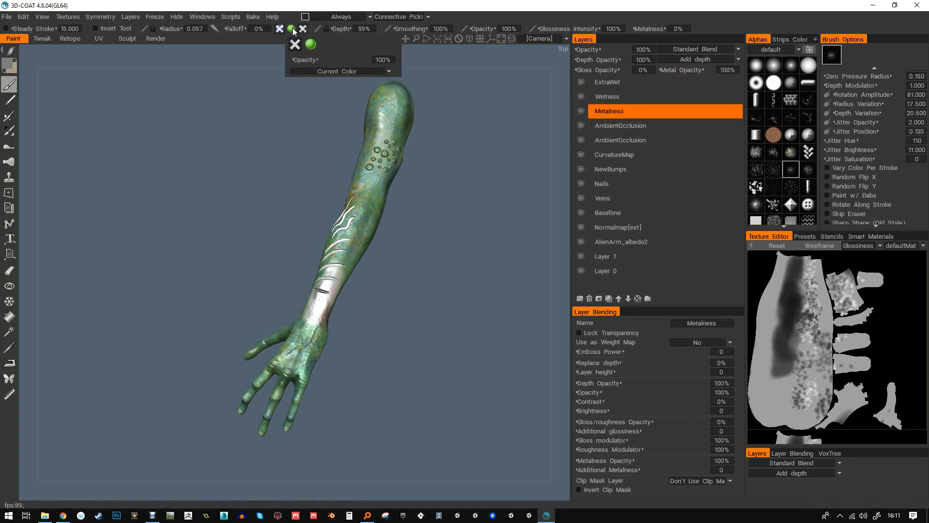
{"action": "left_click", "coordinate": [293, 28]}
{"action": "scroll", "coordinate": [329, 288], "scroll_direction": "up", "scroll_amount": 5}
{"action": "mouse_move", "coordinate": [337, 275]}
{"action": "left_mouse_down"}
{"action": "mouse_move", "coordinate": [323, 279]}
{"action": "mouse_move", "coordinate": [332, 289]}
{"action": "mouse_move", "coordinate": [351, 239]}
{"action": "left_mouse_up"}
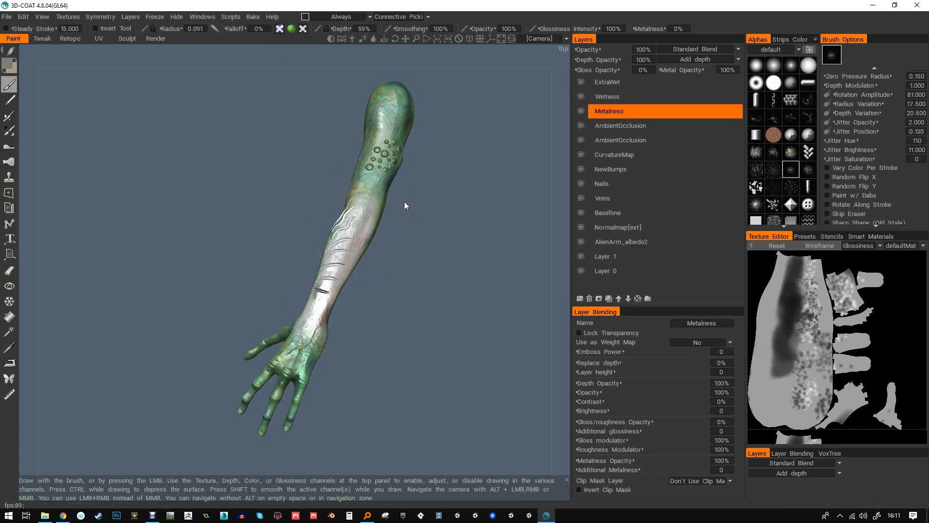
{"action": "key", "text": "ctrl+z"}
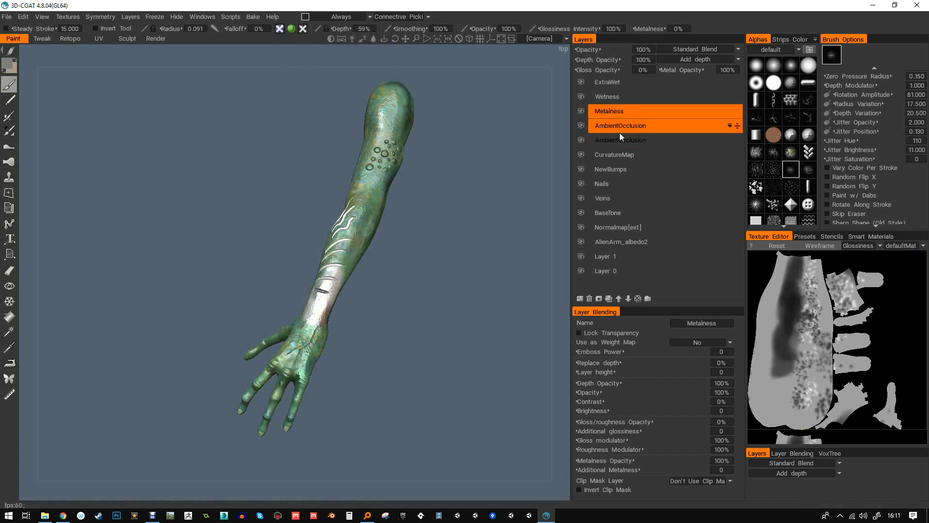
- Paint pale colour over the forearm, wrist and back of the hand, changing to a soft round alpha partway
{"action": "left_click_drag", "start_coordinate": [403, 182], "coordinate": [495, 88]}
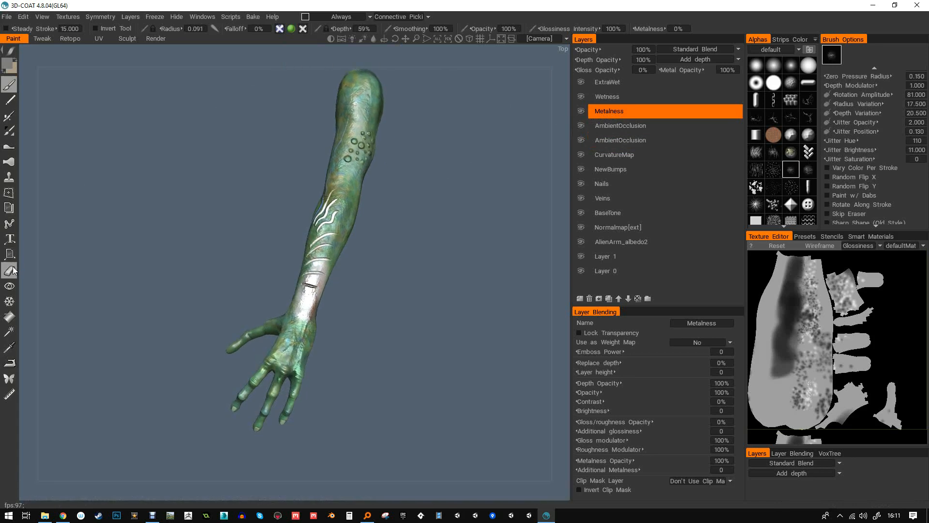
{"action": "left_click_drag", "start_coordinate": [313, 289], "coordinate": [332, 221]}
{"action": "left_click", "coordinate": [775, 66]}
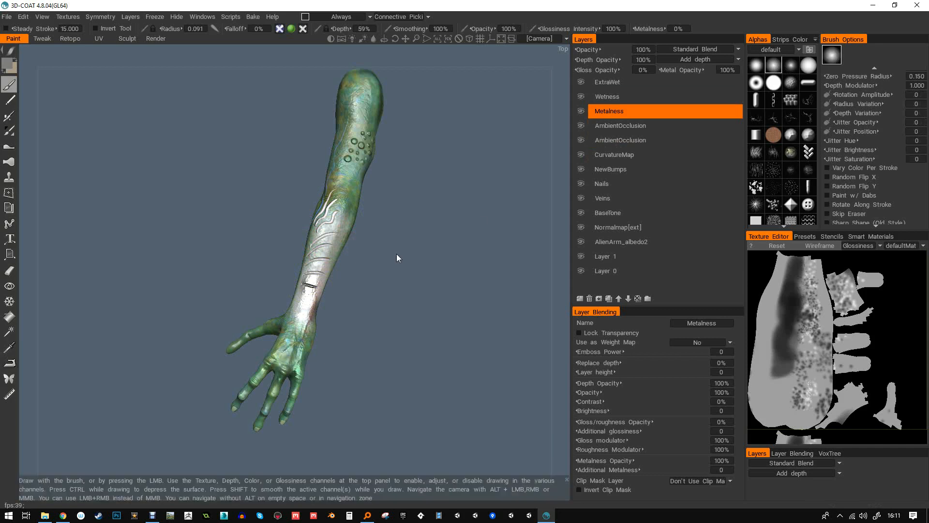
{"action": "mouse_move", "coordinate": [325, 237]}
{"action": "left_mouse_down"}
{"action": "mouse_move", "coordinate": [345, 156]}
{"action": "mouse_move", "coordinate": [337, 191]}
{"action": "left_mouse_up"}
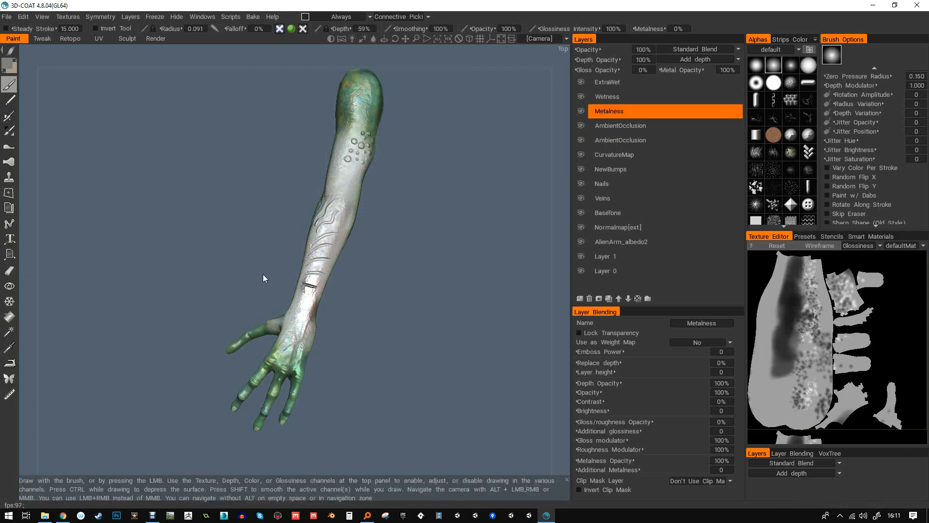
- Erase the pale colour from the Metalness layer along the forearm, wrist and hand, using an eraser radius of 0.079
{"action": "left_click", "coordinate": [10, 271]}
{"action": "mouse_move", "coordinate": [310, 290]}
{"action": "left_mouse_down"}
{"action": "mouse_move", "coordinate": [301, 364]}
{"action": "mouse_move", "coordinate": [274, 315]}
{"action": "left_mouse_up"}
{"action": "right_click_drag", "start_coordinate": [311, 282], "coordinate": [339, 280]}
{"action": "mouse_move", "coordinate": [309, 300]}
{"action": "left_mouse_down"}
{"action": "mouse_move", "coordinate": [367, 98]}
{"action": "mouse_move", "coordinate": [357, 115]}
{"action": "left_mouse_up"}
{"action": "left_click_drag", "start_coordinate": [370, 220], "coordinate": [340, 303], "text": "alt"}
{"action": "right_click_drag", "start_coordinate": [357, 294], "coordinate": [350, 269]}
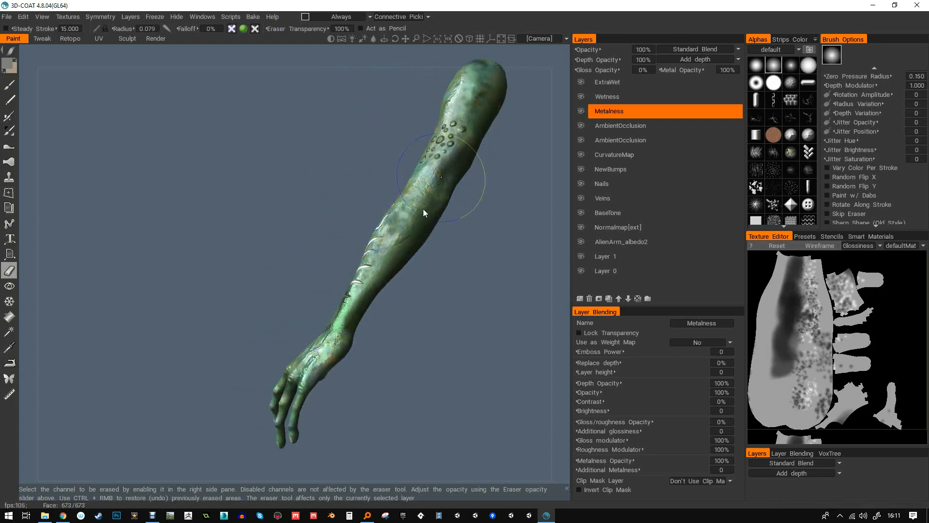
{"action": "left_click_drag", "start_coordinate": [292, 300], "coordinate": [494, 309]}
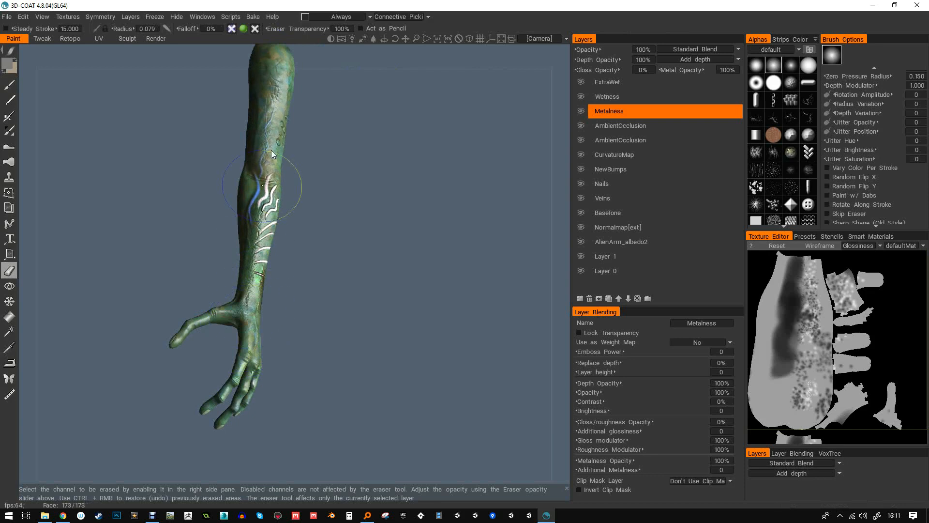
{"action": "mouse_move", "coordinate": [338, 147]}
{"action": "left_mouse_down"}
{"action": "mouse_move", "coordinate": [258, 153]}
{"action": "mouse_move", "coordinate": [338, 186]}
{"action": "mouse_move", "coordinate": [237, 200]}
{"action": "mouse_move", "coordinate": [318, 235]}
{"action": "mouse_move", "coordinate": [324, 223]}
{"action": "left_mouse_up"}
- Re-enable the eraser's depth and gloss channels and examine the whole arm and its engraved forearm lines from several sides
{"action": "mouse_move", "coordinate": [233, 29]}
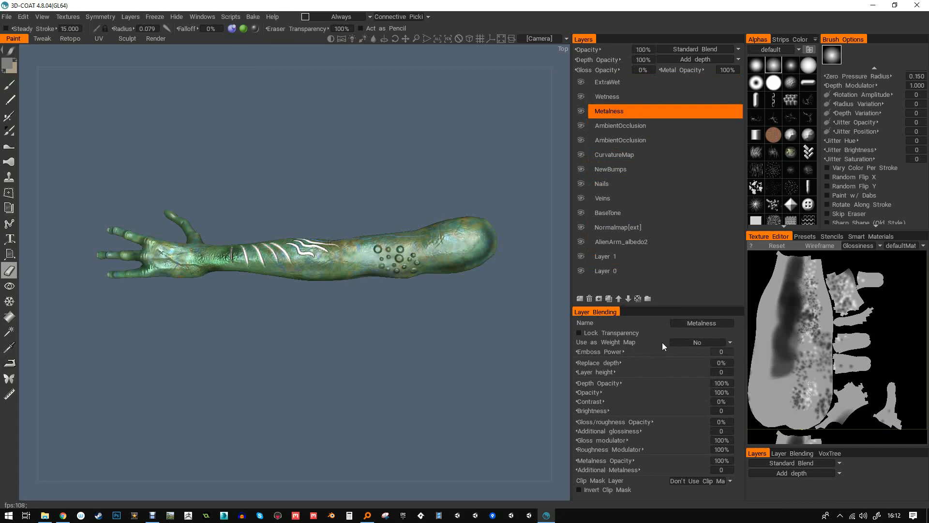
{"action": "left_click_drag", "start_coordinate": [437, 228], "coordinate": [561, 233], "text": "alt"}
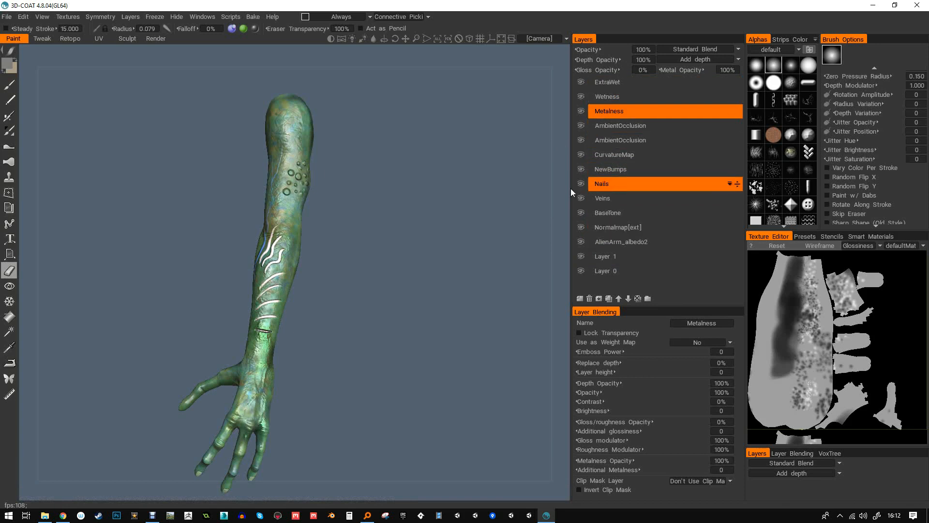
{"action": "left_click_drag", "start_coordinate": [442, 154], "coordinate": [322, 251], "text": "alt"}
{"action": "right_click_drag", "start_coordinate": [321, 251], "coordinate": [316, 276], "text": "alt"}
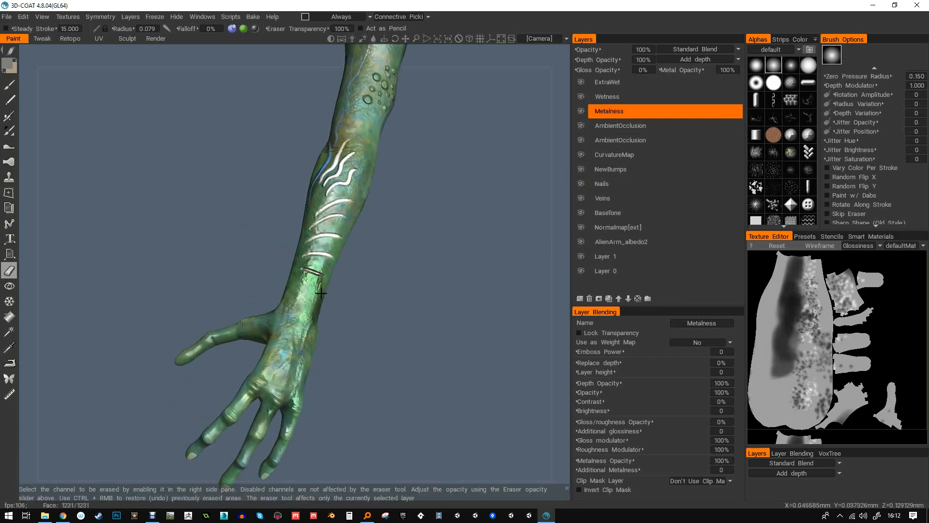
{"action": "mouse_move", "coordinate": [315, 276]}
{"action": "left_mouse_down", "text": "alt"}
{"action": "mouse_move", "coordinate": [301, 195]}
{"action": "mouse_move", "coordinate": [296, 242]}
{"action": "mouse_move", "coordinate": [334, 230]}
{"action": "left_mouse_up", "text": "alt"}
{"action": "mouse_move", "coordinate": [425, 124]}
{"action": "left_mouse_down", "text": "alt"}
{"action": "mouse_move", "coordinate": [448, 146]}
{"action": "mouse_move", "coordinate": [483, 150]}
{"action": "mouse_move", "coordinate": [484, 209]}
{"action": "mouse_move", "coordinate": [347, 247]}
{"action": "mouse_move", "coordinate": [309, 167]}
{"action": "mouse_move", "coordinate": [345, 152]}
{"action": "mouse_move", "coordinate": [344, 124]}
{"action": "mouse_move", "coordinate": [380, 100]}
{"action": "mouse_move", "coordinate": [524, 112]}
{"action": "mouse_move", "coordinate": [394, 154]}
{"action": "mouse_move", "coordinate": [377, 202]}
{"action": "mouse_move", "coordinate": [276, 183]}
{"action": "mouse_move", "coordinate": [324, 223]}
{"action": "mouse_move", "coordinate": [313, 150]}
{"action": "mouse_move", "coordinate": [402, 101]}
{"action": "mouse_move", "coordinate": [397, 188]}
{"action": "mouse_move", "coordinate": [467, 193]}
{"action": "mouse_move", "coordinate": [391, 277]}
{"action": "mouse_move", "coordinate": [345, 277]}
{"action": "mouse_move", "coordinate": [357, 237]}
{"action": "mouse_move", "coordinate": [358, 282]}
{"action": "mouse_move", "coordinate": [336, 263]}
{"action": "mouse_move", "coordinate": [347, 258]}
{"action": "left_mouse_up", "text": "alt"}
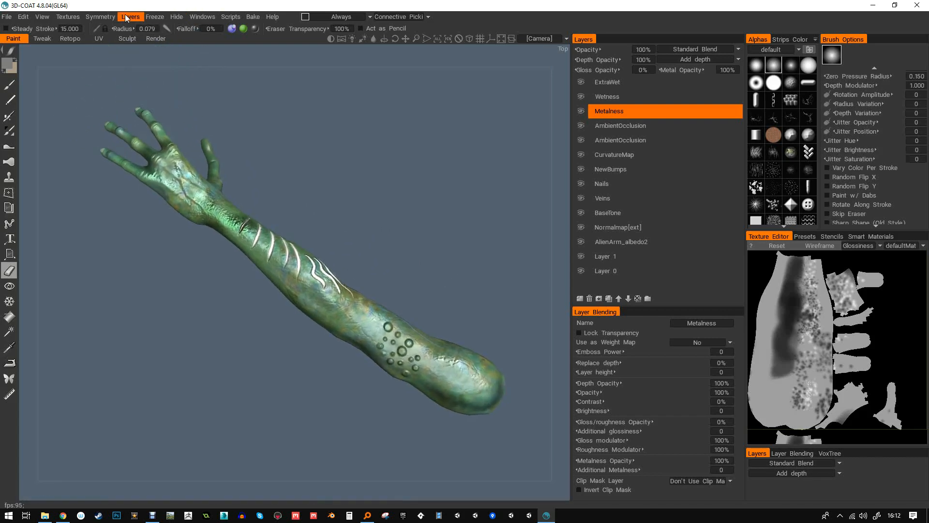
- Export the color/albedo map to the Desktop as a TGA named Tex1_albedo
{"action": "mouse_move", "coordinate": [72, 15]}
{"action": "mouse_move", "coordinate": [117, 50]}
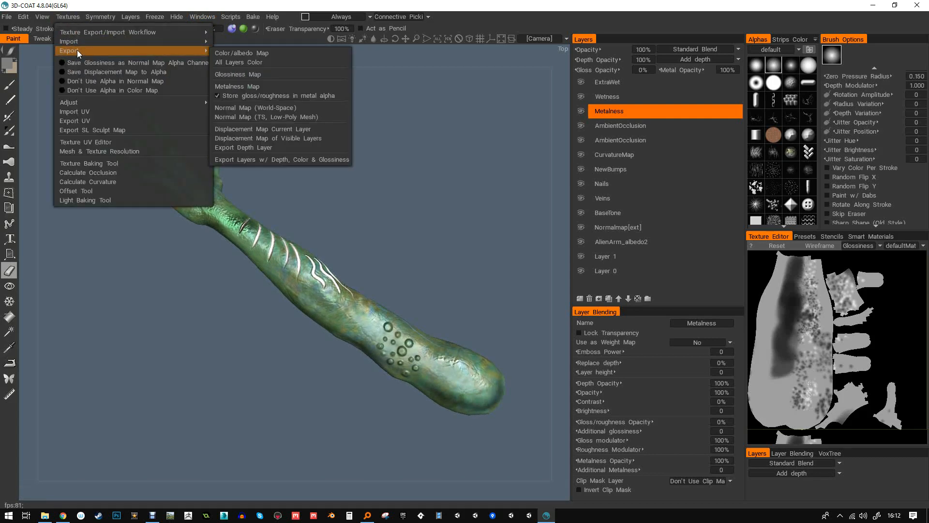
{"action": "left_click", "coordinate": [227, 53]}
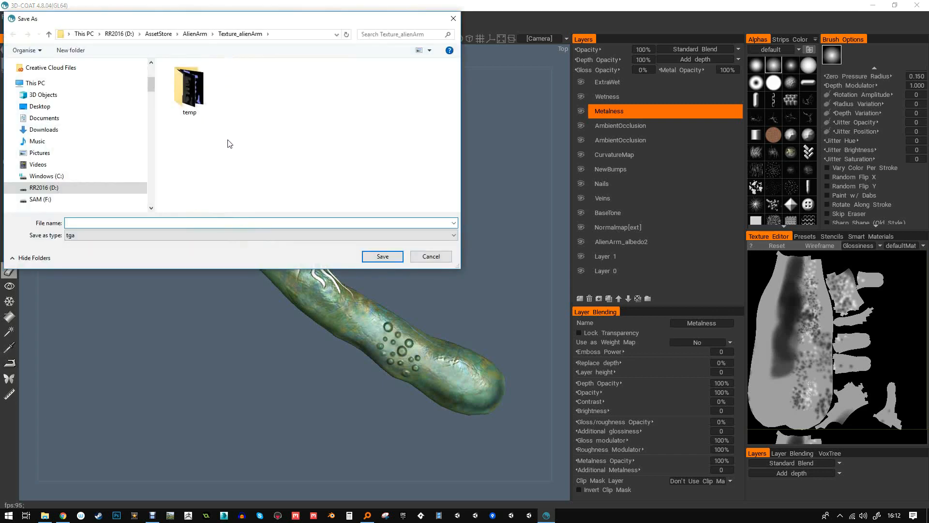
{"action": "left_click", "coordinate": [40, 106]}
{"action": "left_click", "coordinate": [241, 221]}
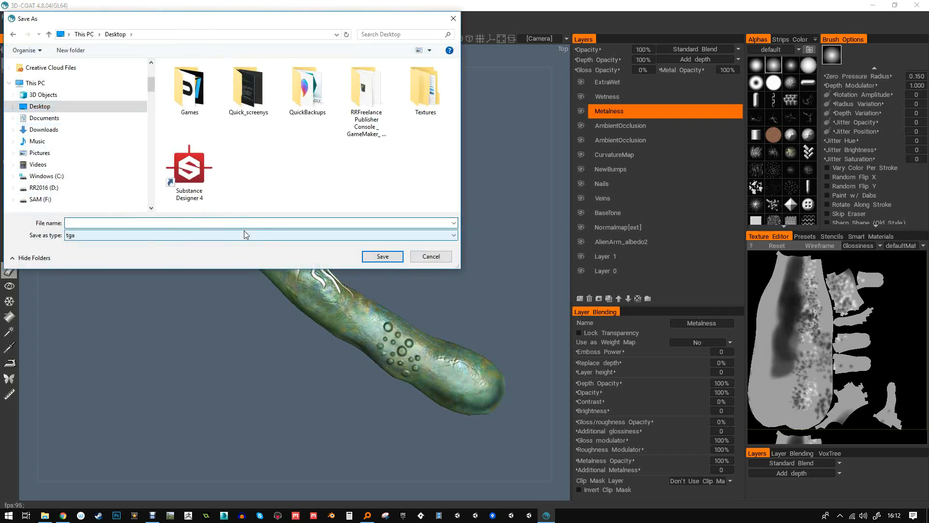
{"action": "type", "text": "Tex1_albedo"}
{"action": "key", "text": "Return"}
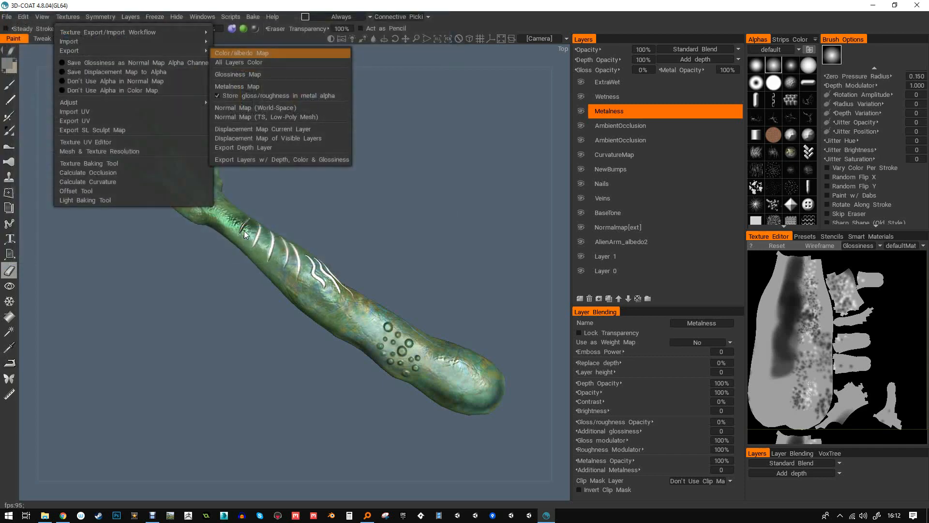
- Export the metalness map, with gloss stored in its alpha, to the Desktop as a TGA named Tex1_MetalGloss
{"action": "left_click", "coordinate": [75, 18]}
{"action": "mouse_move", "coordinate": [133, 50]}
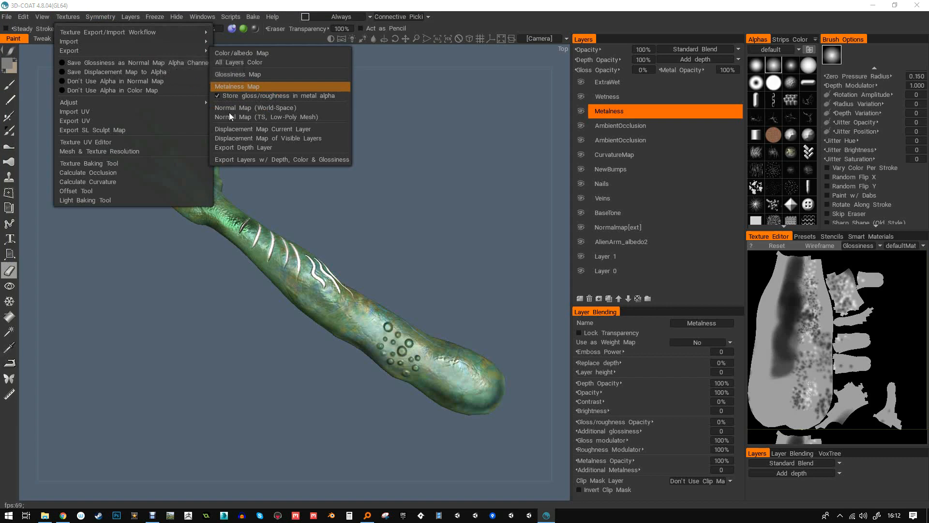
{"action": "left_click", "coordinate": [240, 87]}
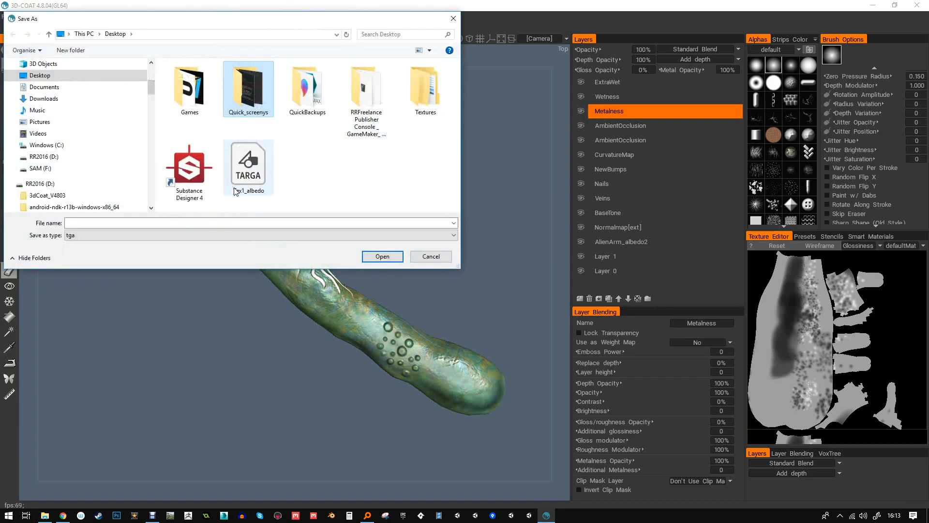
{"action": "left_click", "coordinate": [214, 222]}
{"action": "type", "text": "T"}
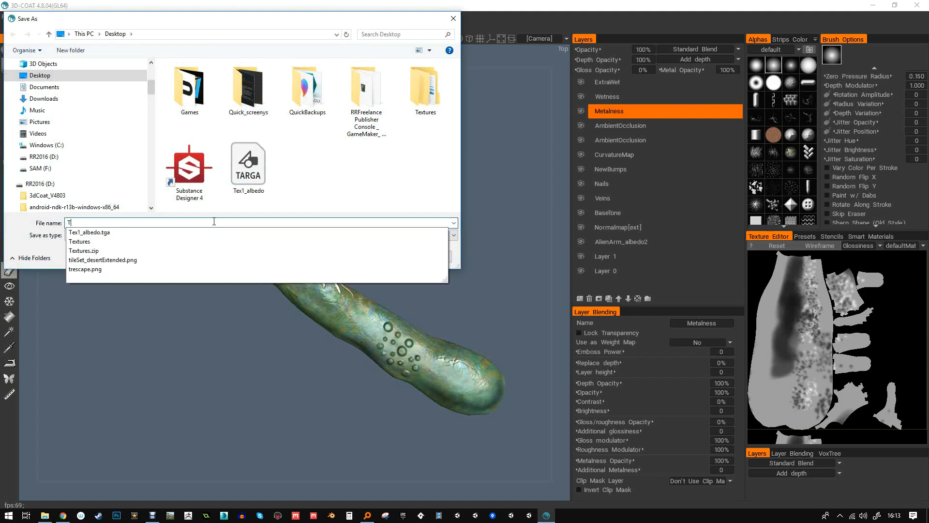
{"action": "type", "text": "ex1_MetalGlos"}
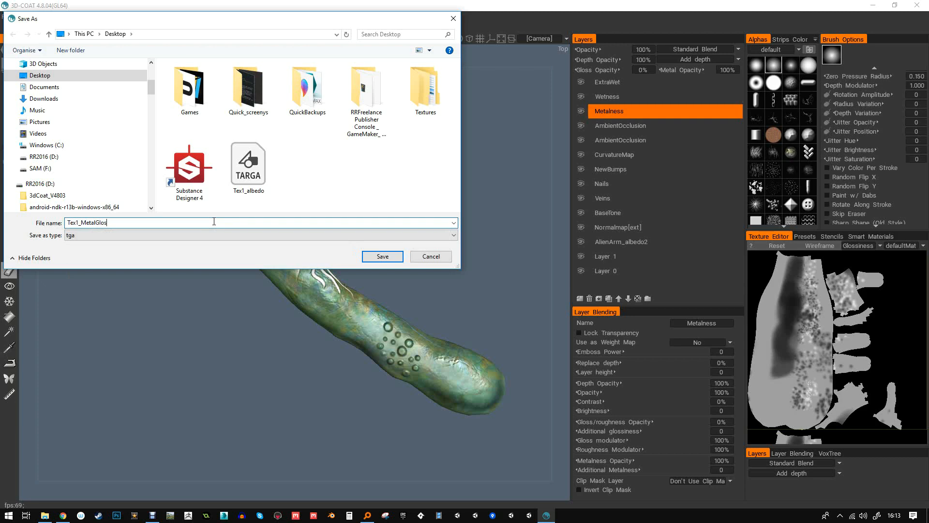
{"action": "type", "text": "s"}
{"action": "key", "text": "Return"}
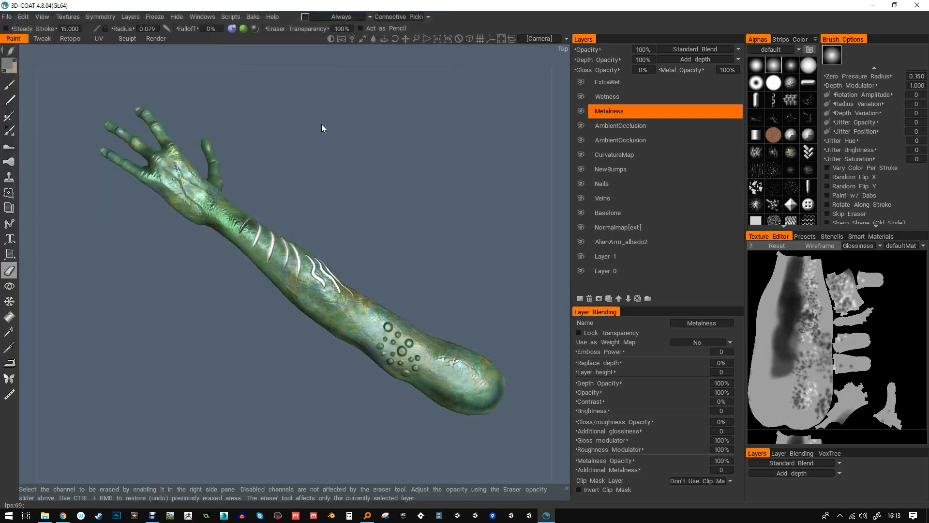
- Export the tangent-space low-poly normal map to the Desktop as a TGA named Tex1_Norm
{"action": "left_click", "coordinate": [73, 18]}
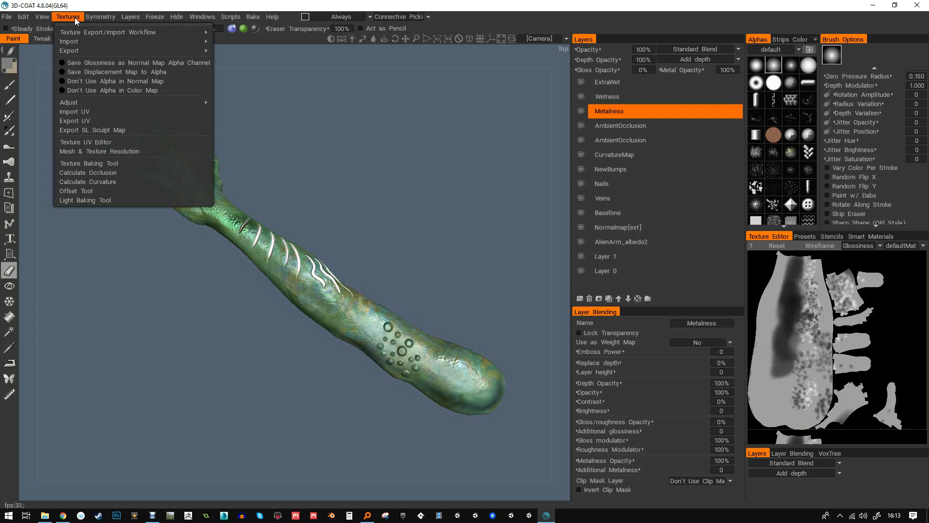
{"action": "mouse_move", "coordinate": [86, 51]}
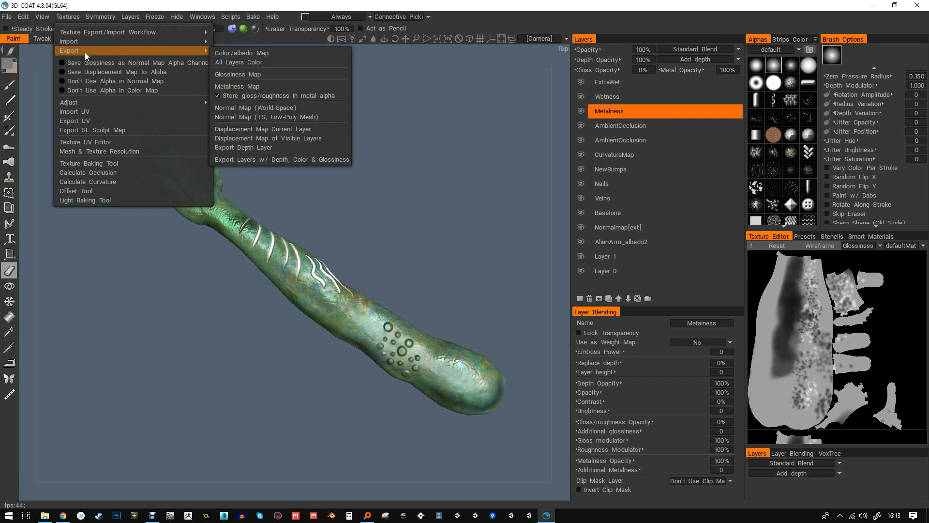
{"action": "mouse_move", "coordinate": [107, 33]}
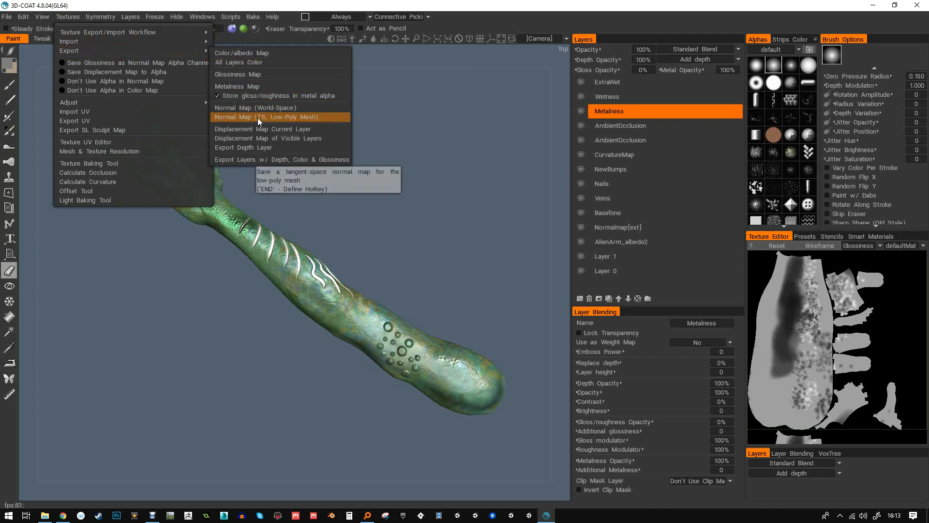
{"action": "left_click", "coordinate": [286, 117]}
{"action": "left_click", "coordinate": [307, 167]}
{"action": "double_click", "coordinate": [93, 222]}
{"action": "left_click_drag", "start_coordinate": [81, 223], "coordinate": [181, 224]}
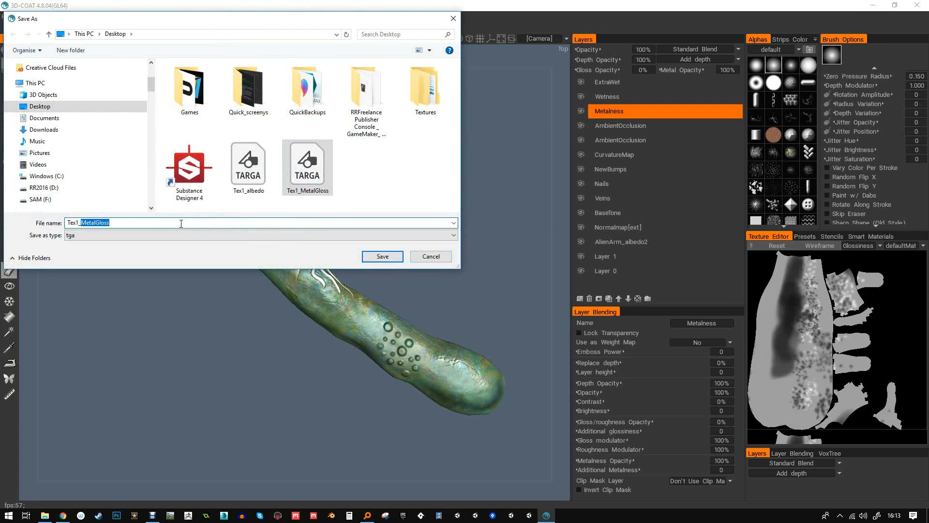
{"action": "type", "text": "_Norm"}
{"action": "key", "text": "Return"}
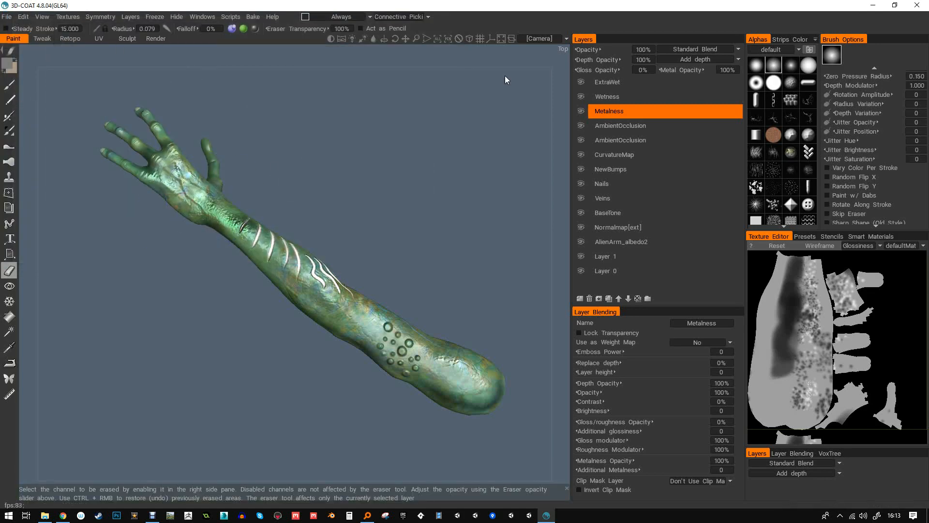
- Review the normal map export, tangent space and padding settings in the general preferences
{"action": "left_click", "coordinate": [47, 20]}
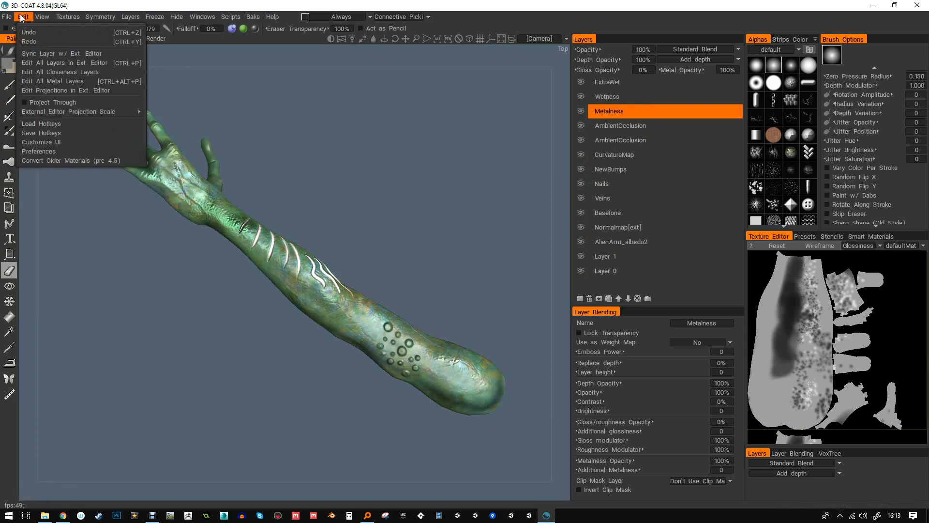
{"action": "left_click", "coordinate": [47, 151]}
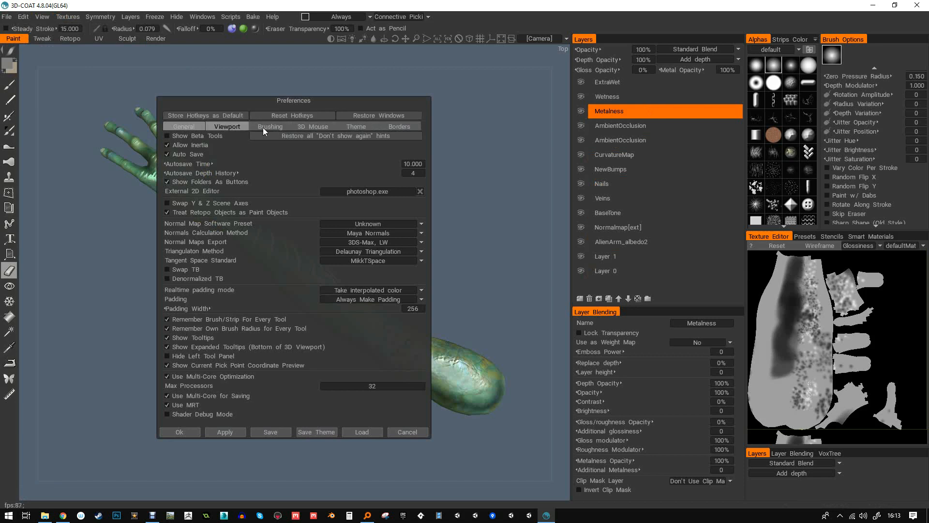
{"action": "scroll", "coordinate": [353, 365], "scroll_direction": "down", "scroll_amount": 1}
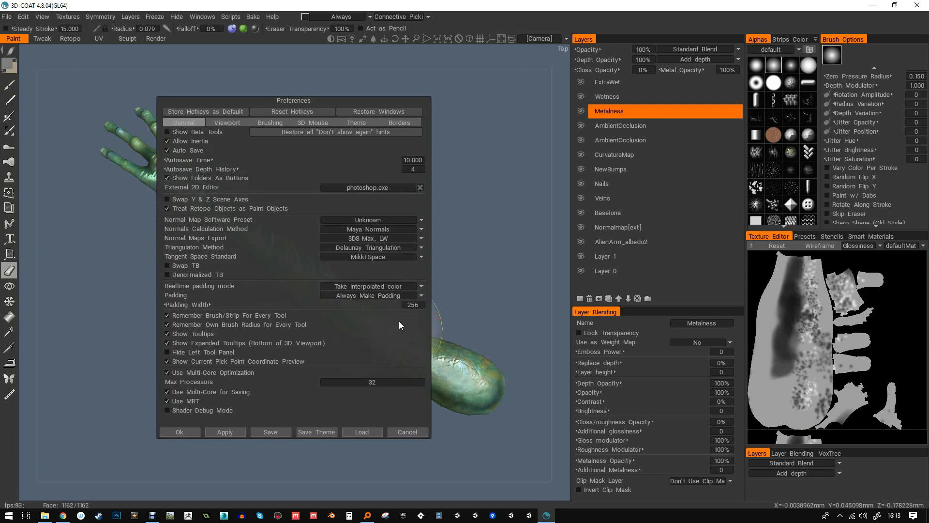
{"action": "left_click", "coordinate": [189, 432]}
{"action": "left_click", "coordinate": [43, 16]}
{"action": "mouse_move", "coordinate": [23, 17]}
{"action": "mouse_move", "coordinate": [71, 16]}
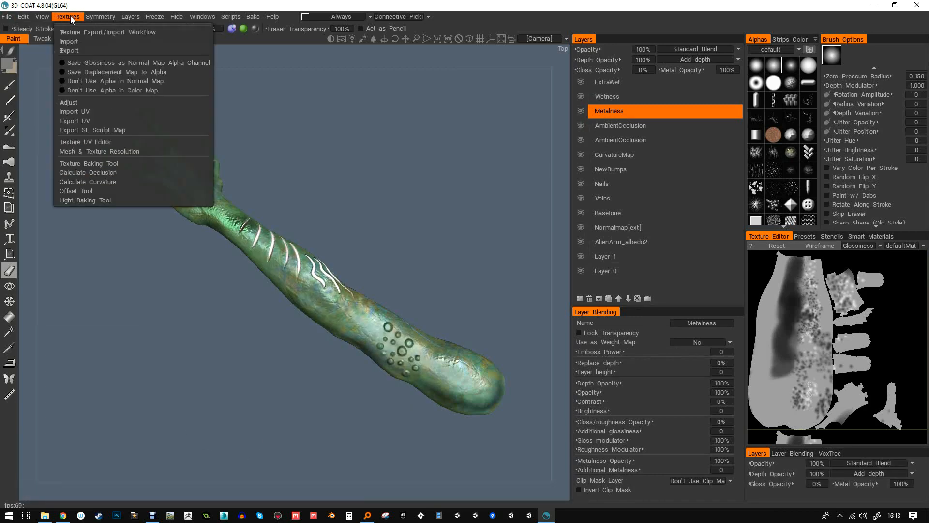
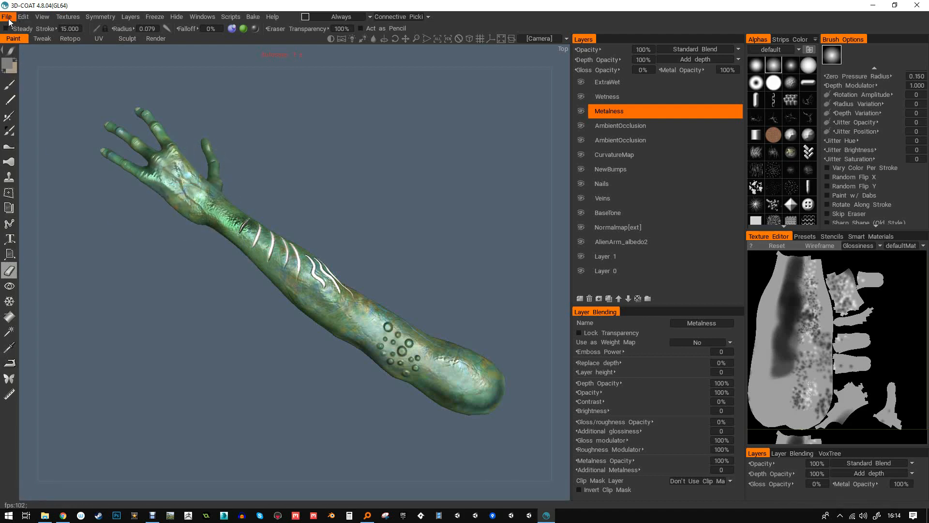
- Switch to Photoshop and open Tex1_albedo, Tex1_MetalGloss and Tex1_Norm from the Desktop
{"action": "left_click", "coordinate": [117, 515]}
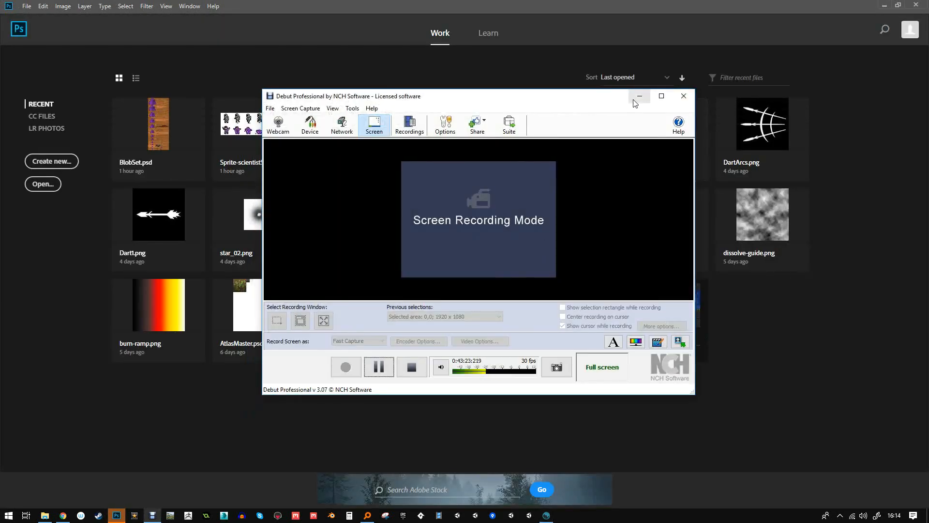
{"action": "left_click", "coordinate": [640, 97]}
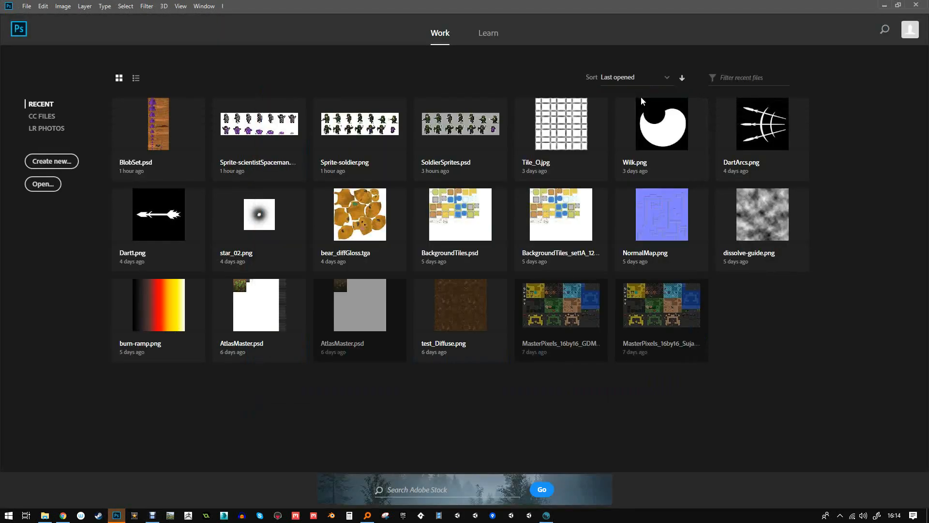
{"action": "left_click", "coordinate": [42, 184]}
{"action": "left_click", "coordinate": [39, 86]}
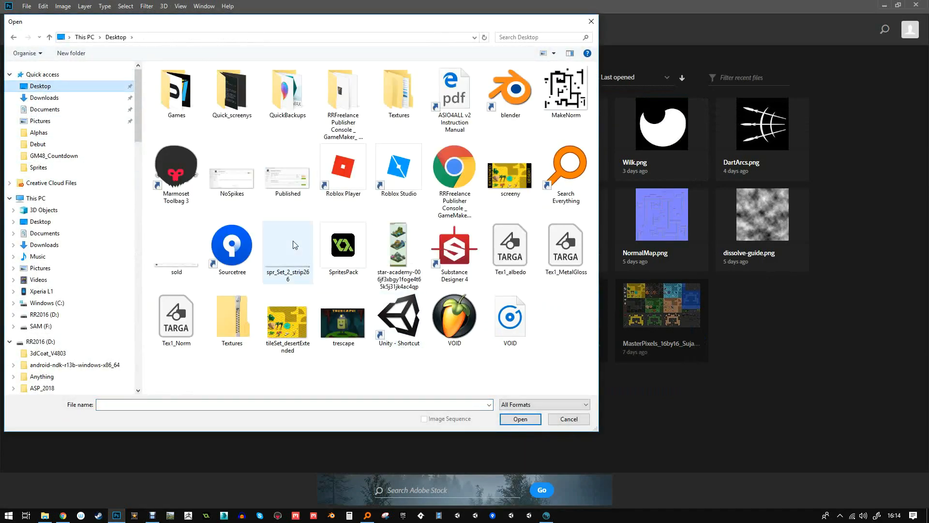
{"action": "left_click", "coordinate": [191, 339], "text": "shift"}
{"action": "left_click", "coordinate": [521, 420]}
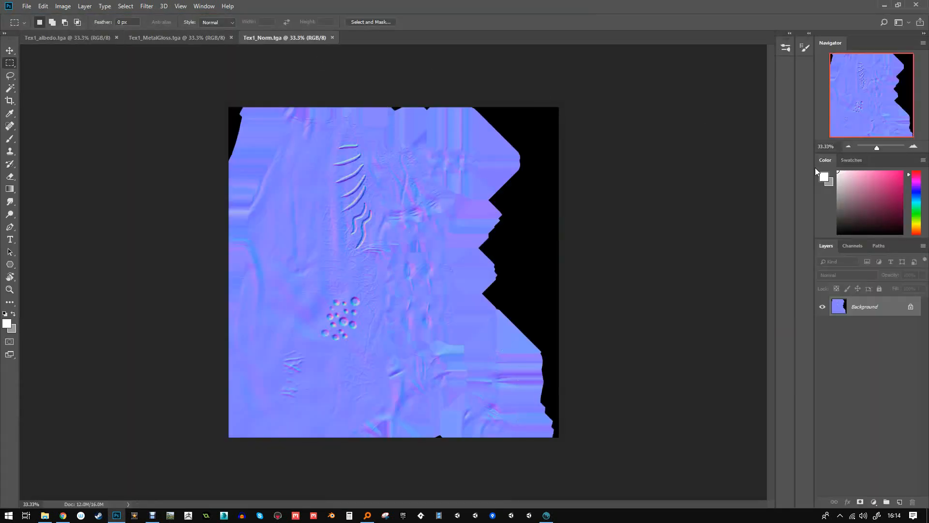
- Examine the engraved lines and round bumps in the Tex1_Norm map at about 86% magnification
{"action": "left_click_drag", "start_coordinate": [876, 147], "coordinate": [880, 148]}
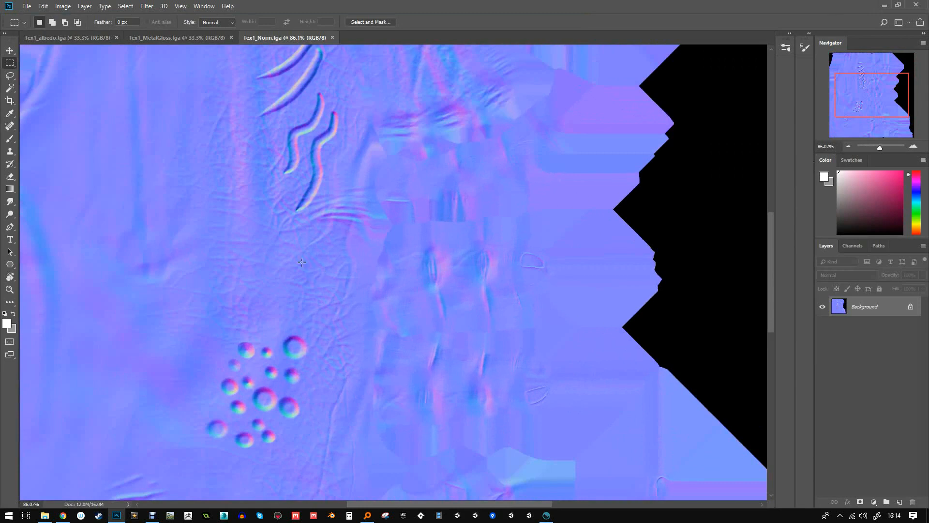
{"action": "left_click_drag", "start_coordinate": [317, 152], "coordinate": [337, 262]}
{"action": "left_click_drag", "start_coordinate": [356, 162], "coordinate": [467, 315]}
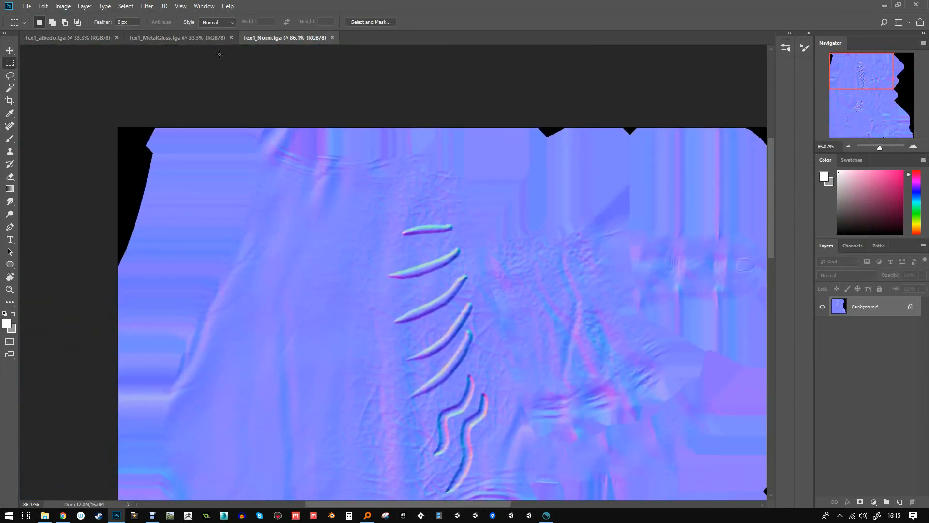
- Inspect the Tex1_MetalGloss map's Alpha 1, RGB, red, green and blue channels one by one
{"action": "left_click", "coordinate": [197, 38]}
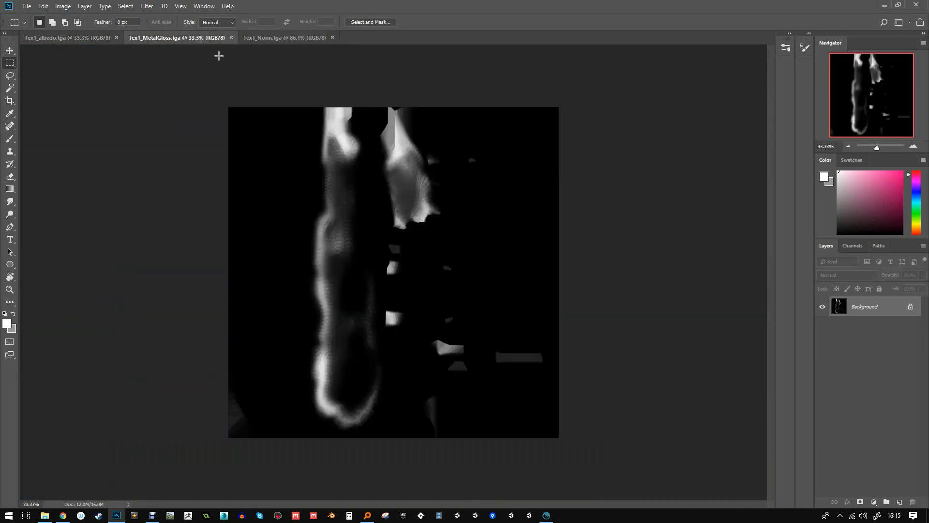
{"action": "left_click", "coordinate": [858, 247]}
{"action": "left_click", "coordinate": [860, 337]}
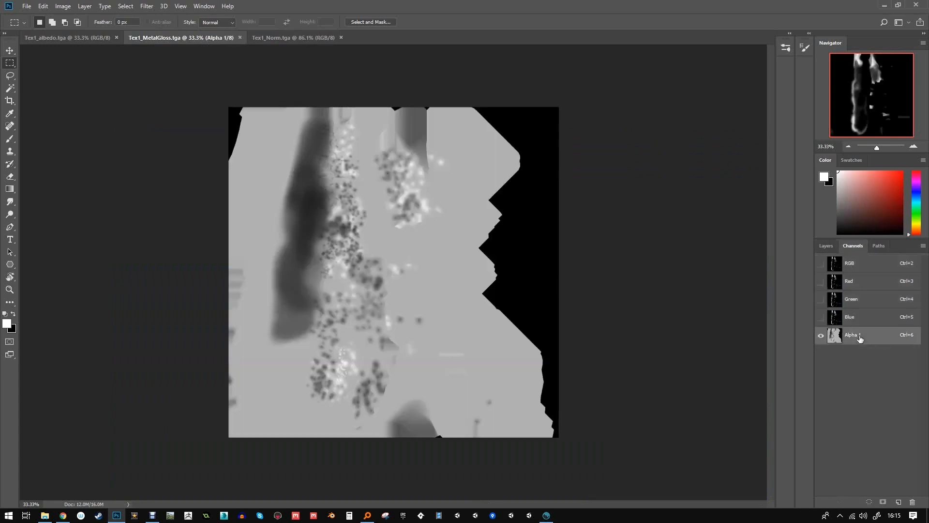
{"action": "left_click", "coordinate": [855, 264]}
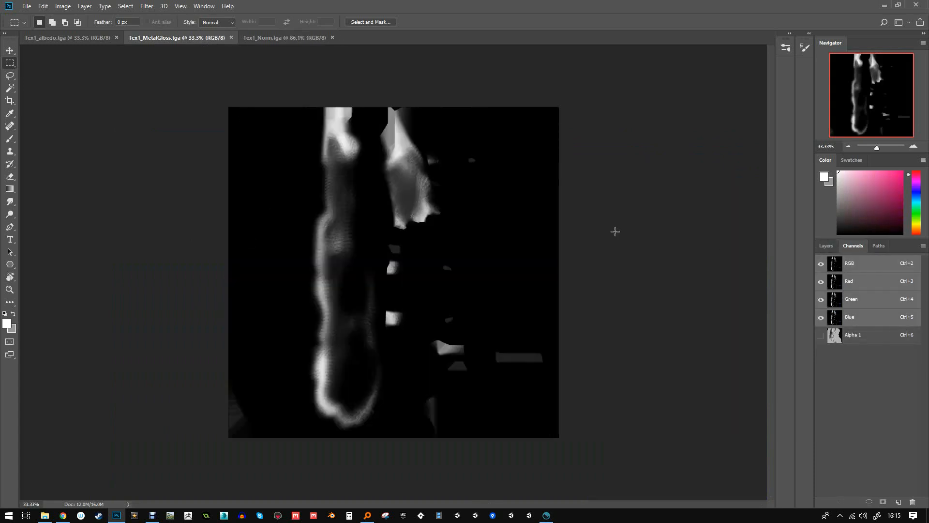
{"action": "left_click", "coordinate": [854, 285]}
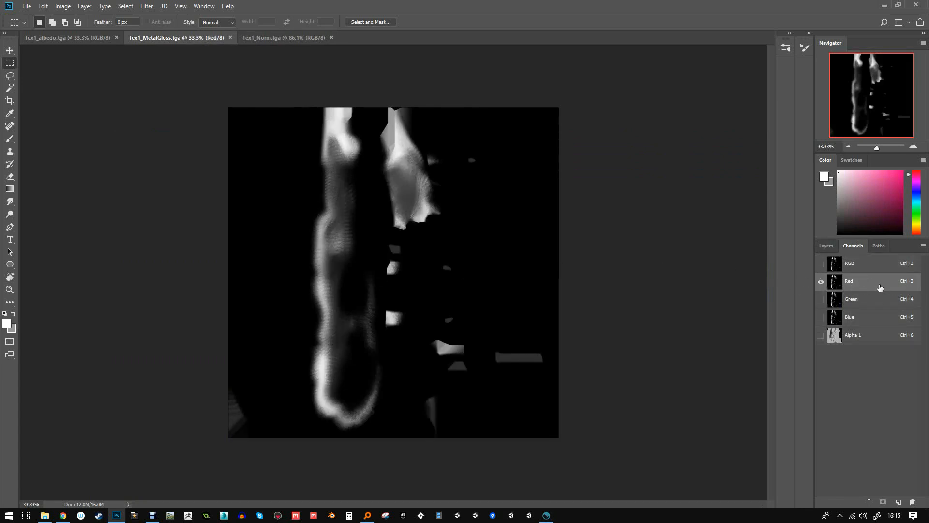
{"action": "left_click", "coordinate": [855, 302]}
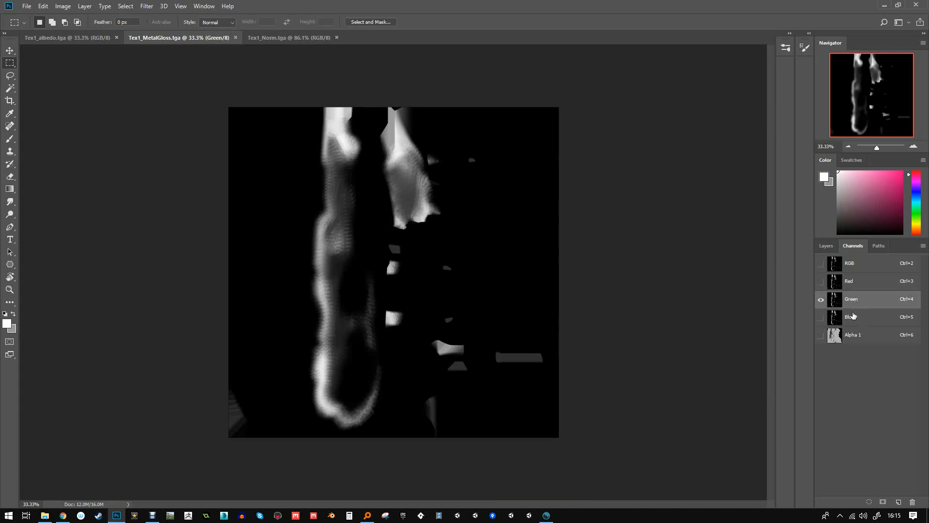
{"action": "left_click", "coordinate": [855, 315]}
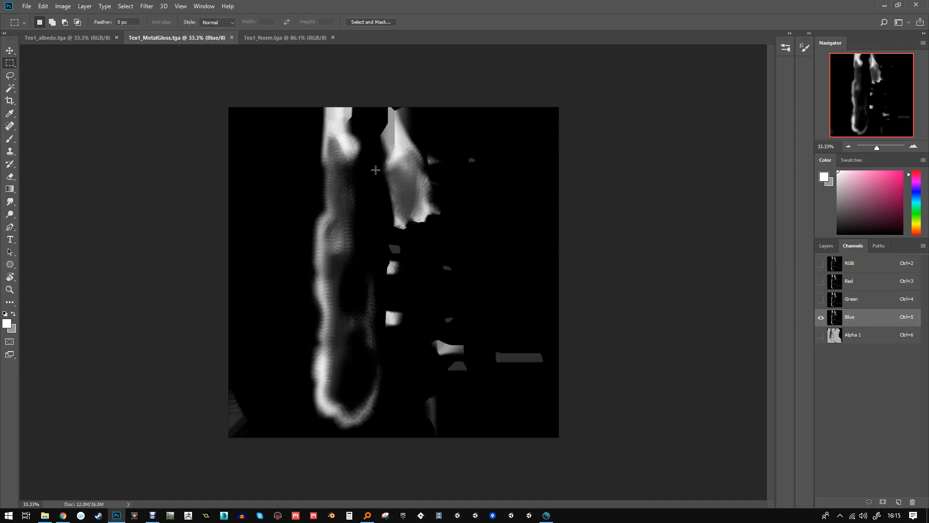
- Retouch the Tex1_albedo texture beside the blue vein, just above the bumps, with the content-aware Spot Healing Brush
{"action": "left_click", "coordinate": [97, 37]}
{"action": "left_click_drag", "start_coordinate": [877, 148], "coordinate": [882, 147]}
{"action": "left_click_drag", "start_coordinate": [286, 230], "coordinate": [333, 148]}
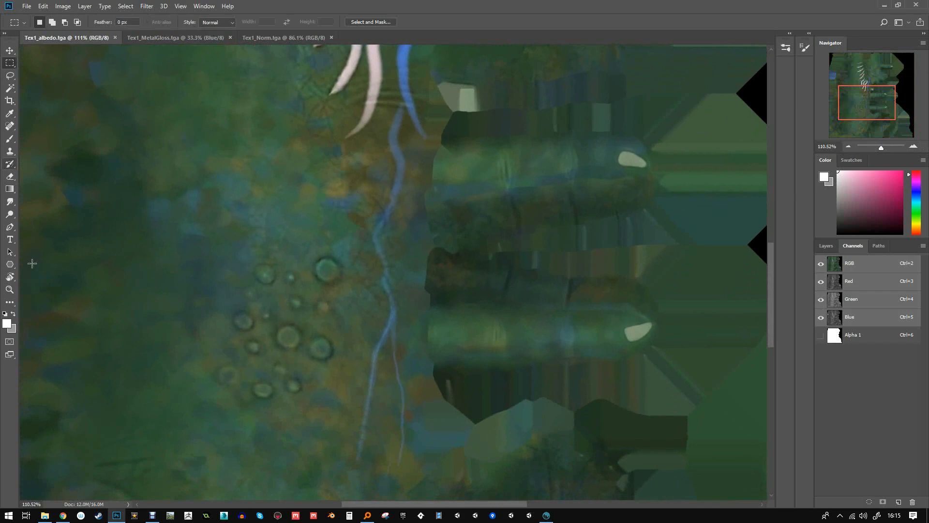
{"action": "left_click", "coordinate": [10, 177]}
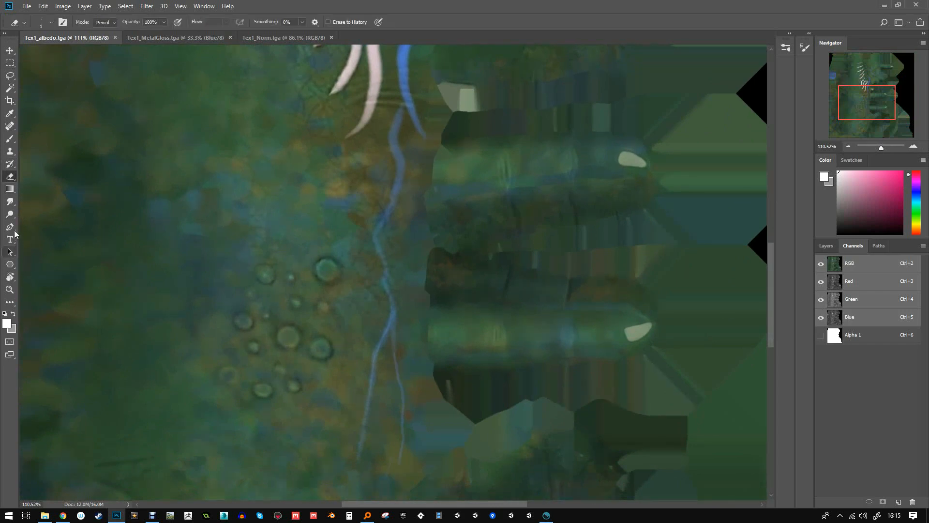
{"action": "left_click", "coordinate": [9, 126]}
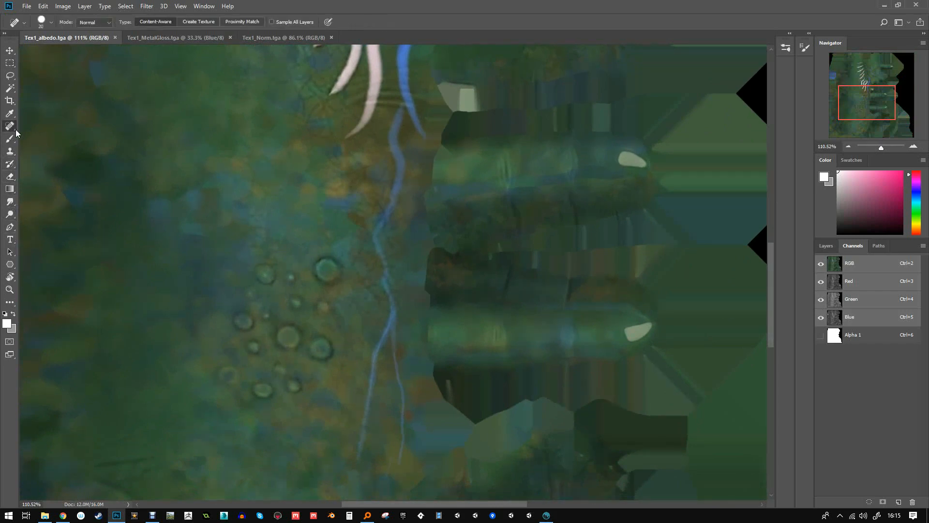
{"action": "left_click_drag", "start_coordinate": [365, 226], "coordinate": [340, 219]}
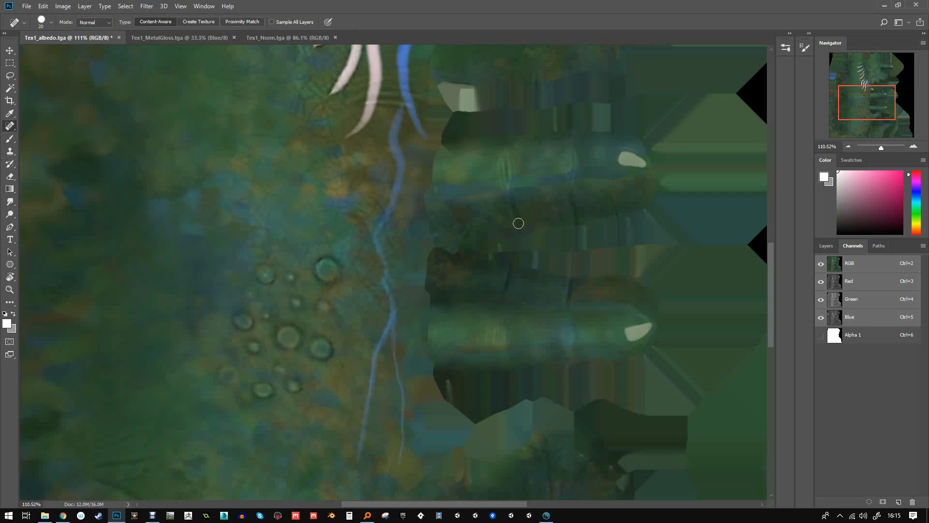
{"action": "left_click", "coordinate": [827, 246]}
{"action": "left_click_drag", "start_coordinate": [365, 224], "coordinate": [339, 211]}
- Examine the albedo map from the lower bumps and blue vein up to the pale engraved forearm lines
{"action": "left_click_drag", "start_coordinate": [349, 312], "coordinate": [397, 125]}
{"action": "left_click_drag", "start_coordinate": [369, 269], "coordinate": [392, 181]}
{"action": "left_click_drag", "start_coordinate": [384, 228], "coordinate": [370, 312]}
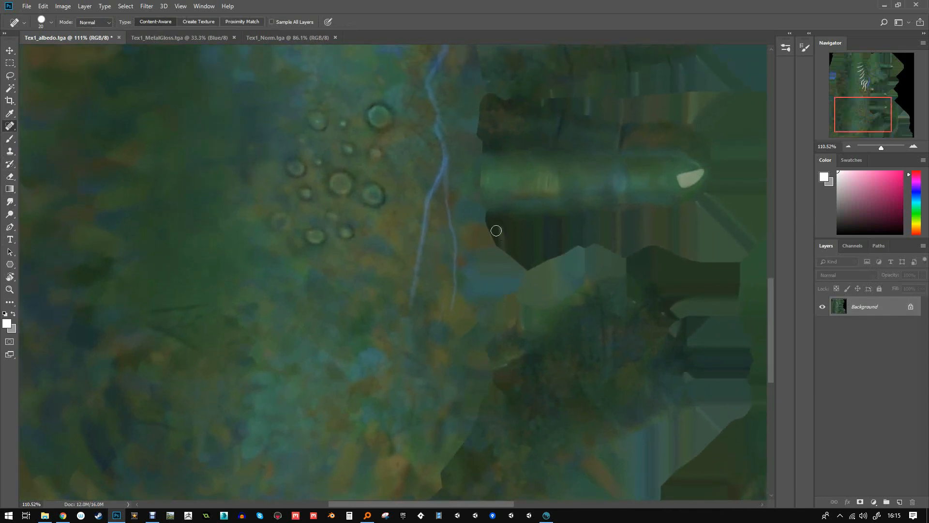
{"action": "left_click_drag", "start_coordinate": [476, 130], "coordinate": [504, 376]}
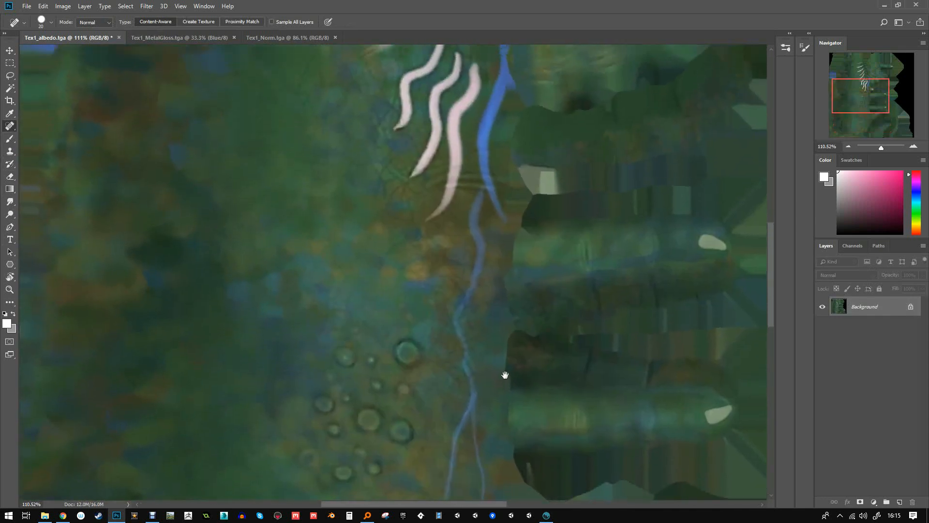
{"action": "left_click_drag", "start_coordinate": [454, 272], "coordinate": [498, 348]}
{"action": "left_click_drag", "start_coordinate": [483, 246], "coordinate": [481, 276]}
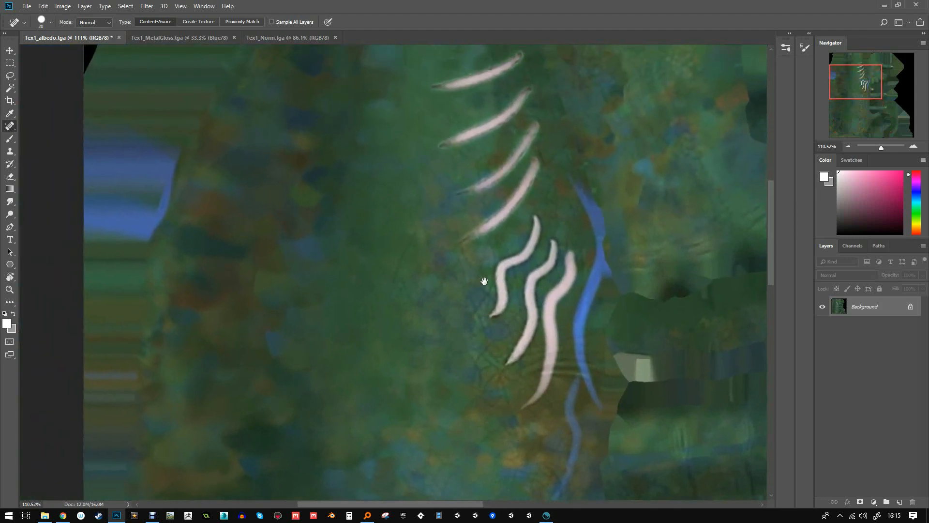
{"action": "mouse_move", "coordinate": [489, 241]}
{"action": "left_mouse_down"}
{"action": "mouse_move", "coordinate": [481, 249]}
{"action": "mouse_move", "coordinate": [467, 484]}
{"action": "left_mouse_up"}
{"action": "left_click_drag", "start_coordinate": [459, 271], "coordinate": [458, 94]}
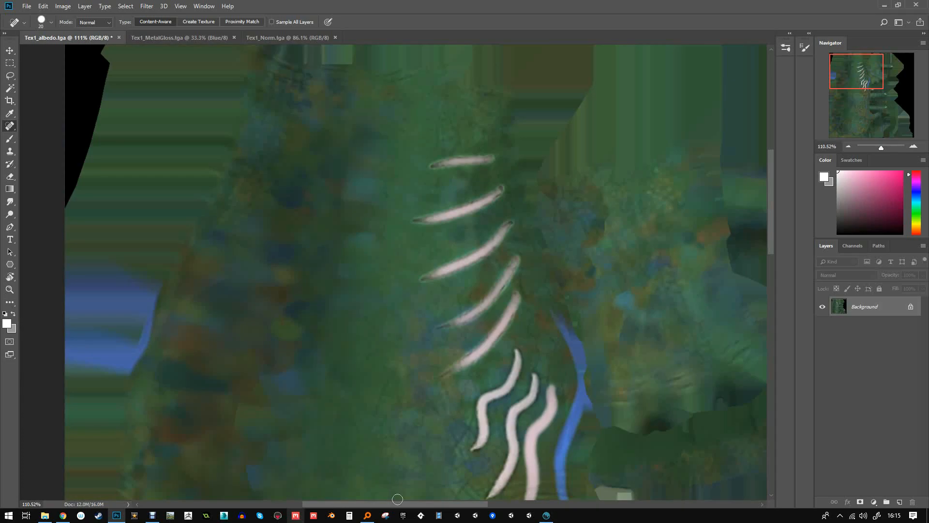
- Switch to 3D-Coat and send all texture layers to Photoshop for external editing
{"action": "left_click", "coordinate": [546, 515]}
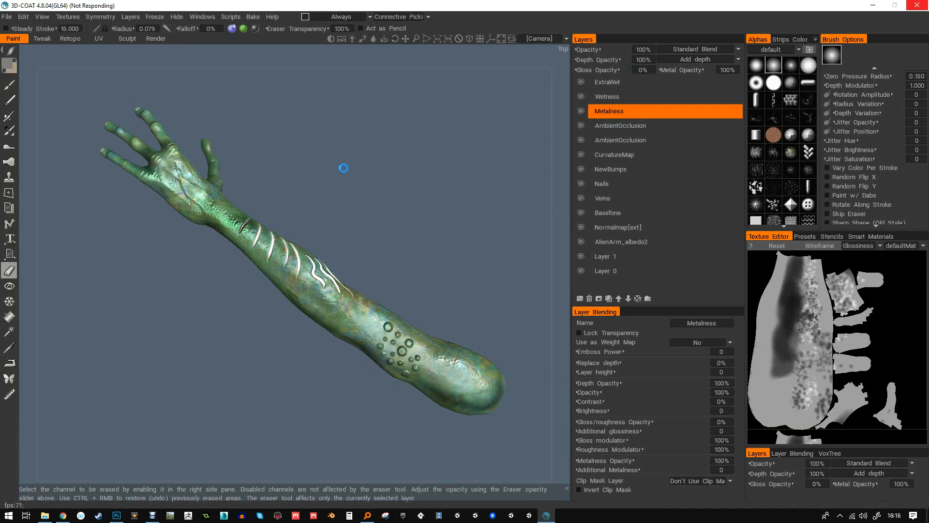
{"action": "key", "text": "alt+Tab"}
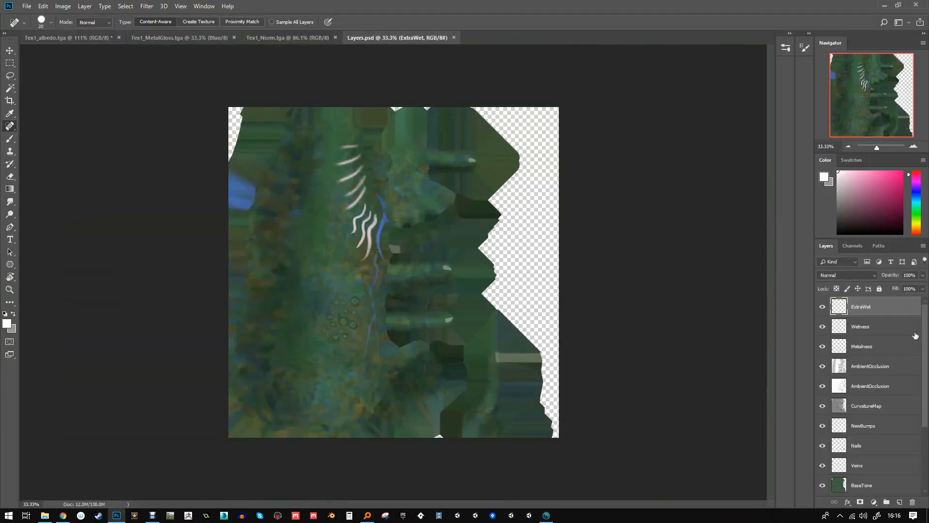
- Copy the entire Wireframe layer of Layers.psd and paste it into Tex1_albedo as a new layer
{"action": "scroll", "coordinate": [927, 328], "scroll_direction": "down", "scroll_amount": 5}
{"action": "left_click", "coordinate": [887, 488]}
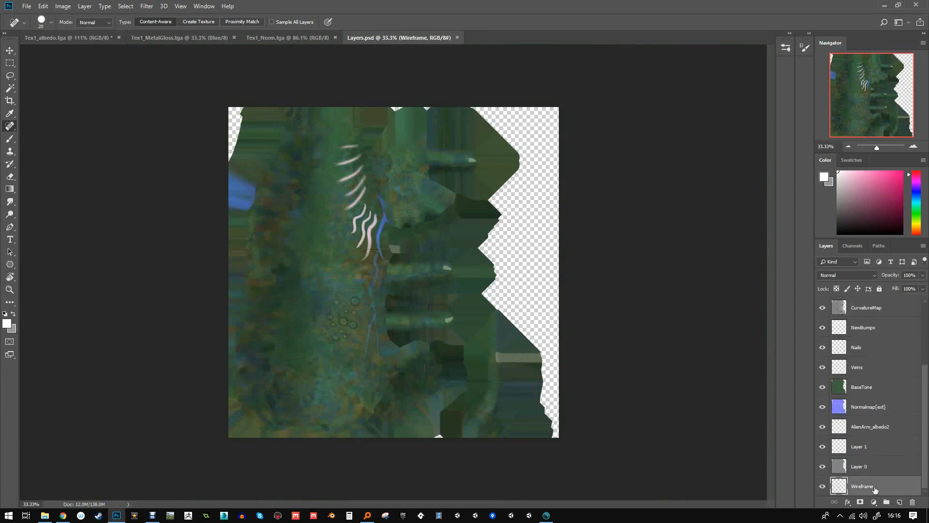
{"action": "key", "text": "ctrl+a"}
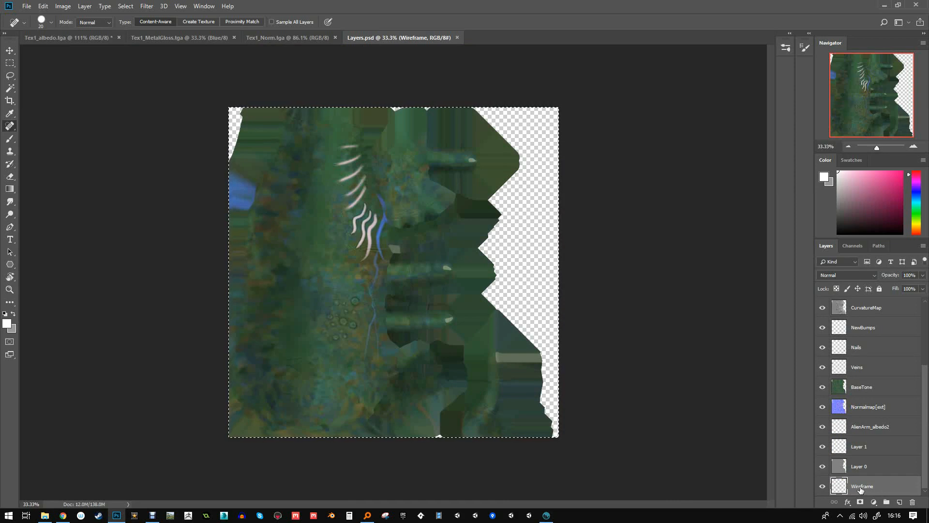
{"action": "left_click", "coordinate": [253, 41]}
{"action": "left_click", "coordinate": [199, 37]}
{"action": "left_click", "coordinate": [70, 38]}
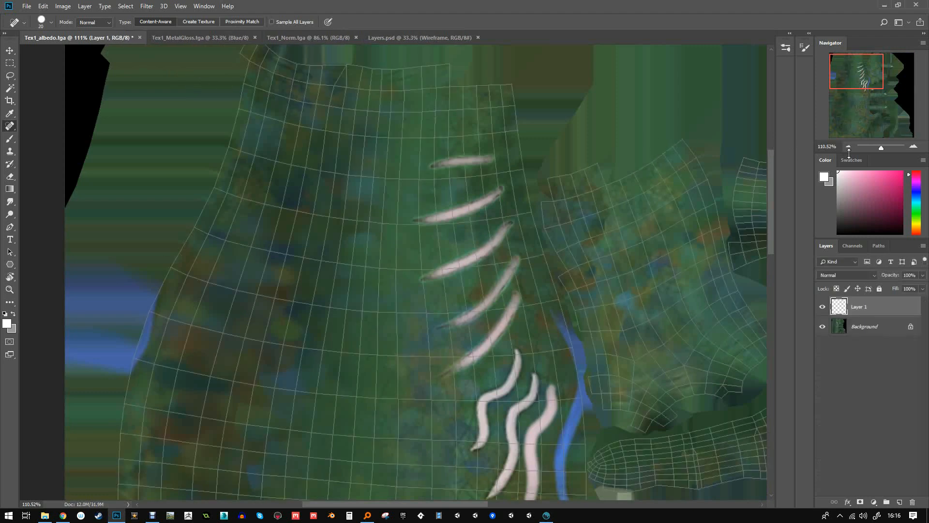
- Make the albedo's Background layer active and examine how the wireframe overlay fits the painted arm, hand and finger islands
{"action": "left_click_drag", "start_coordinate": [369, 103], "coordinate": [402, 144]}
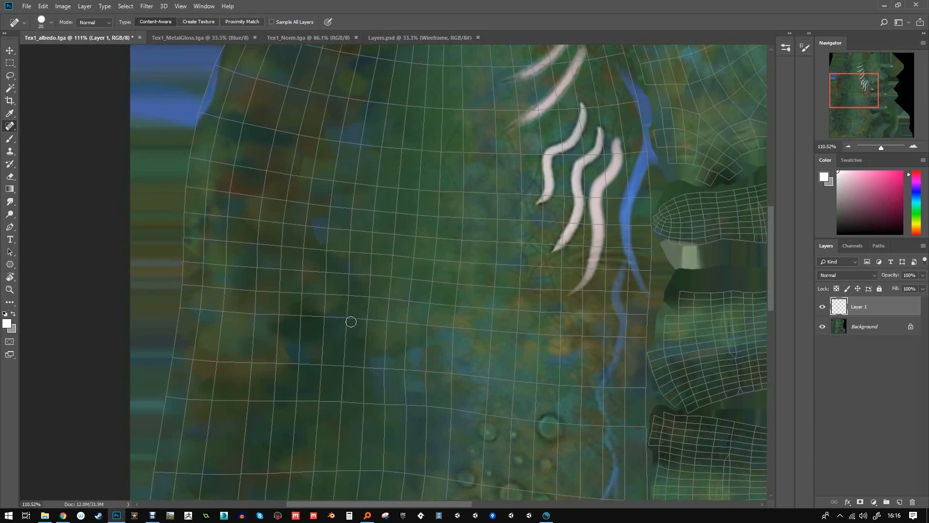
{"action": "left_click_drag", "start_coordinate": [528, 312], "coordinate": [390, 152]}
{"action": "left_click_drag", "start_coordinate": [487, 297], "coordinate": [539, 141]}
{"action": "left_click", "coordinate": [843, 331]}
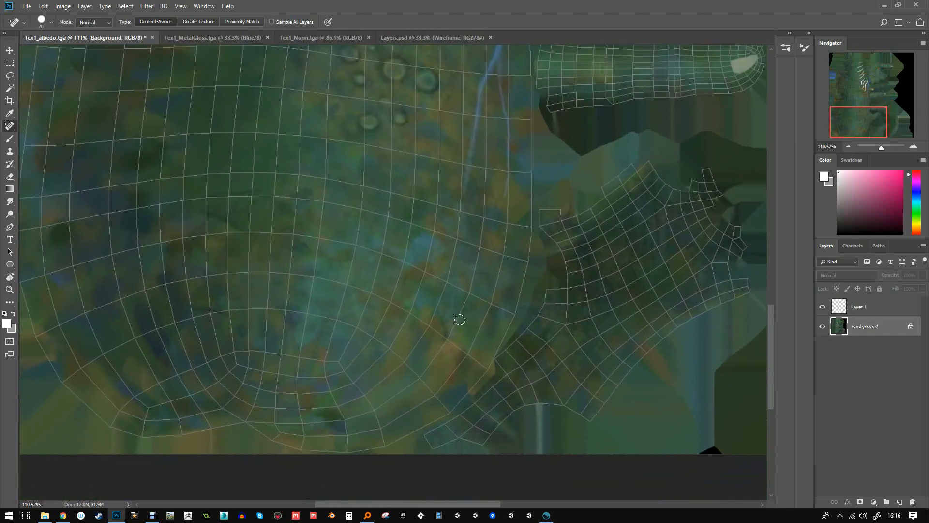
{"action": "left_click_drag", "start_coordinate": [457, 316], "coordinate": [417, 386]}
{"action": "mouse_move", "coordinate": [448, 259]}
{"action": "left_mouse_down"}
{"action": "mouse_move", "coordinate": [448, 414]}
{"action": "mouse_move", "coordinate": [456, 365]}
{"action": "left_mouse_up"}
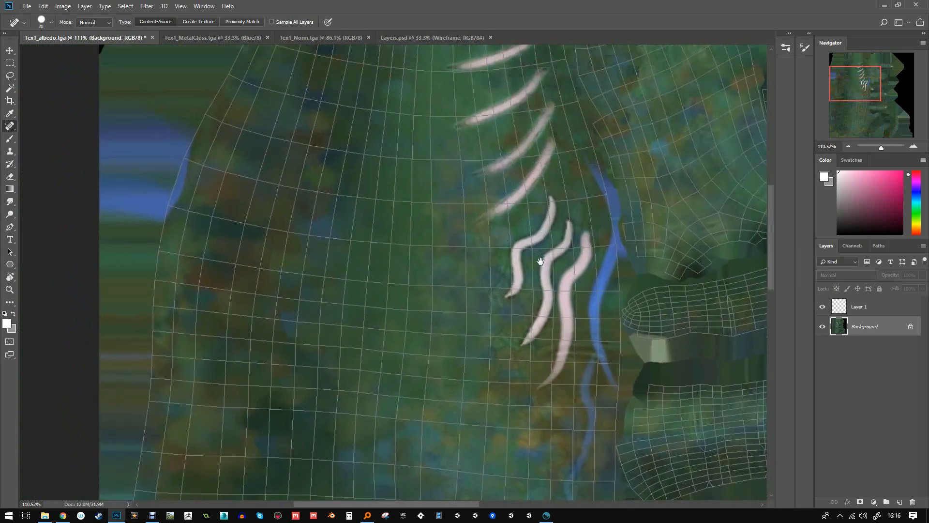
{"action": "left_click_drag", "start_coordinate": [541, 262], "coordinate": [466, 363]}
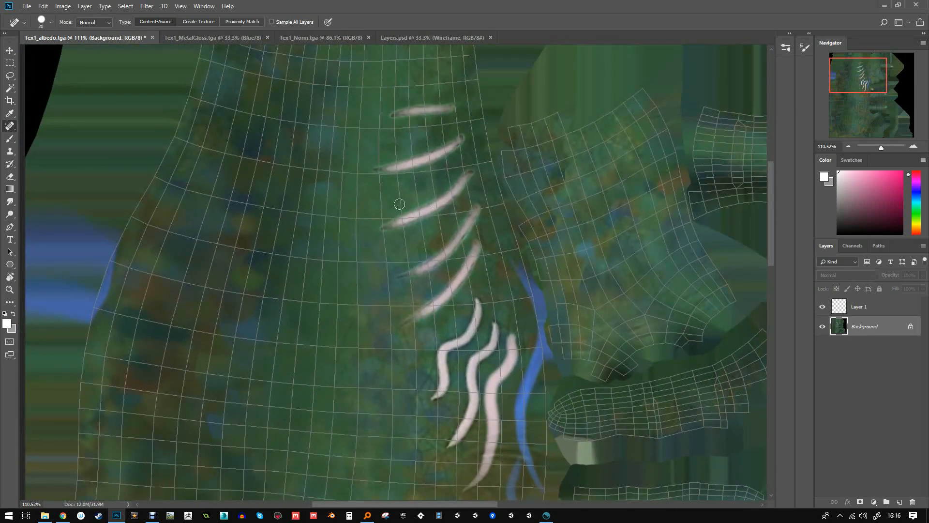
{"action": "left_click_drag", "start_coordinate": [453, 215], "coordinate": [415, 269]}
{"action": "left_click_drag", "start_coordinate": [412, 306], "coordinate": [199, 241]}
{"action": "left_click_drag", "start_coordinate": [498, 403], "coordinate": [512, 272]}
{"action": "left_click_drag", "start_coordinate": [515, 358], "coordinate": [519, 295]}
{"action": "left_click_drag", "start_coordinate": [518, 338], "coordinate": [501, 197]}
{"action": "left_click_drag", "start_coordinate": [523, 364], "coordinate": [579, 426]}
{"action": "left_click_drag", "start_coordinate": [548, 220], "coordinate": [665, 372]}
{"action": "left_click_drag", "start_coordinate": [882, 148], "coordinate": [882, 148]}
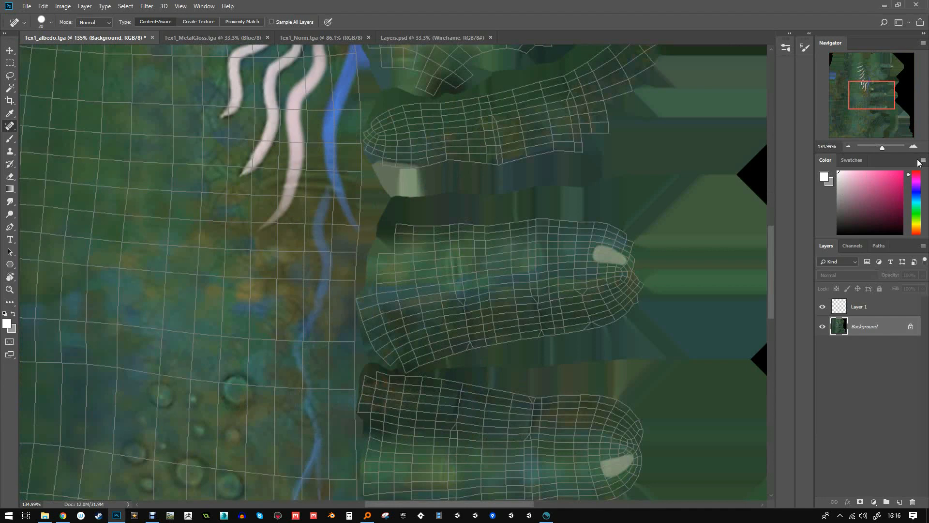